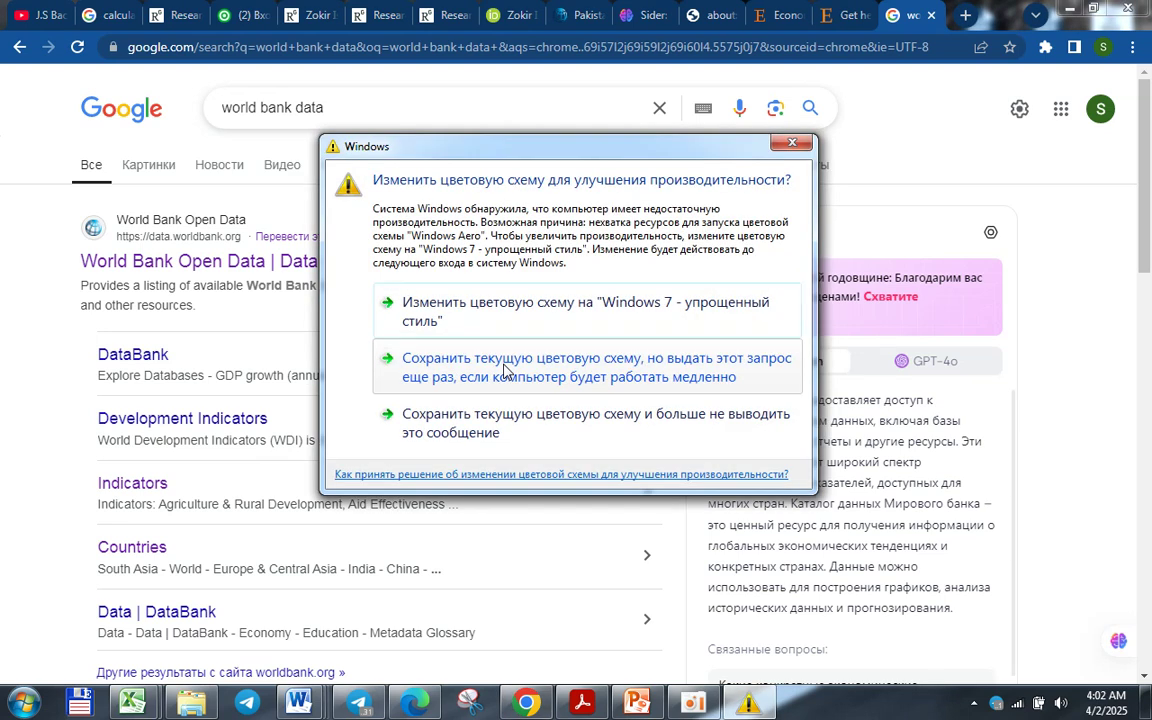
- Dismiss the Windows colour scheme prompt and open Pakistan's country page on World Bank Open Data
left_click(792, 143)
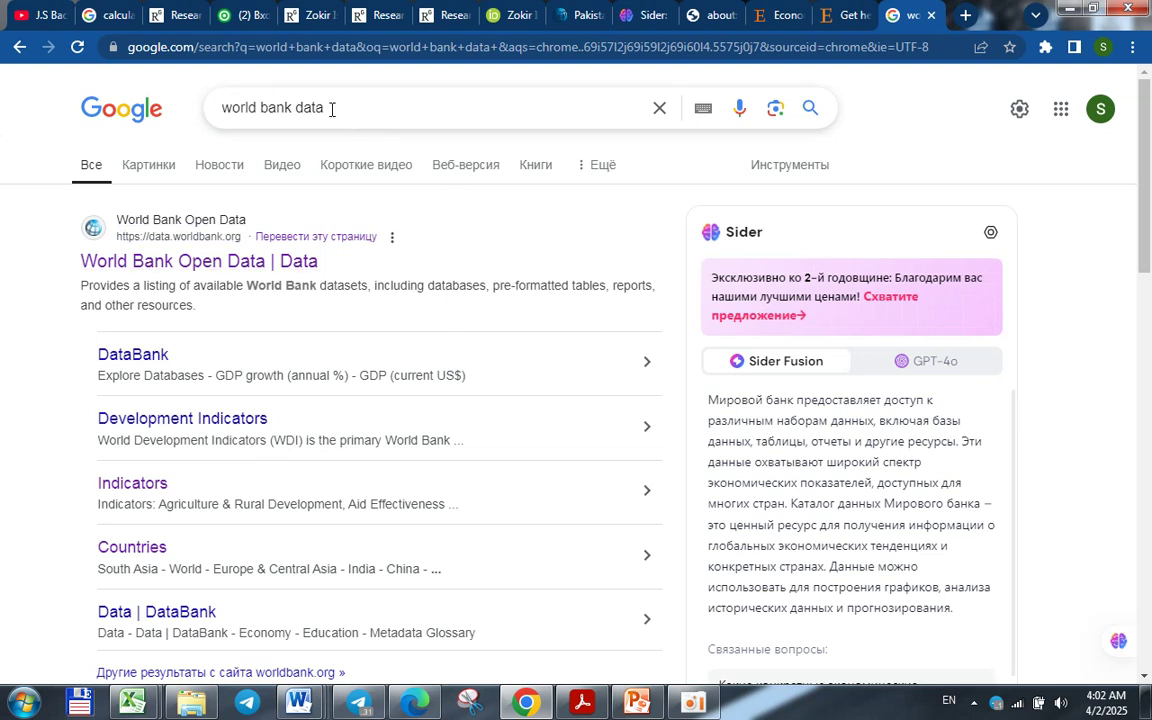
left_click(226, 264)
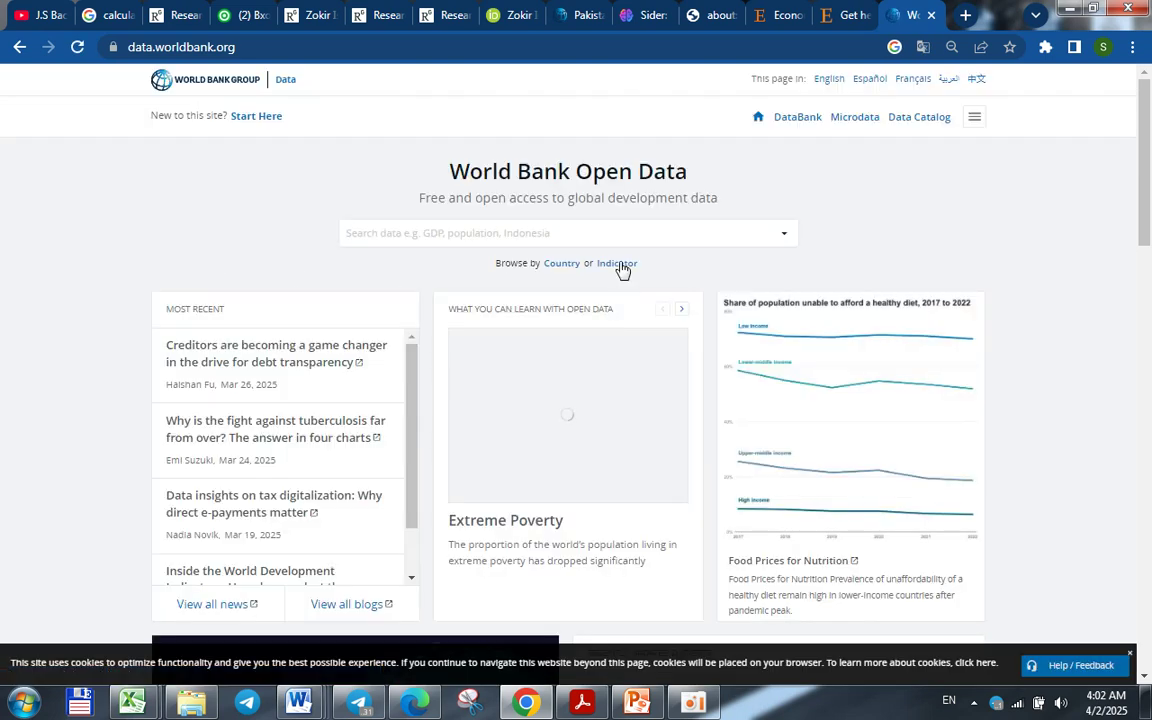
left_click(562, 264)
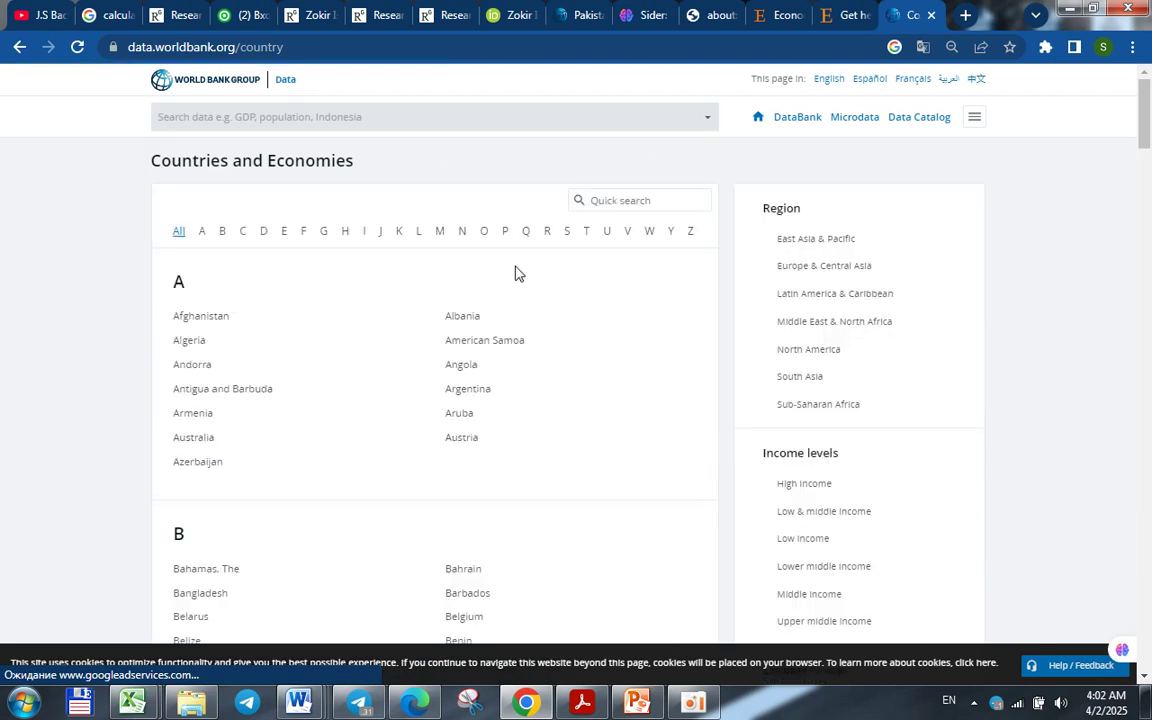
left_click(505, 233)
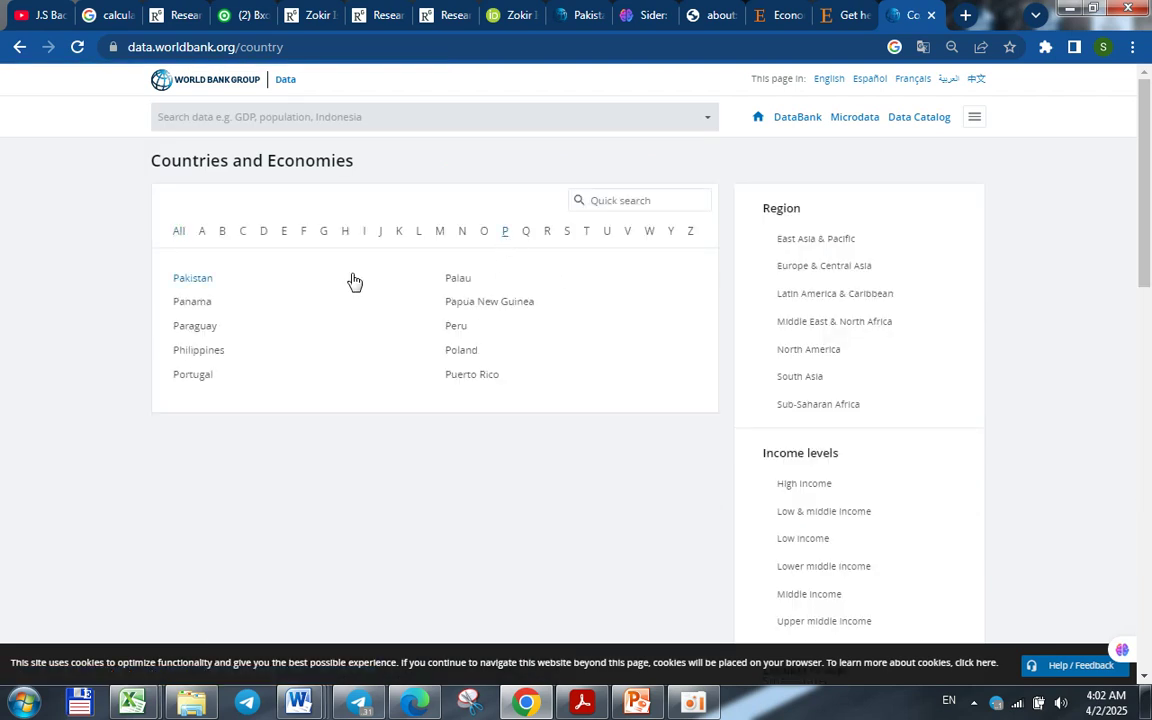
left_click(205, 277)
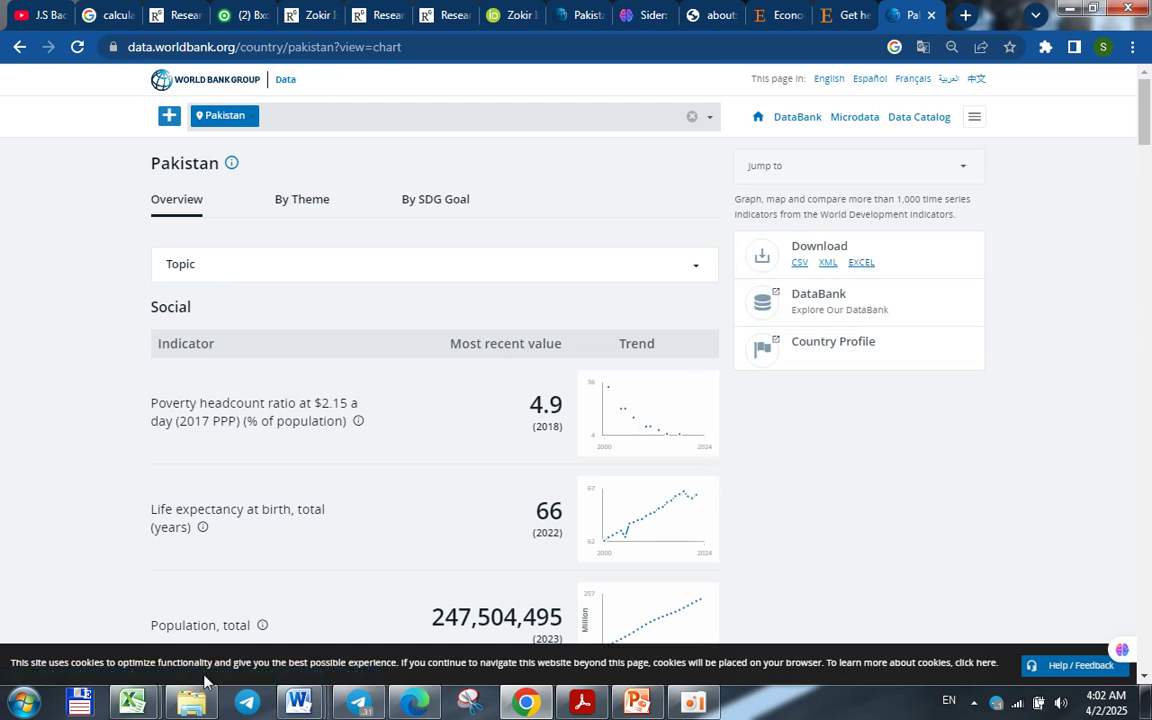
- Switch to Excel's API_PAK_DS2_en_excel_v2_16169.xls workbook and view its Metadata - Indicators sheet
mouse_move(128, 701)
left_click(125, 640)
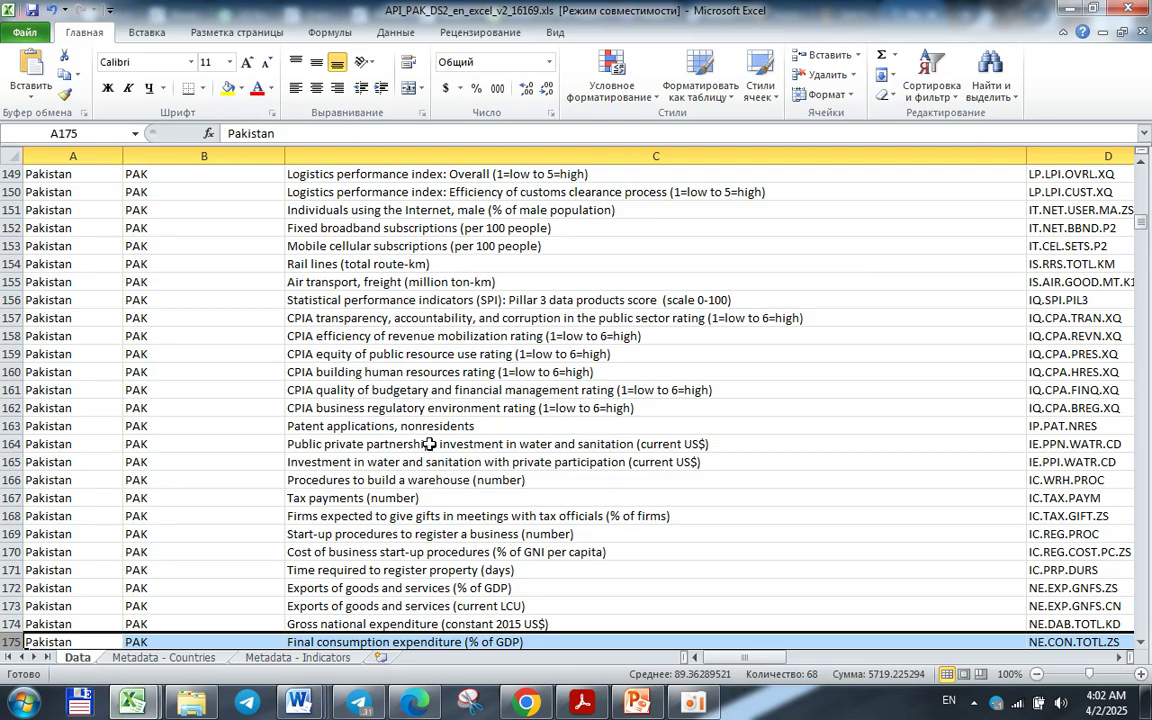
scroll(483, 442, "up", 20)
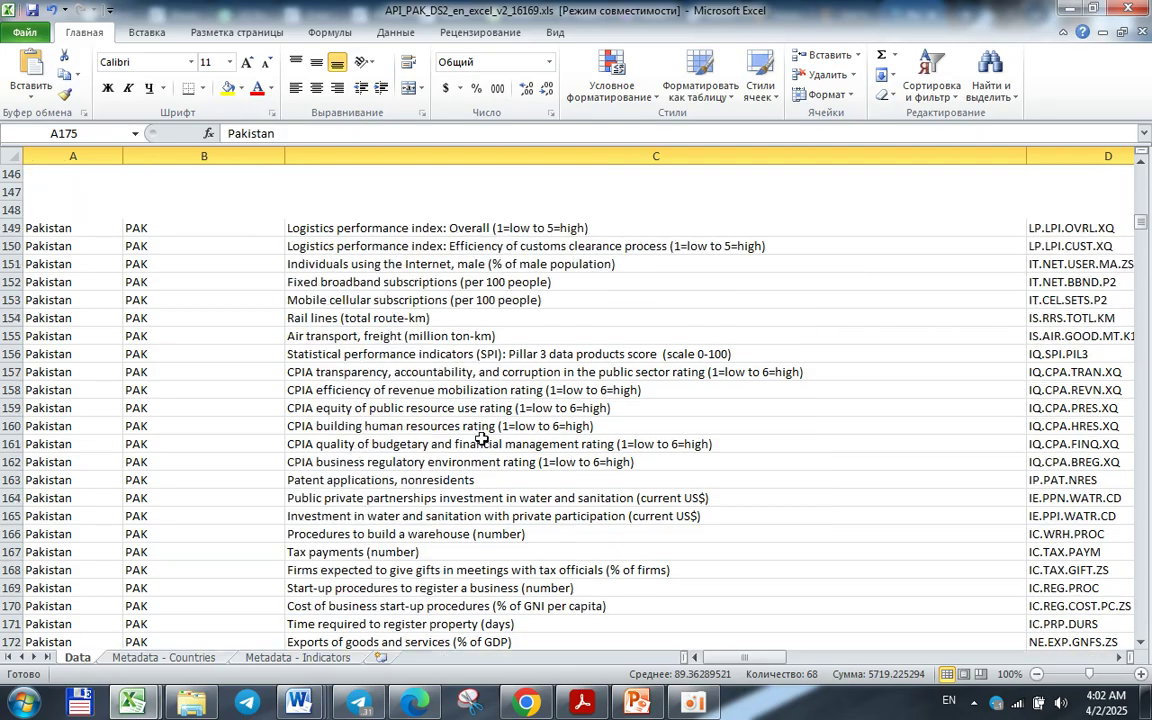
left_click(296, 658)
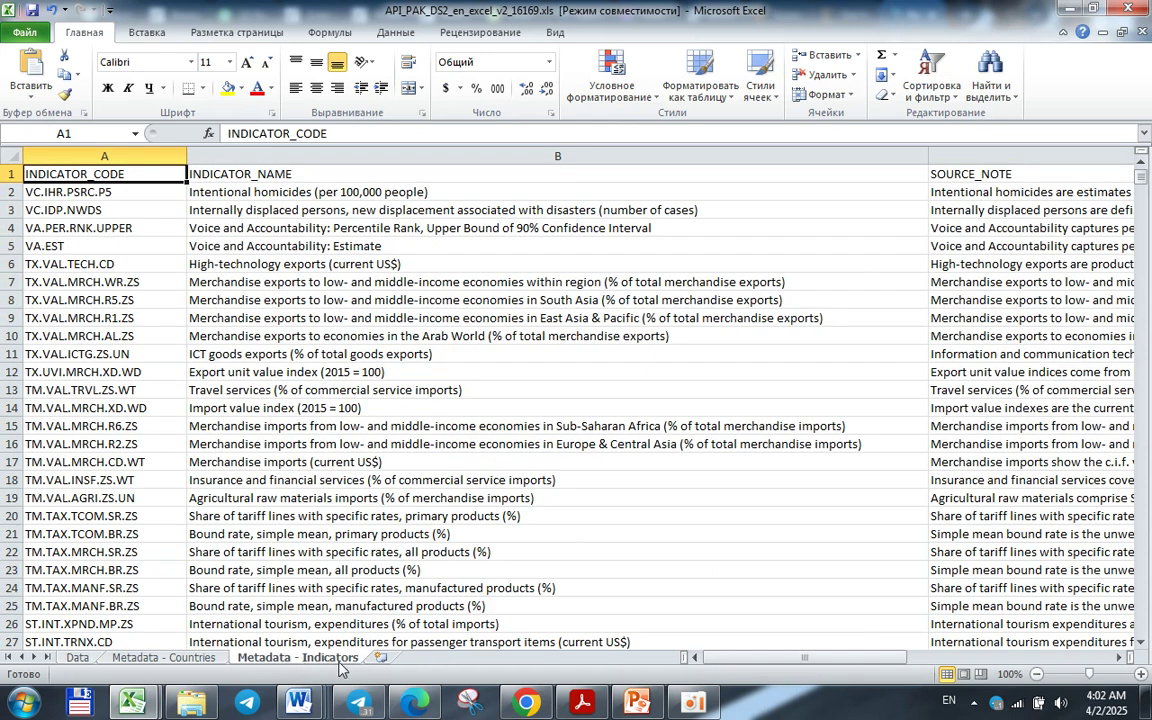
- Return to the Data sheet and examine the header row with the country name, country code and indicator name columns
left_click(77, 657)
scroll(140, 495, "up", 5)
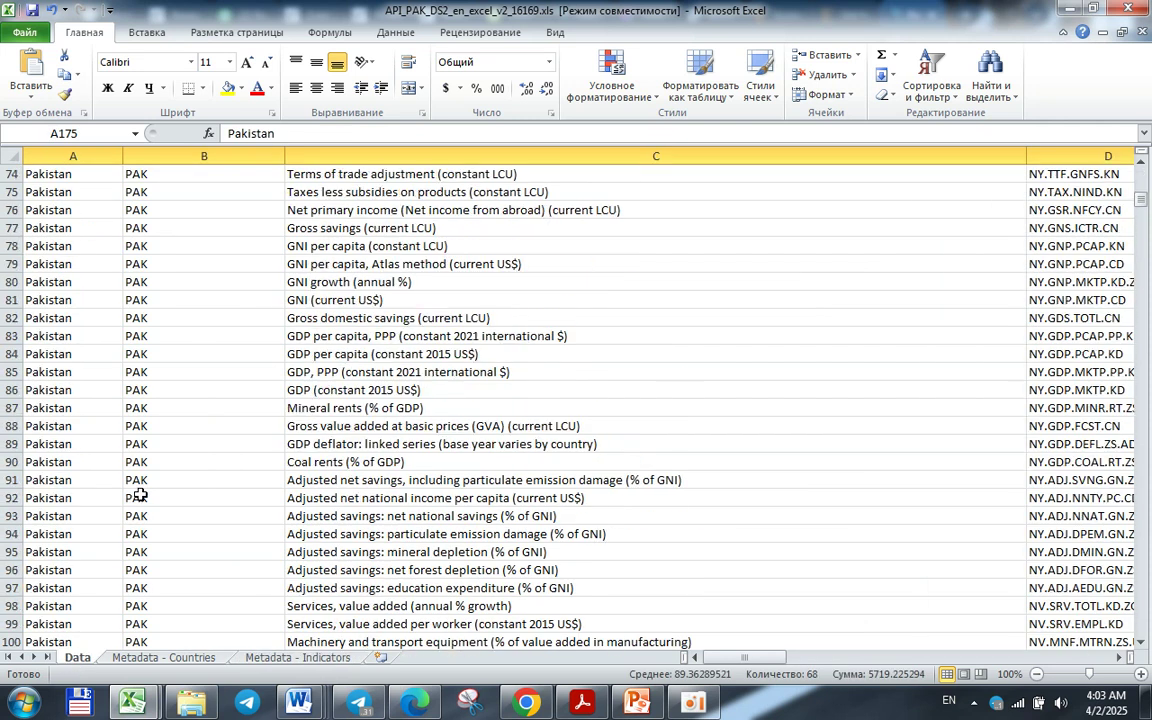
scroll(140, 495, "up", 5)
left_click_drag(1142, 198, 1143, 176)
left_click(47, 228)
left_click_drag(47, 228, 290, 228)
left_click(290, 228)
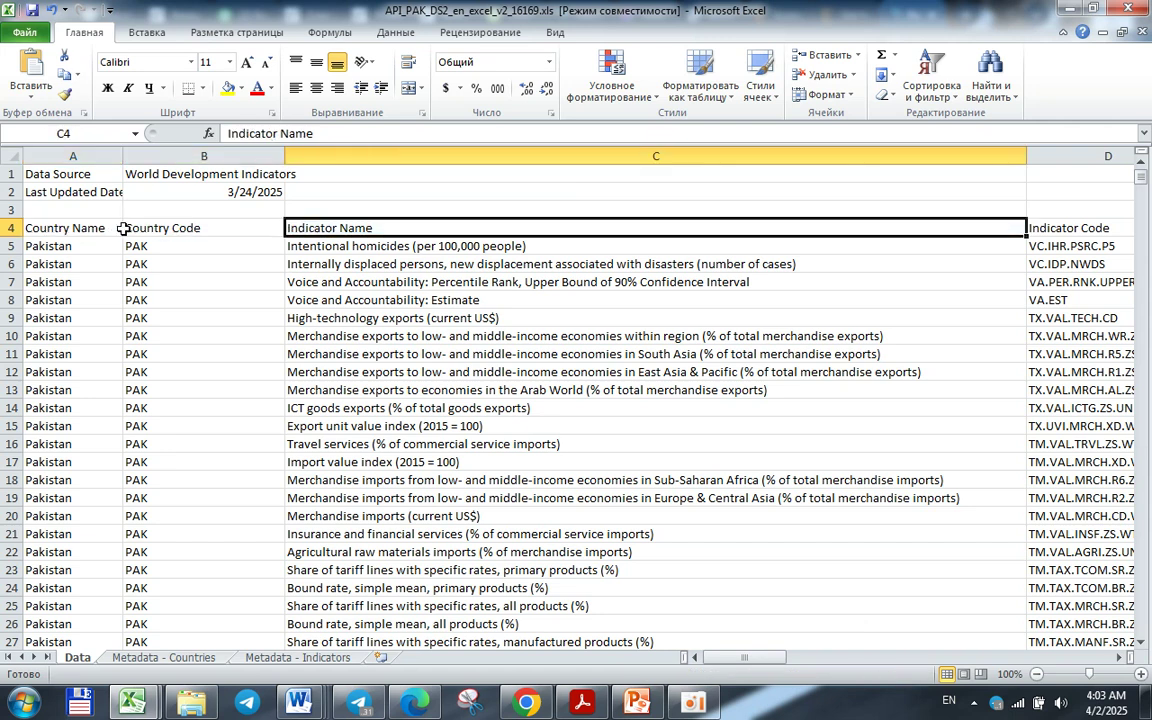
left_click(113, 228)
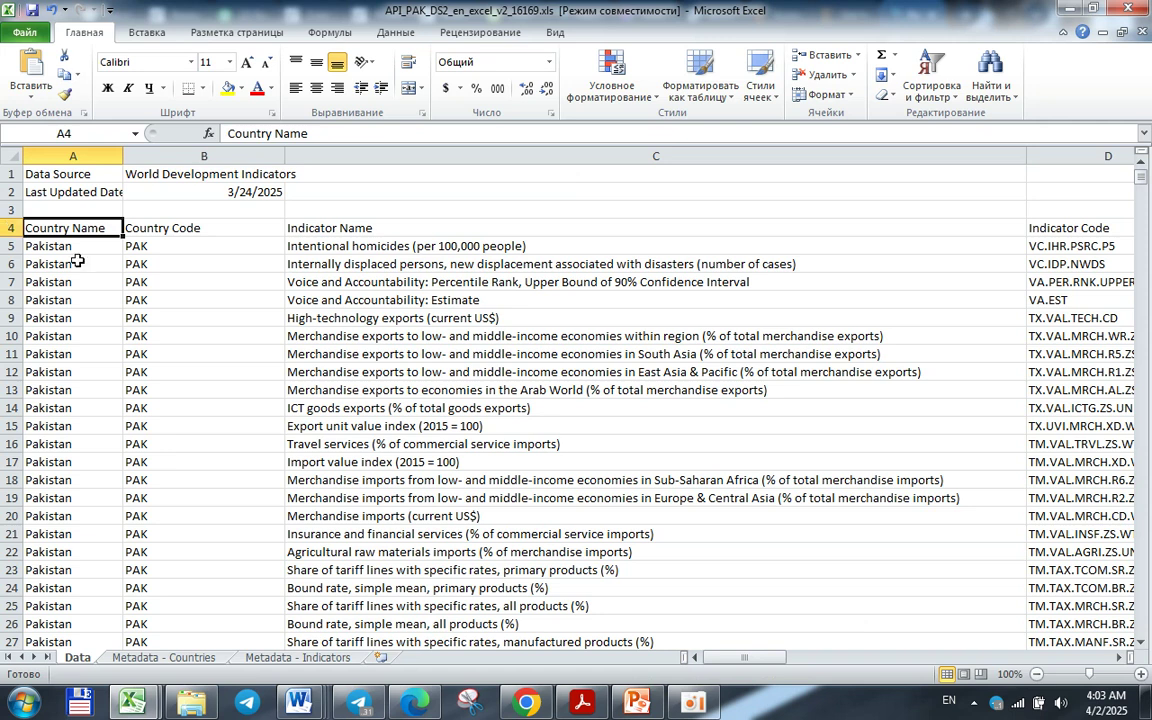
- Browse Pakistan's indicator names in the Data sheet, checking entries such as urban population and crude birth rate
scroll(165, 340, "down", 4)
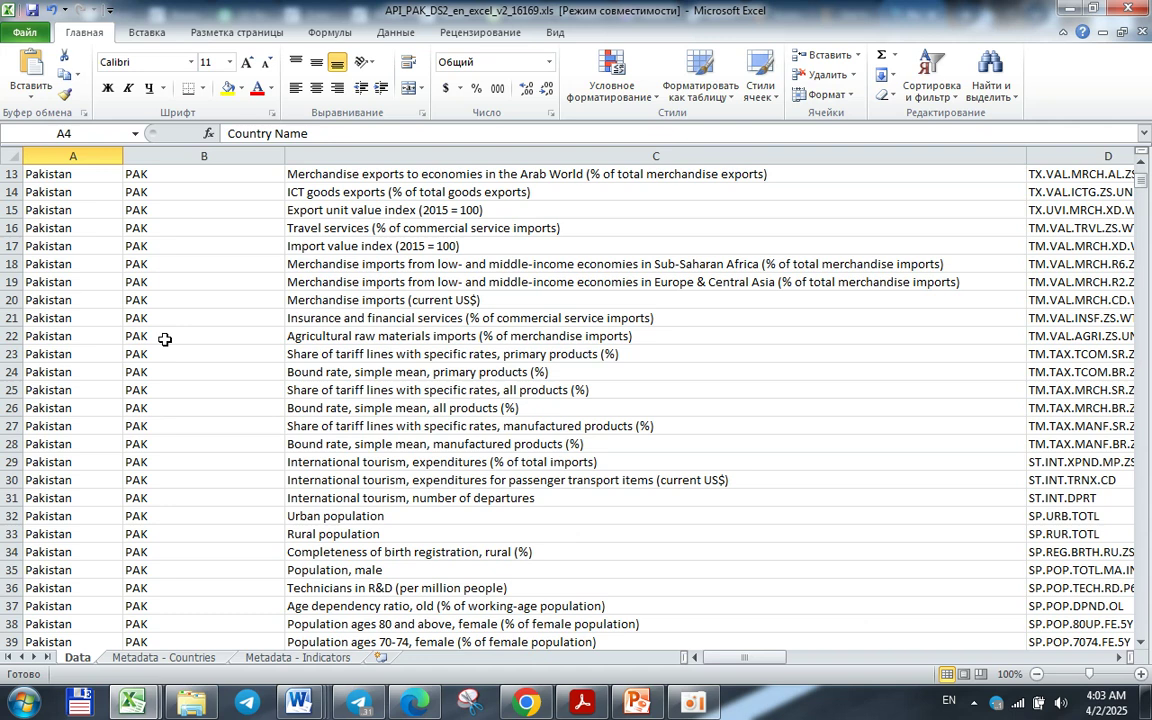
scroll(165, 340, "down", 4)
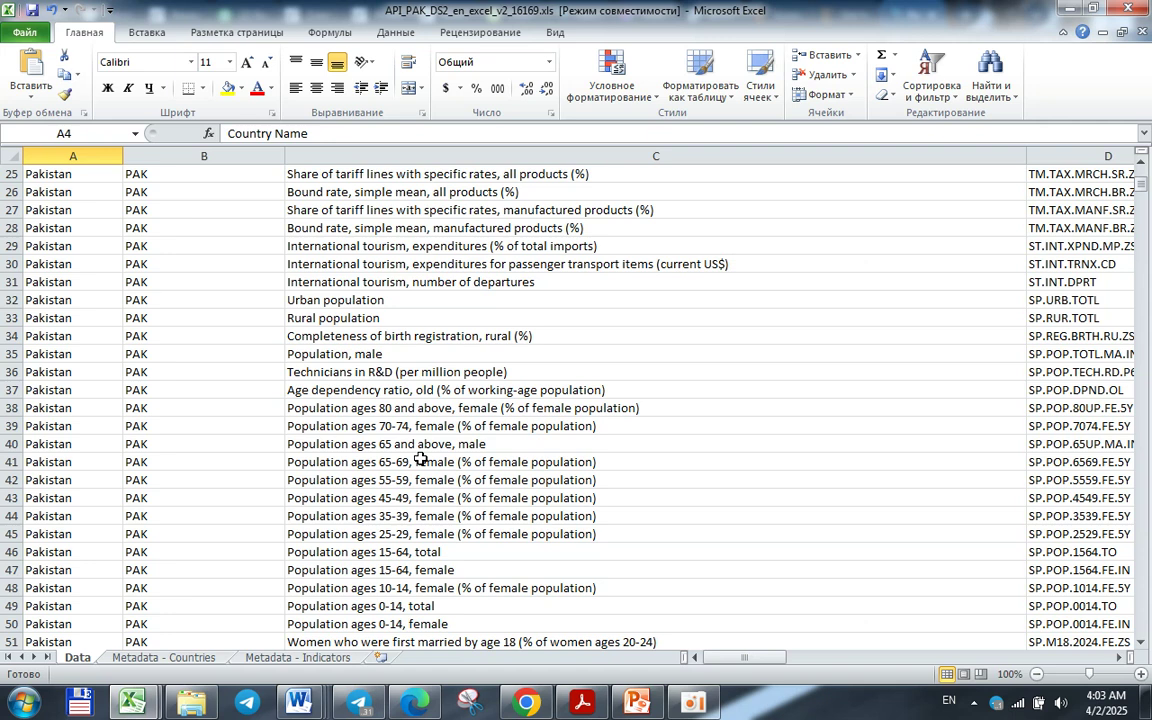
left_click(375, 303)
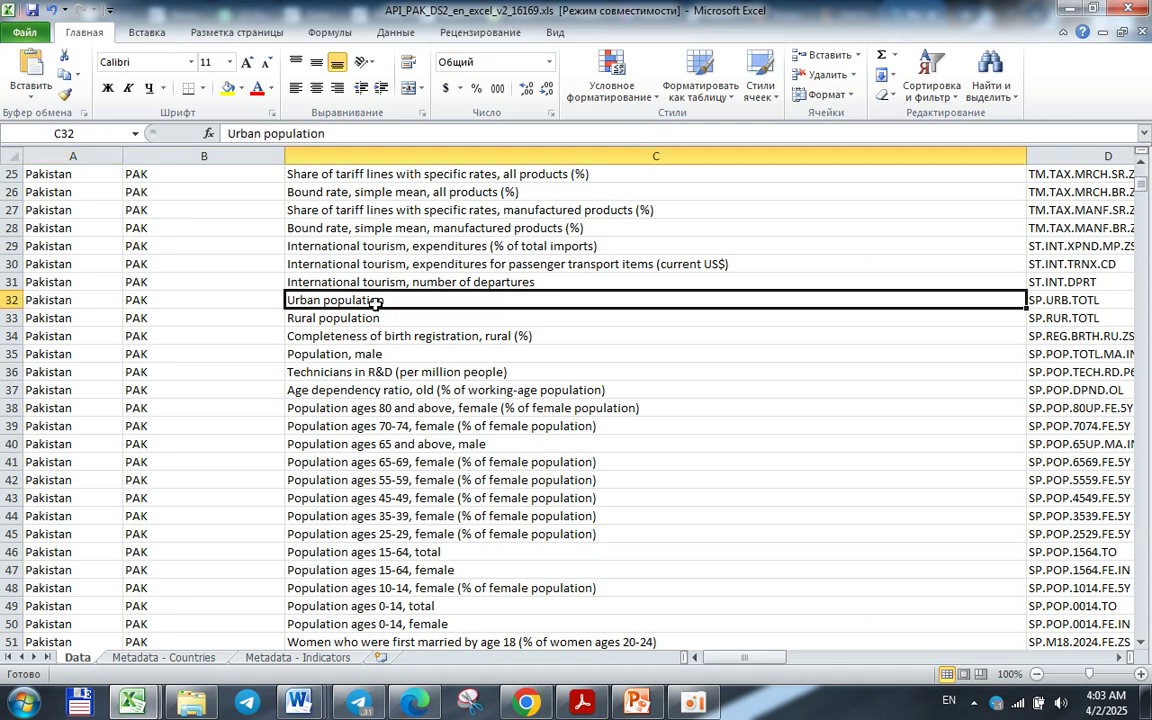
scroll(355, 470, "down", 7)
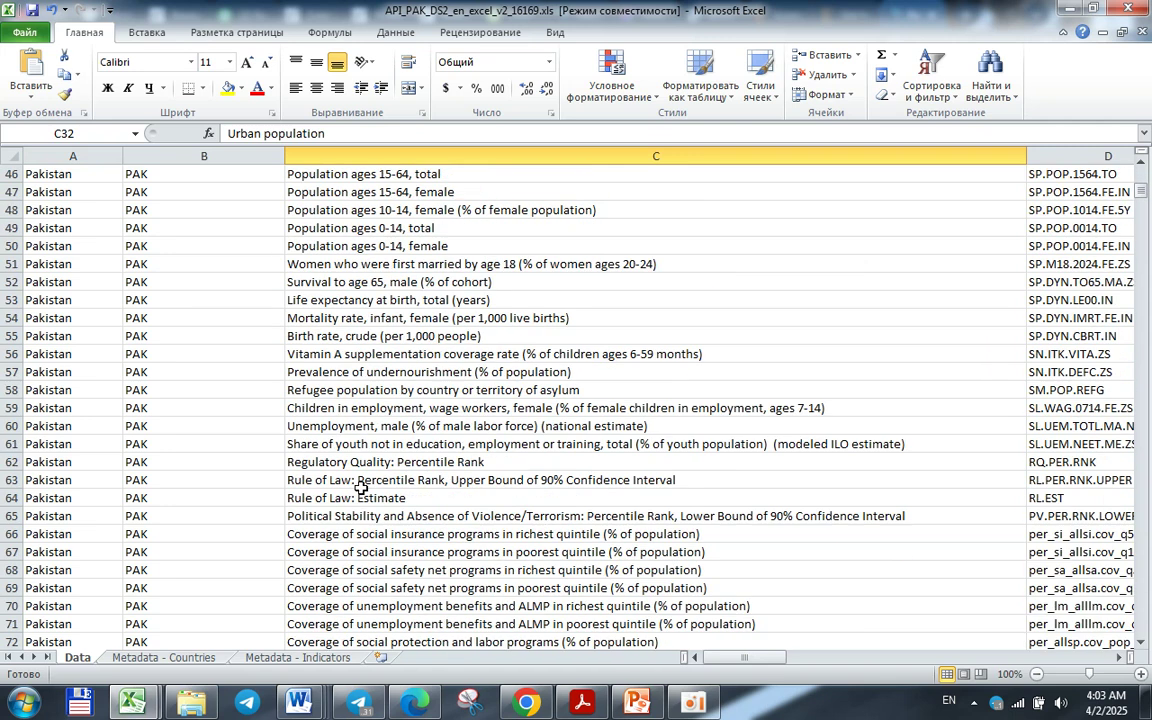
left_click(377, 330)
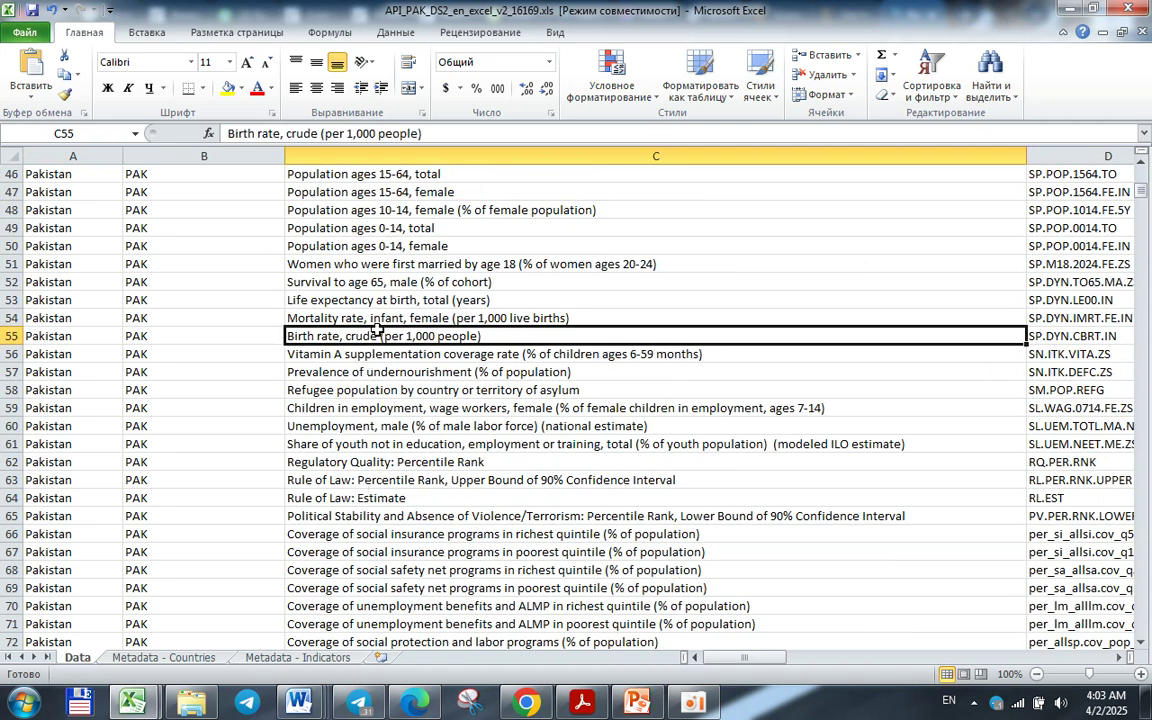
scroll(377, 330, "down", 9)
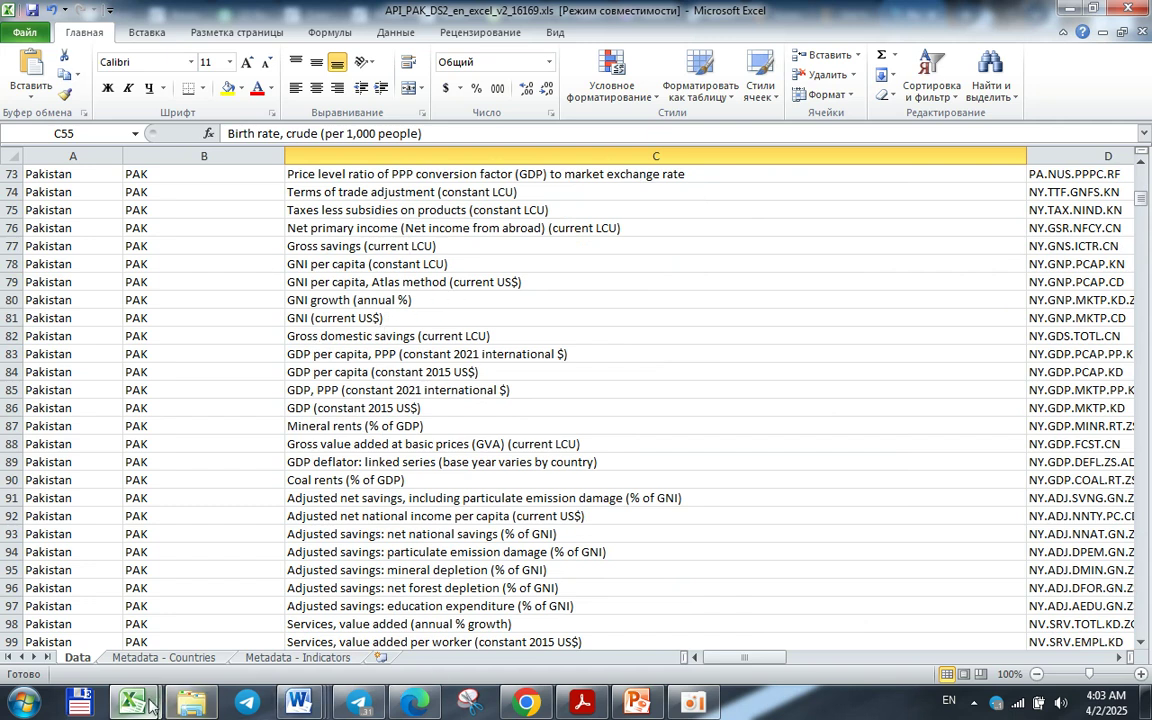
- Switch to the Pakistan excel file.xlsx workbook and view its yearly data from the first row and column
key("ctrl+Tab")
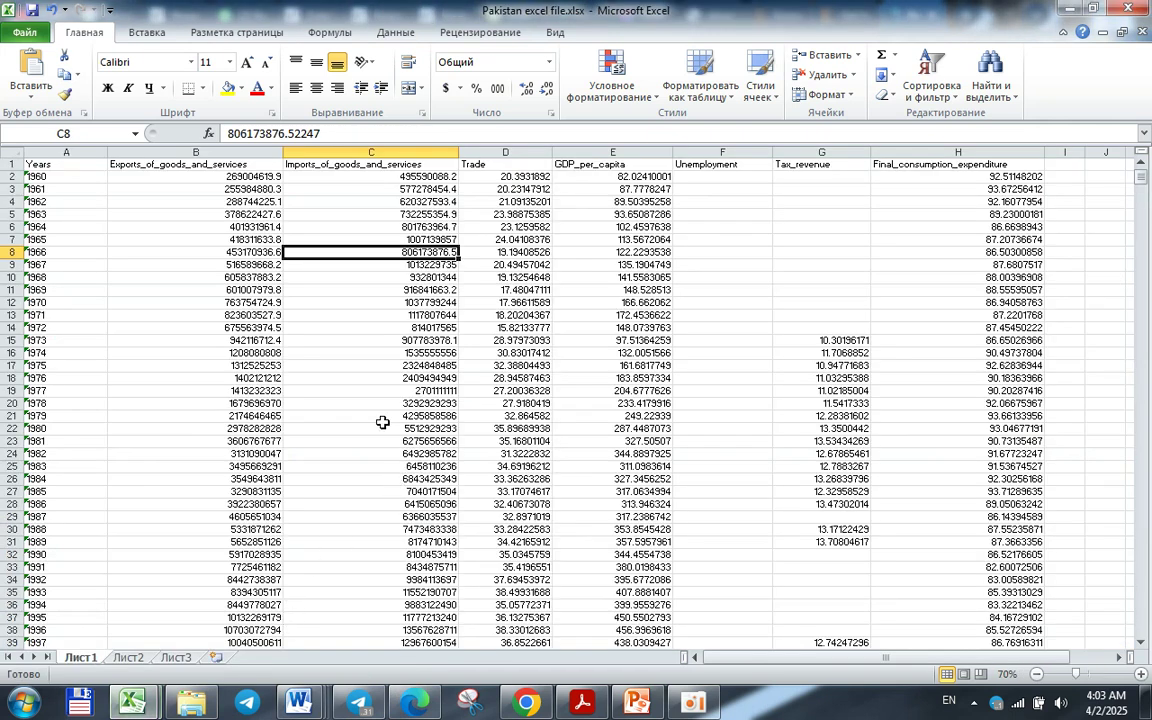
scroll(374, 416, "up", 2)
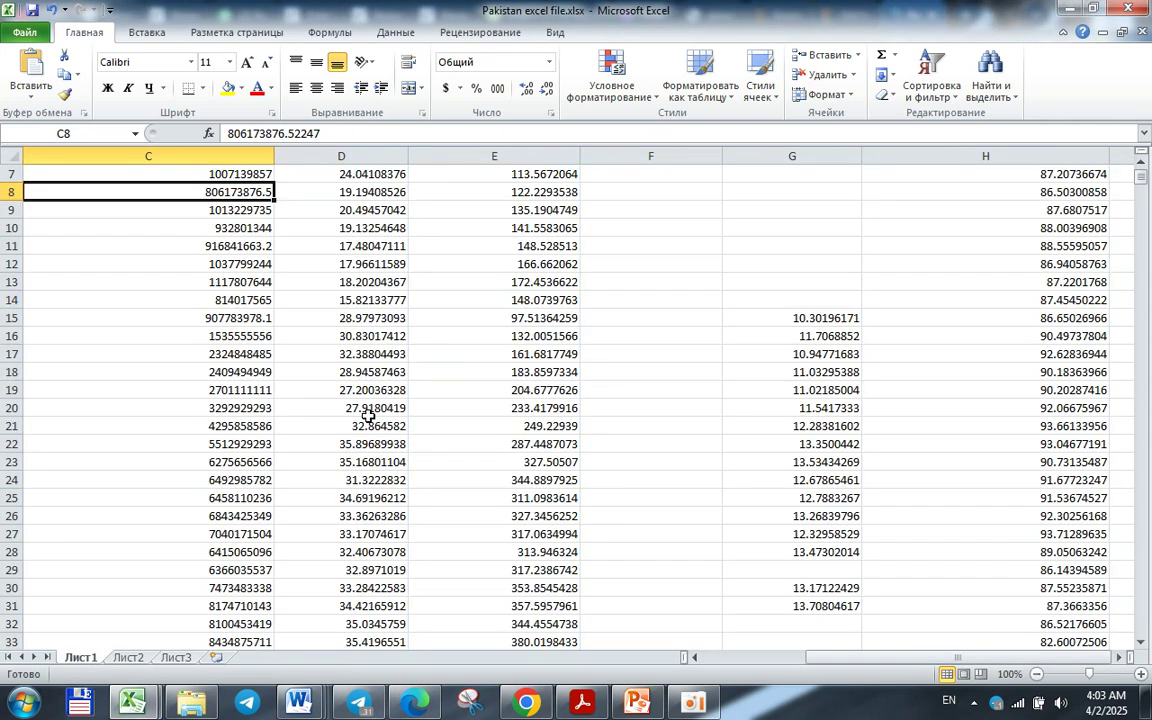
scroll(368, 416, "up", 2)
left_click_drag(218, 174, 5, 176)
left_click(200, 211)
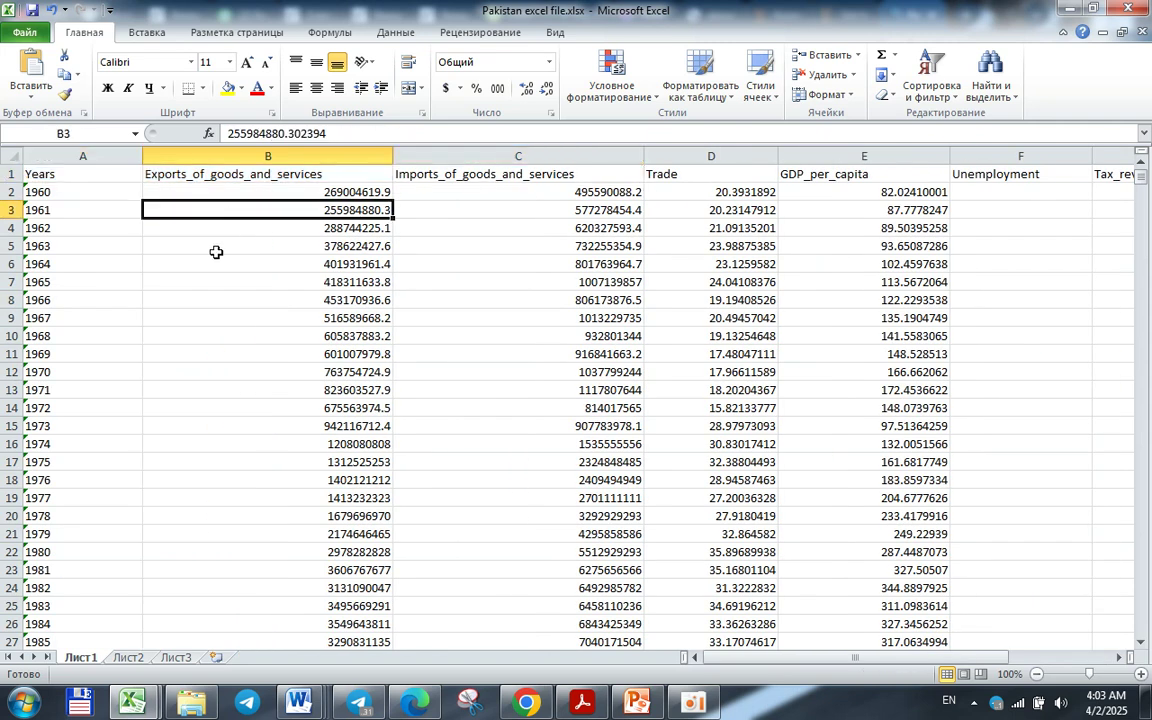
- Review the variable columns from Years through Exports_of_goods_and_services to Final_consumption_expenditure, selecting the headings from Unemployment onward
left_click(110, 190)
double_click(100, 172)
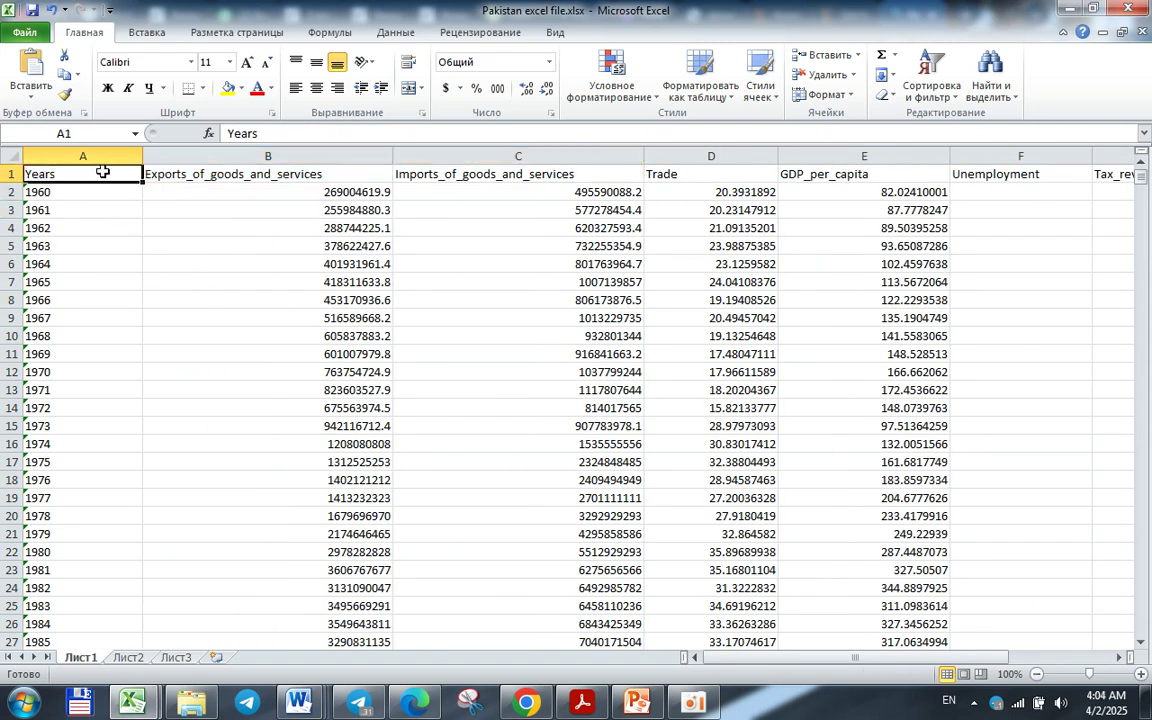
left_click(179, 276)
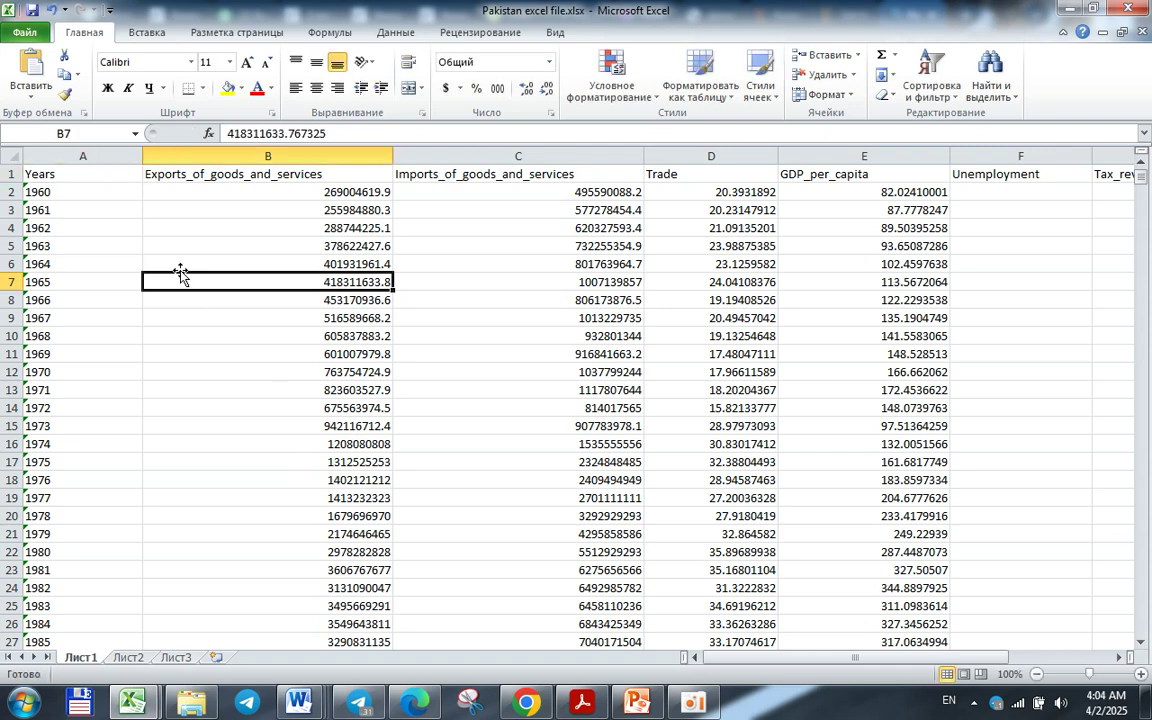
left_click(104, 152)
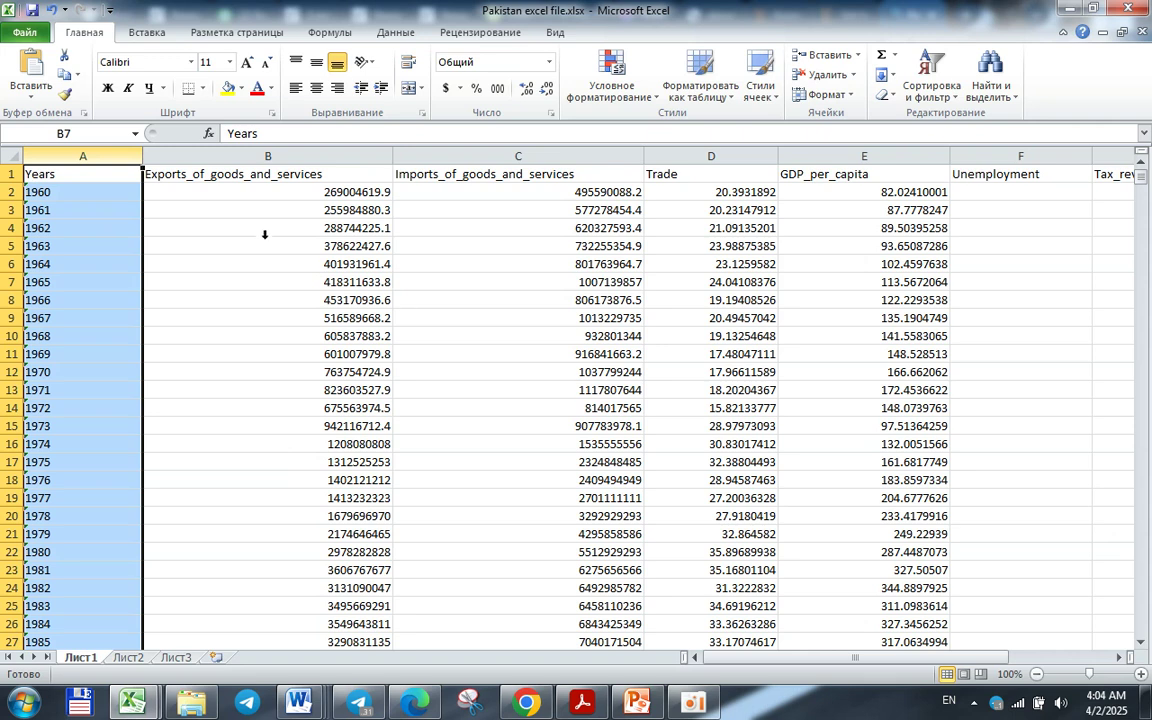
left_click(368, 178)
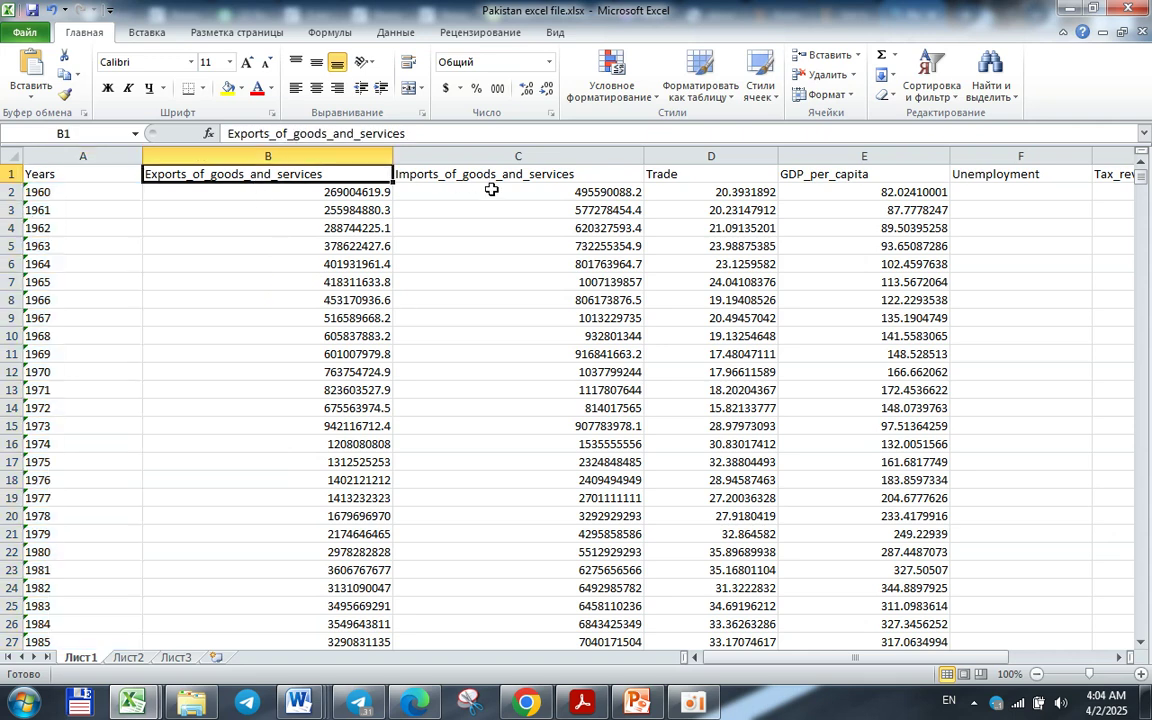
mouse_move(1041, 182)
left_mouse_down()
mouse_move(1110, 178)
mouse_move(1027, 180)
left_mouse_up()
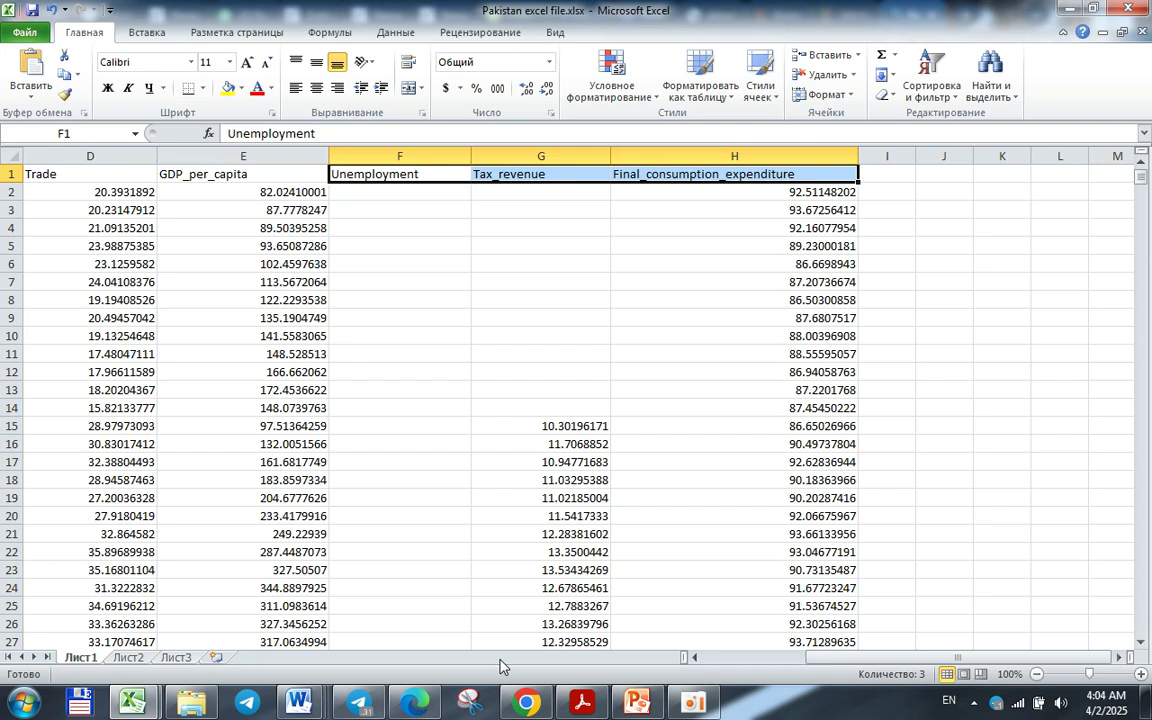
left_click(792, 144)
- Switch to Word's Stata_plan (4).docx and look at the Tayyorlanish rejasi heading above the task table
mouse_move(298, 703)
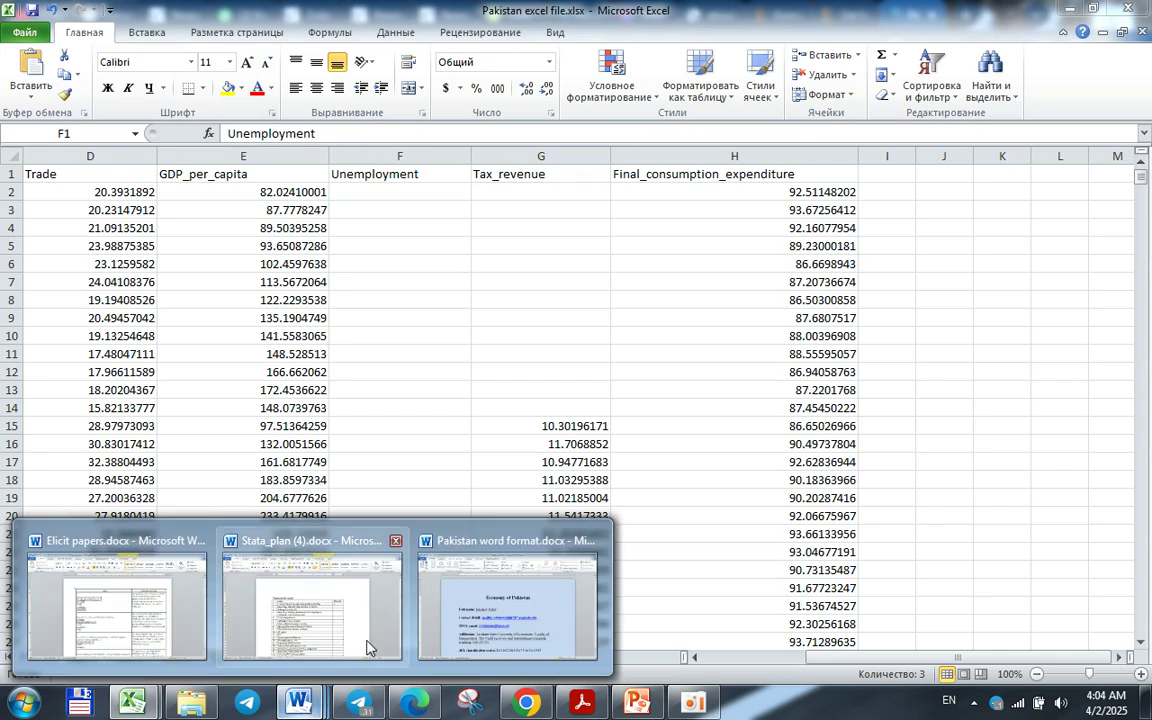
mouse_move(366, 646)
left_click(278, 607)
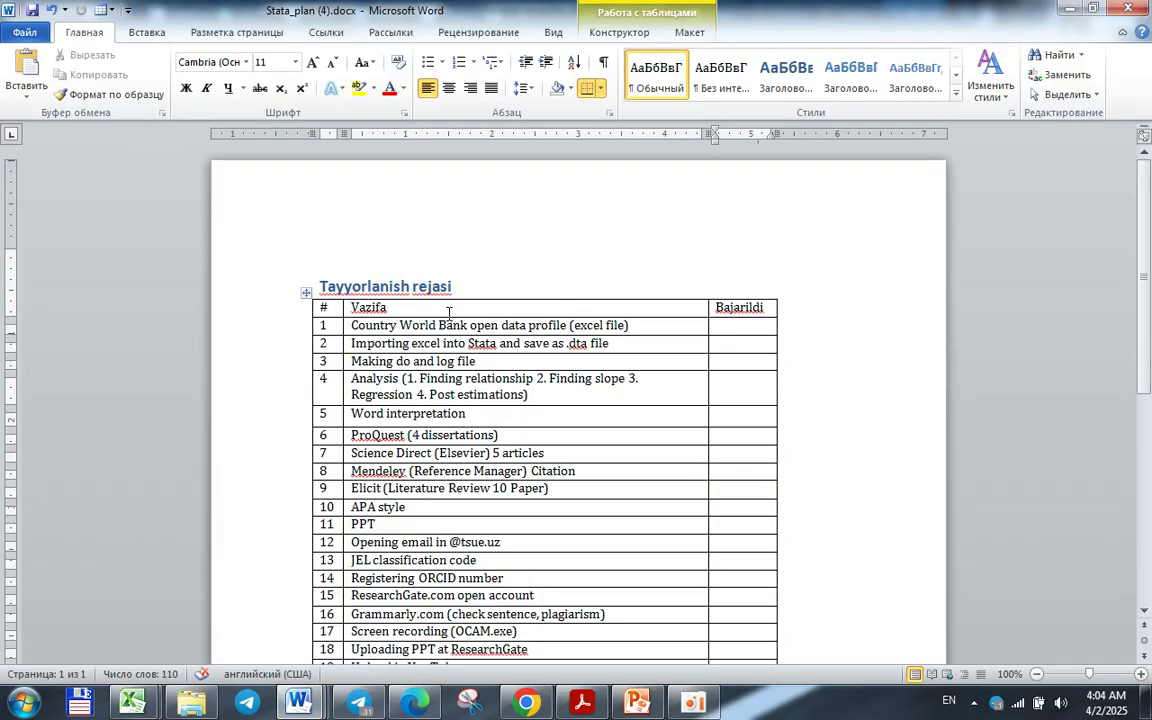
left_click_drag(457, 289, 318, 288)
left_click(560, 294)
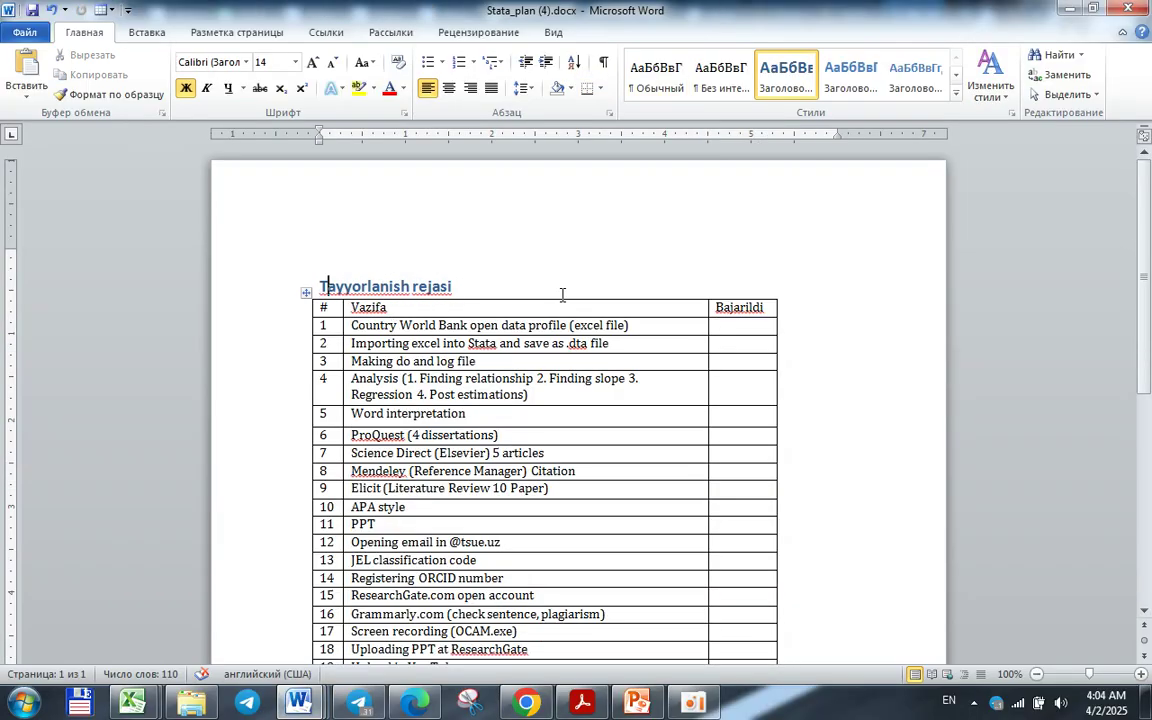
- Mark task 1, the World Bank open data profile, as done with a check-mark bullet in the Bajarildi column
left_click(718, 327)
scroll(630, 470, "down", 6)
scroll(625, 470, "up", 5)
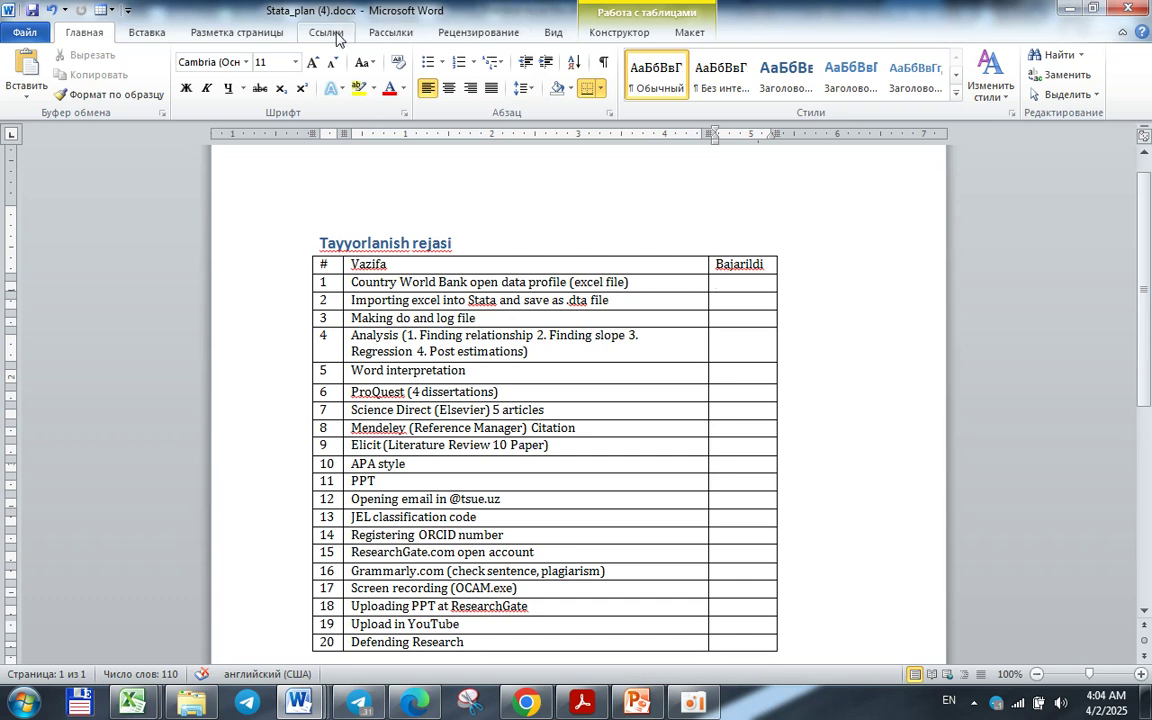
left_click(441, 66)
left_click(483, 154)
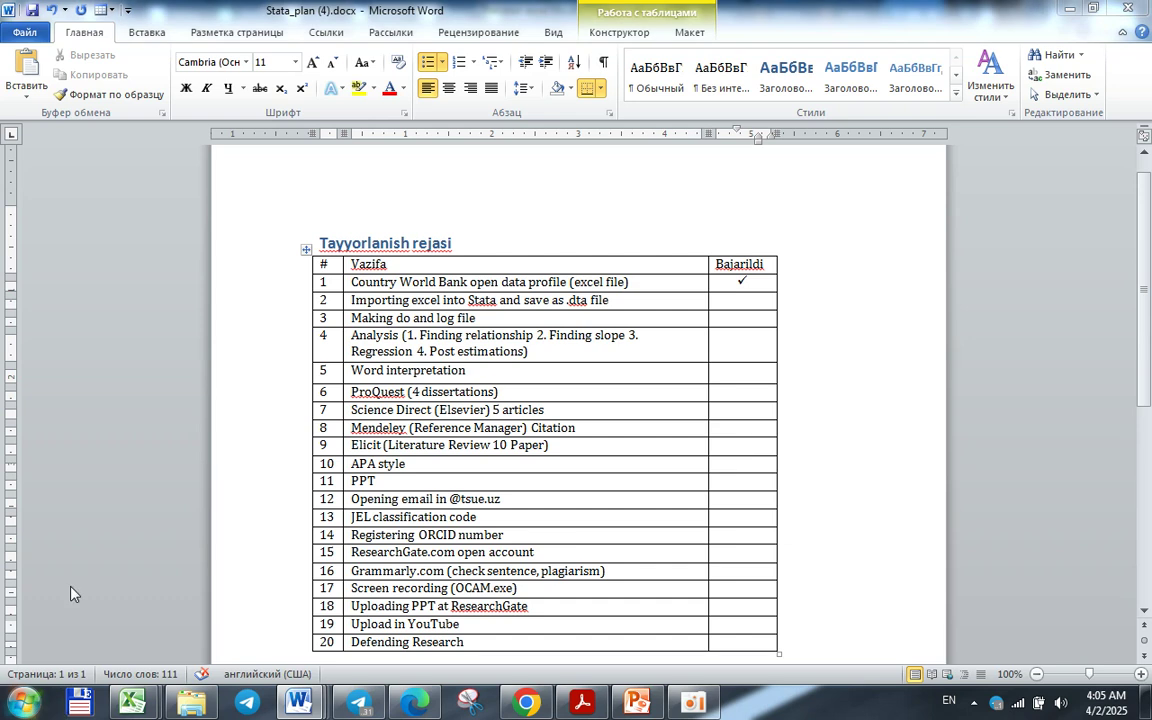
- Launch StataMP 18 (64-bit) and begin a formatted log saved on the desktop as PAKISTAN LOG 1
key("super")
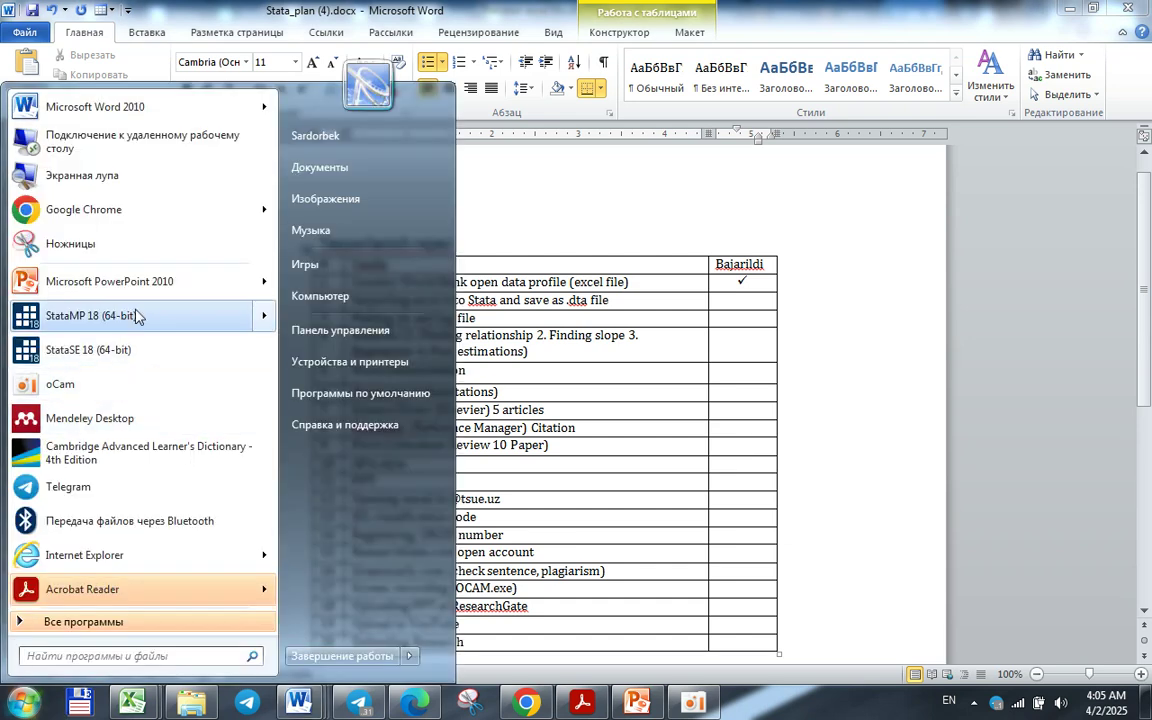
left_click(138, 315)
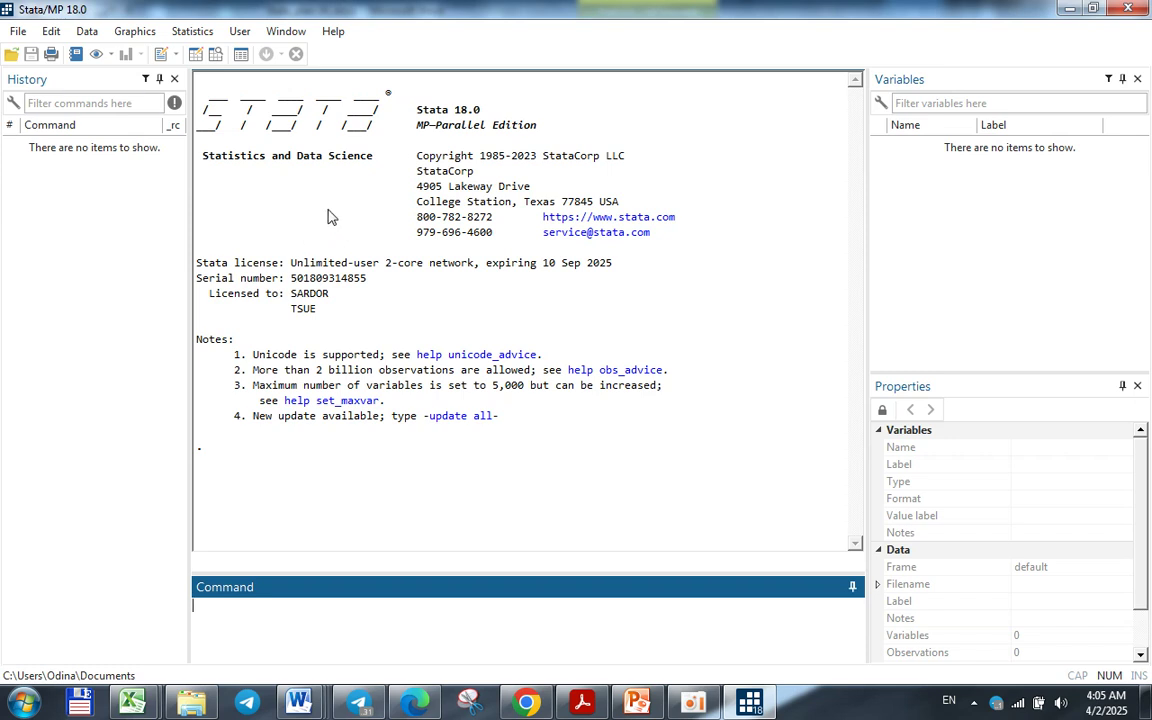
left_click(14, 31)
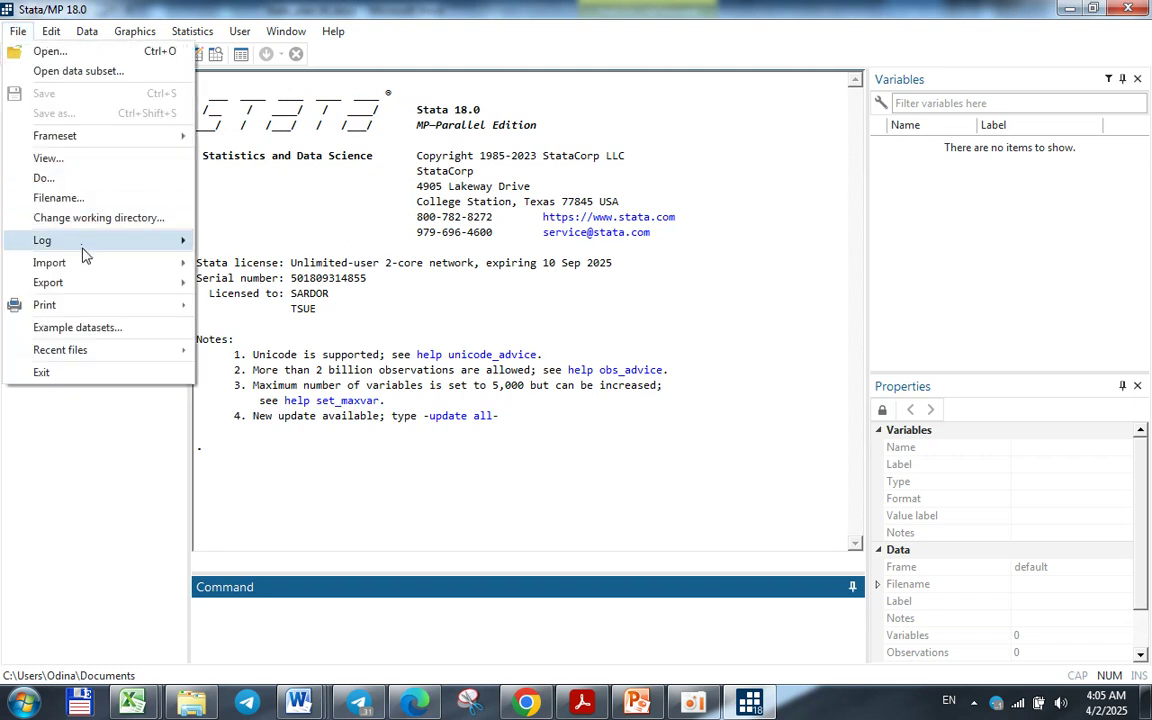
mouse_move(95, 250)
left_click(277, 249)
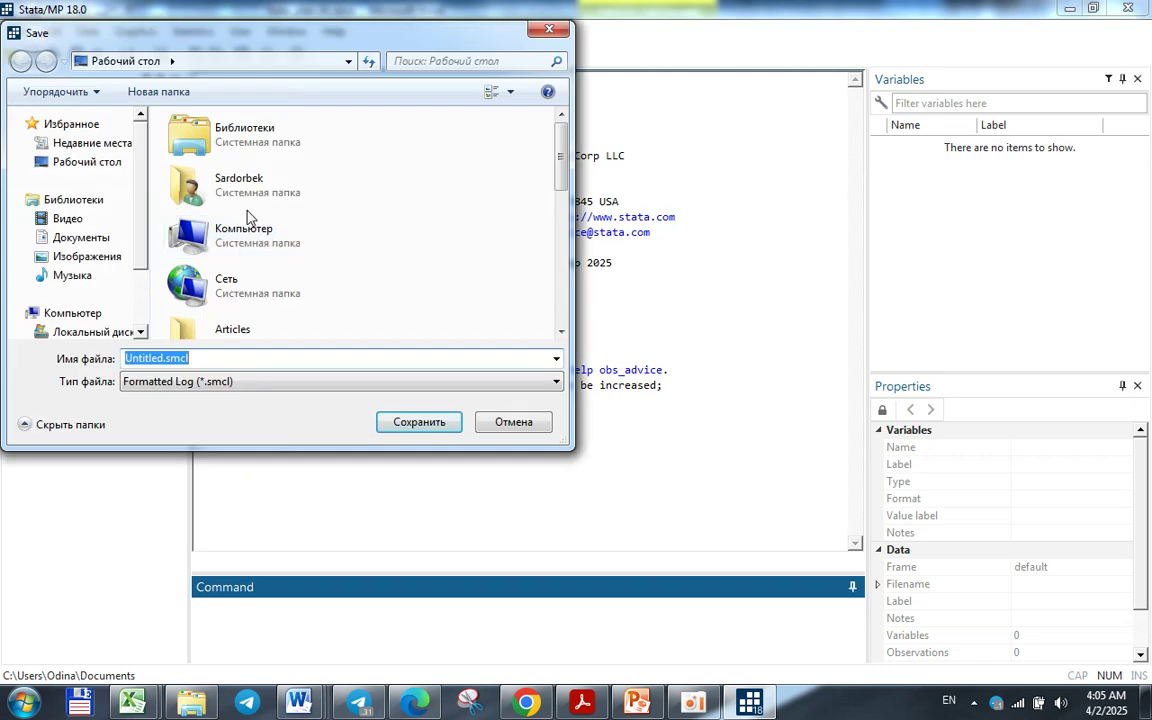
left_click_drag(561, 160, 565, 225)
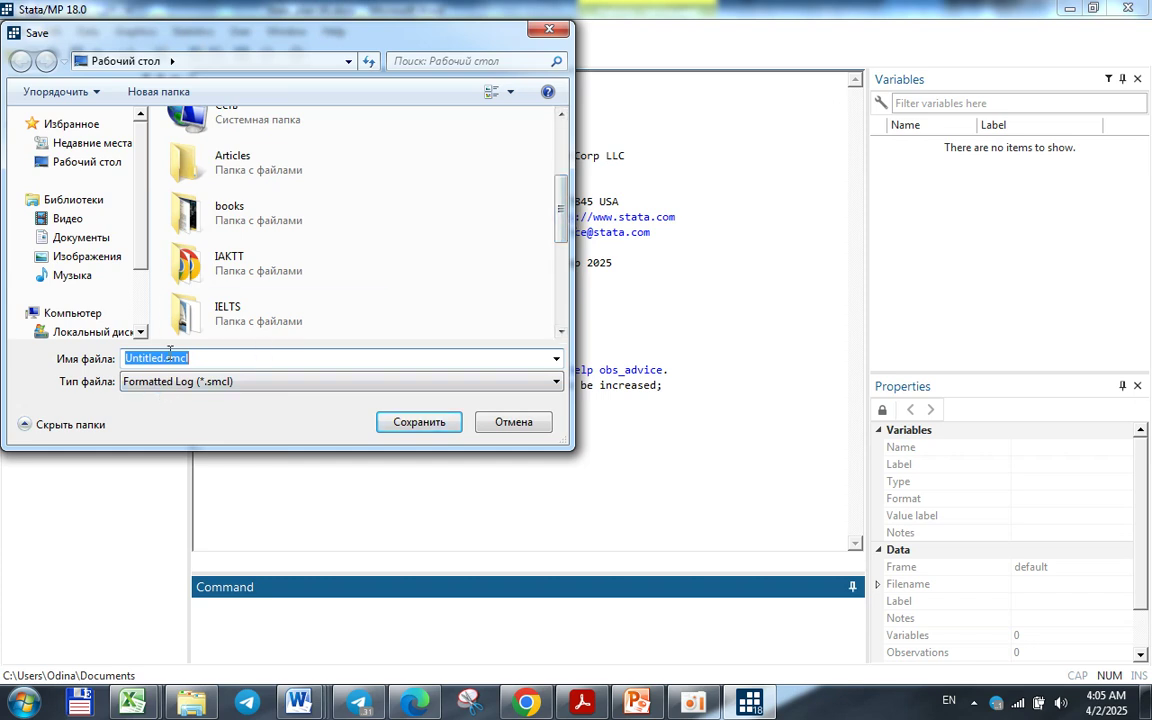
type("P")
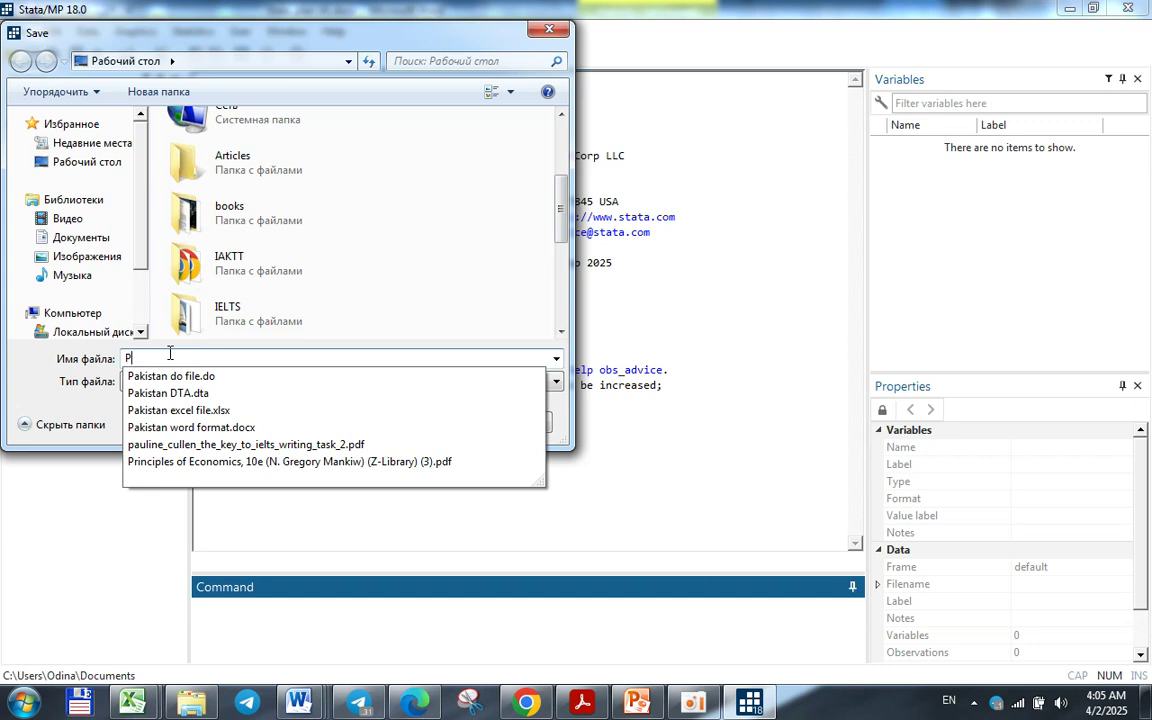
type("AKISTAN")
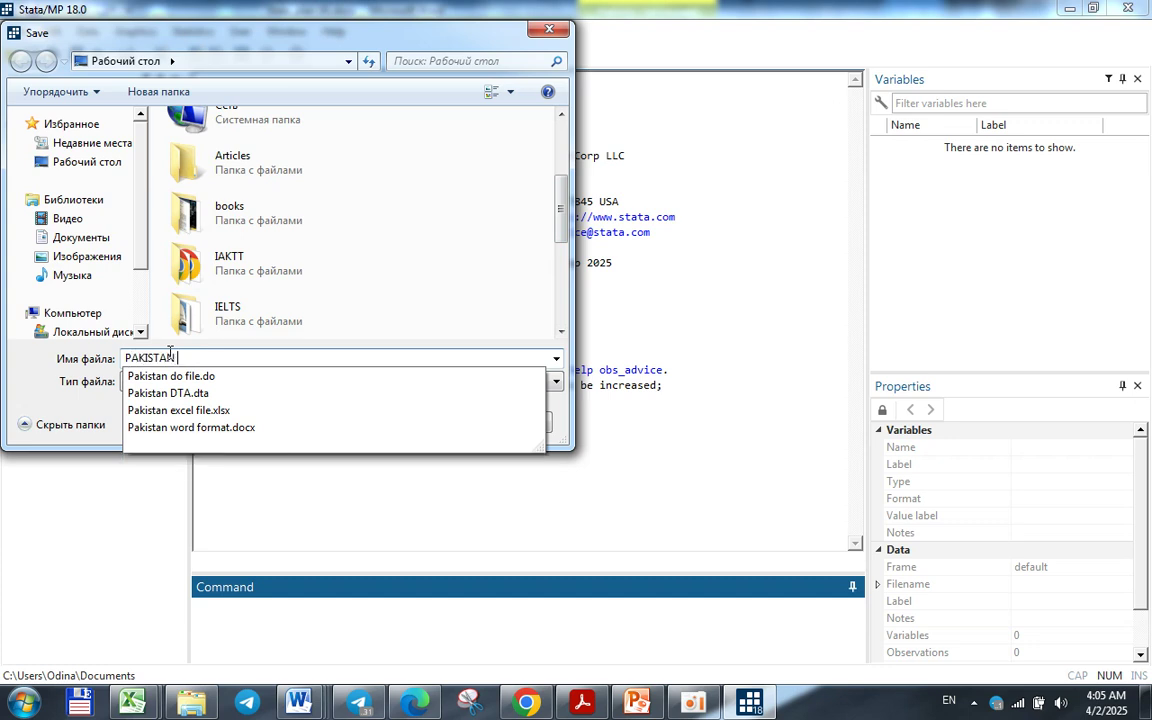
type(" LOG 1")
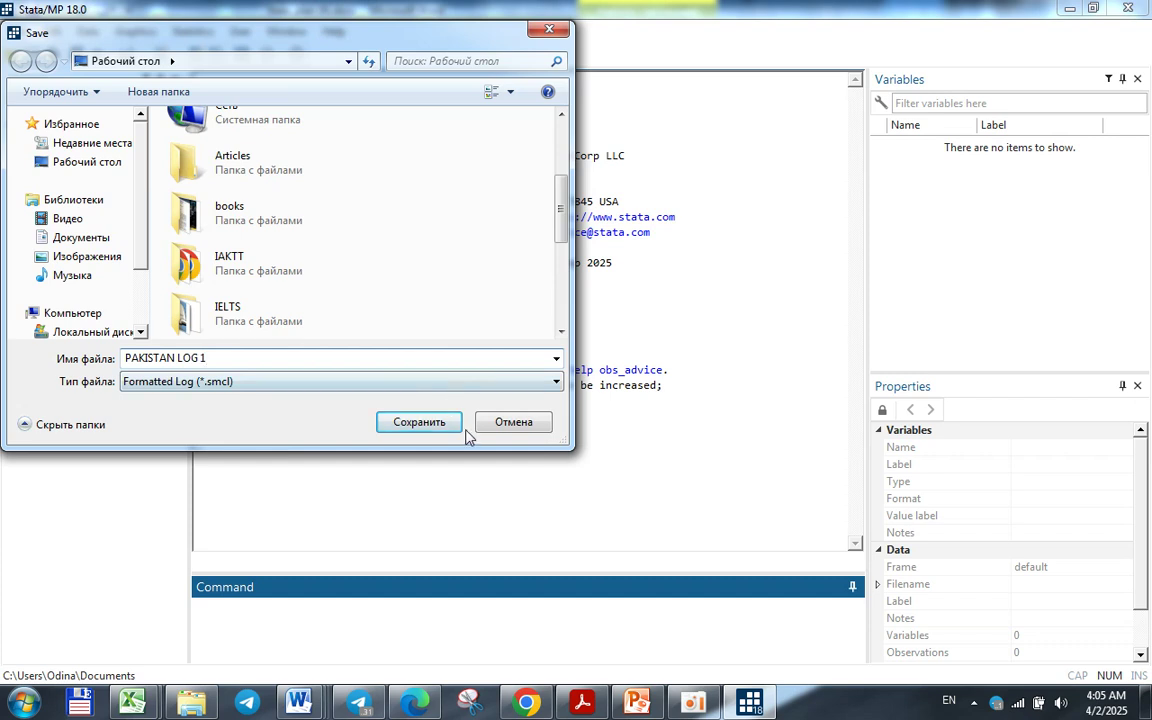
left_click(418, 421)
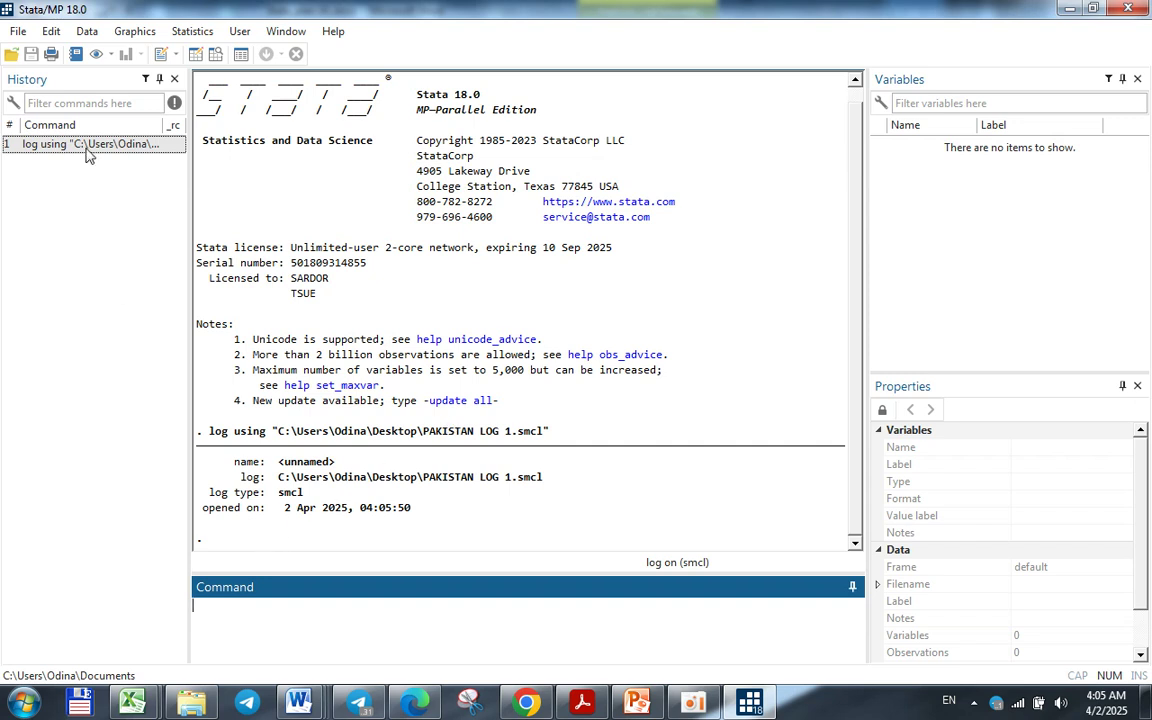
- Start an Excel spreadsheet import in Stata and load Pakistan excel file.xlsx from the desktop as its source
left_click(18, 31)
mouse_move(120, 260)
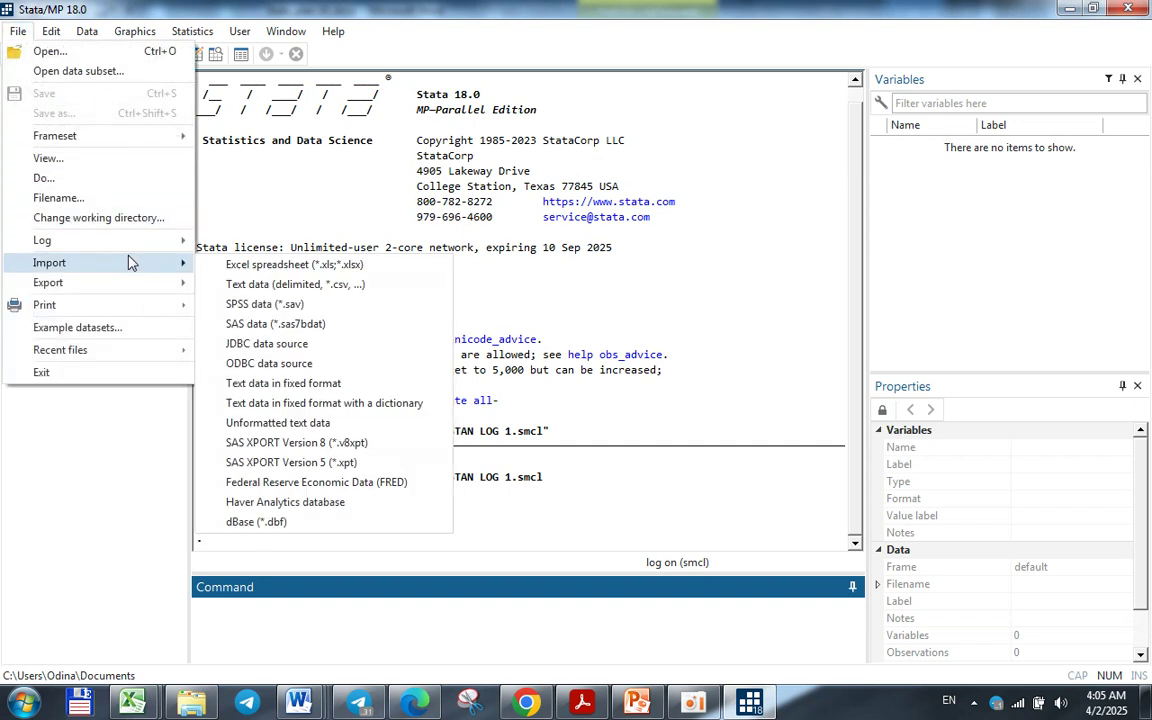
left_click(300, 266)
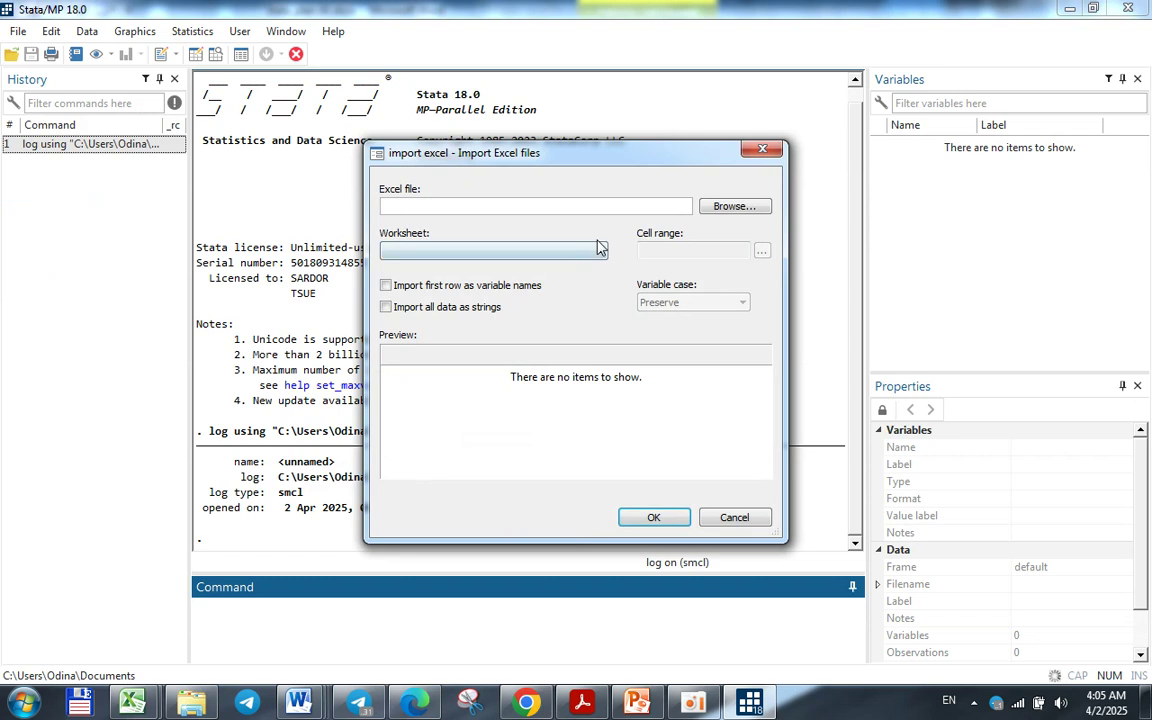
left_click(735, 207)
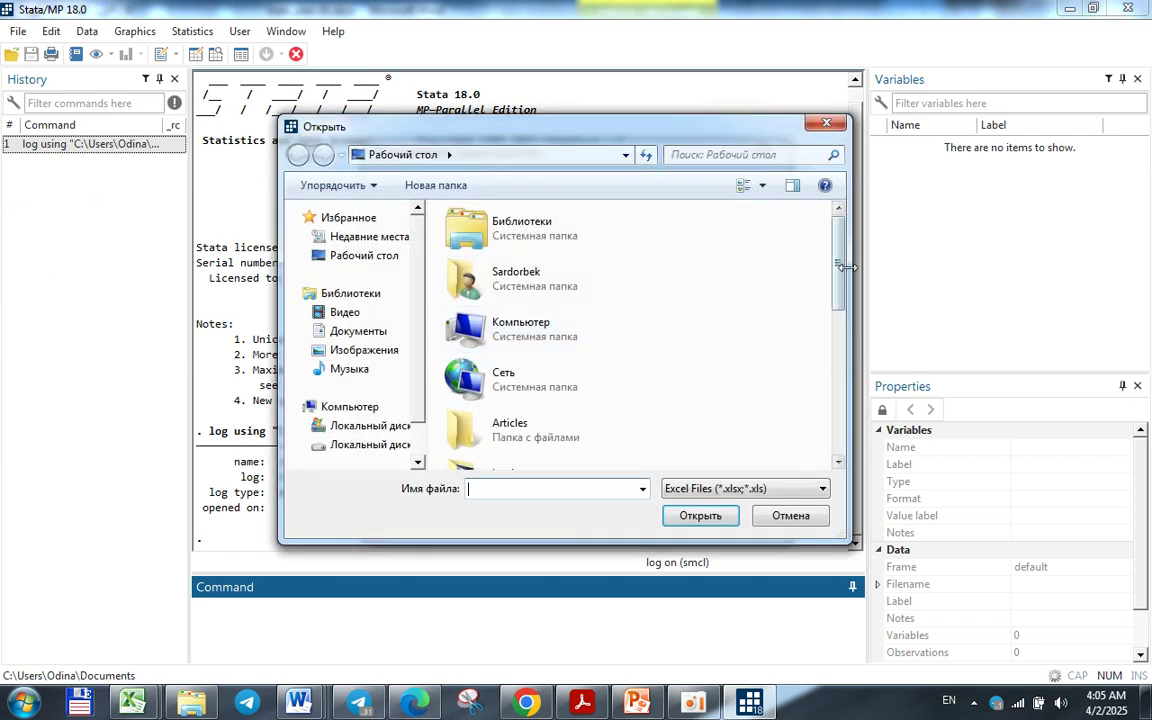
left_click_drag(832, 268, 832, 410)
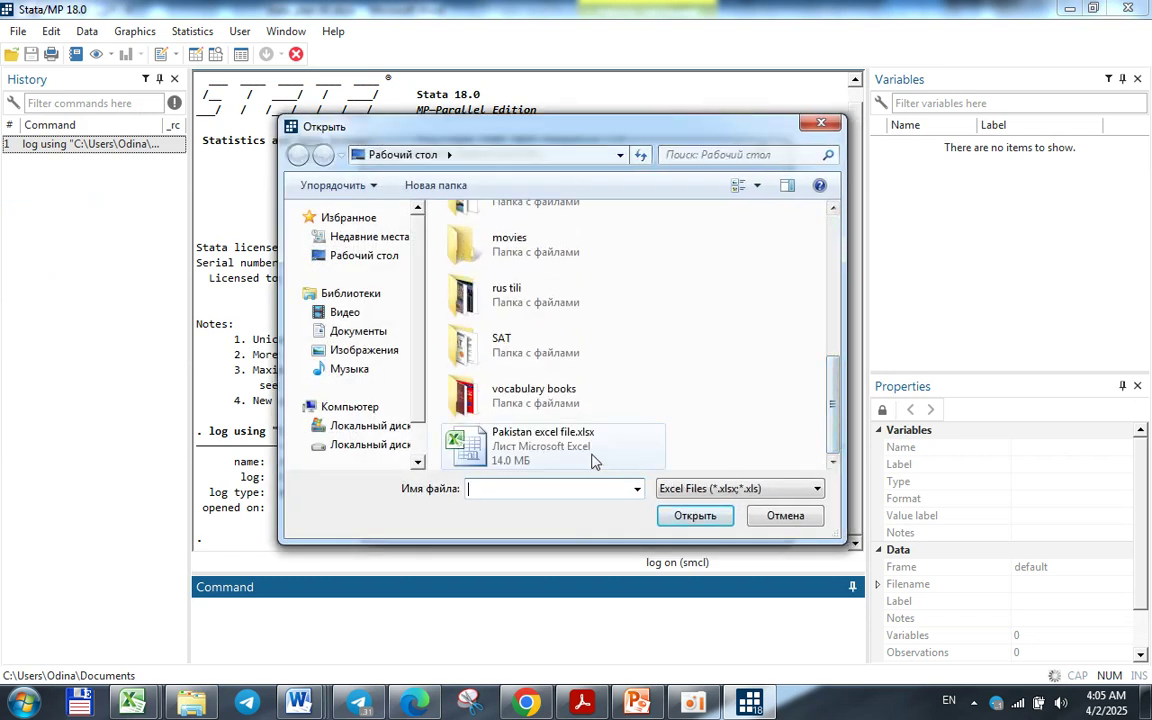
left_click(550, 420)
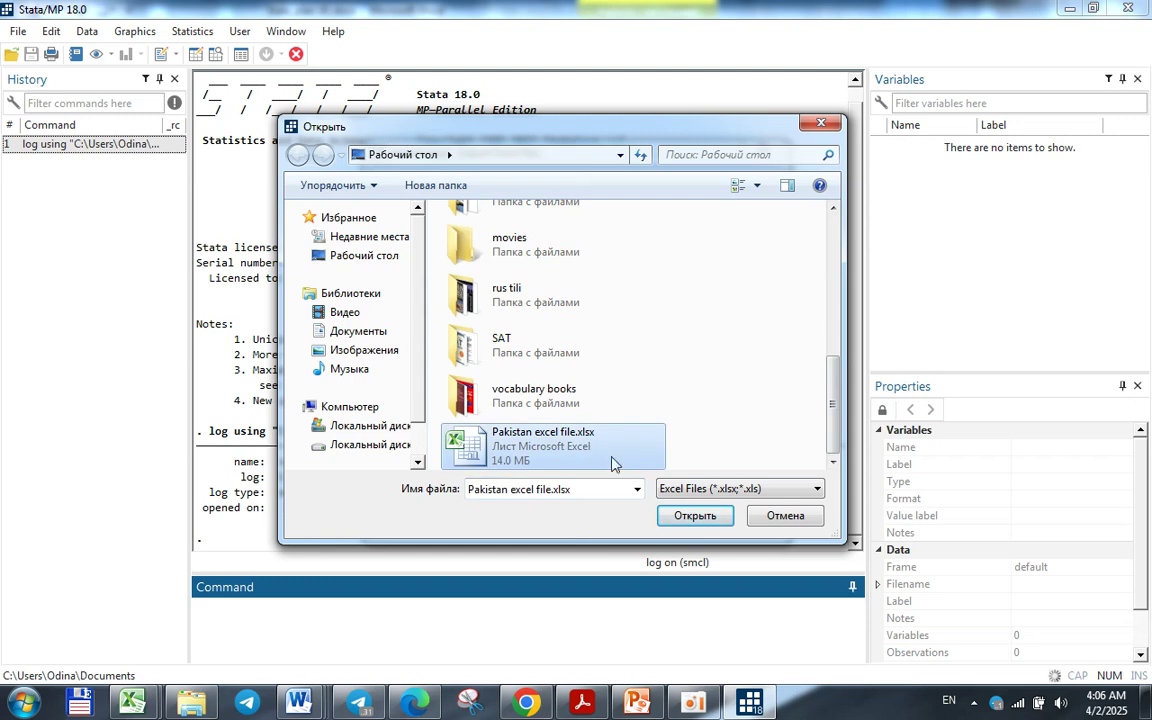
left_click(695, 517)
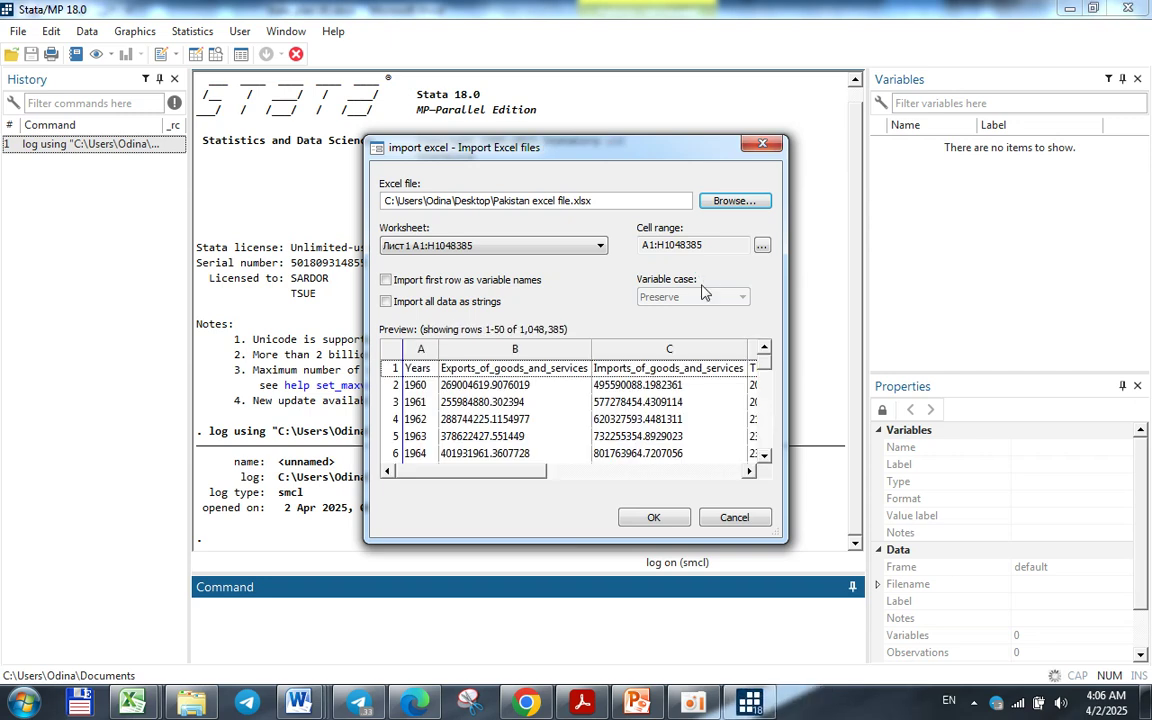
- Limit the import's cell range to A1:H65, use the first row as variable names, and import the data
left_click(762, 246)
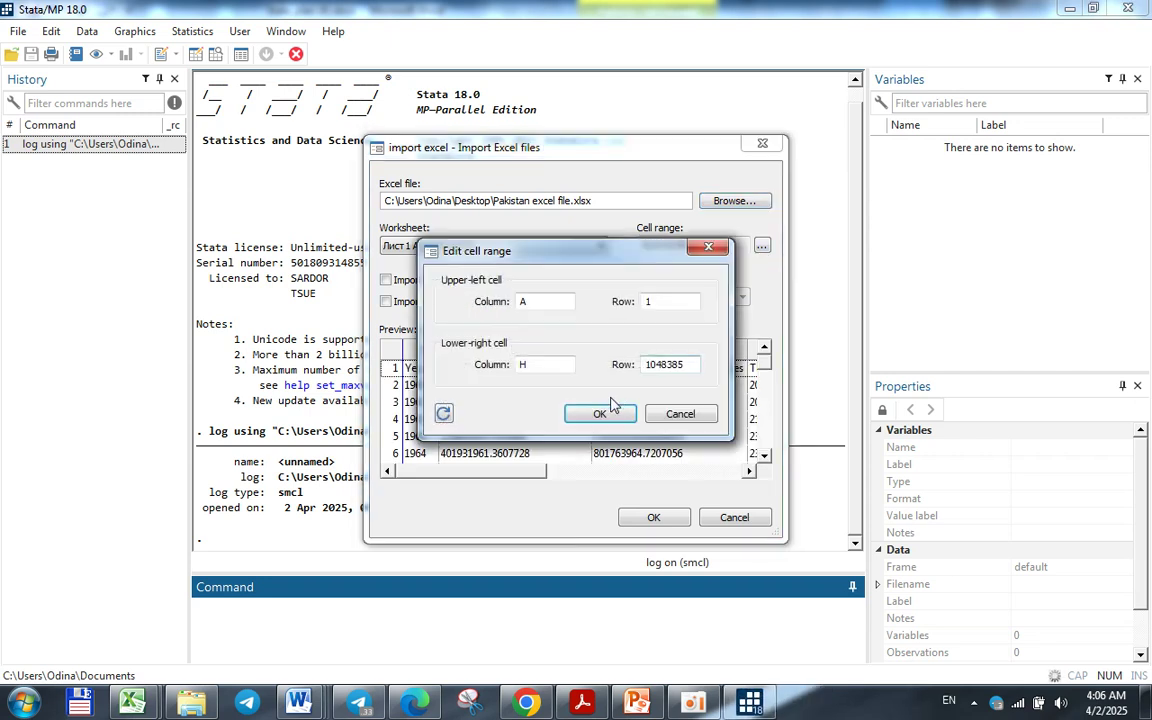
double_click(665, 365)
type("65")
left_click(600, 413)
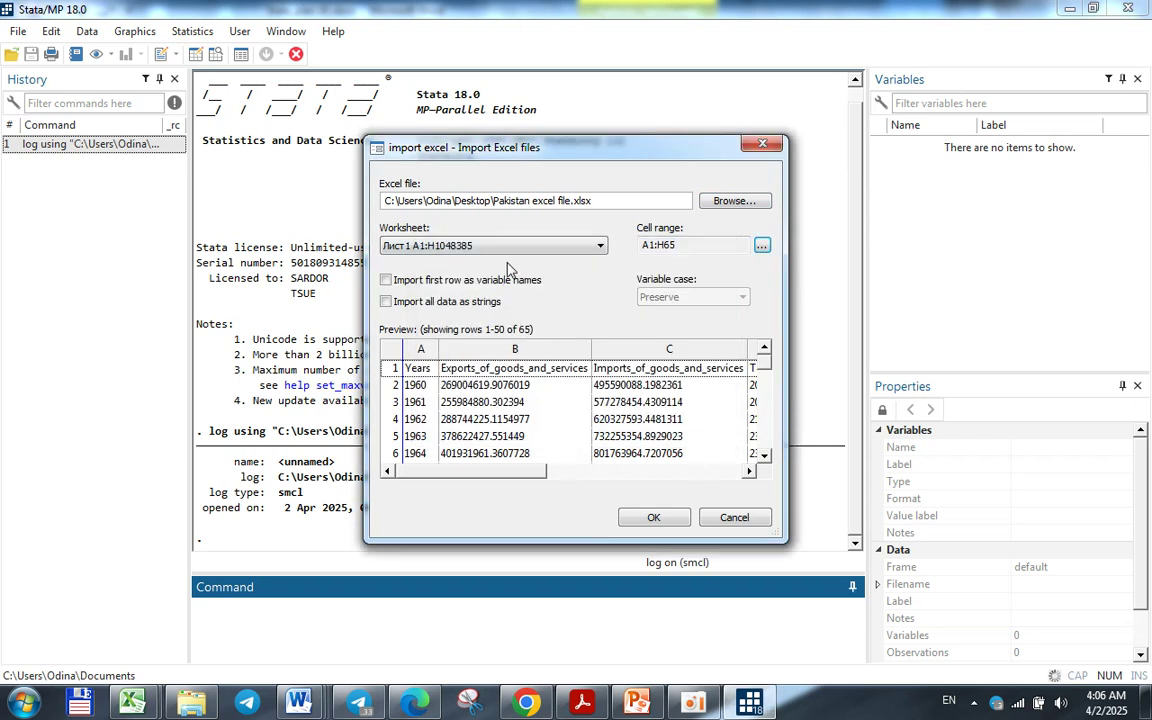
left_click(386, 280)
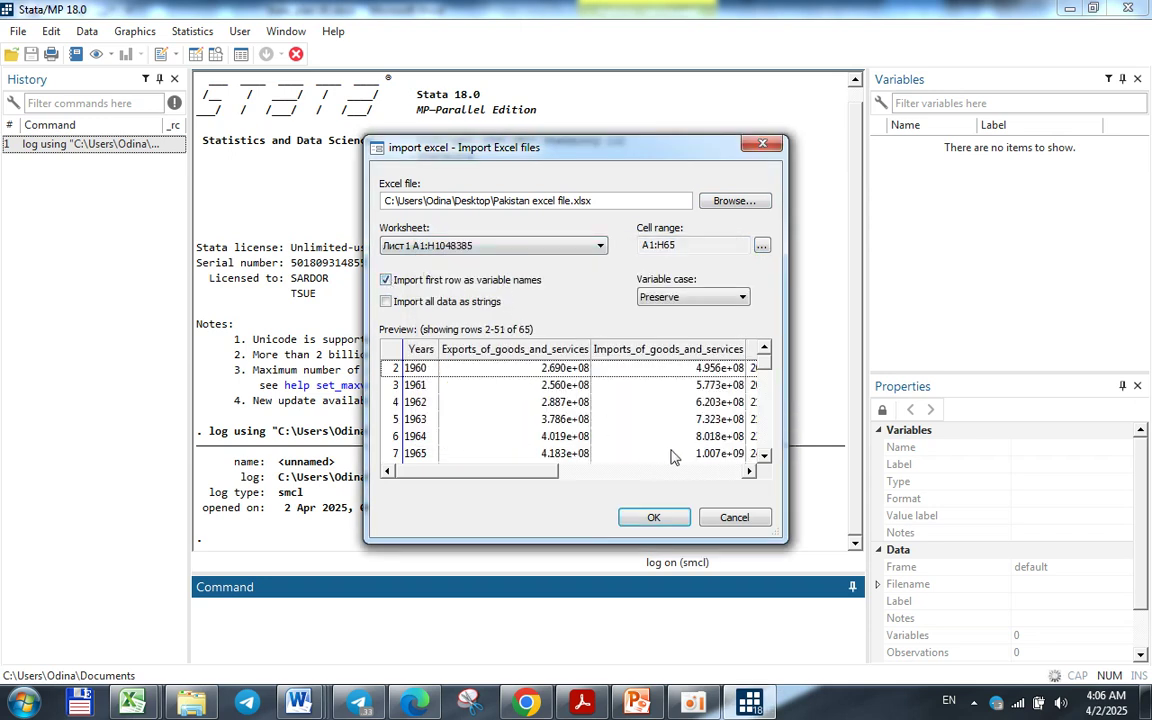
left_click(653, 518)
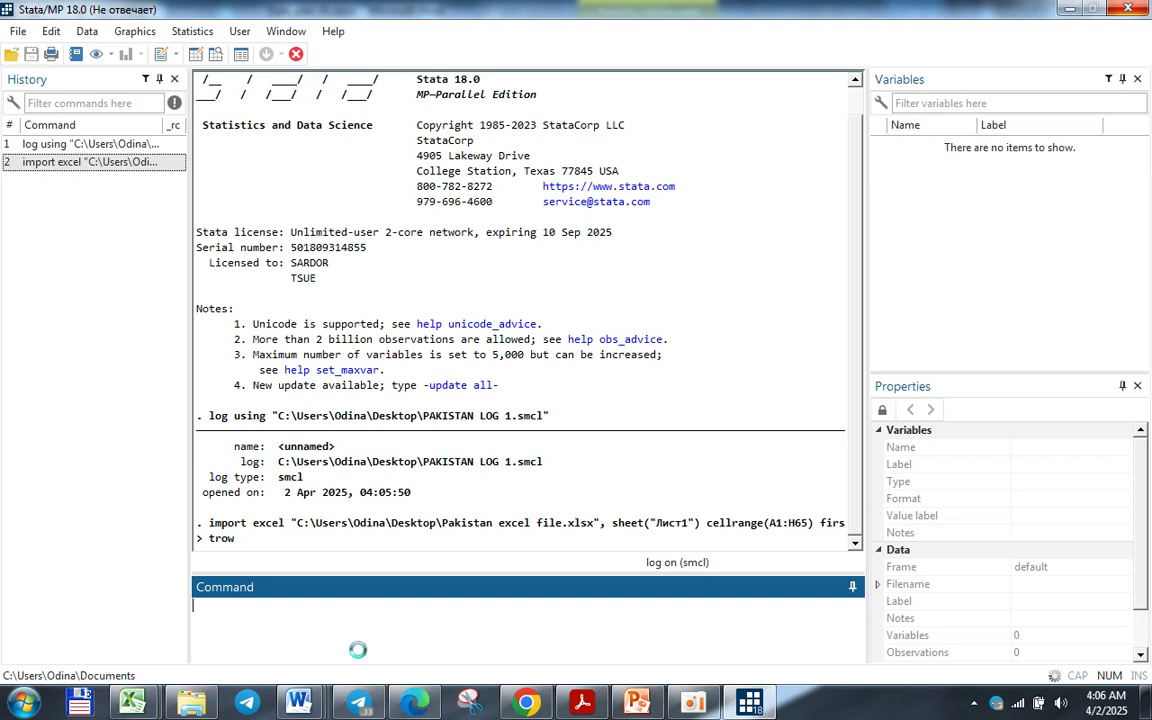
- Switch to Word's Stata_plan (4).docx and check task 2 about importing Excel into Stata and saving as .dta
mouse_move(322, 700)
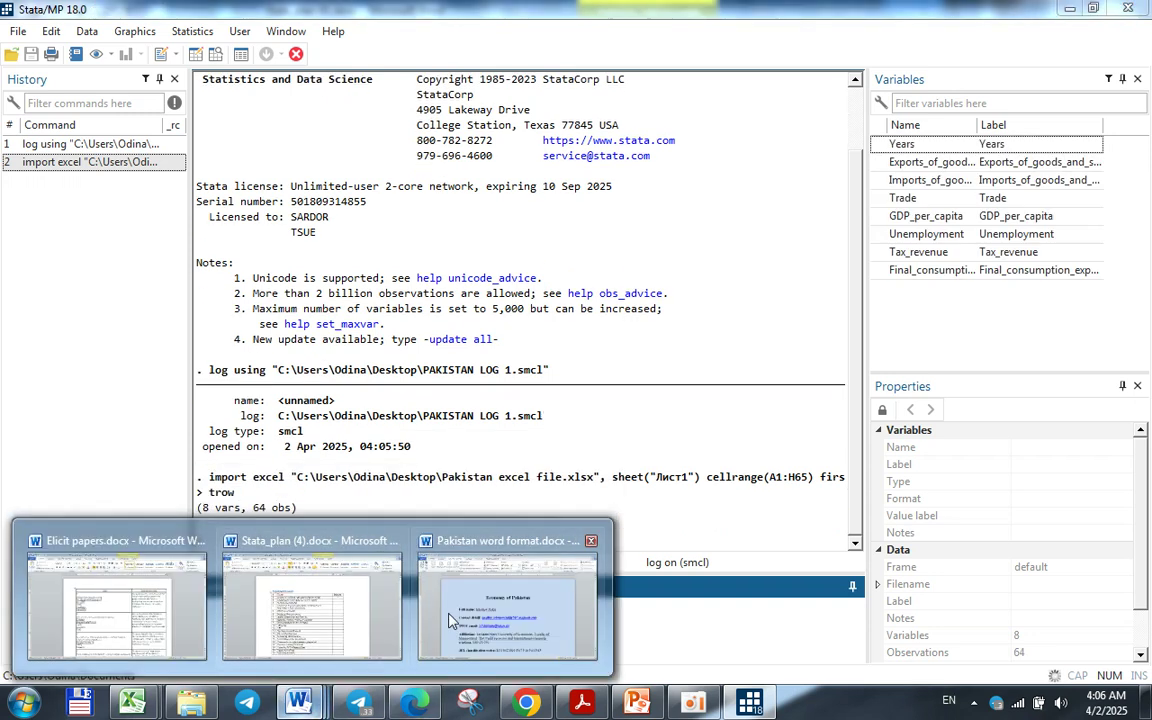
left_click(316, 552)
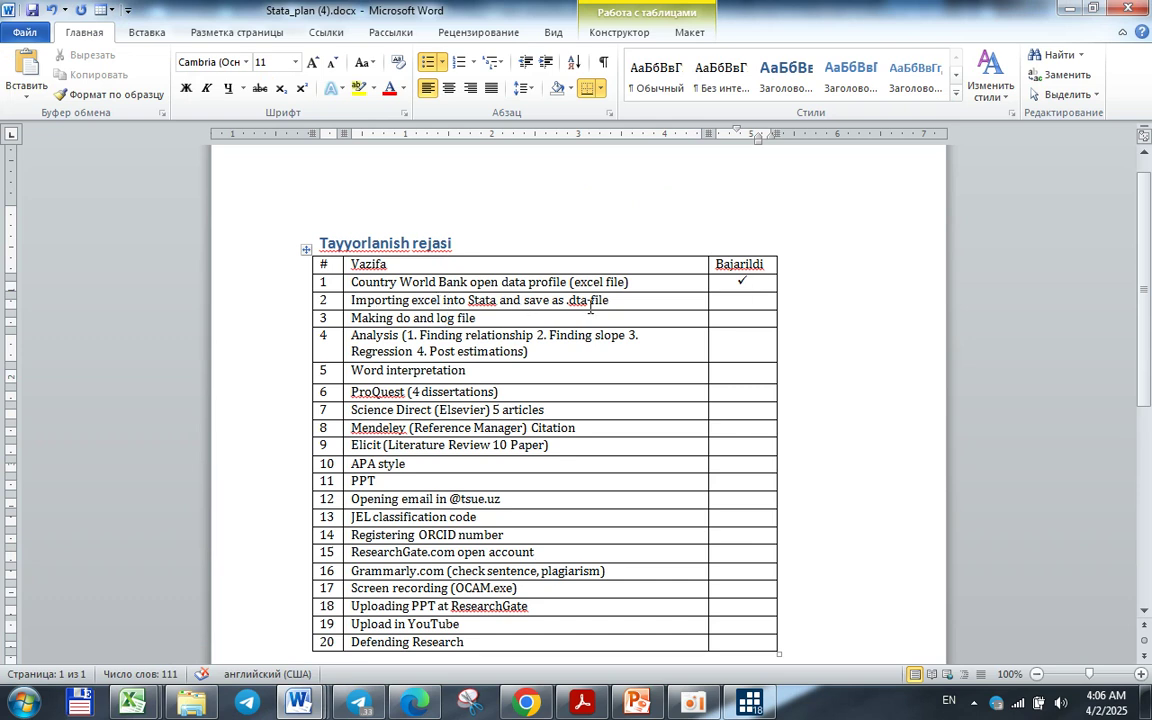
left_click_drag(497, 300, 352, 300)
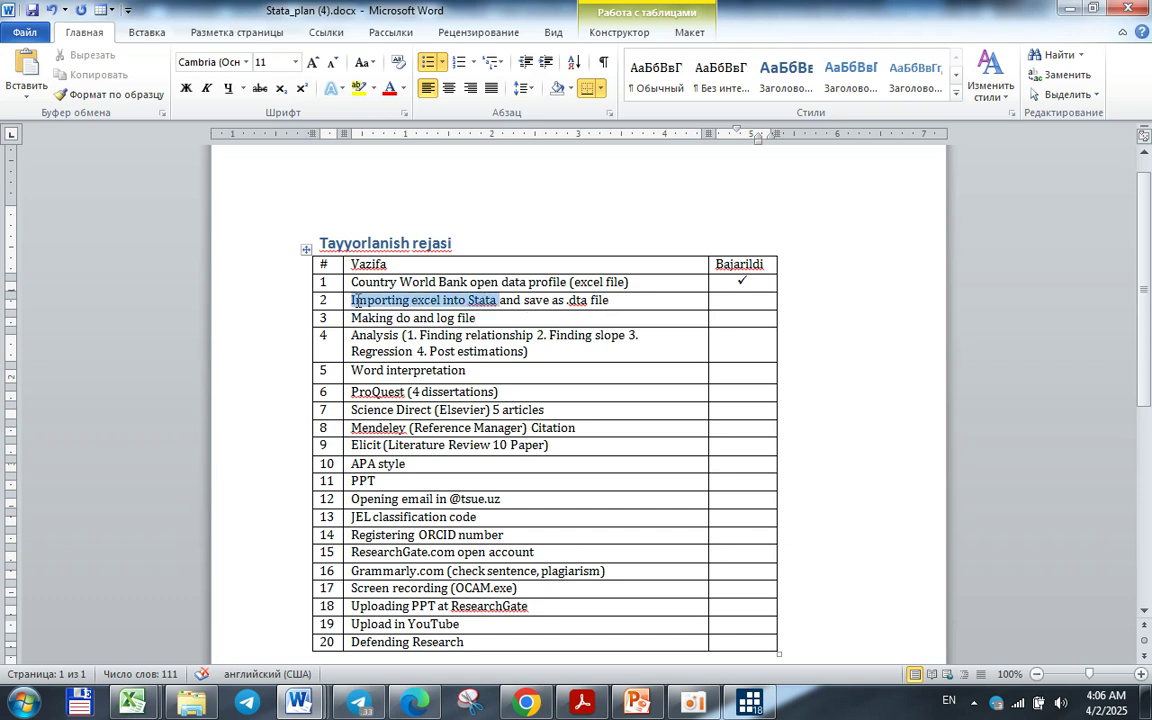
left_click(536, 300)
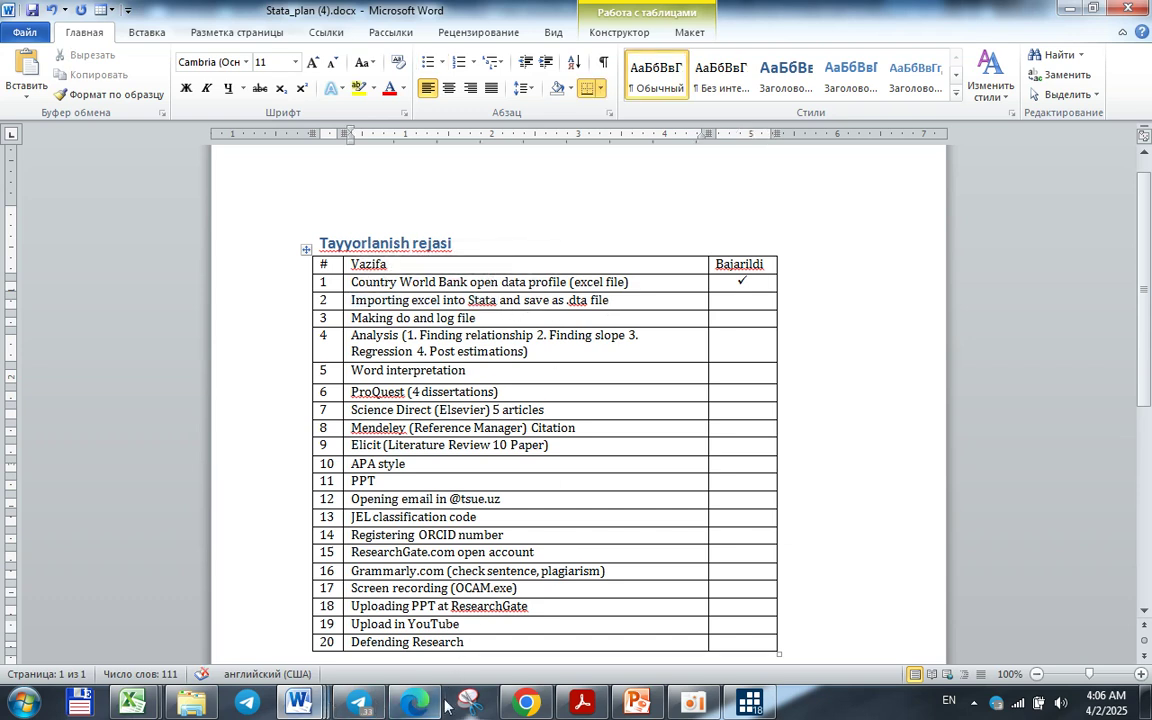
- Return to Stata and browse the imported dataset with the br command, checking the Years column and the rows through 2023
left_click(690, 703)
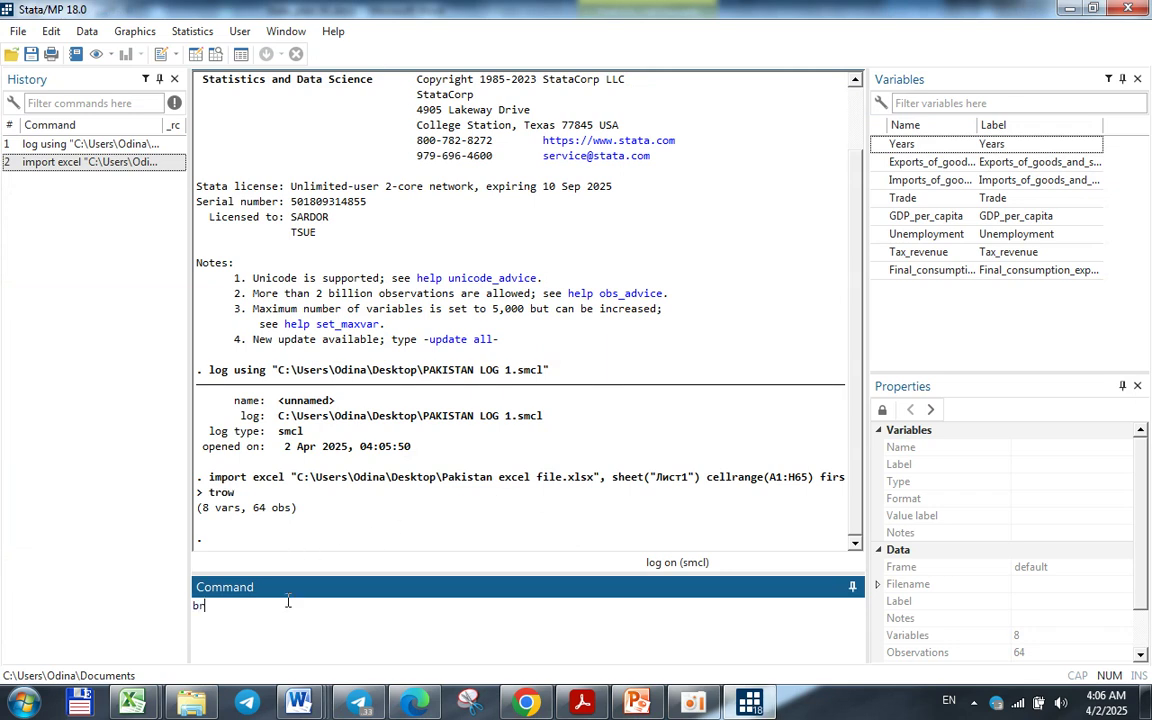
type("br")
key("Return")
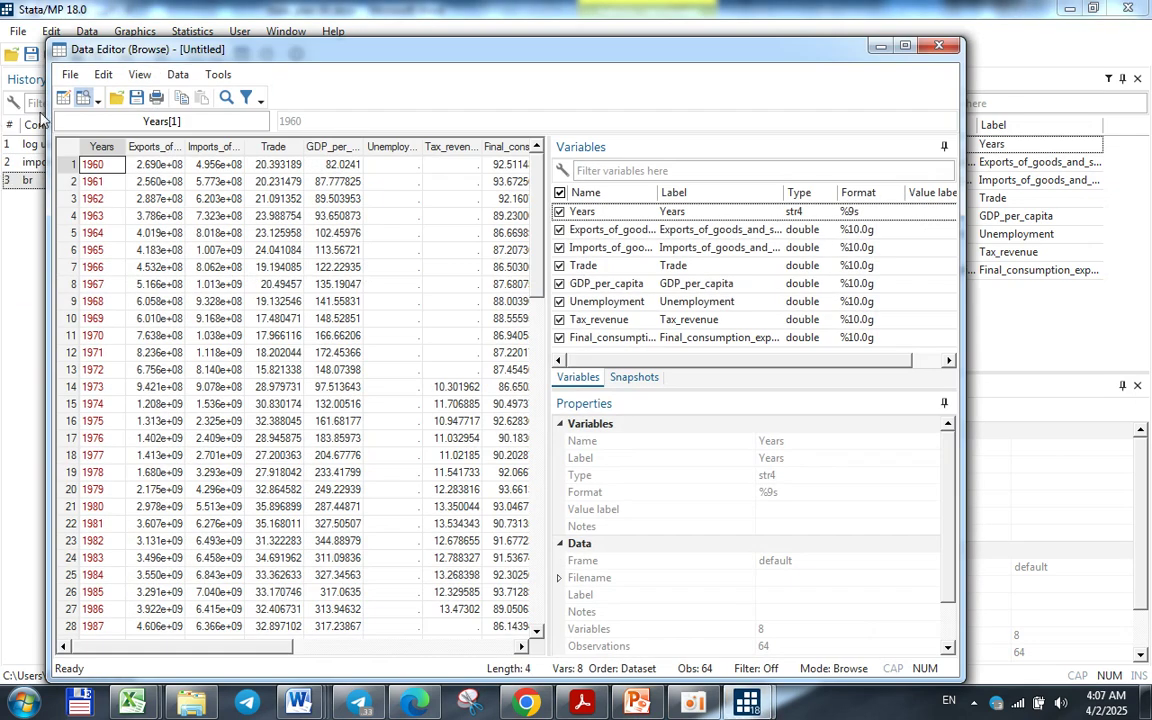
left_click_drag(88, 164, 101, 314)
left_click(92, 301)
left_click(213, 284)
scroll(200, 296, "up", 15)
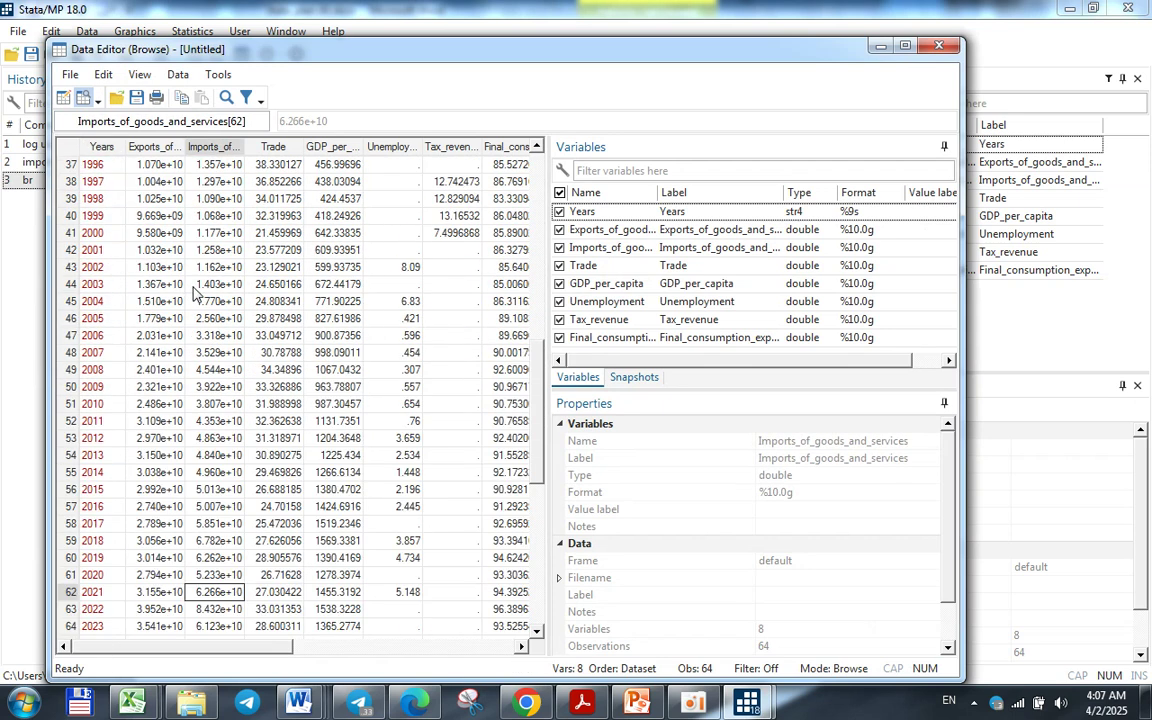
scroll(198, 296, "up", 2)
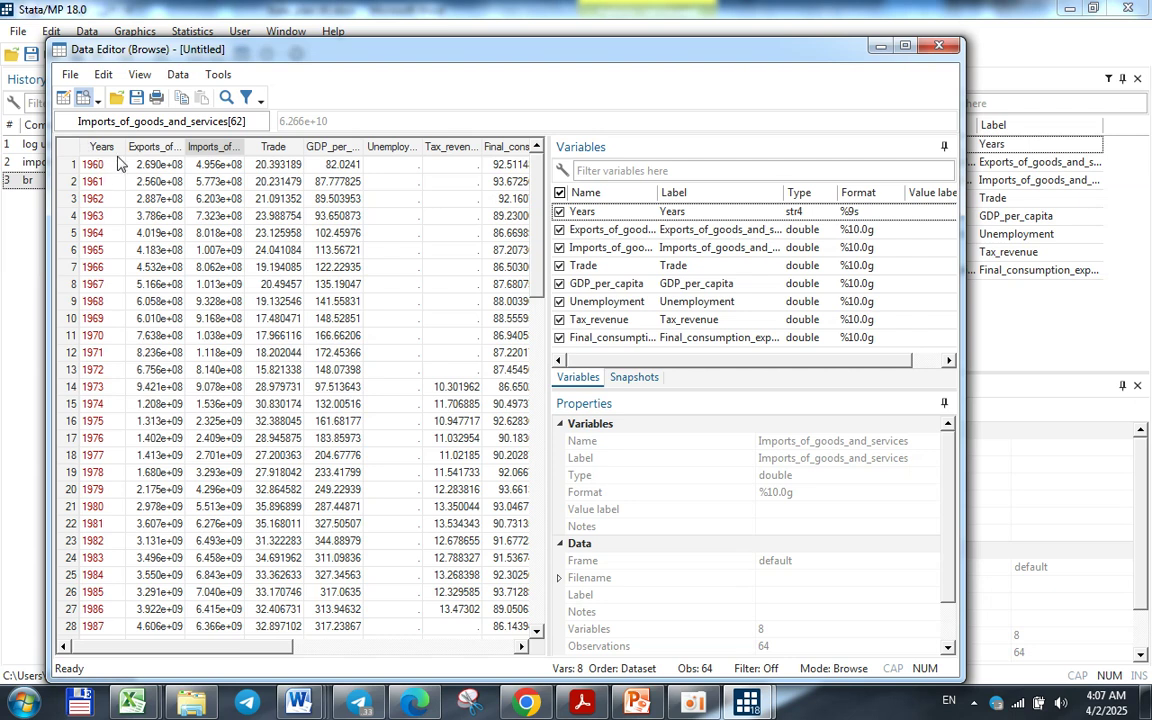
left_click(875, 47)
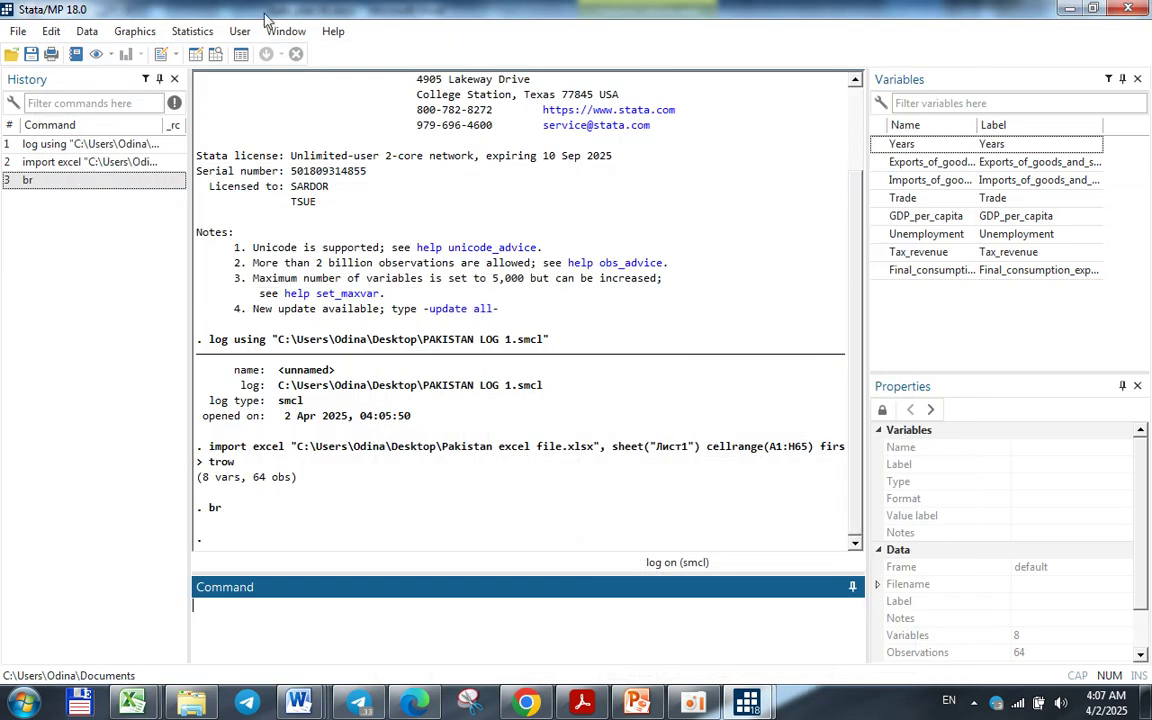
- Convert the string variable Years into a new numeric variable named Year and drop the original Years variable
left_click(87, 32)
mouse_move(170, 97)
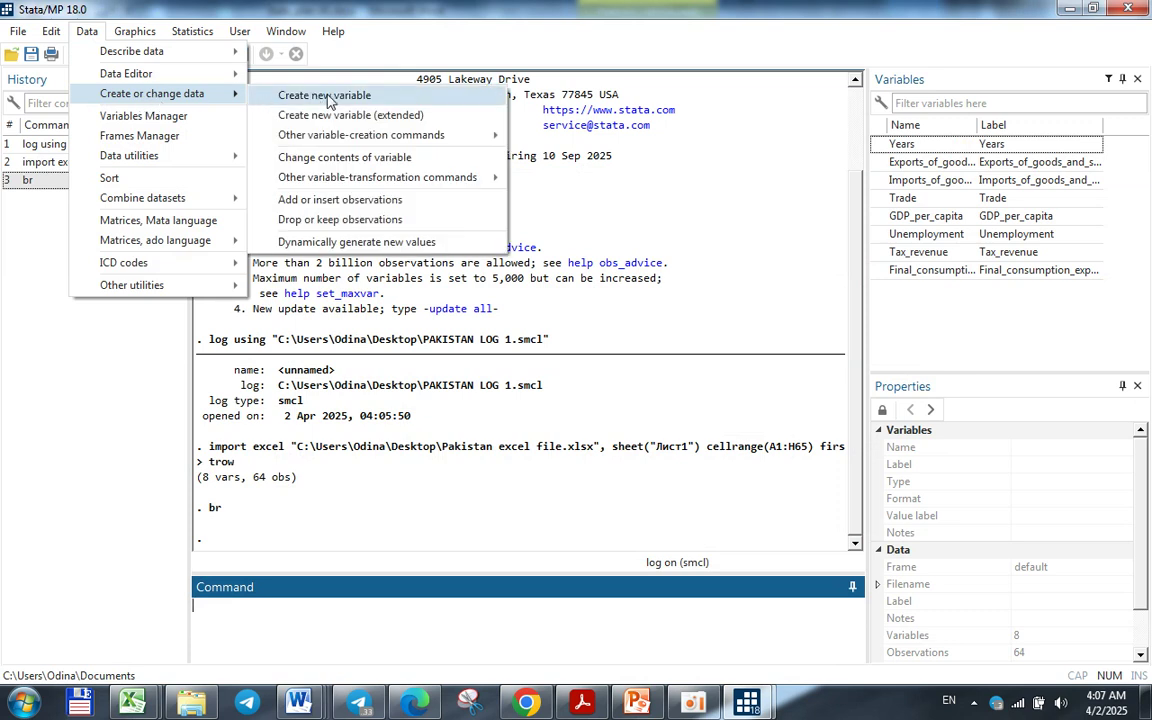
mouse_move(378, 180)
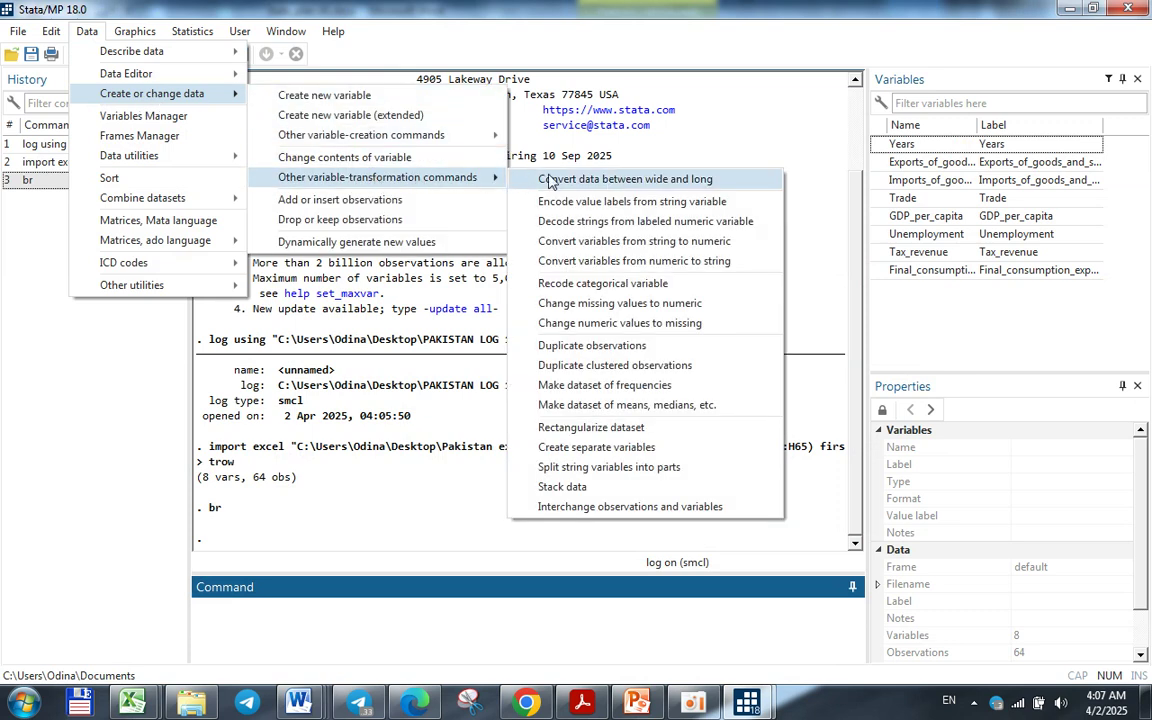
left_click(605, 240)
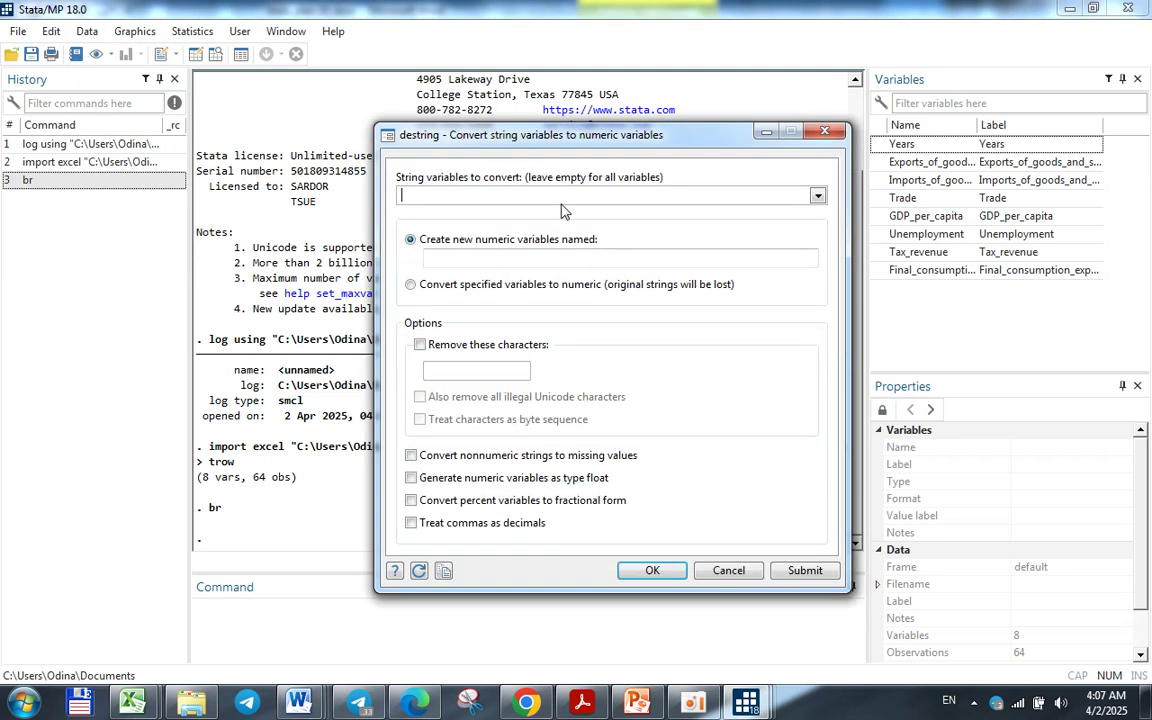
left_click(722, 195)
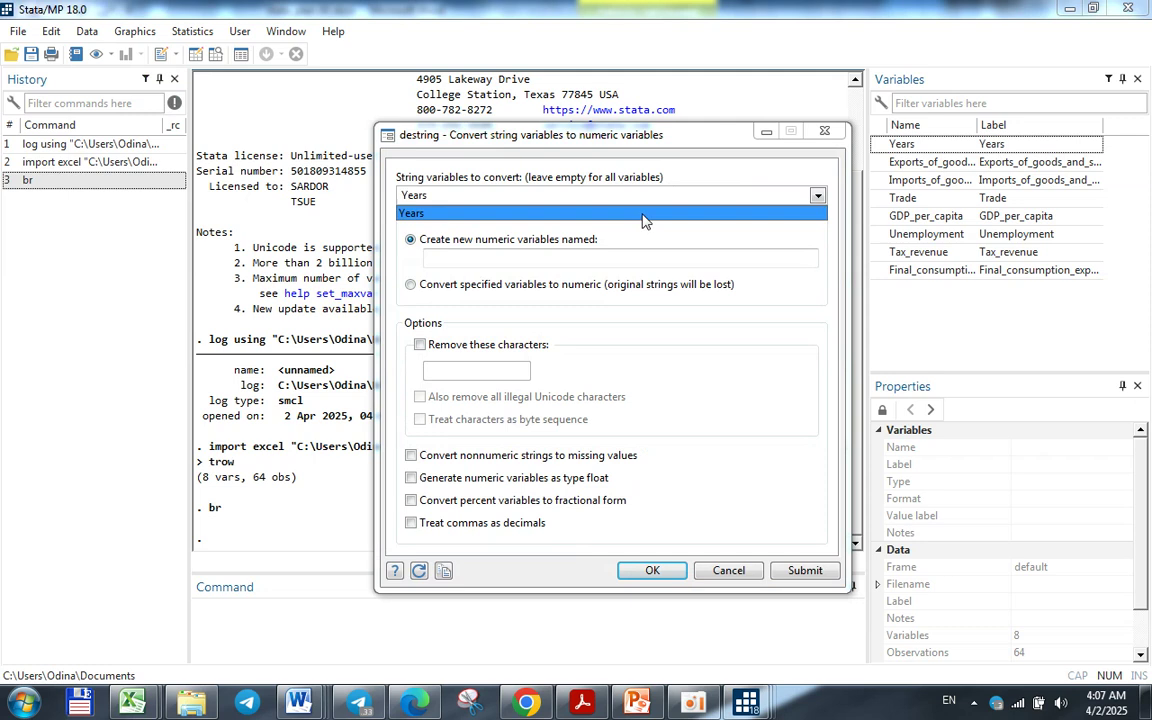
left_click(493, 257)
left_click(493, 257)
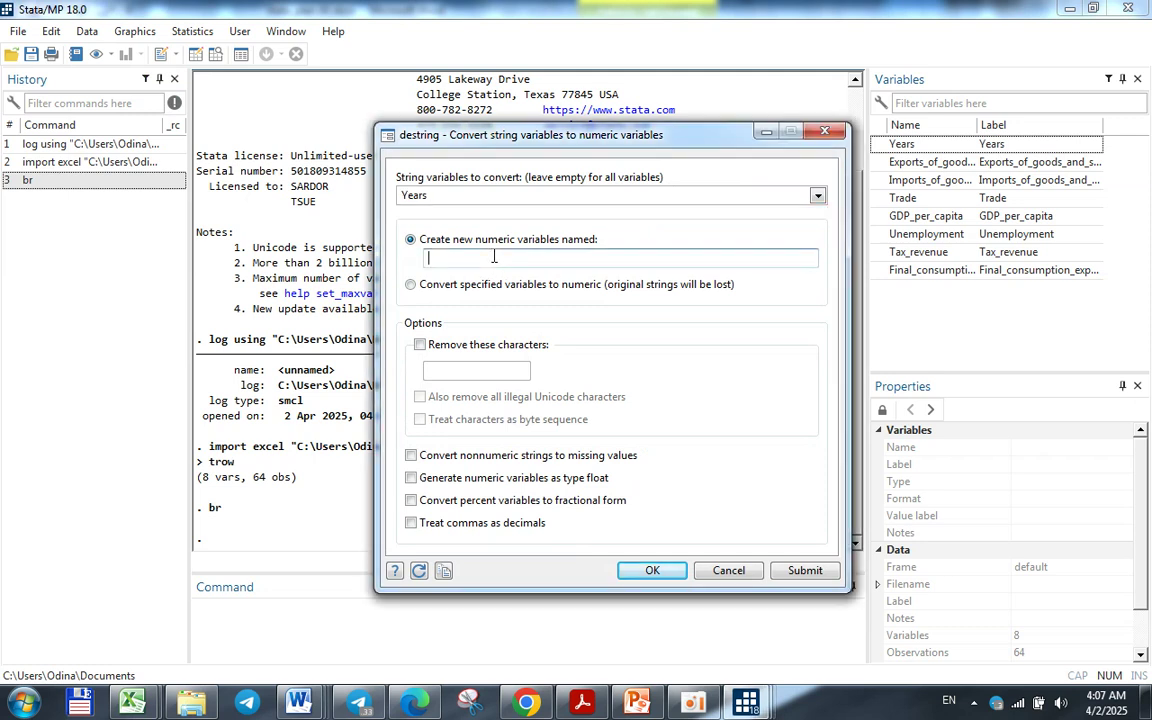
type("Year")
left_click(652, 570)
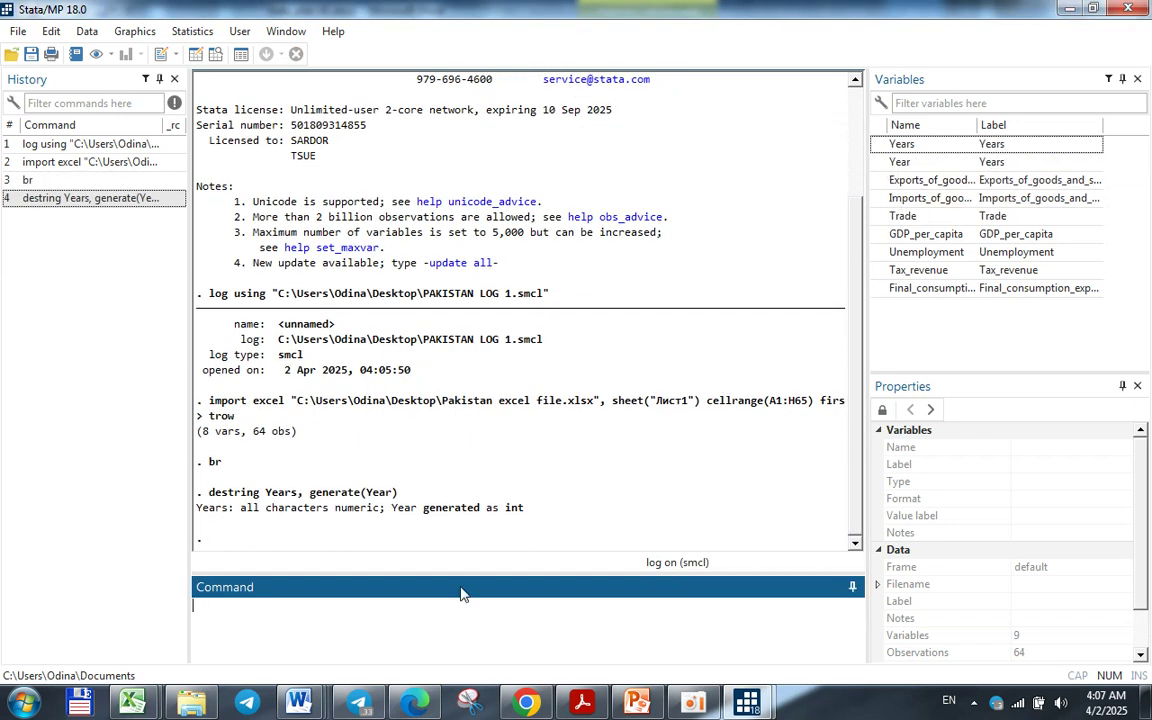
left_click(880, 145)
key("Return")
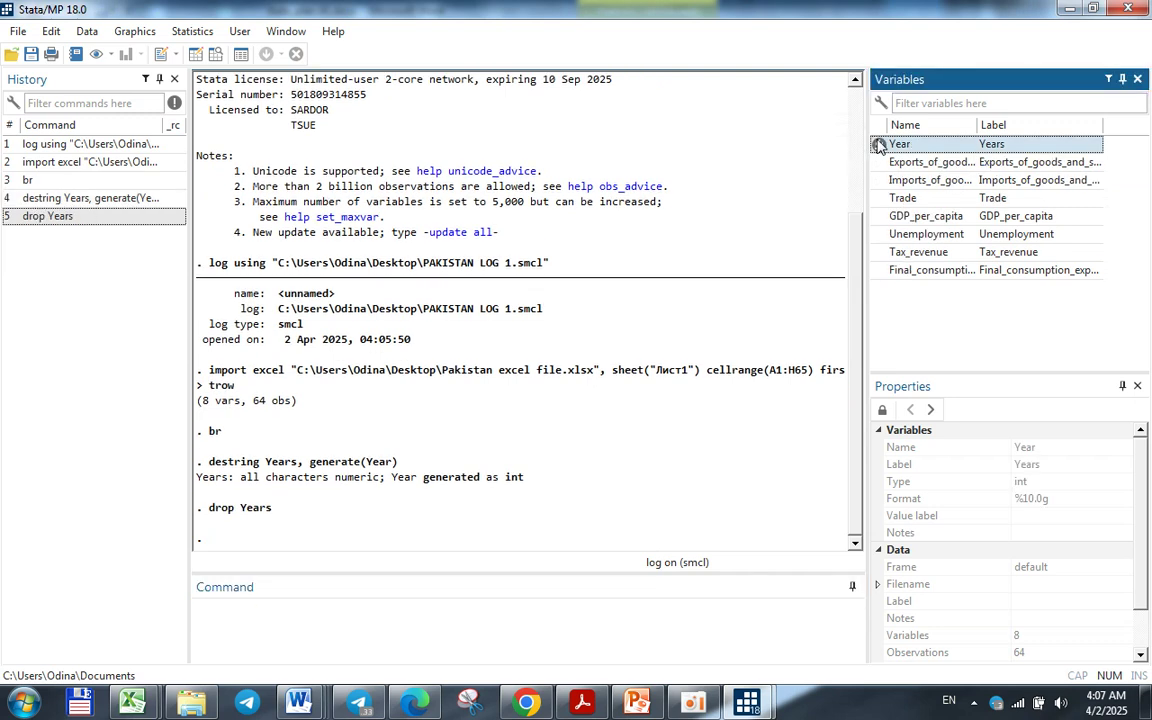
- Browse the dataset again with the br command and check the new Year column from its first row
left_click(251, 632)
type("b")
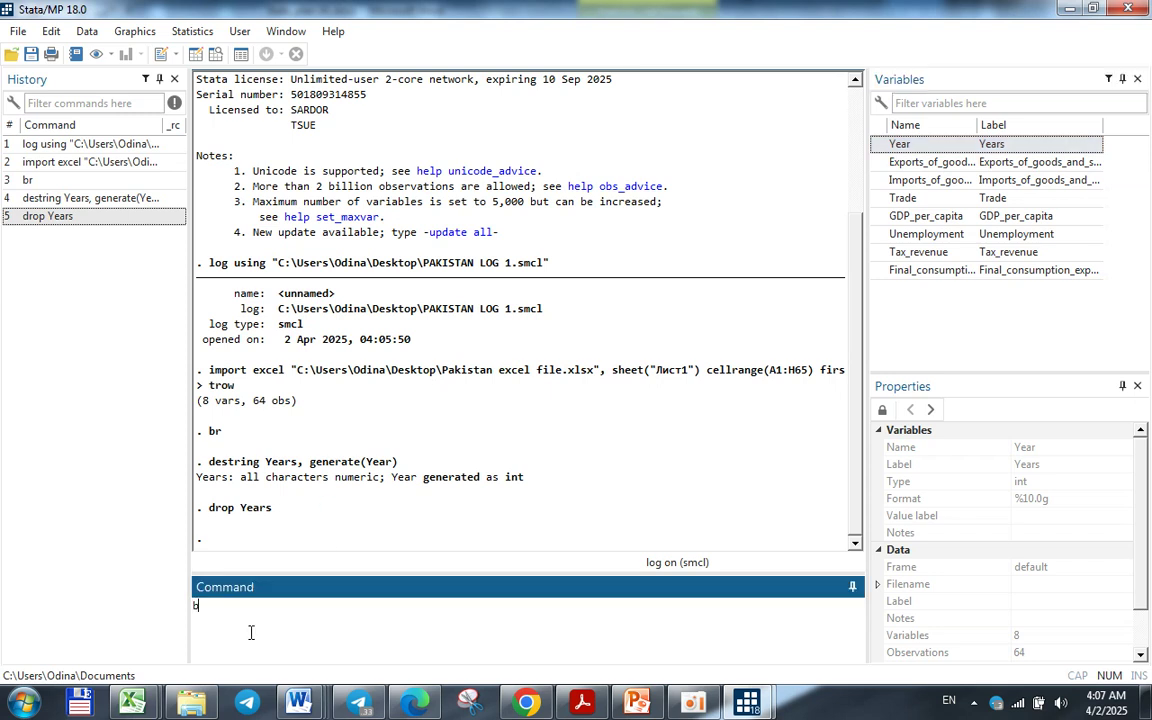
type("r")
key("Return")
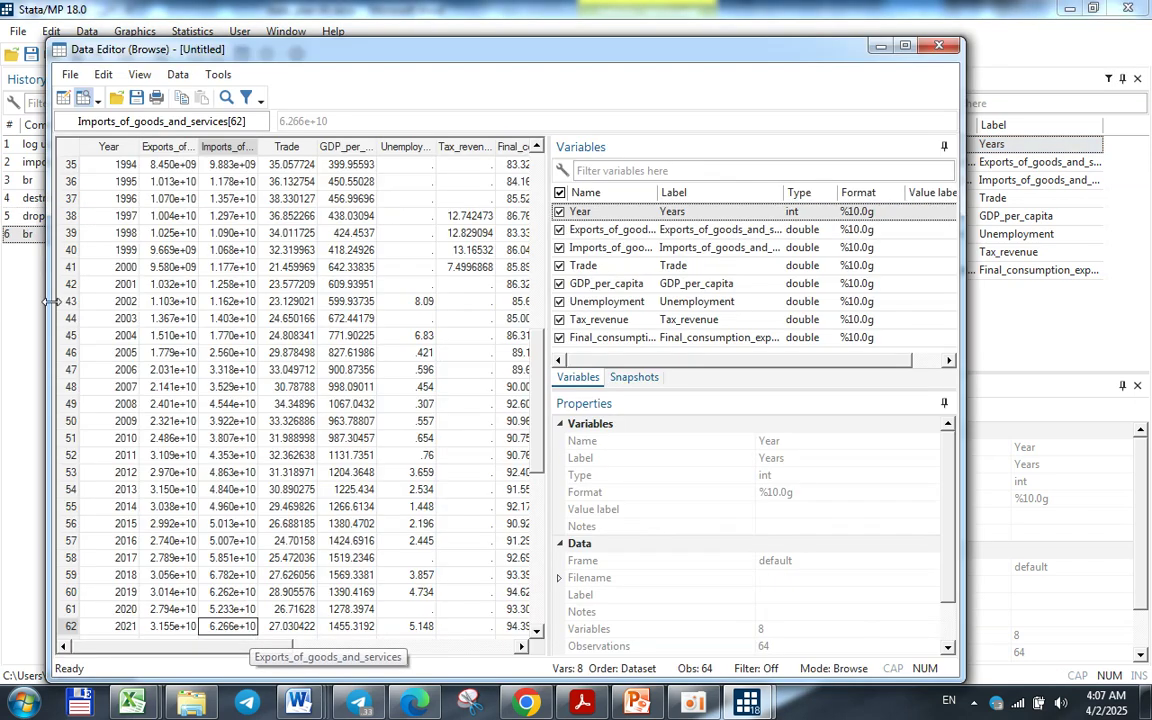
scroll(128, 230, "up", 11)
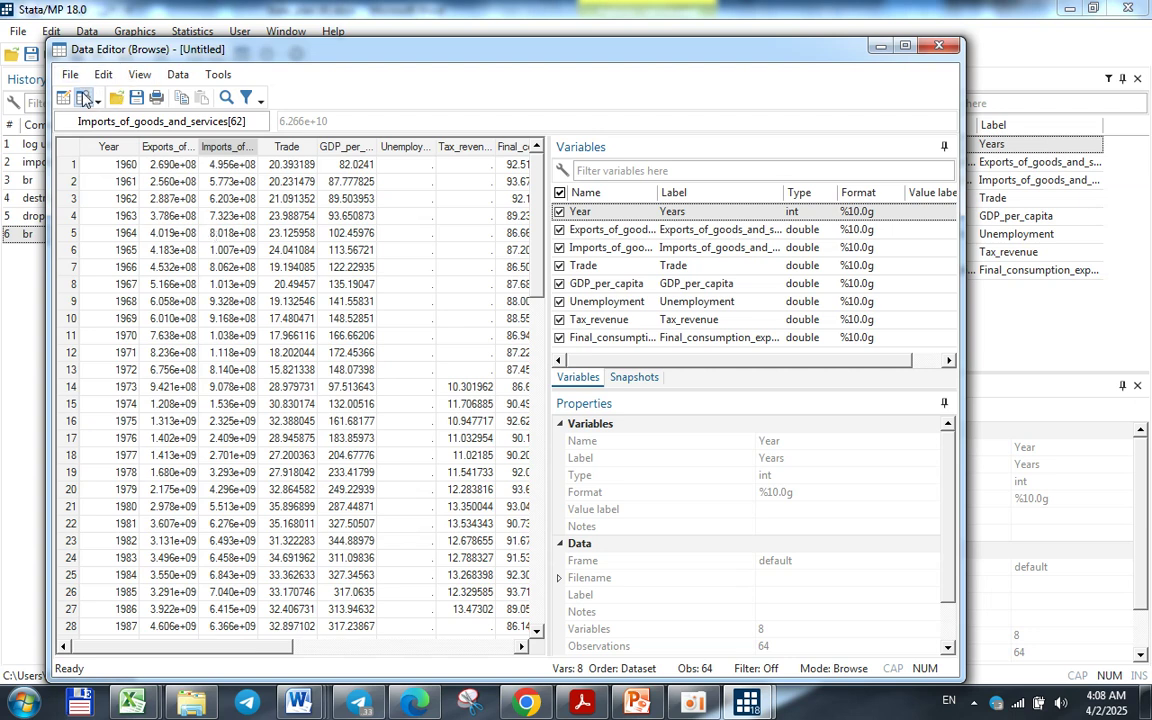
- Save the dataset to the desktop as a Stata data file named PAKISATANN DTA
key("ctrl+s")
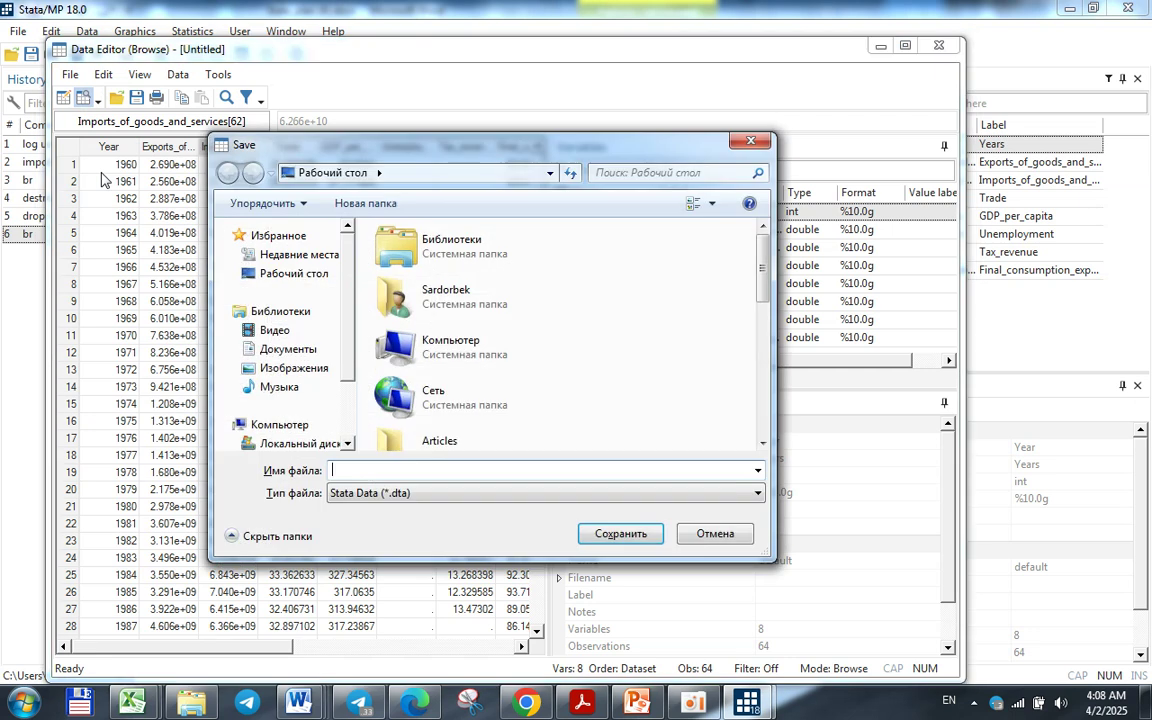
type("PAKISATANN")
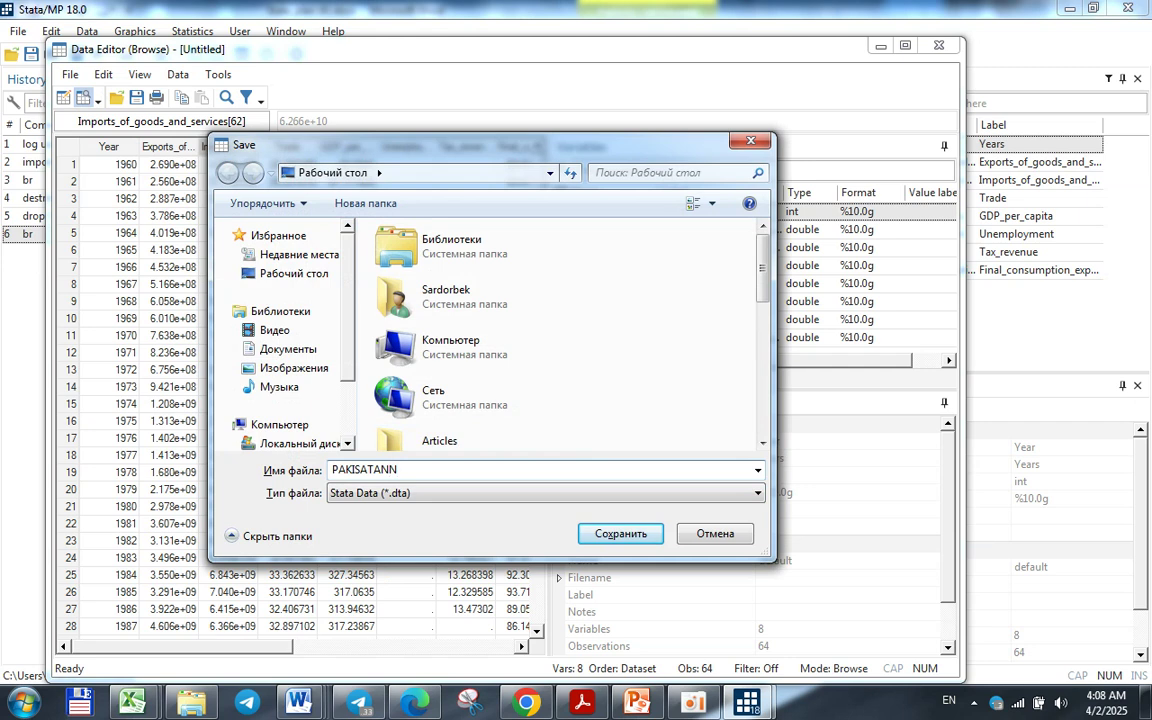
type(" DTA")
left_click(626, 535)
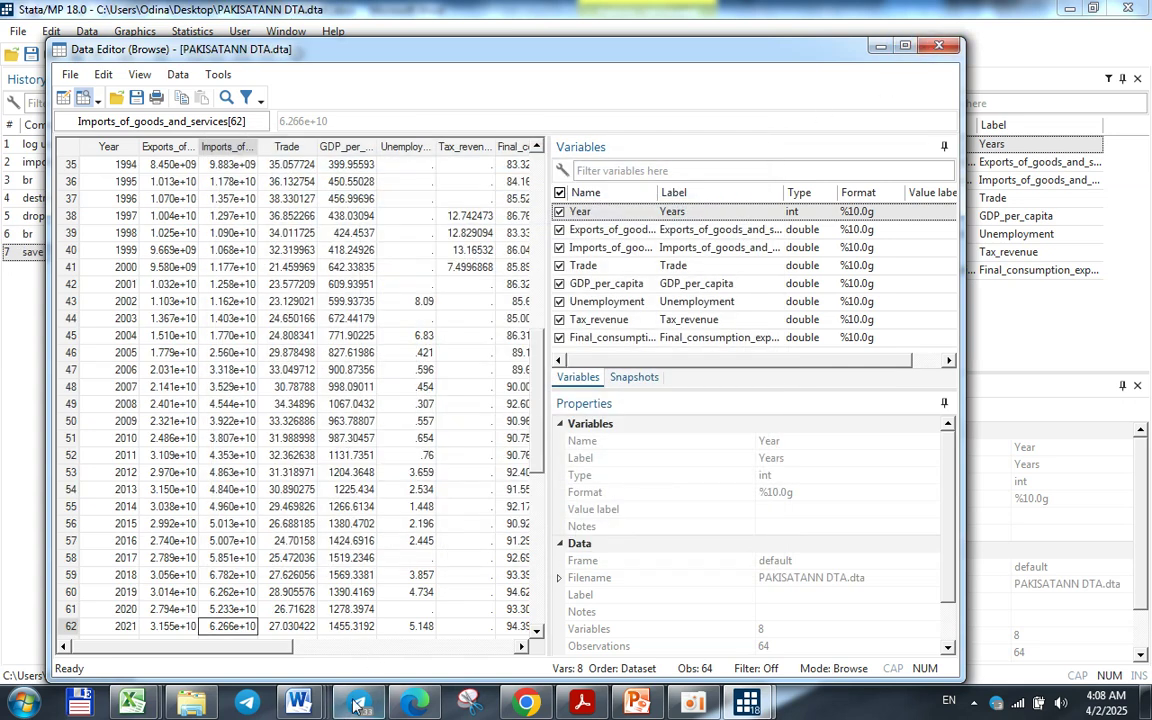
- Switch to Word's Stata_plan (4).docx and add a check mark in the Bajarildi column for task 2
mouse_move(298, 700)
left_click(280, 556)
left_click(760, 303)
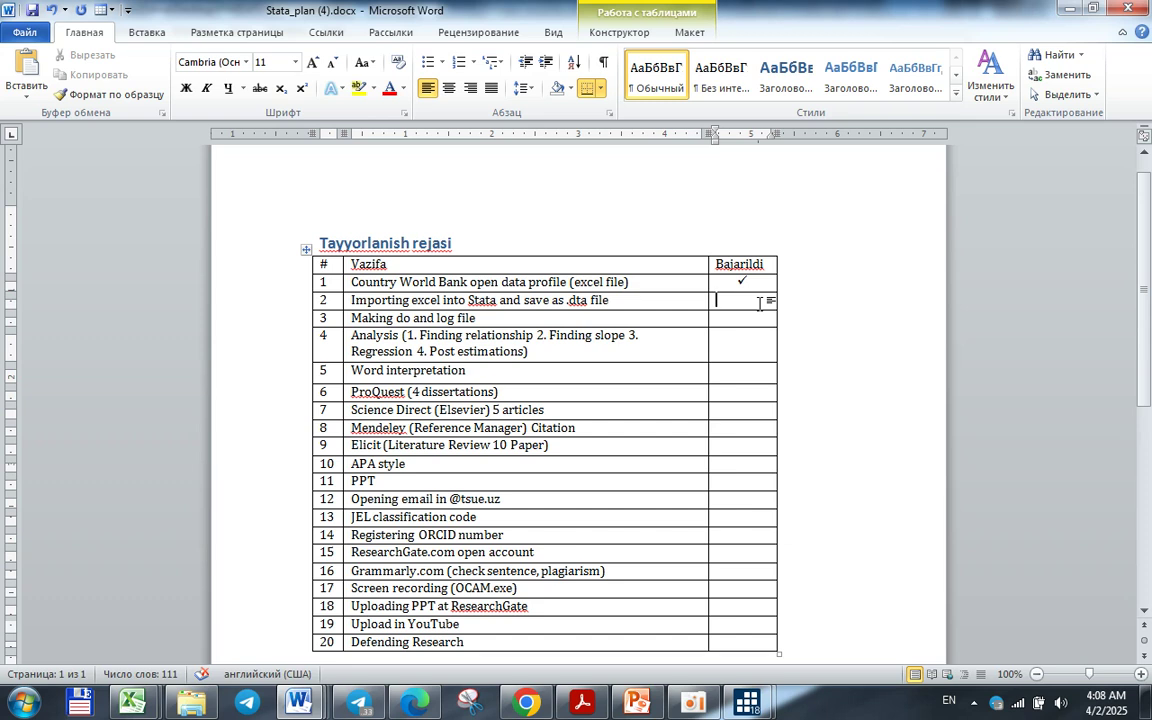
left_click(442, 64)
left_click(485, 213)
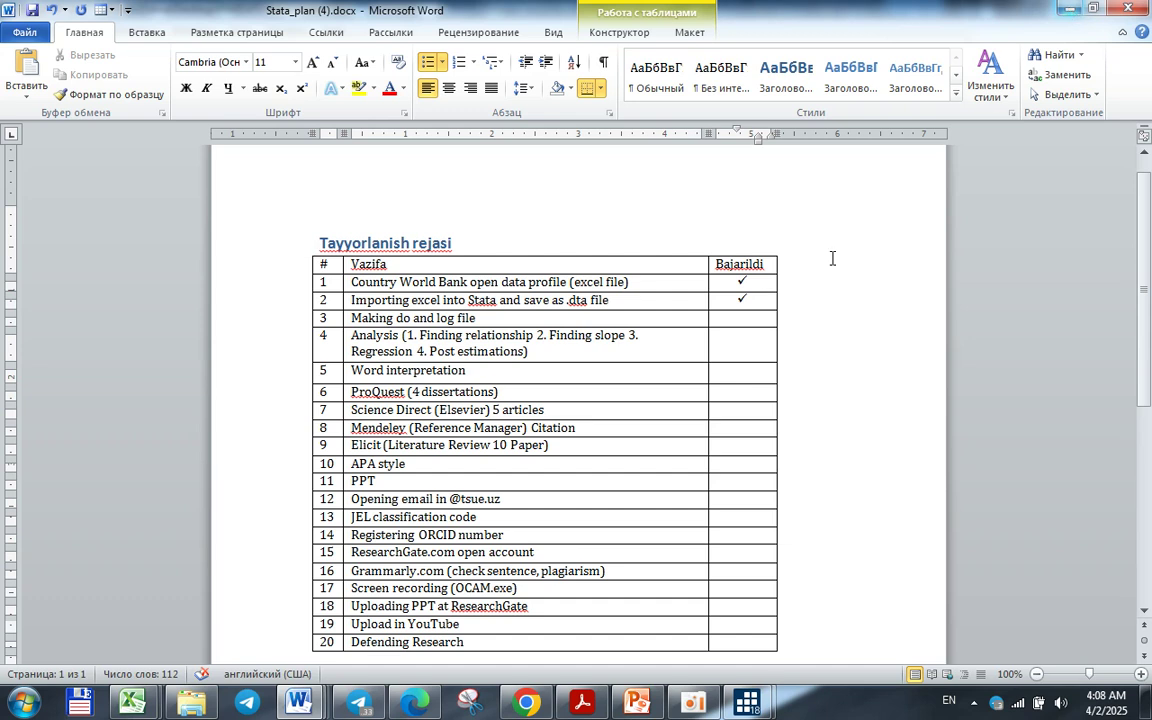
- Return to Stata, close the data browser and review the log details and the commands run since the log opened
left_click(1068, 8)
left_click(937, 45)
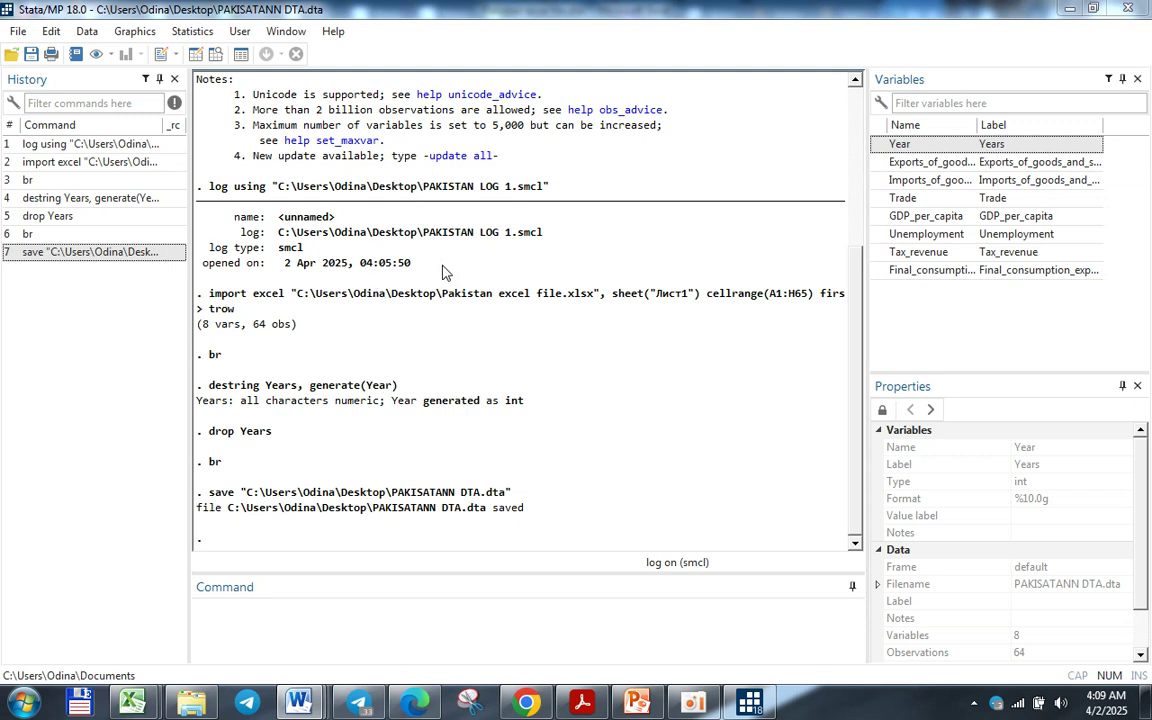
left_click_drag(411, 263, 384, 263)
left_click_drag(233, 212, 308, 206)
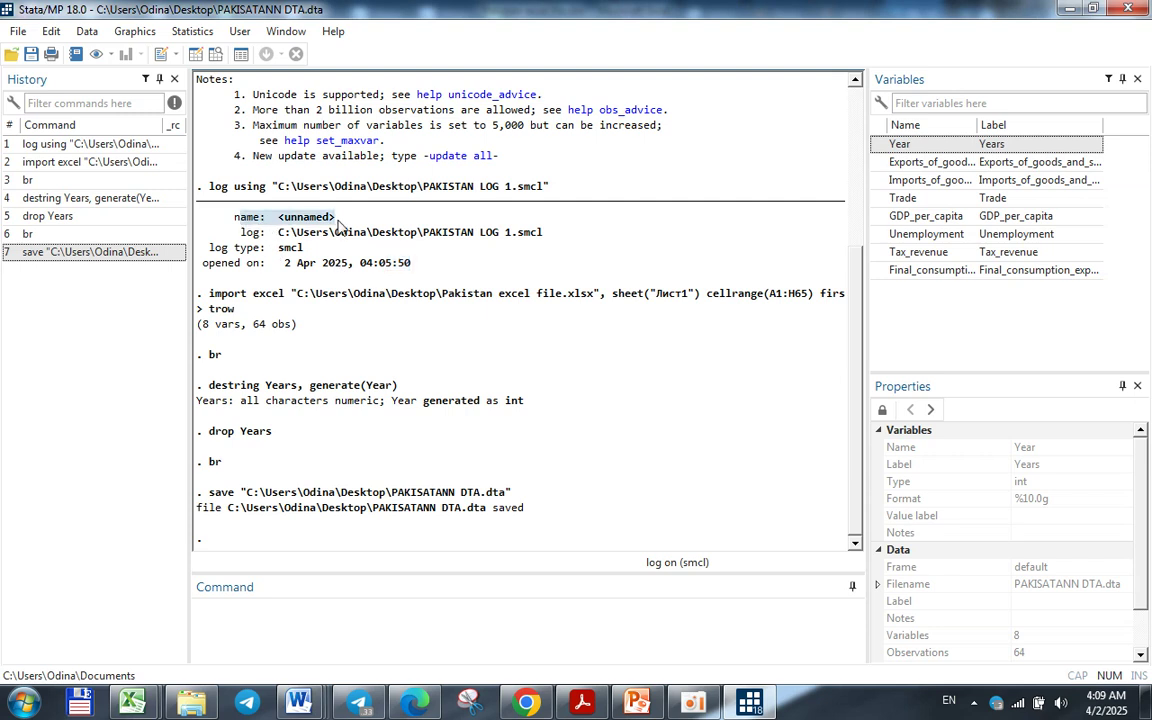
left_click_drag(525, 509, 484, 515)
left_click(484, 513)
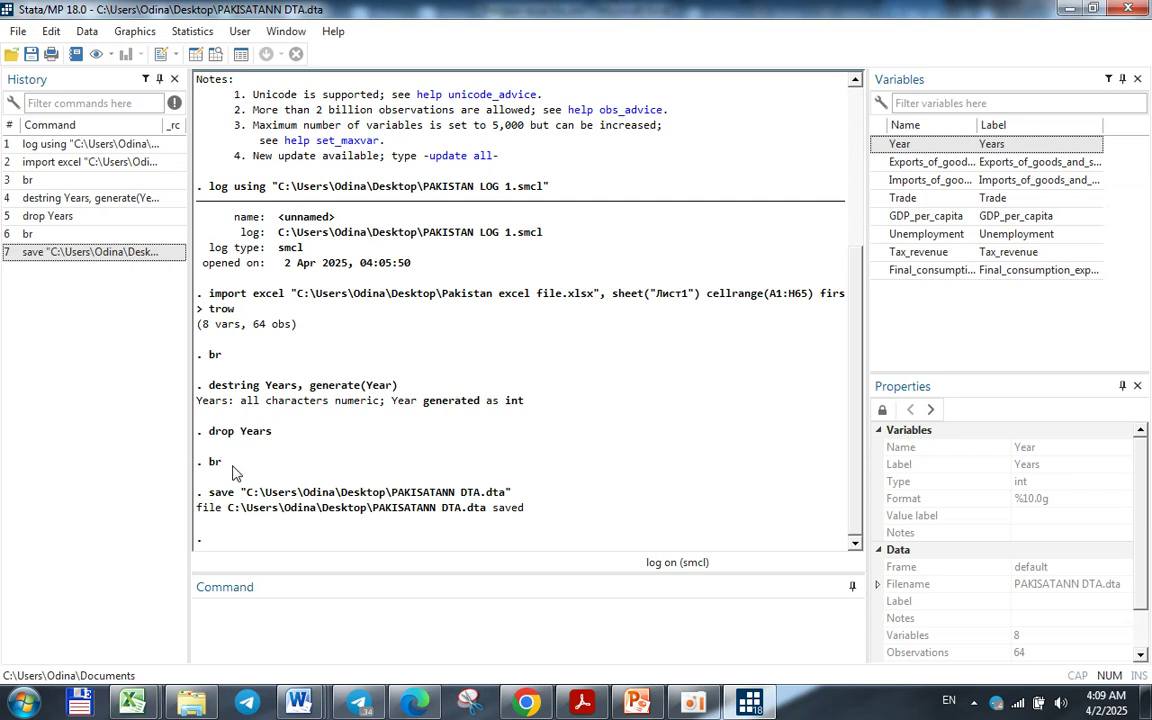
left_click_drag(230, 468, 192, 262)
left_click(192, 262)
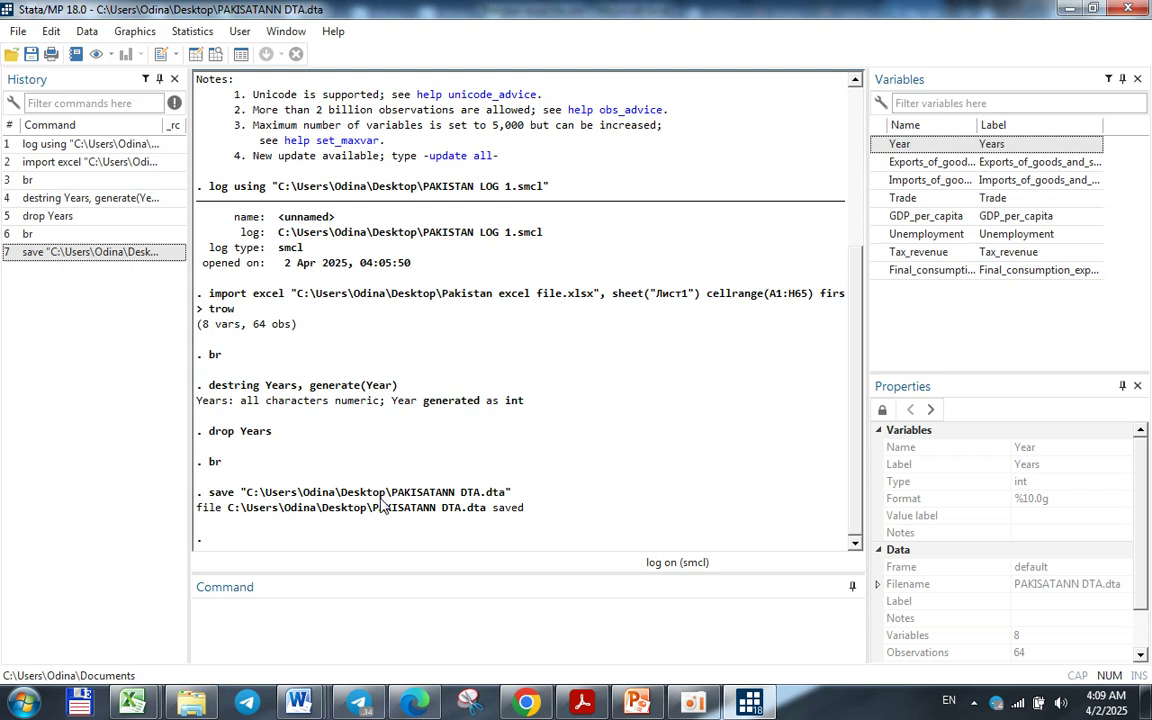
- Open Pakistan do file.do from the desktop in the Do-file Editor and review its header comments
left_click(14, 55)
left_click_drag(826, 270, 841, 428)
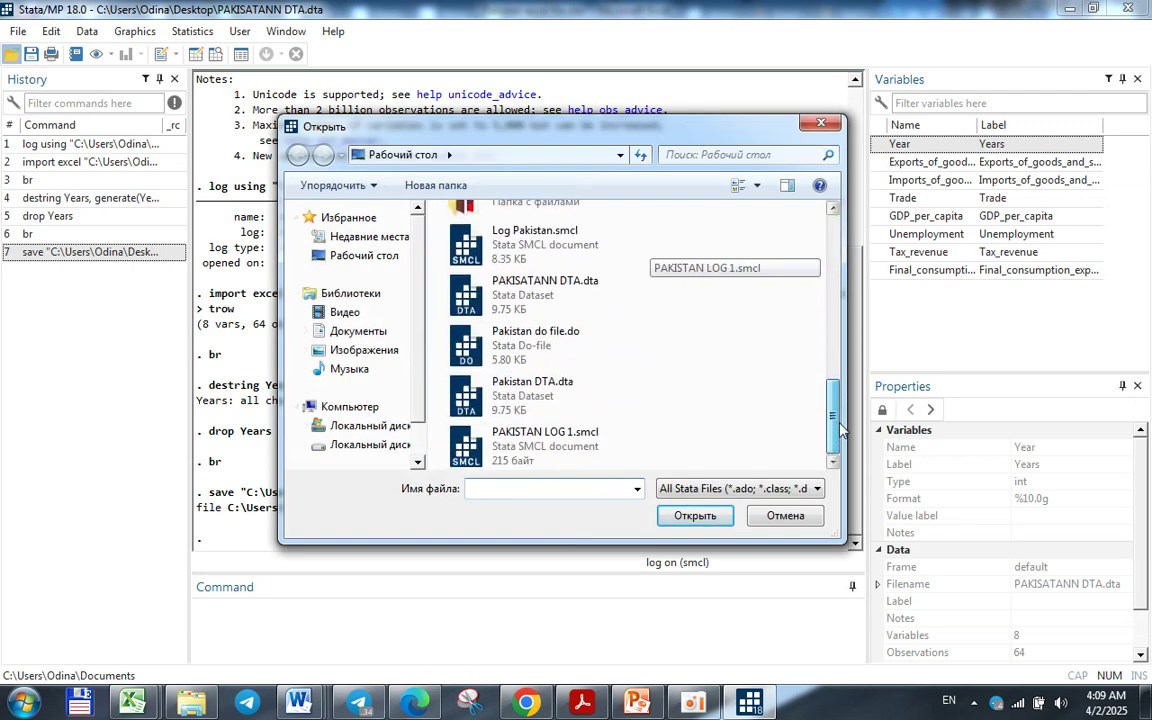
left_click(495, 352)
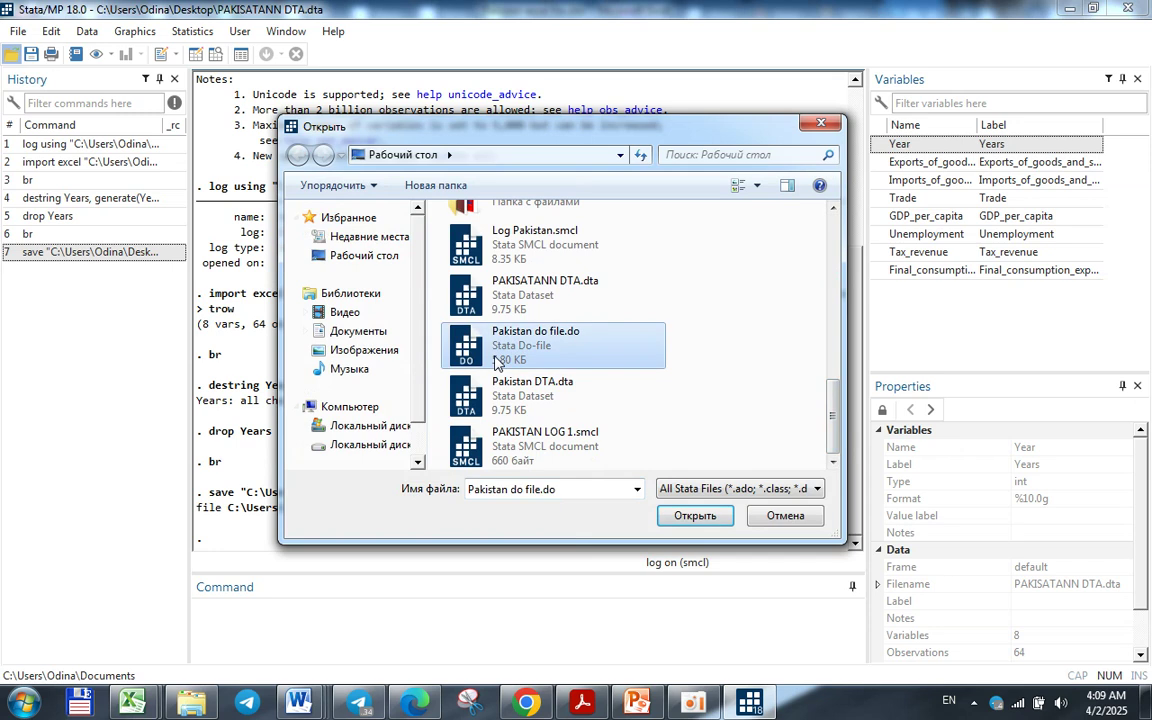
left_click(725, 513)
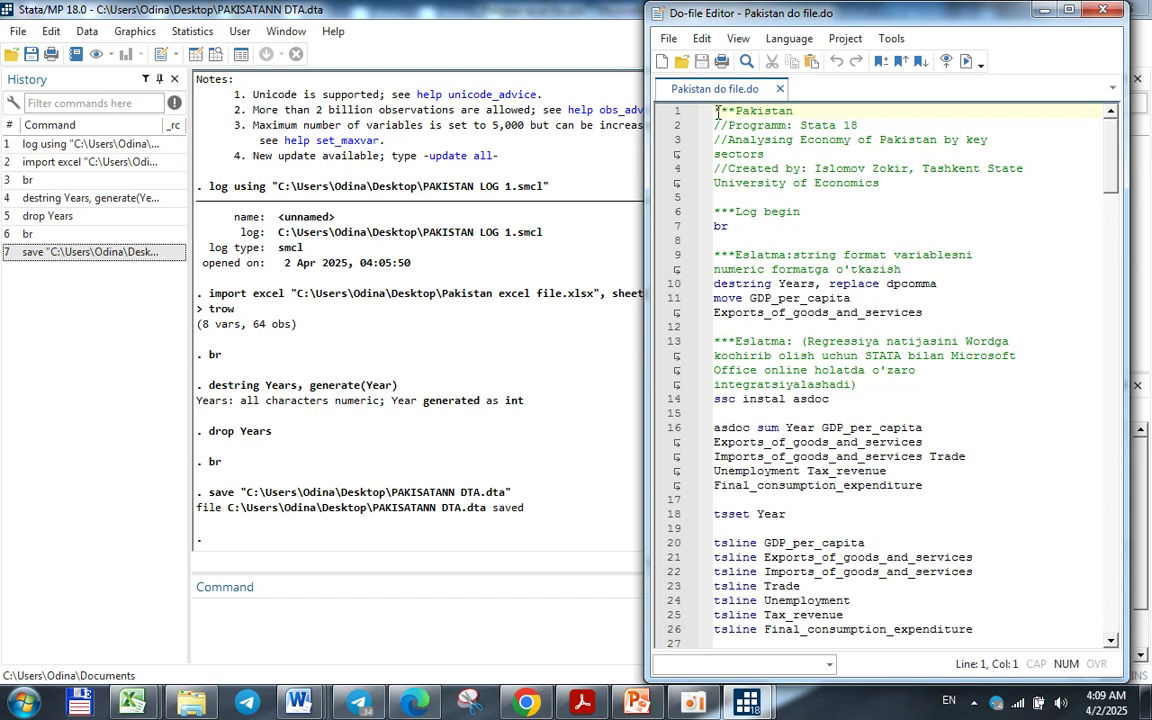
left_click_drag(714, 108, 860, 20)
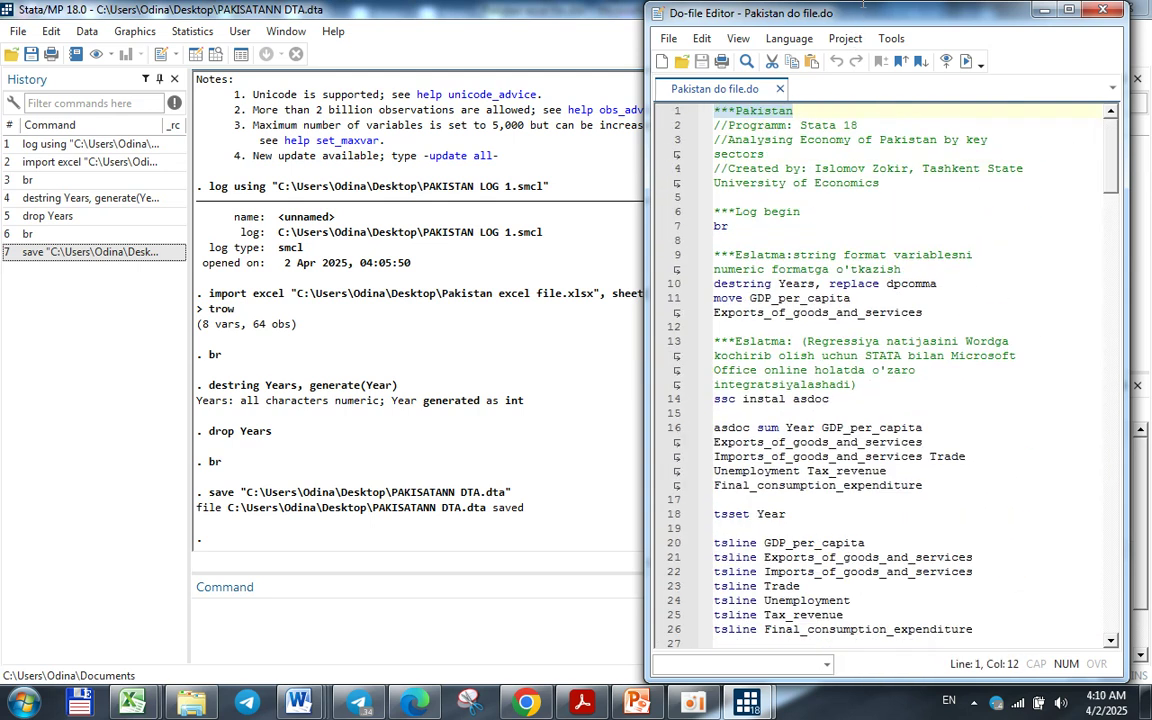
left_click(843, 125)
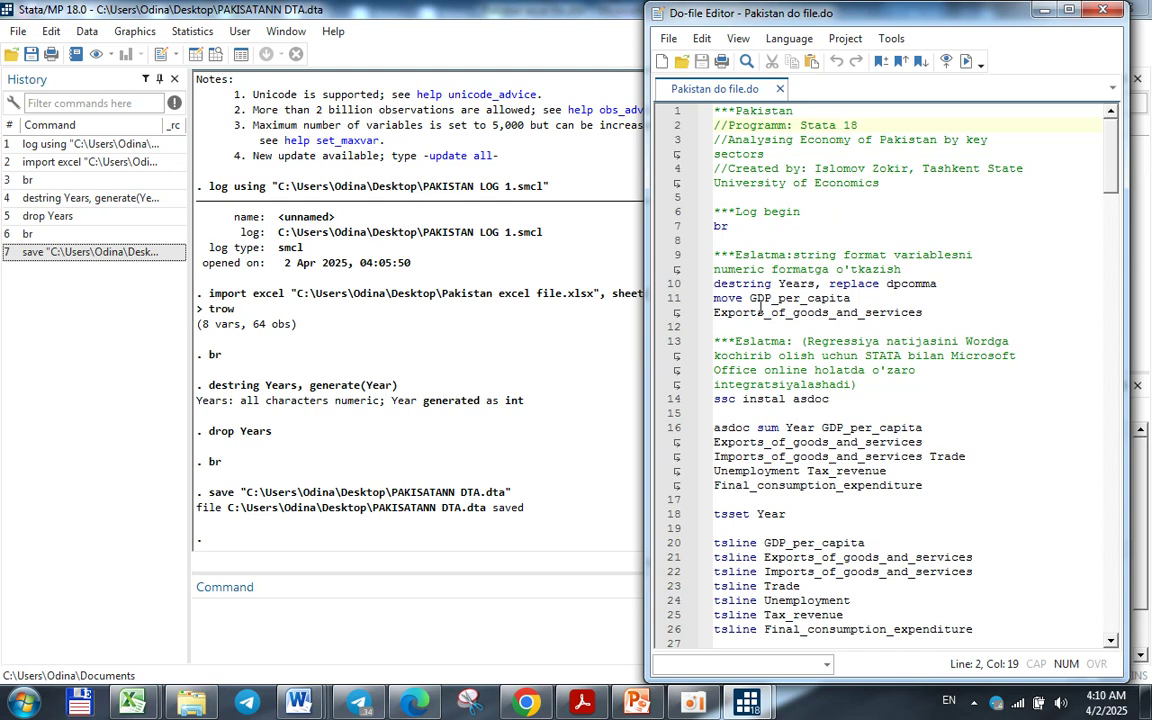
- Copy the move GDP_per_capita Exports_of_goods_and_services command from the do-file and run it in the main Stata window
left_click_drag(851, 298, 727, 298)
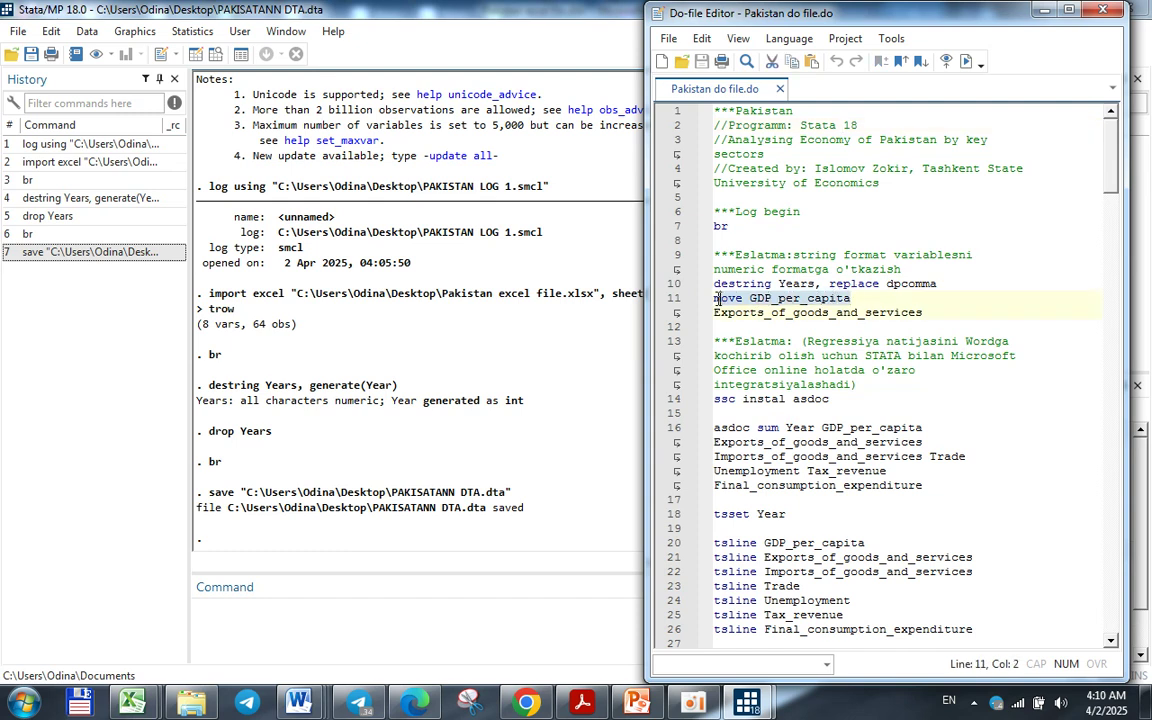
left_click_drag(716, 298, 915, 307)
key("ctrl+c")
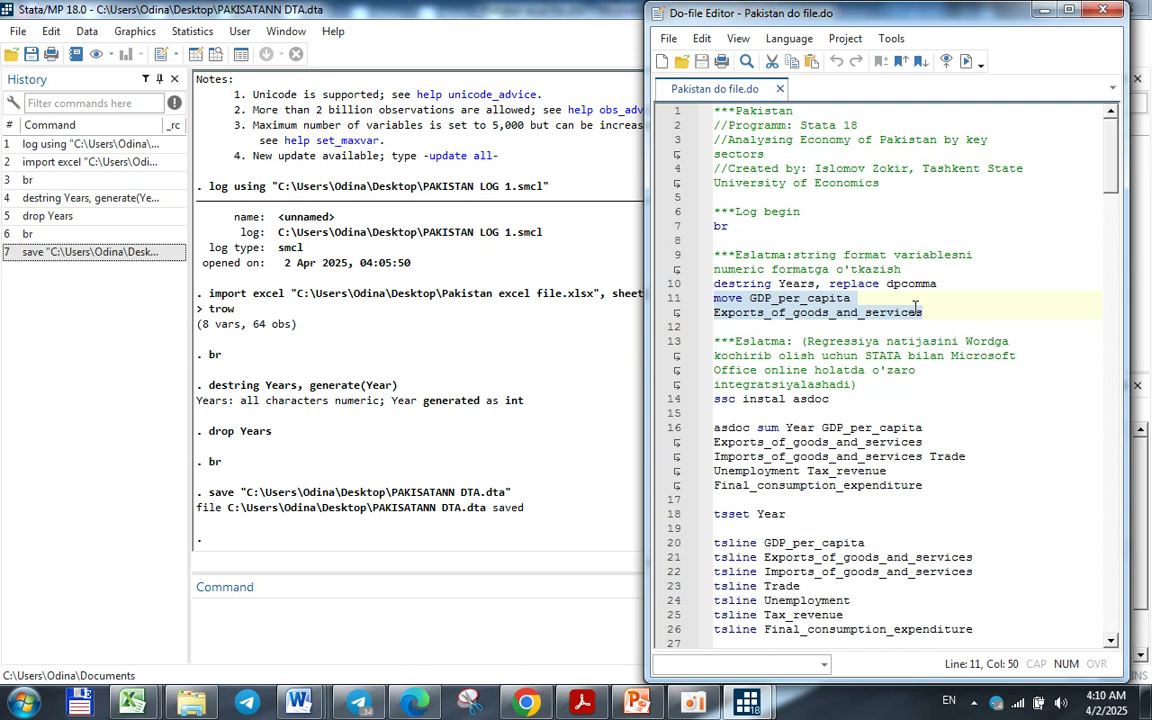
left_click(462, 628)
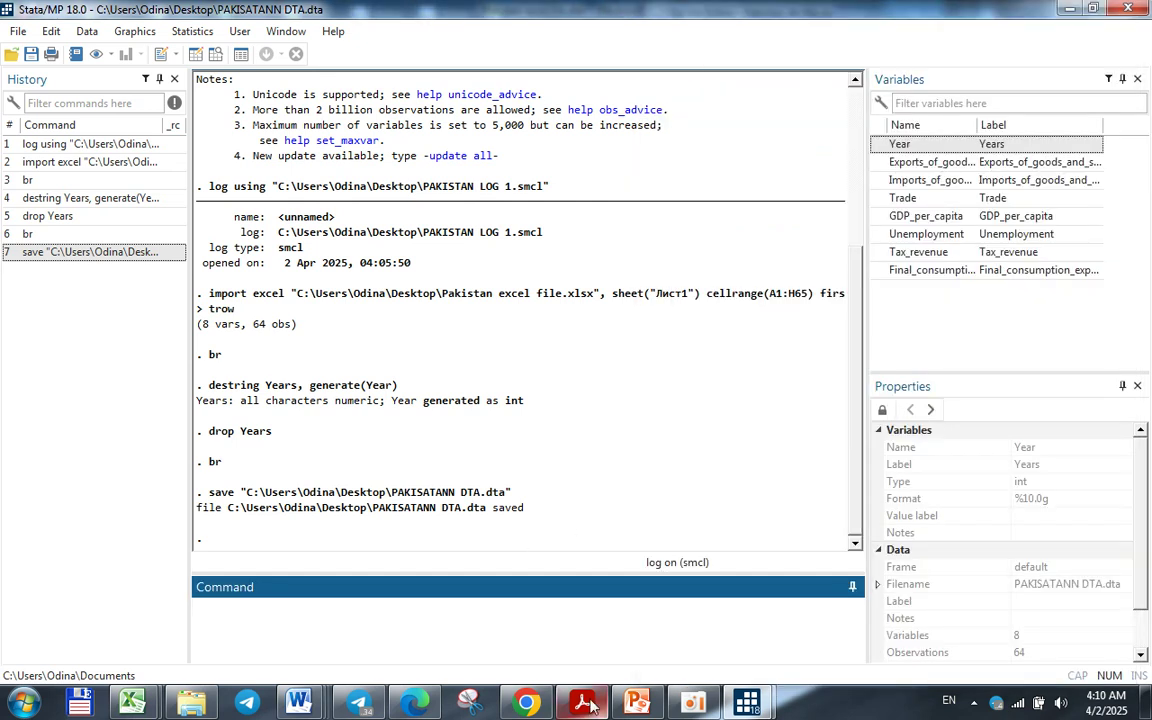
mouse_move(747, 700)
left_click(808, 640)
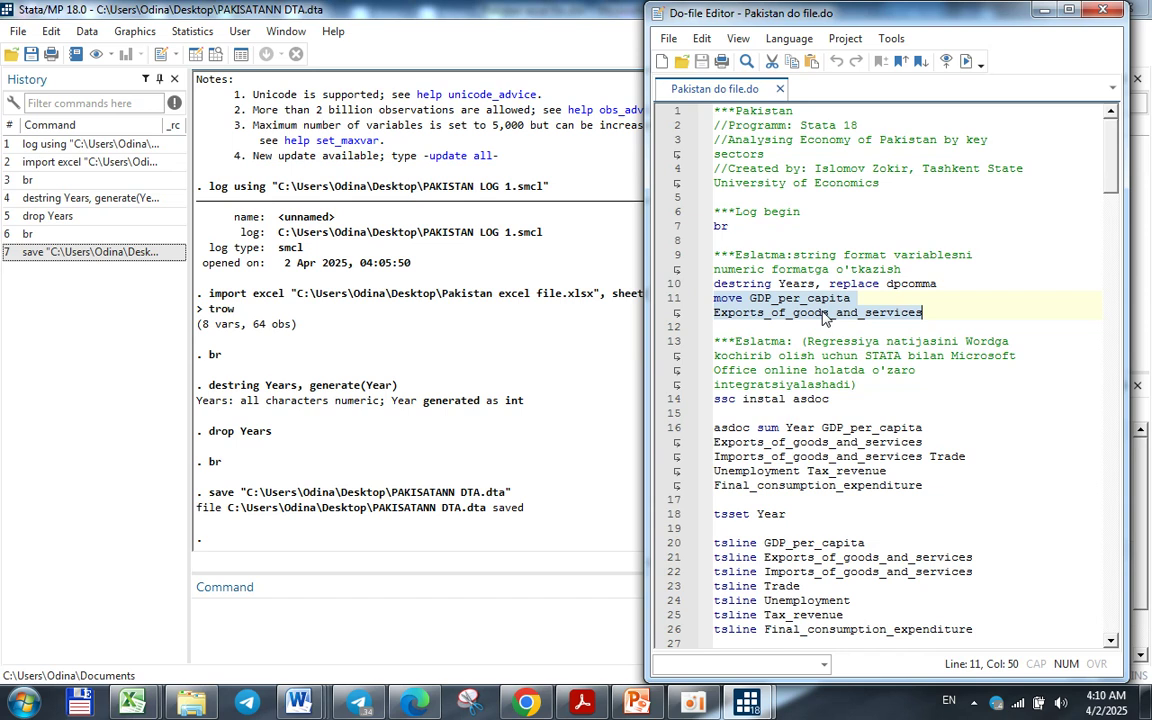
left_click(390, 613)
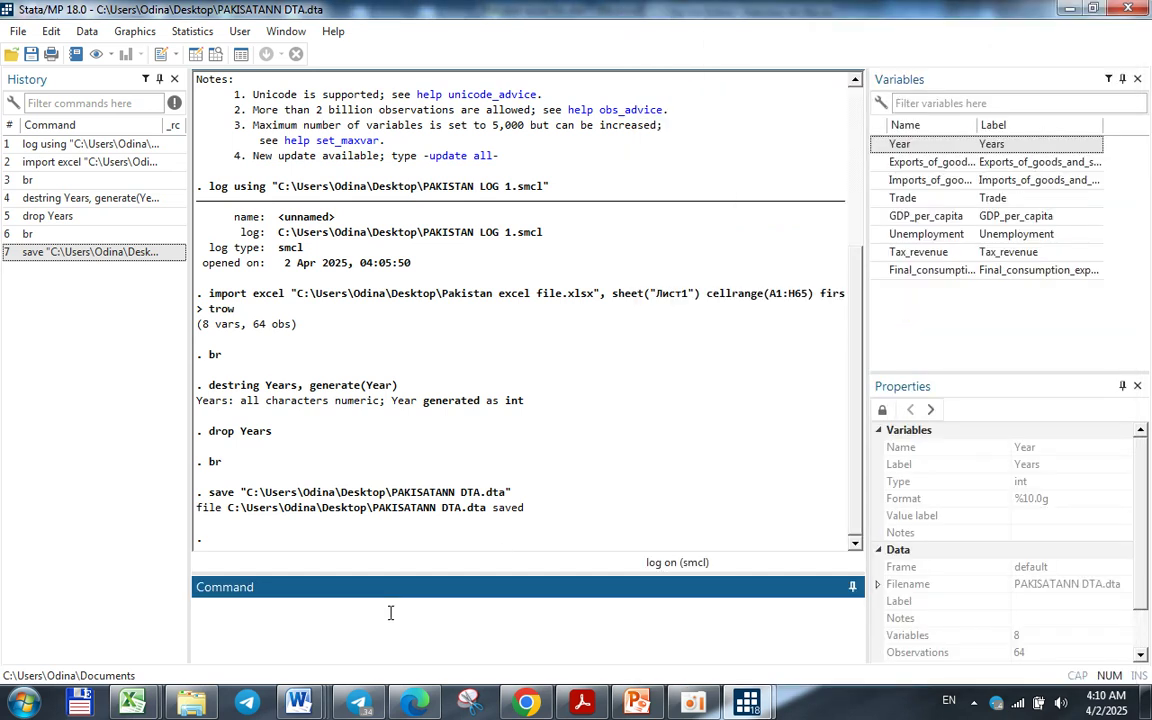
key("ctrl+v")
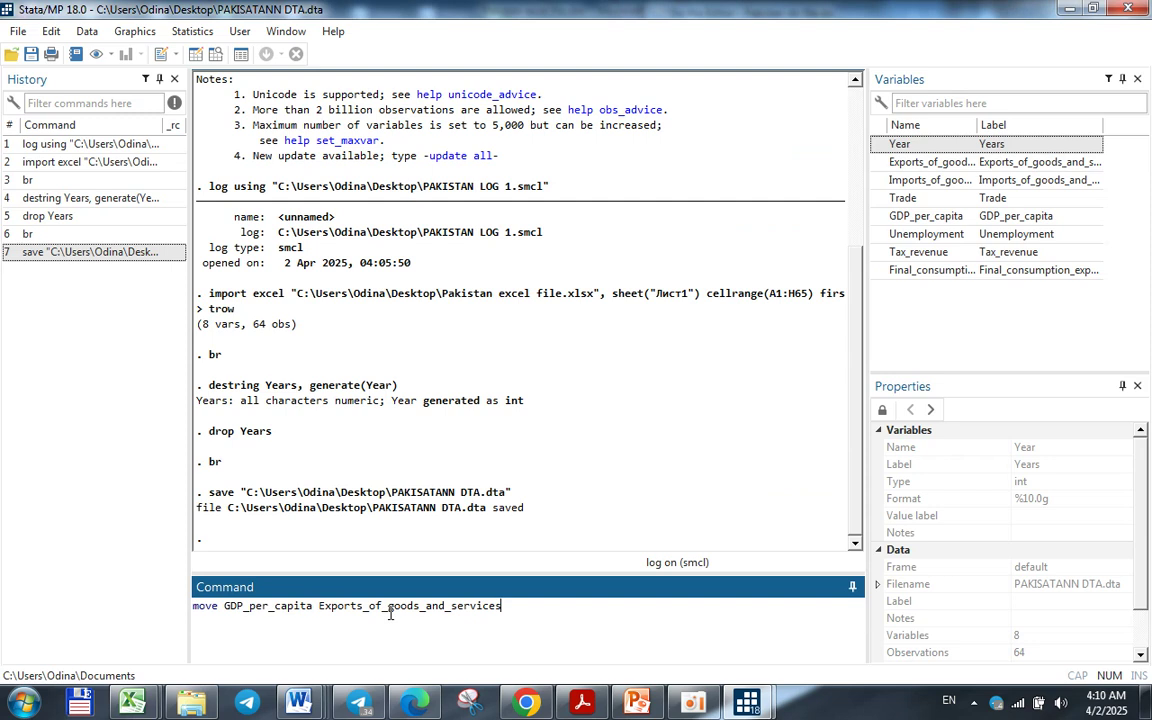
key("Return")
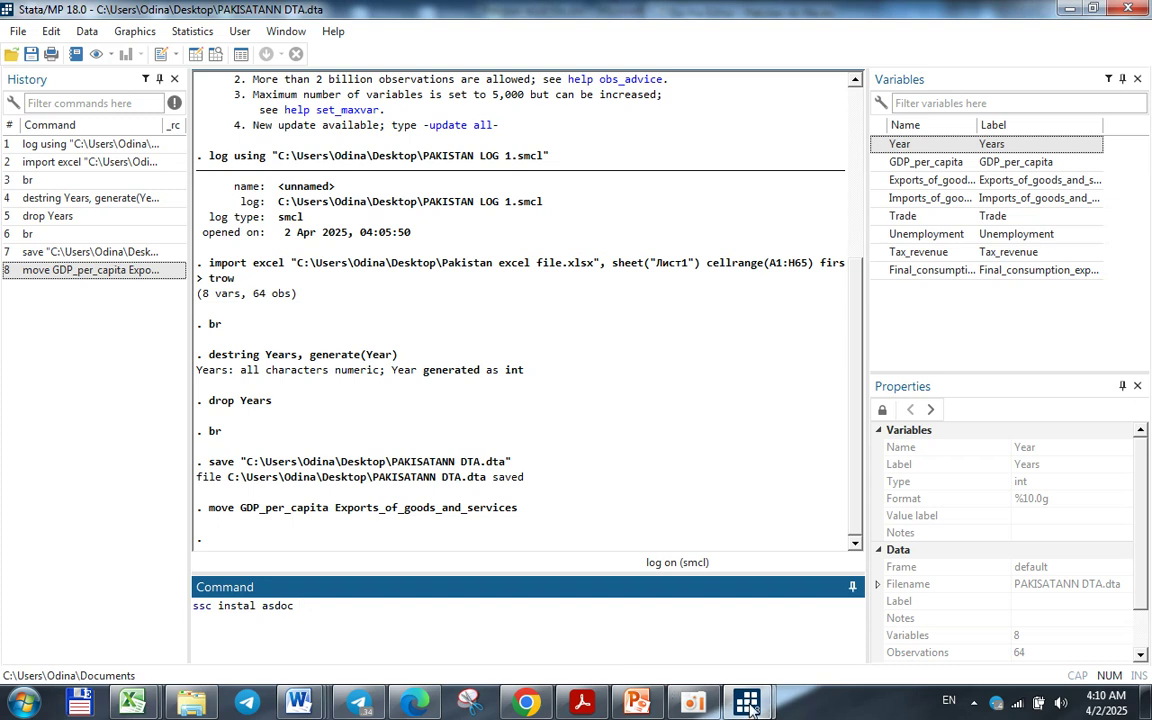
- Check the asdoc note and install line in the do-file, and run ssc instal asdoc in the main Stata window
mouse_move(747, 703)
left_click(850, 600)
scroll(774, 432, "down", 1)
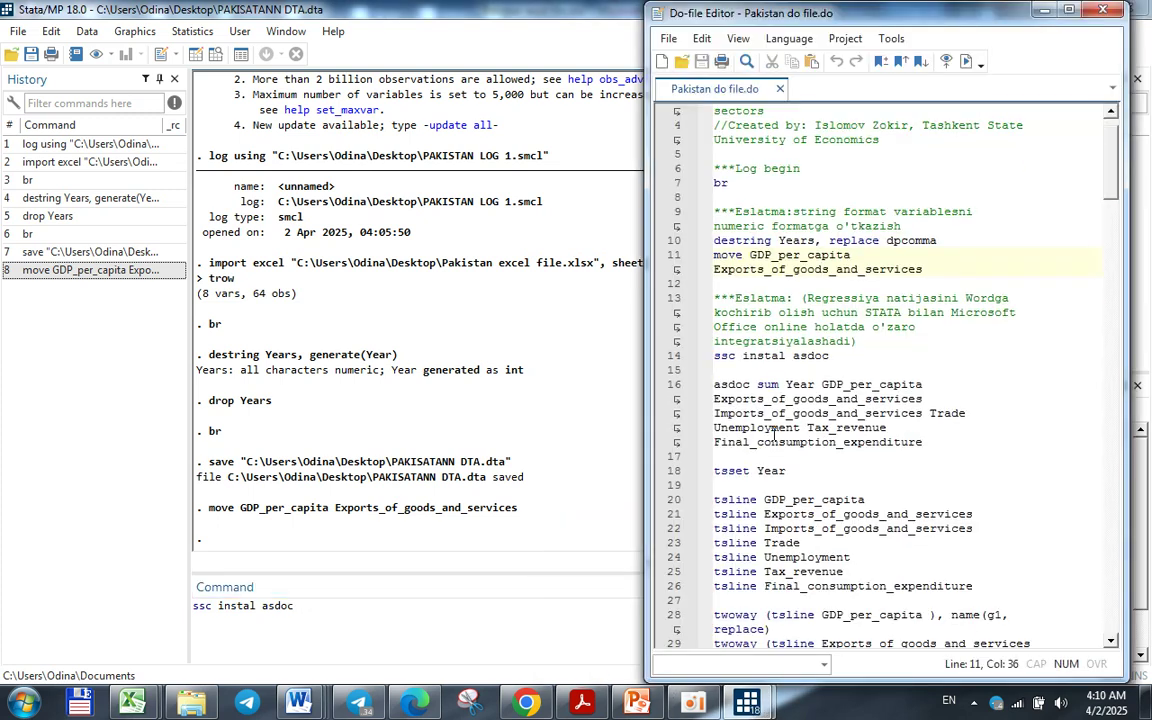
left_click_drag(714, 356, 820, 358)
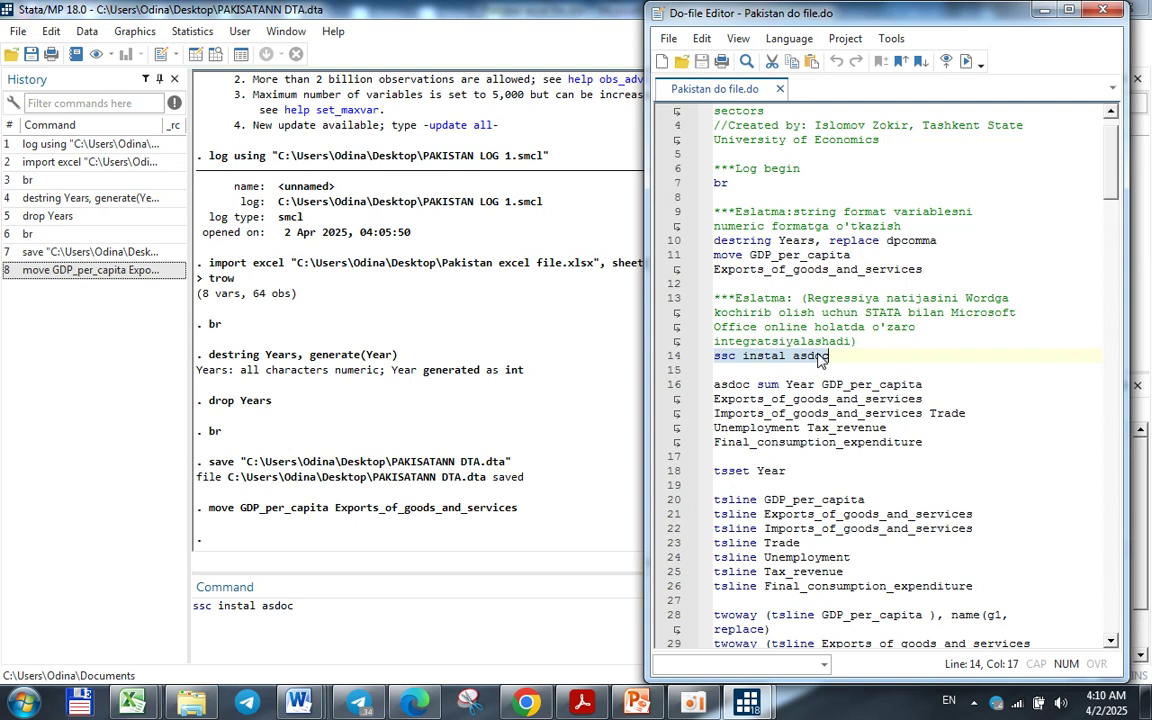
left_click(714, 298)
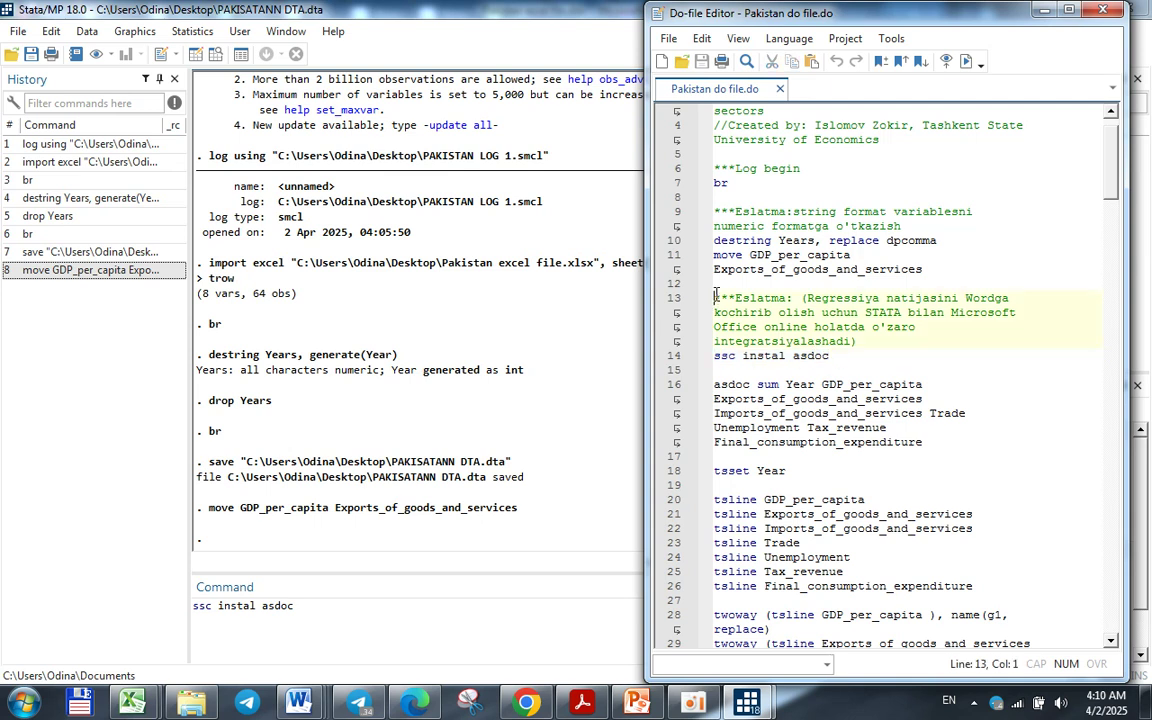
left_click(350, 605)
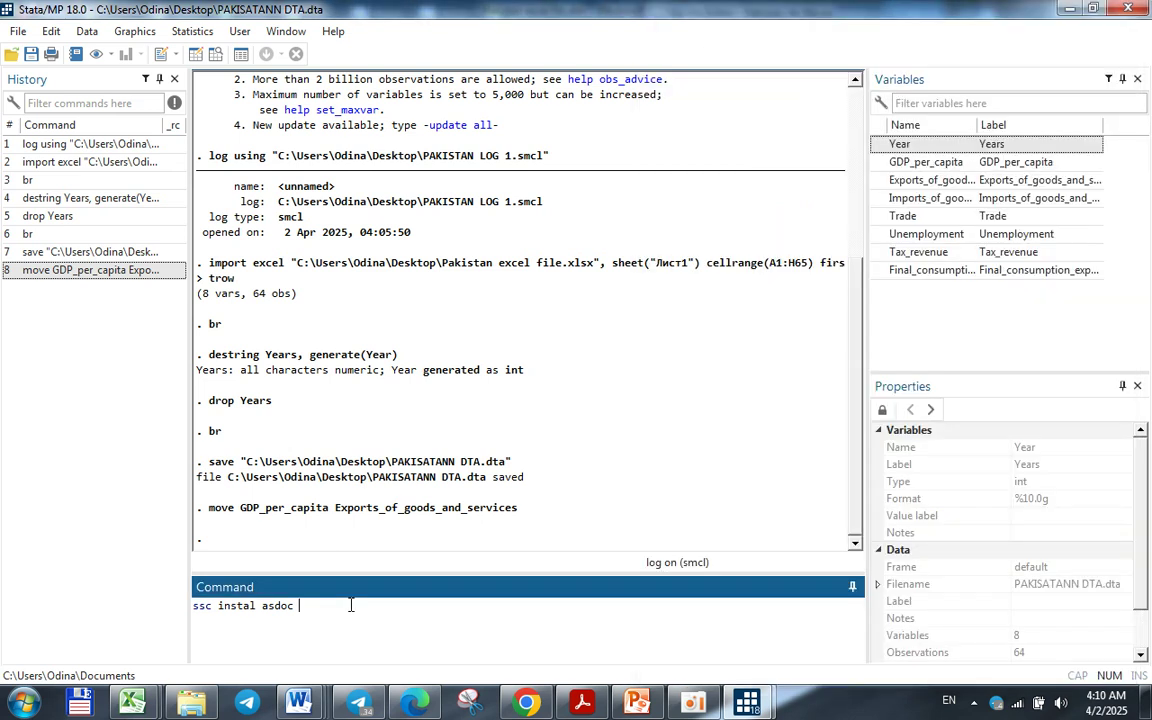
key("Return")
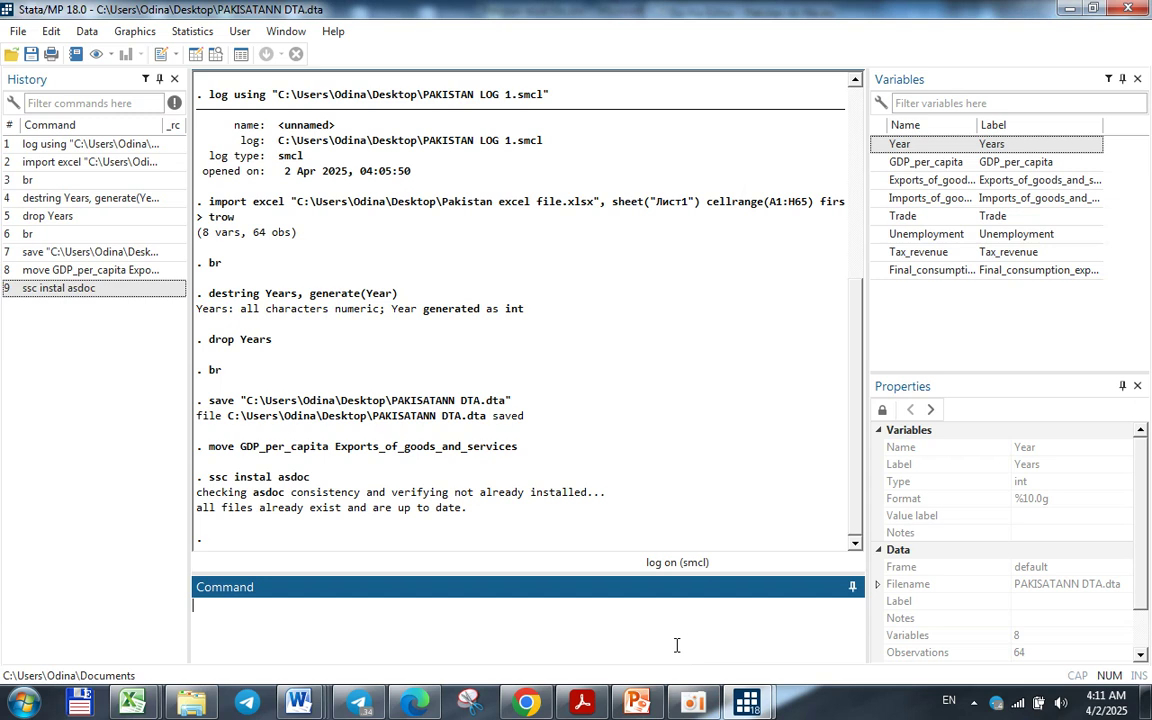
- Copy the asdoc sum command covering Year through Final_consumption_expenditure from the do-file and run it to produce summary statistics
left_click(747, 702)
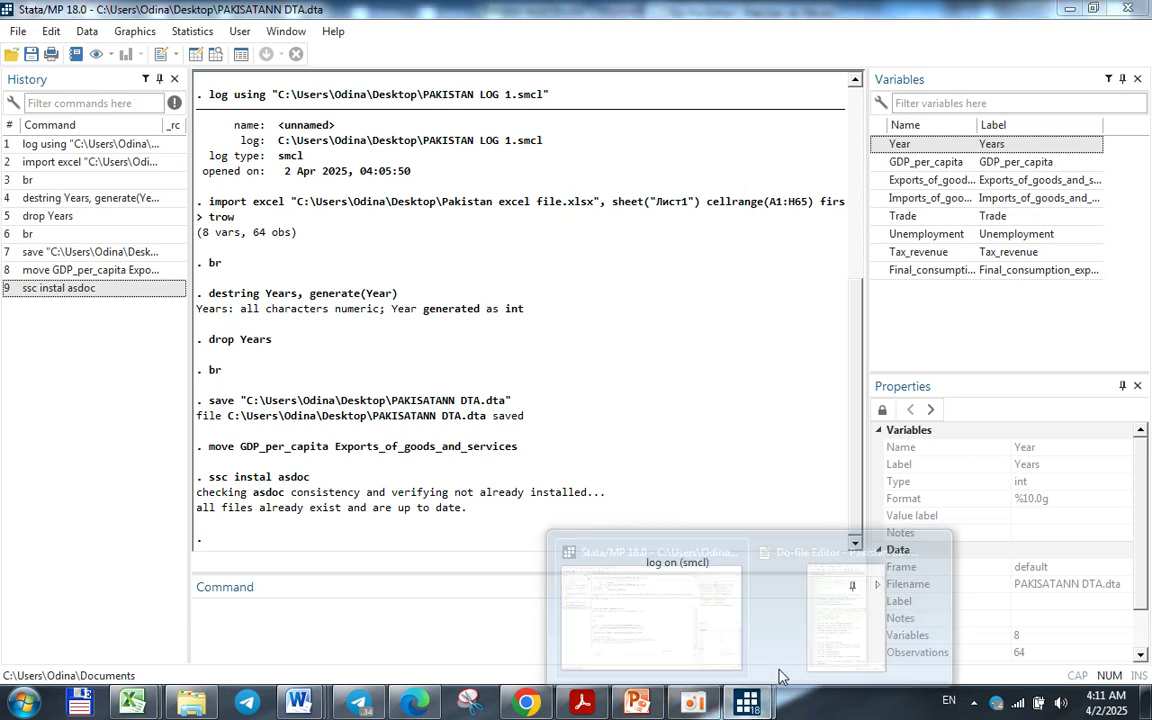
left_click(830, 630)
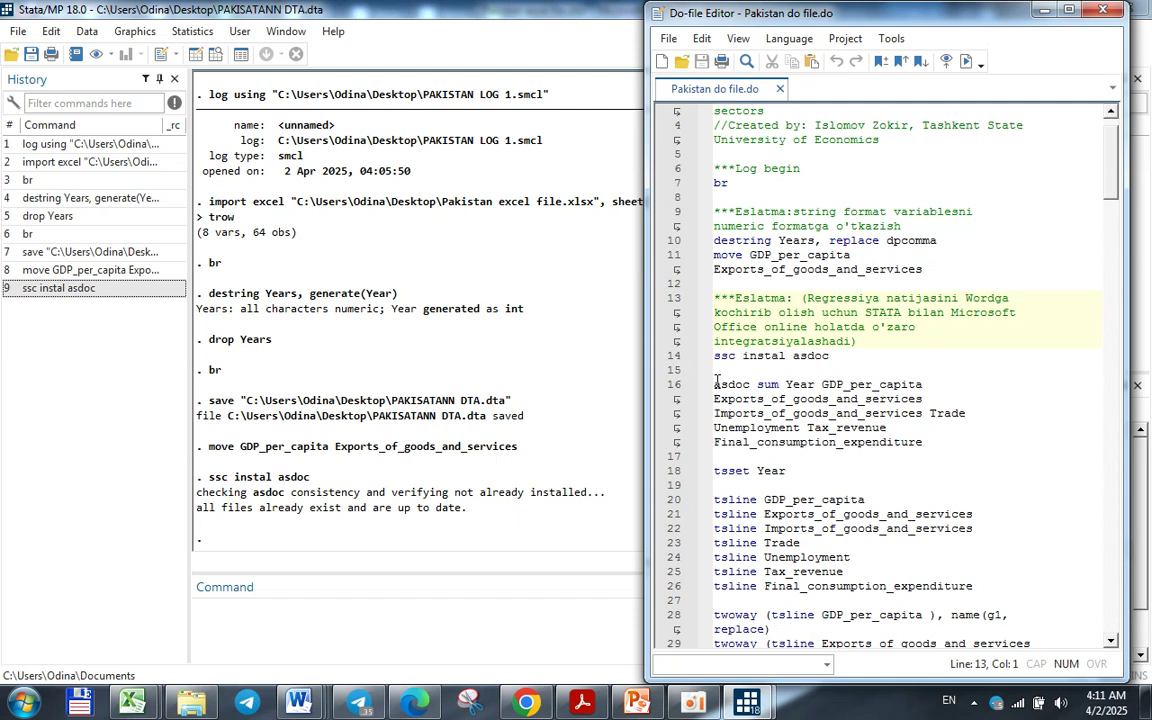
left_click_drag(716, 382, 924, 447)
key("ctrl+c")
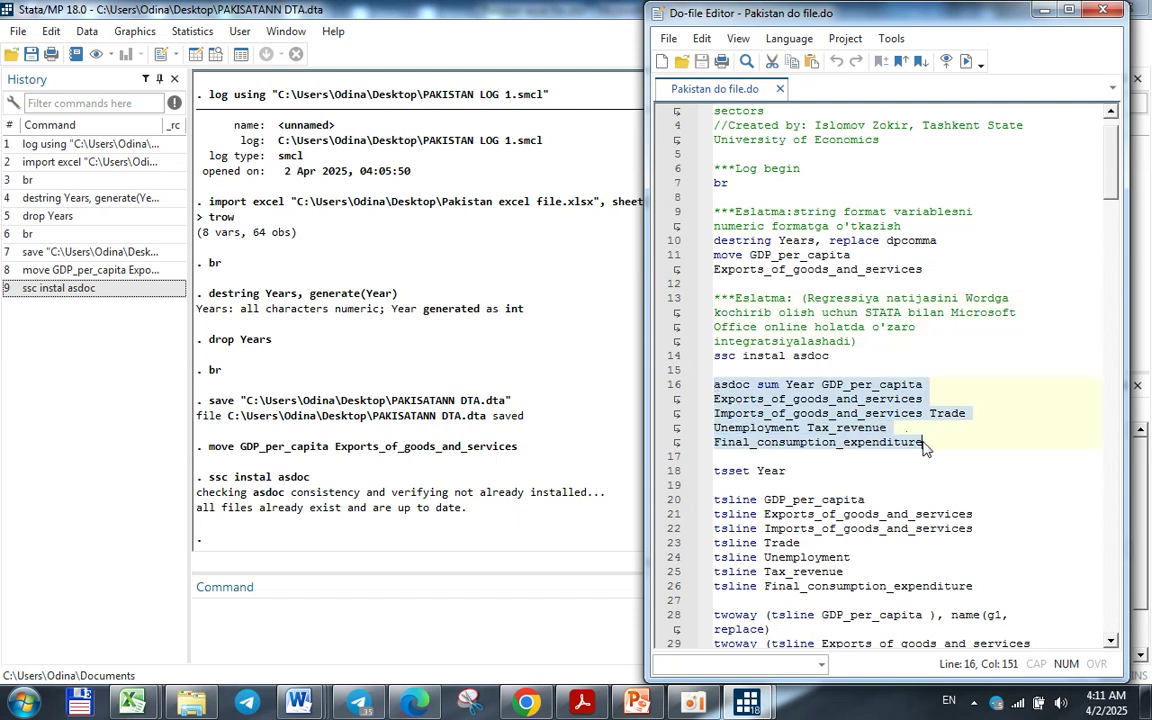
left_click(326, 626)
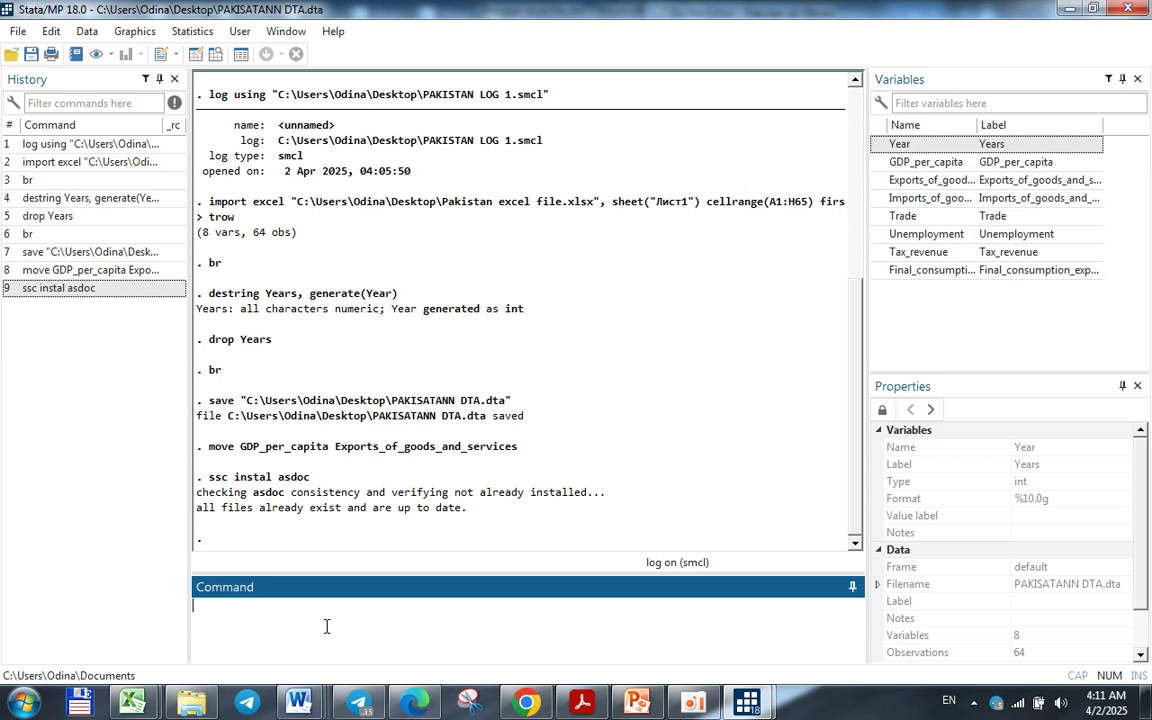
key("ctrl+v")
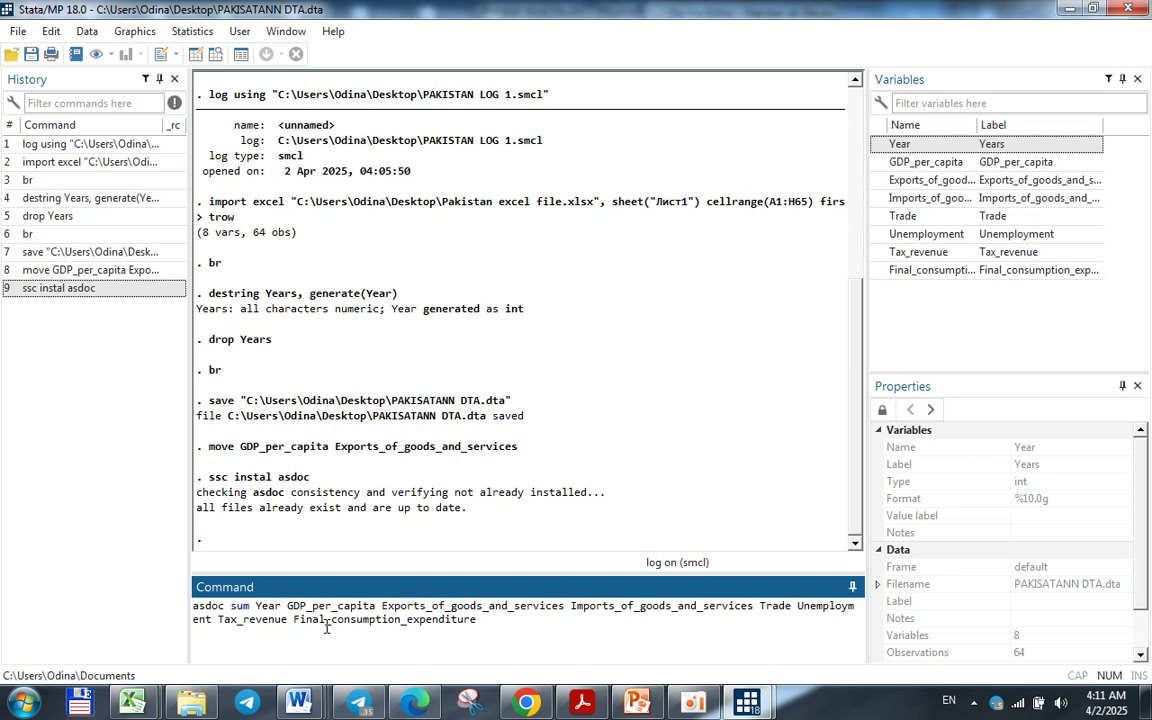
key("Return")
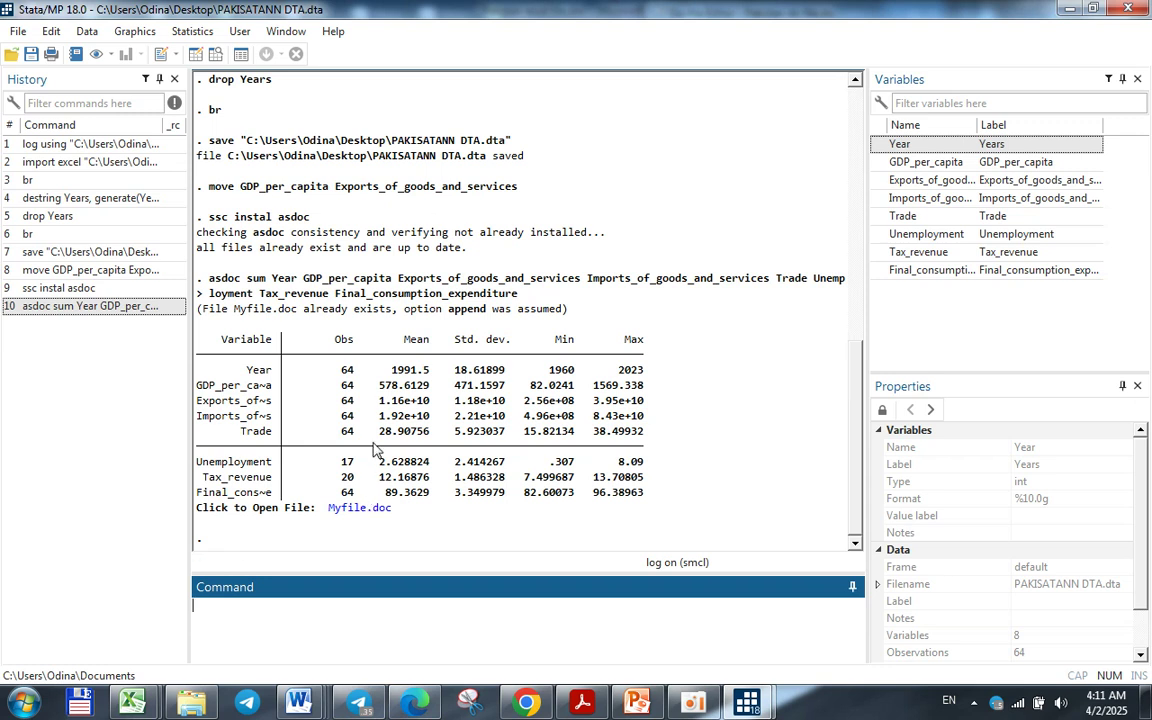
- Switch to Pakistan word format.docx in Word and find the Descriptive Statistics table under Analysis and Results
left_click(300, 704)
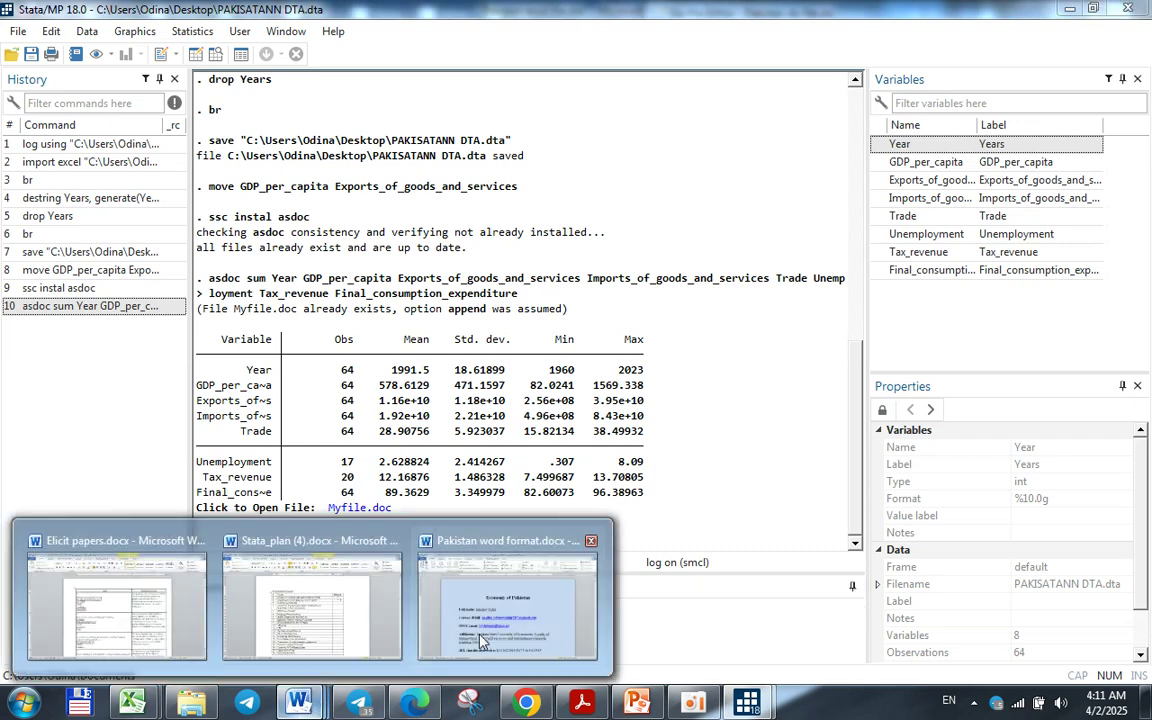
left_click(505, 585)
scroll(606, 469, "down", 10)
scroll(606, 469, "down", 15)
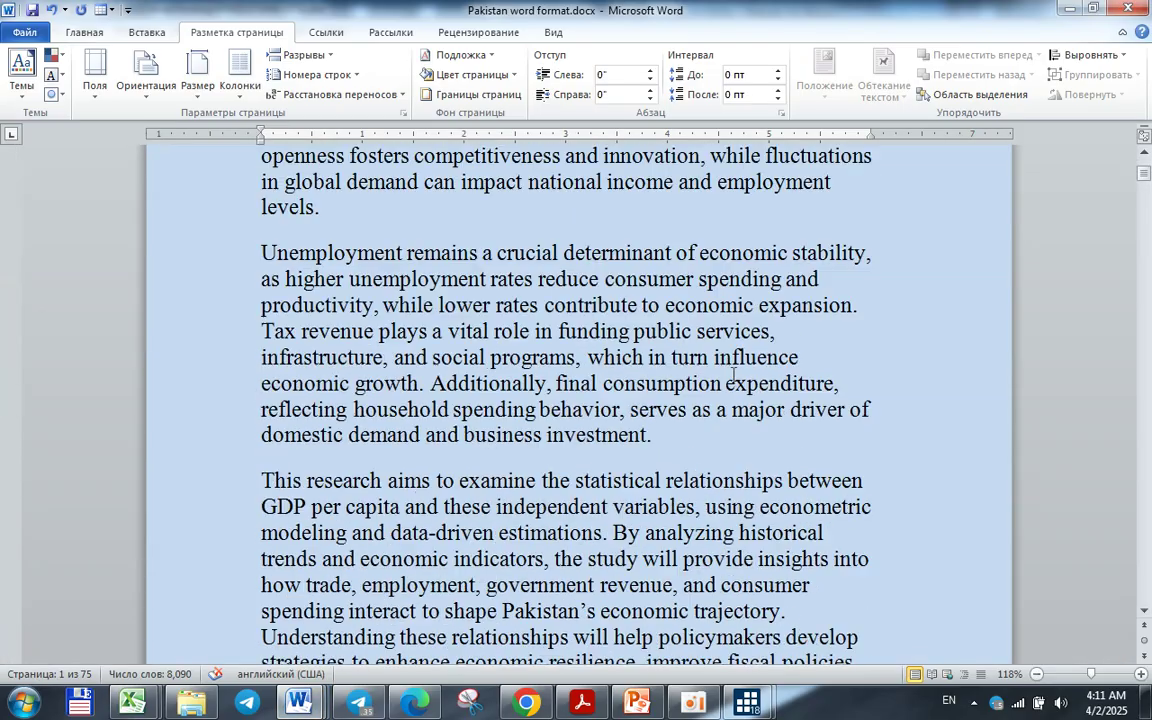
scroll(753, 312, "down", 15)
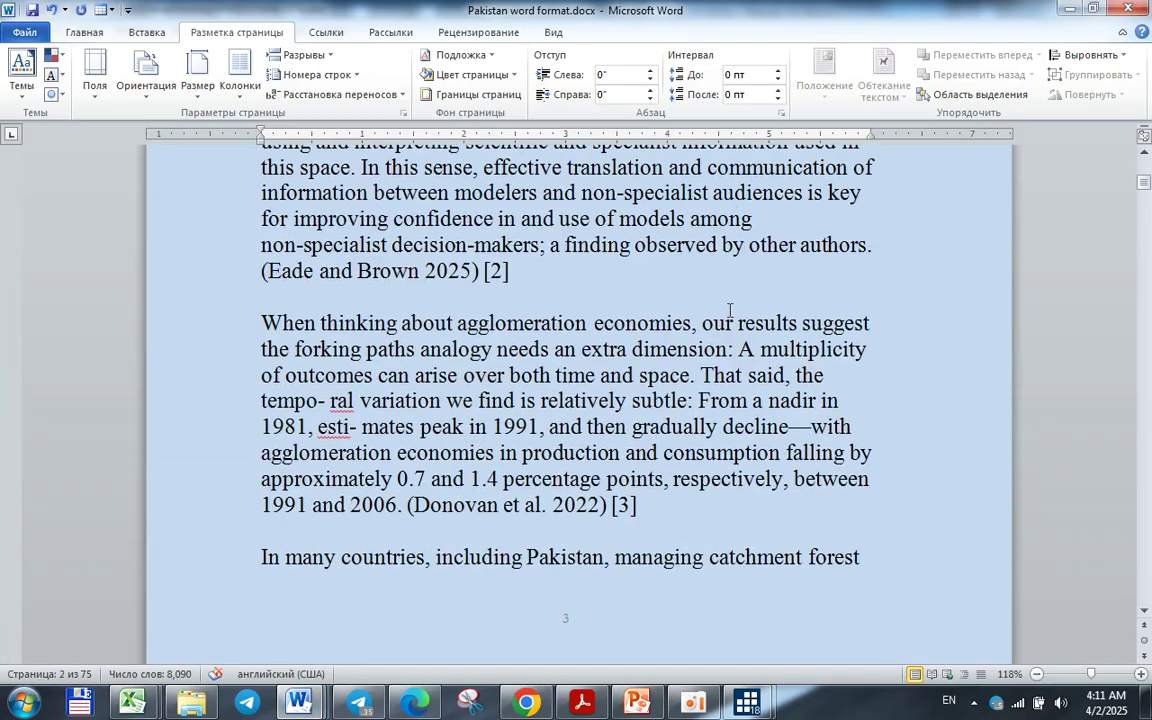
scroll(710, 327, "down", 15)
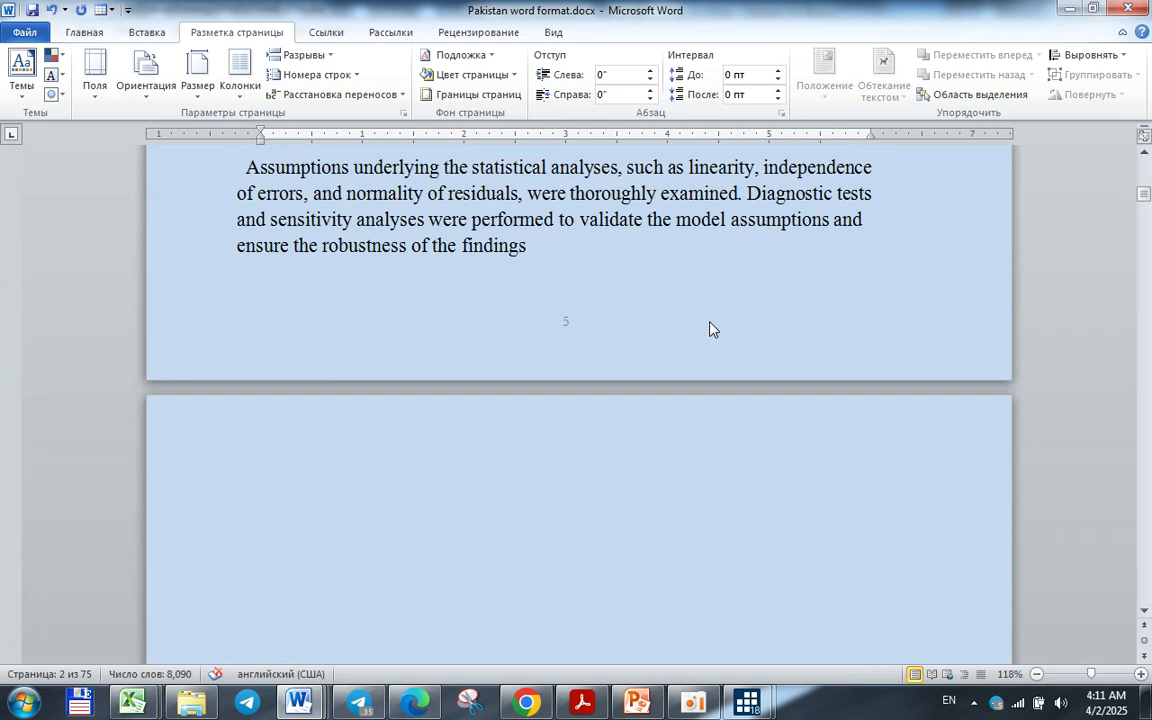
scroll(713, 320, "up", 4)
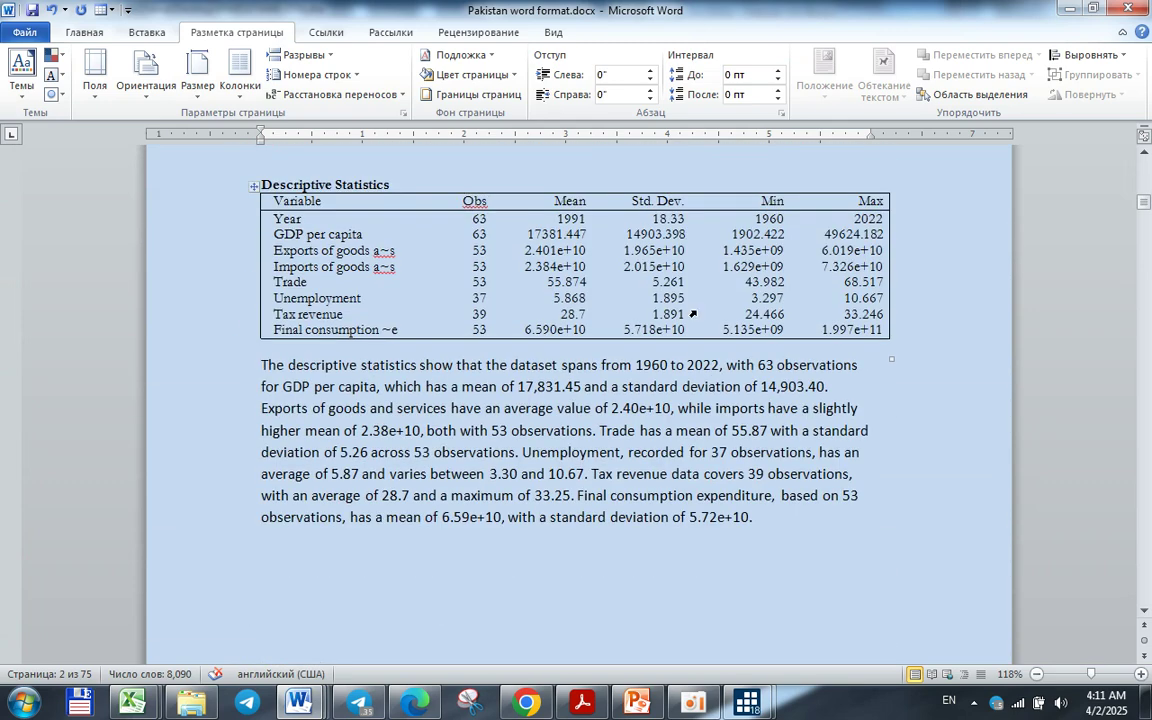
scroll(585, 258, "up", 1)
scroll(585, 258, "down", 4)
scroll(523, 260, "up", 4)
scroll(514, 481, "up", 10)
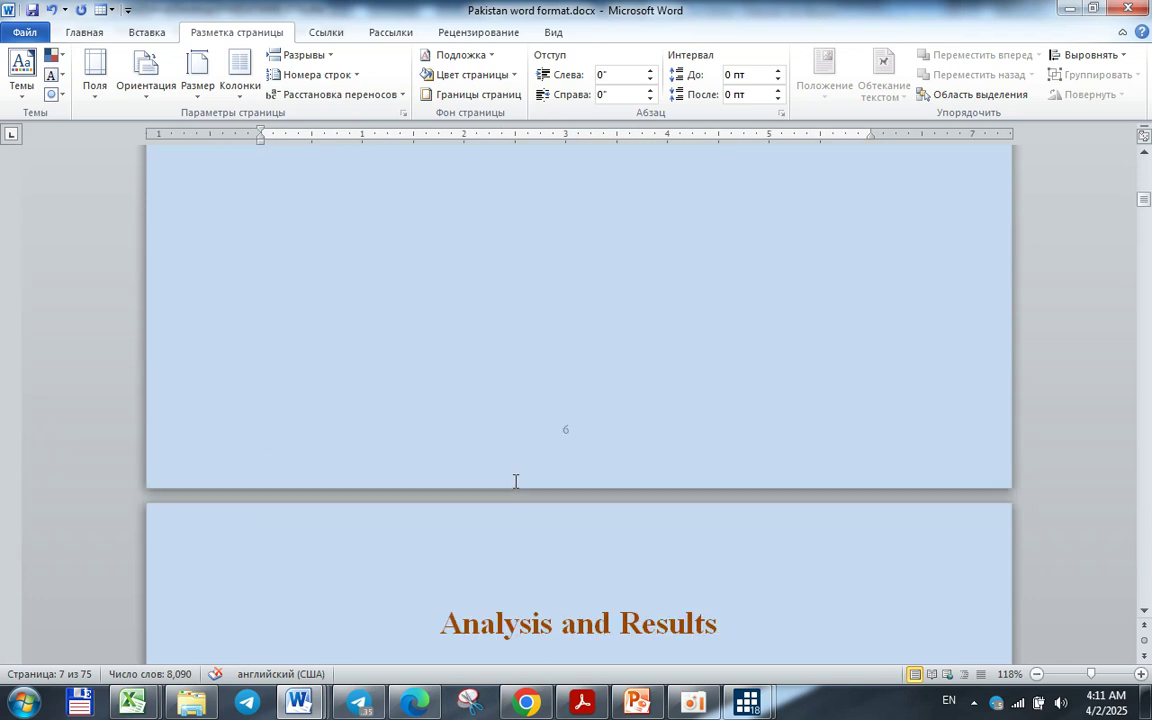
scroll(524, 465, "down", 11)
scroll(525, 467, "up", 1)
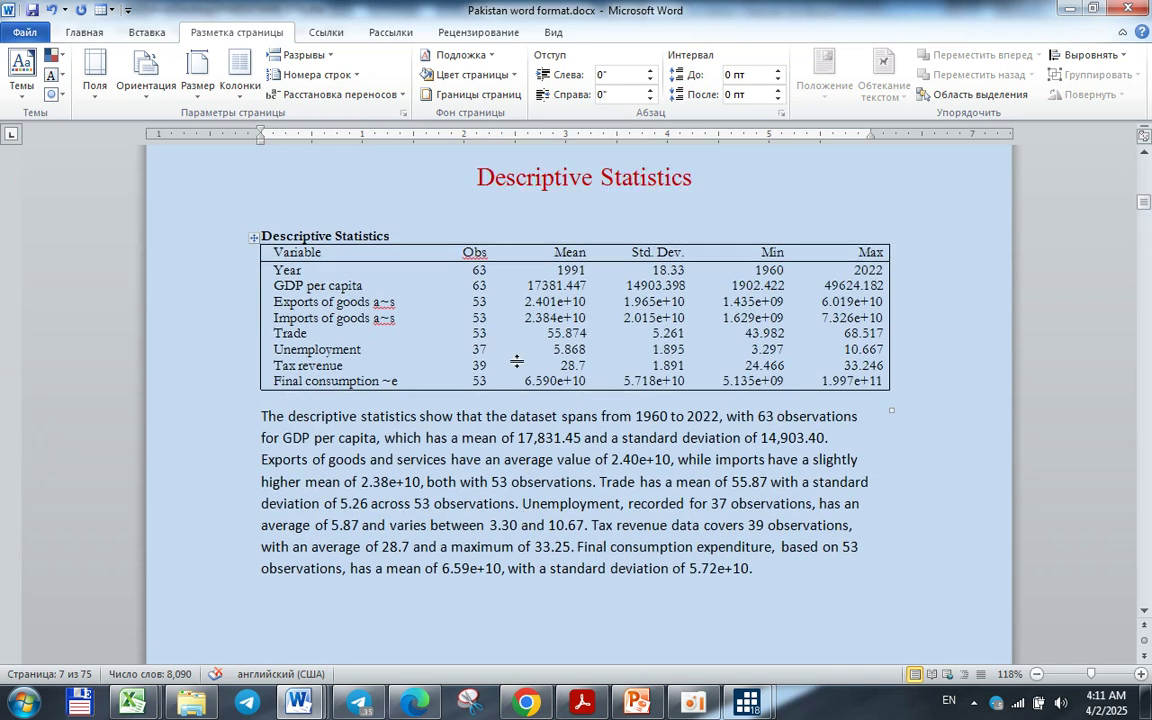
- Examine the Obs, Mean, Std. Dev. and Min columns of the Descriptive Statistics table
left_click_drag(488, 252, 465, 247)
left_click(465, 256)
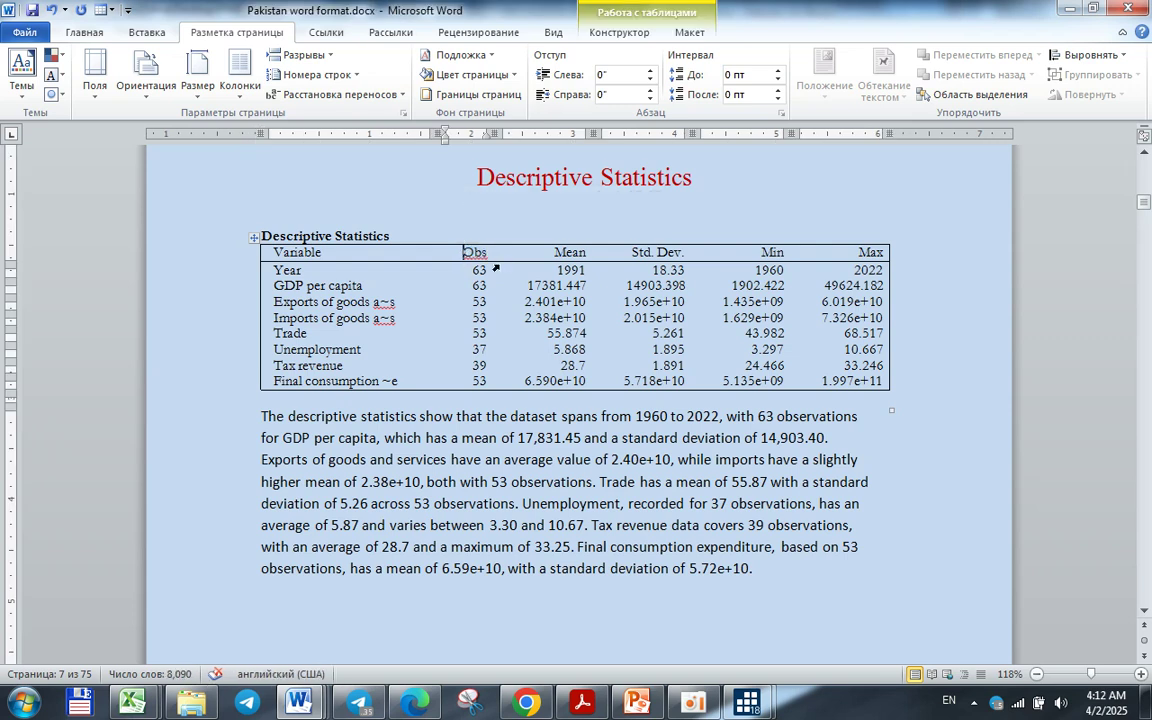
double_click(488, 252)
left_click(488, 252)
double_click(488, 252)
left_click(488, 252)
left_click_drag(586, 252, 576, 253)
left_click(566, 252)
triple_click(648, 252)
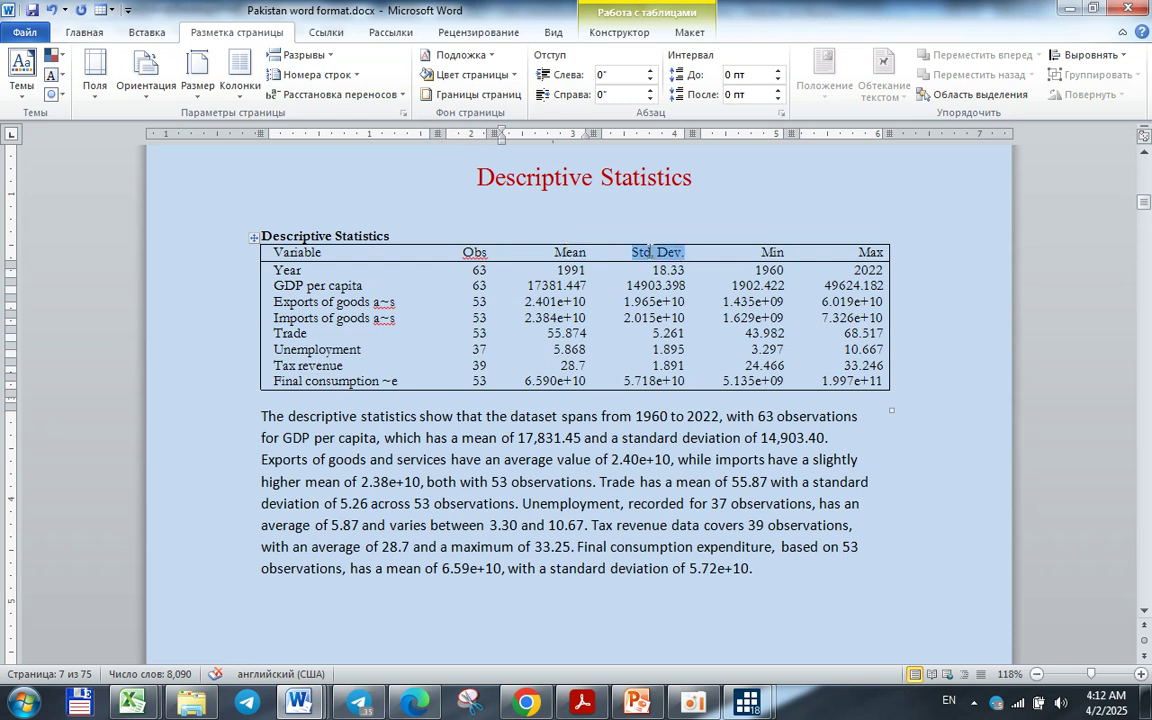
double_click(778, 252)
left_click(784, 251)
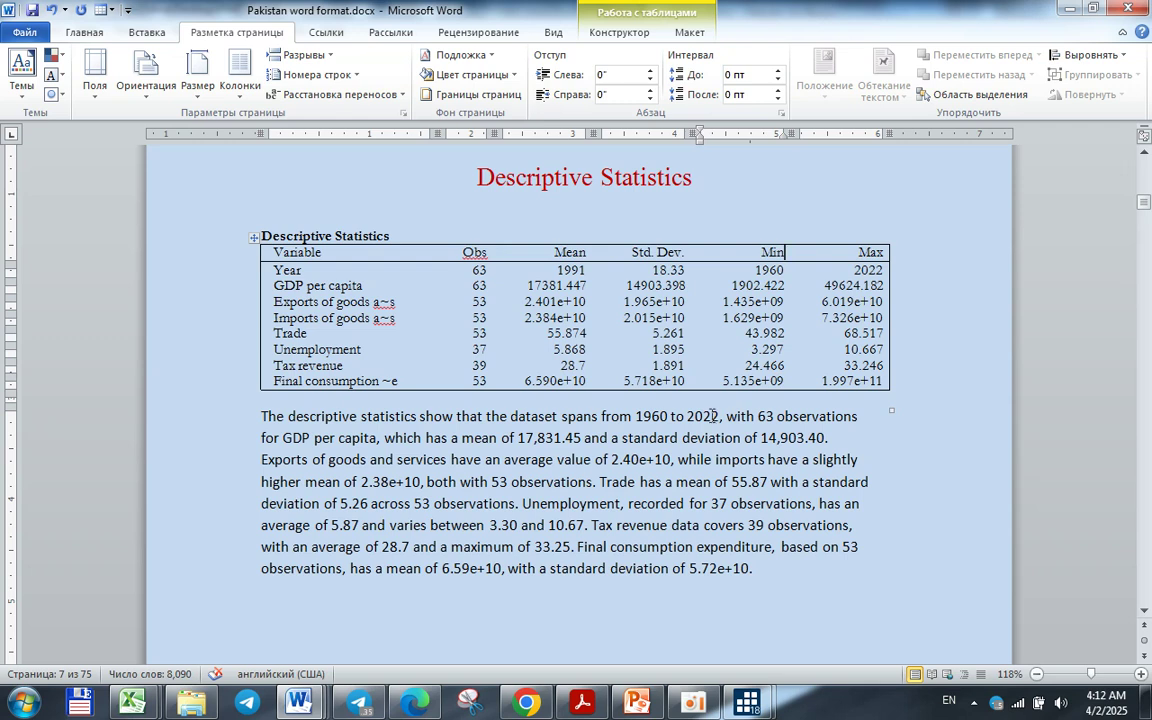
- Compare the Mean and Std. Dev. columns of the table and review the descriptive statistics paragraph below it
scroll(508, 340, "down", 1)
scroll(505, 380, "up", 2)
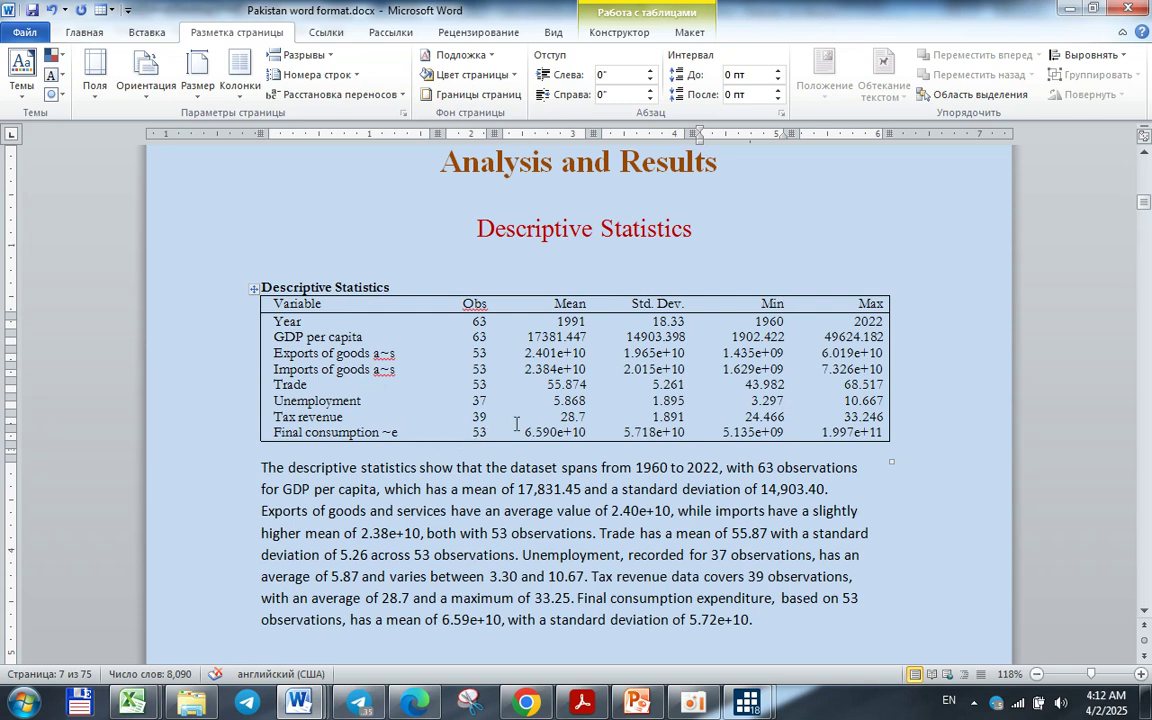
scroll(519, 422, "up", 3)
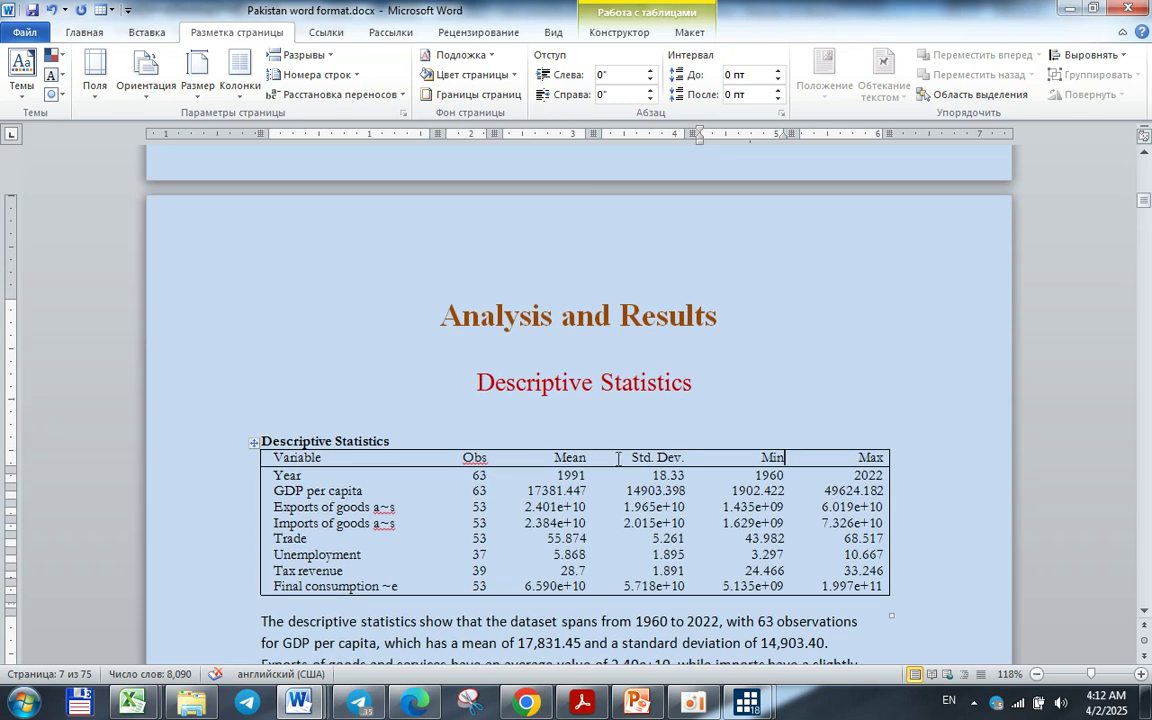
left_click_drag(631, 457, 552, 458)
left_click(686, 460)
left_click(690, 460)
left_click_drag(660, 458, 765, 458)
left_click(712, 476)
scroll(615, 420, "down", 3)
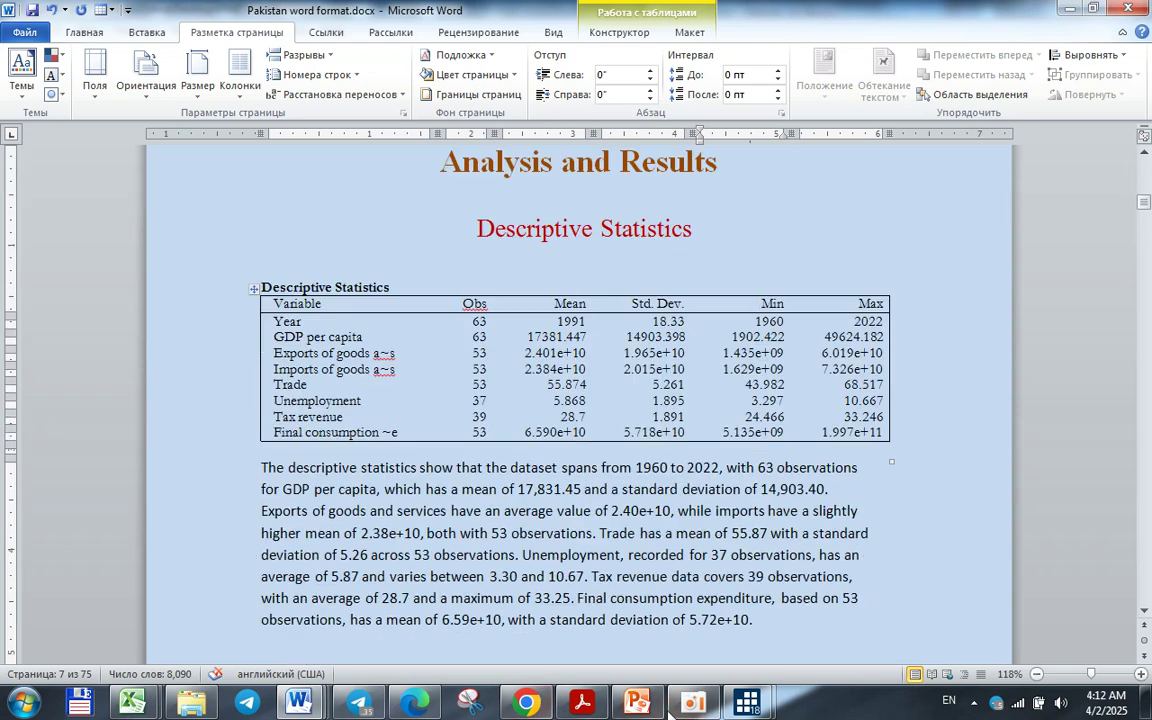
- Return to Stata and declare Year as the time variable with the command tsset Year
mouse_move(752, 707)
left_click(650, 610)
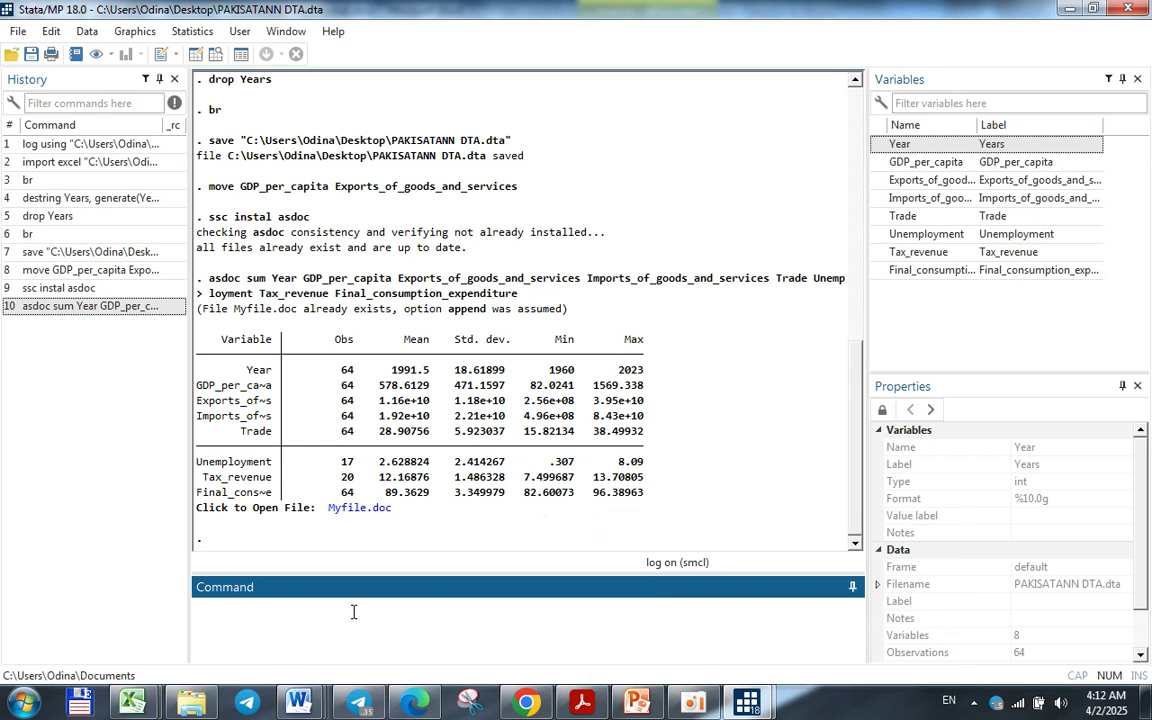
type("tsset Year")
key("Return")
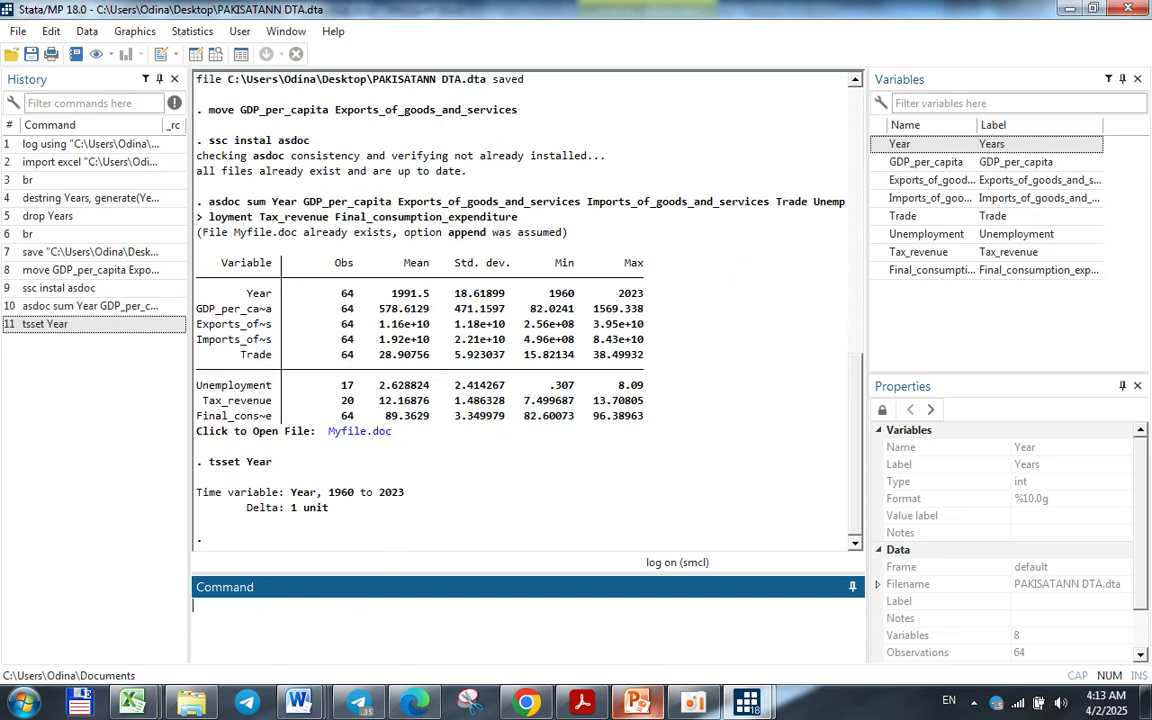
- Copy tsline GDP_per_capita from the do-file, run it to plot the time series, and close the graph after viewing it
mouse_move(747, 700)
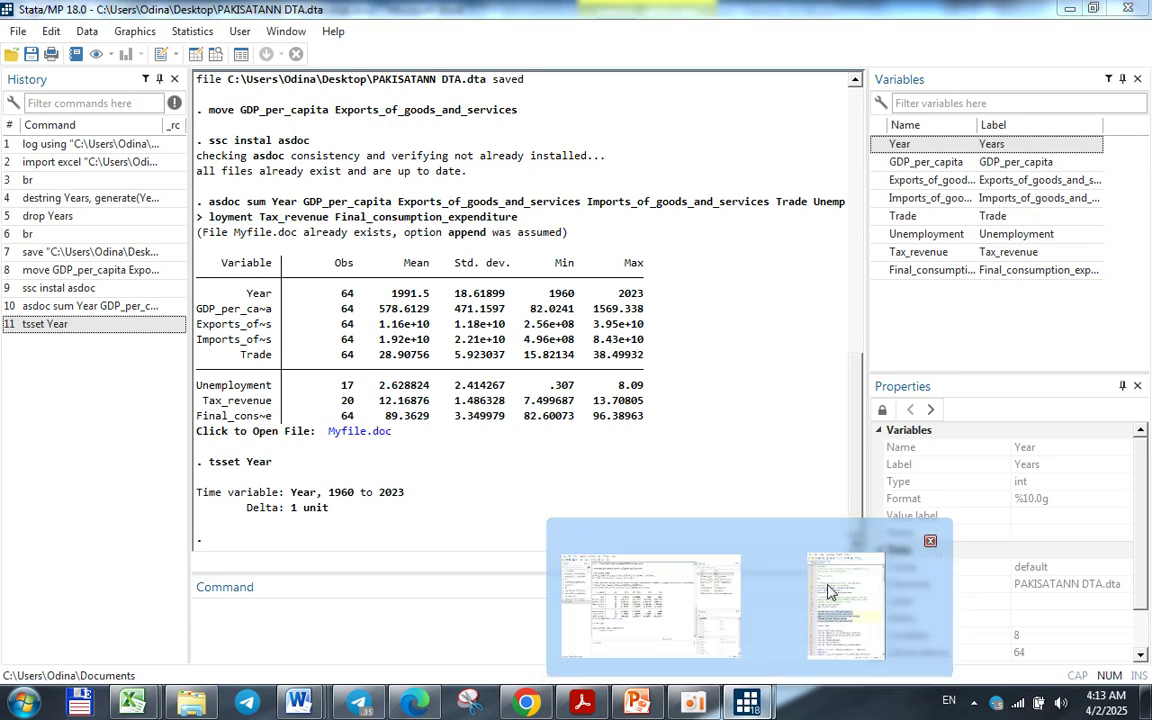
left_click(827, 591)
scroll(742, 300, "down", 4)
left_click(742, 311)
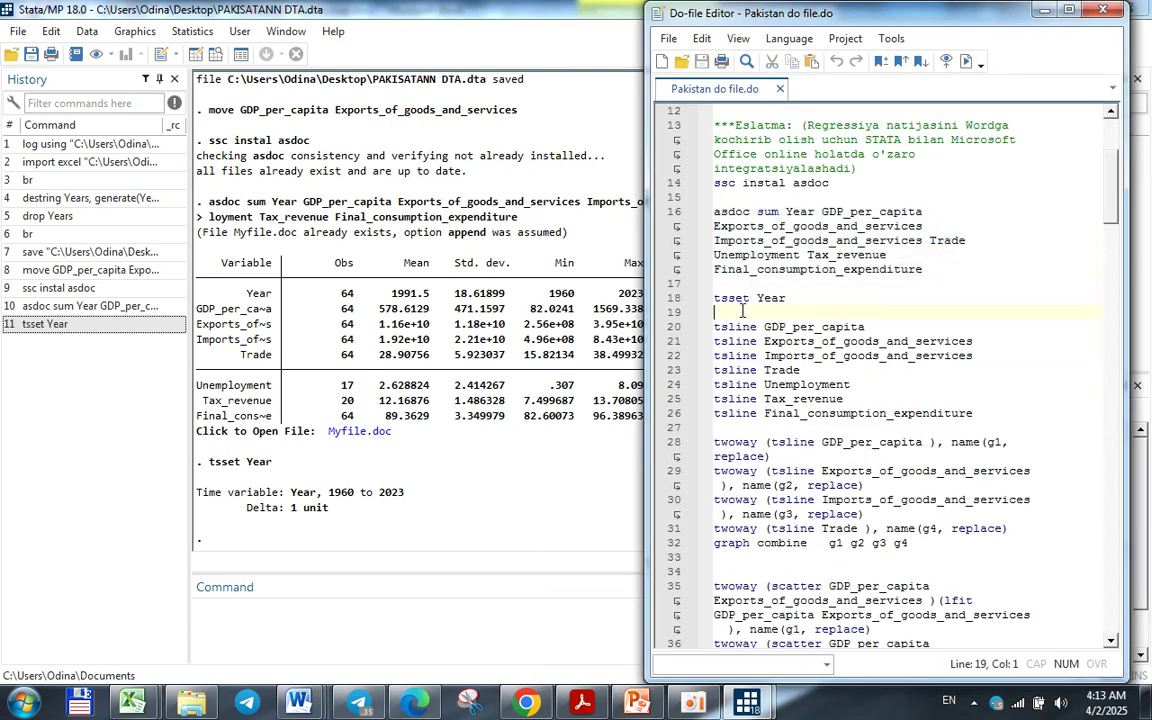
left_click_drag(868, 328, 697, 333)
key("ctrl+c")
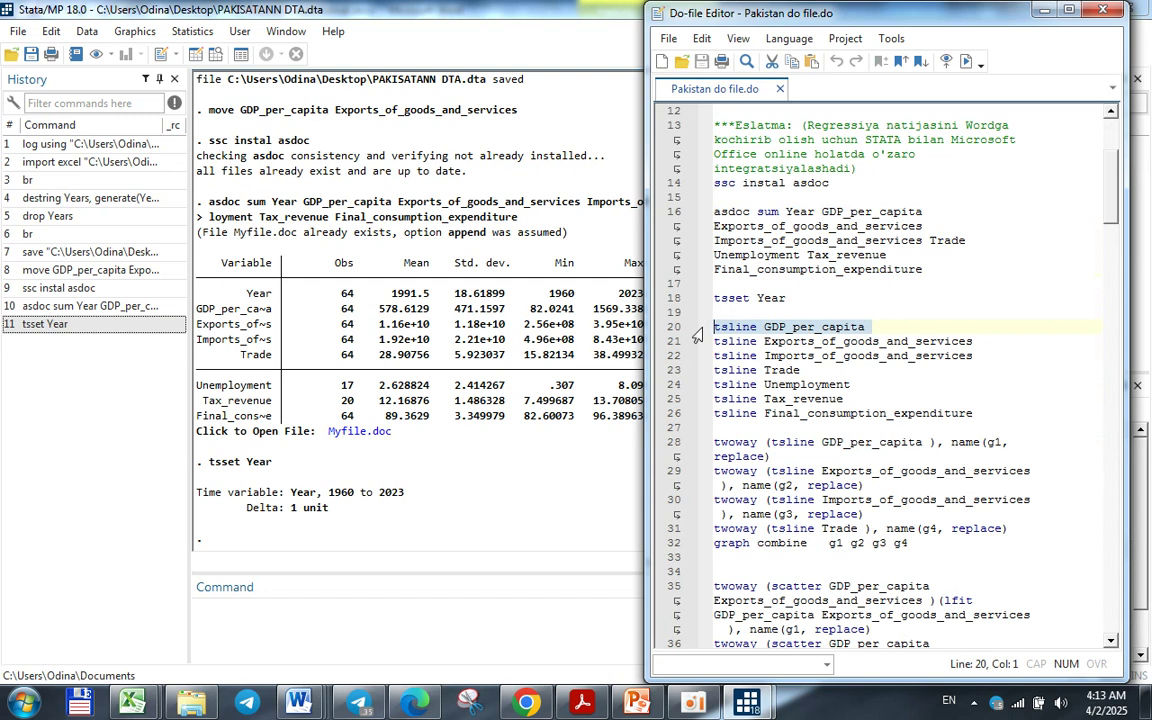
left_click(450, 619)
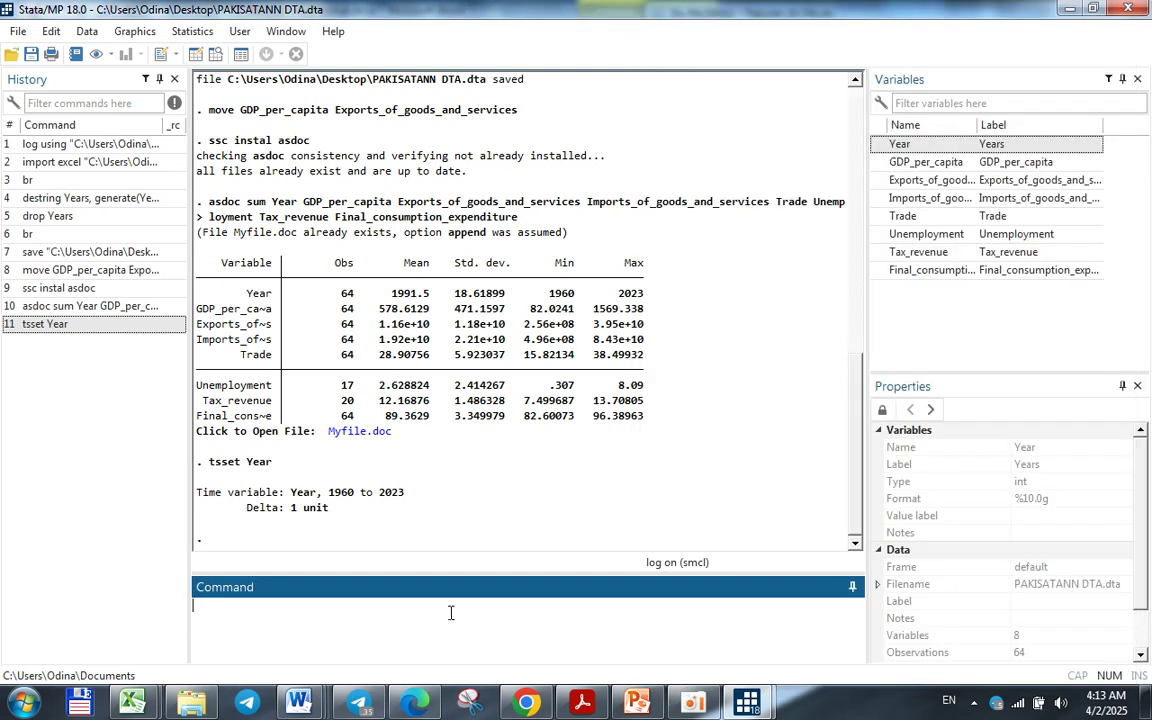
key("ctrl+v")
key("Return")
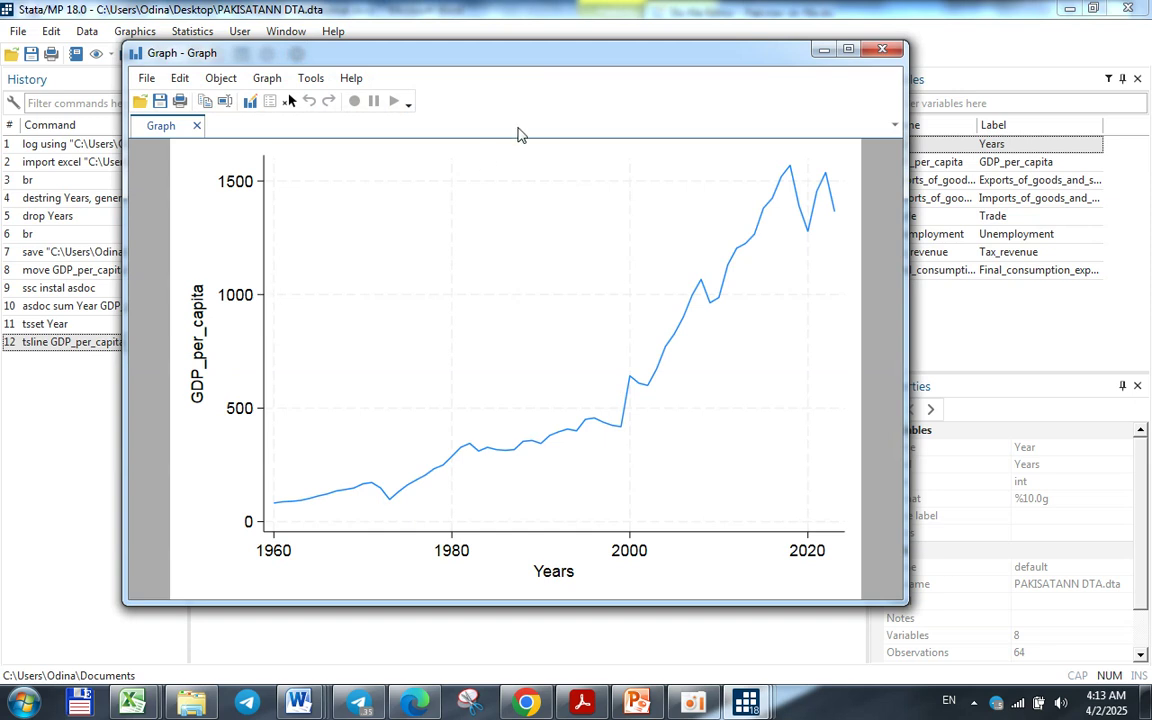
left_click_drag(571, 56, 600, 78)
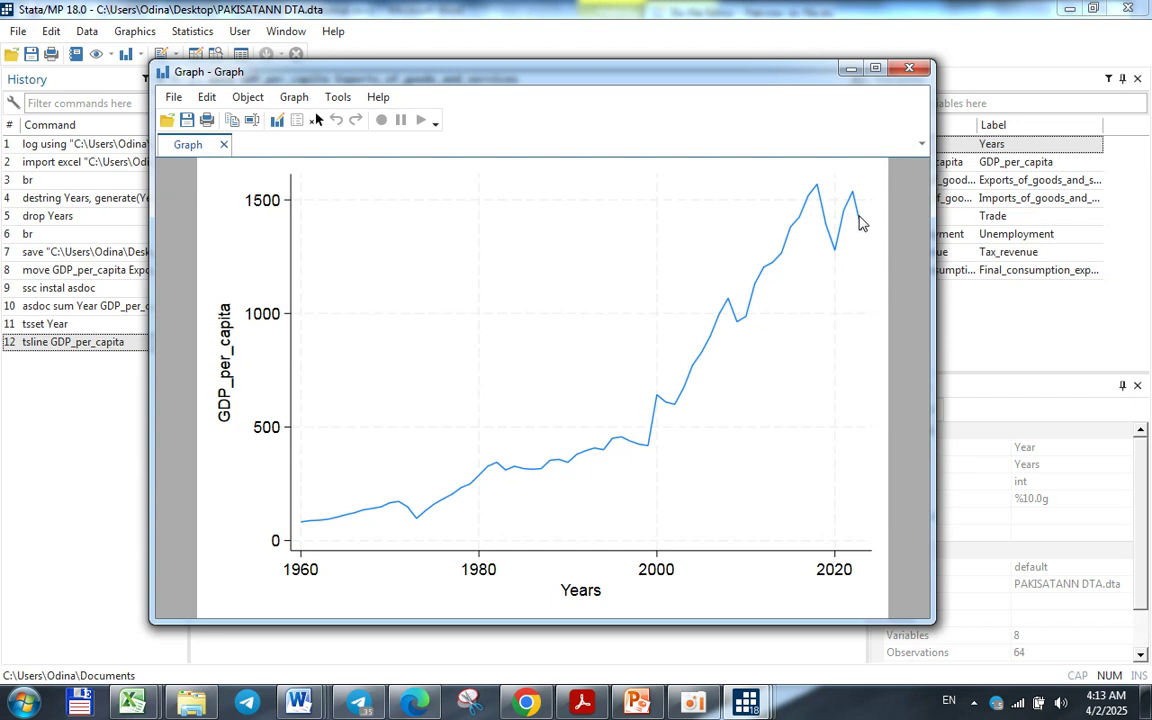
left_click(909, 70)
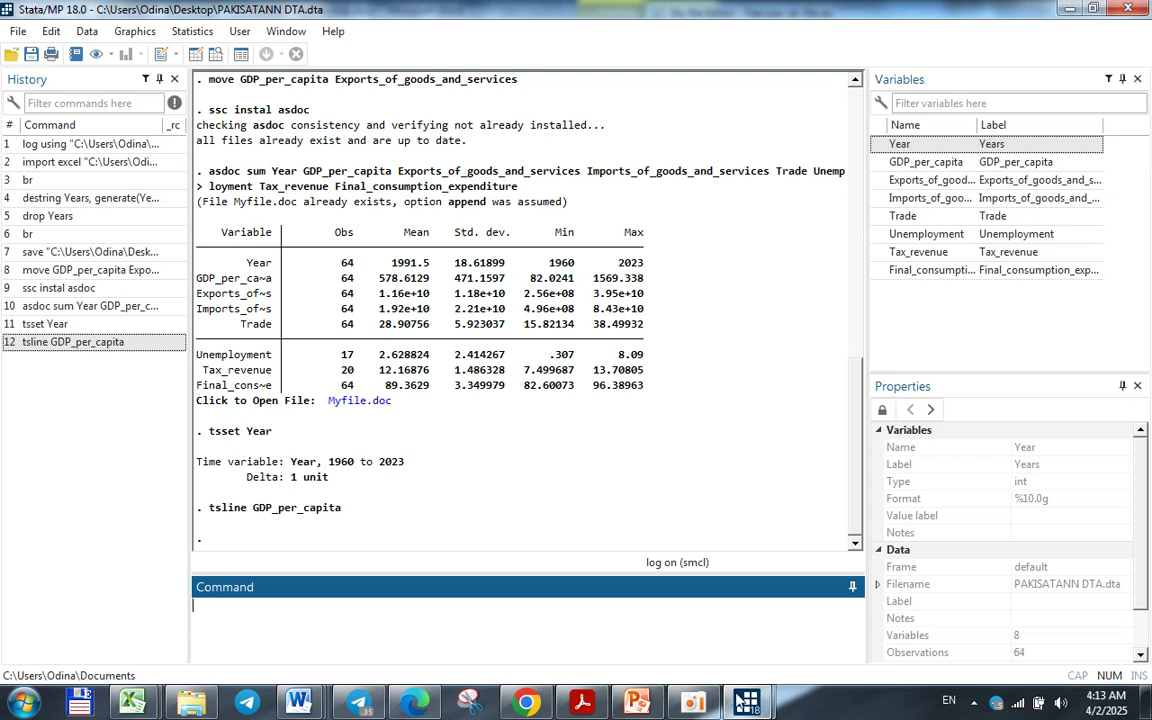
- Copy twoway (tsline GDP_per_capita ), name(g1, replace) from the do-file, run it, and close the g1 graph after reviewing it
left_click(750, 703)
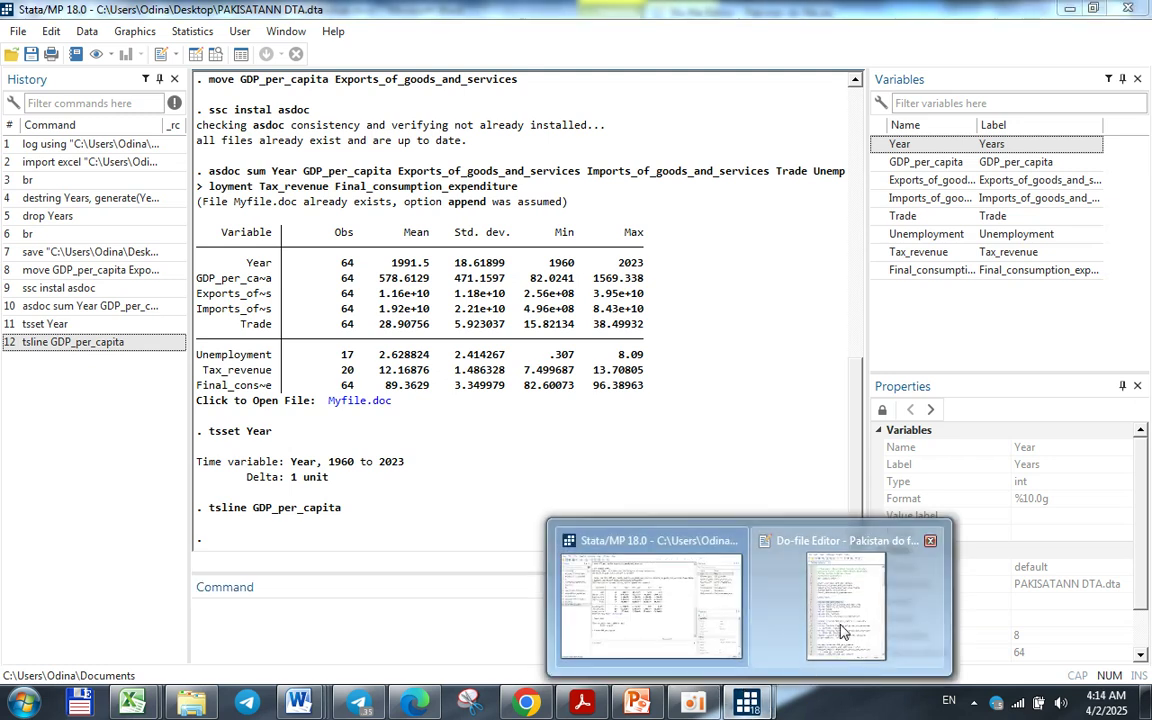
left_click(772, 640)
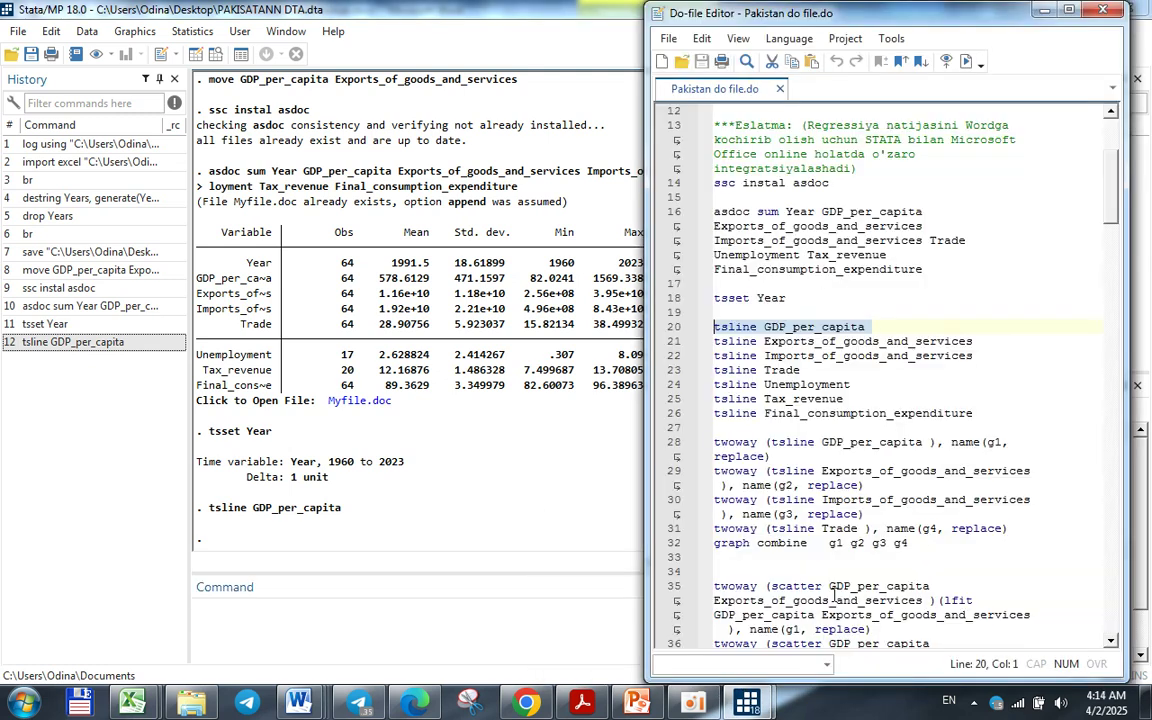
left_click(772, 431)
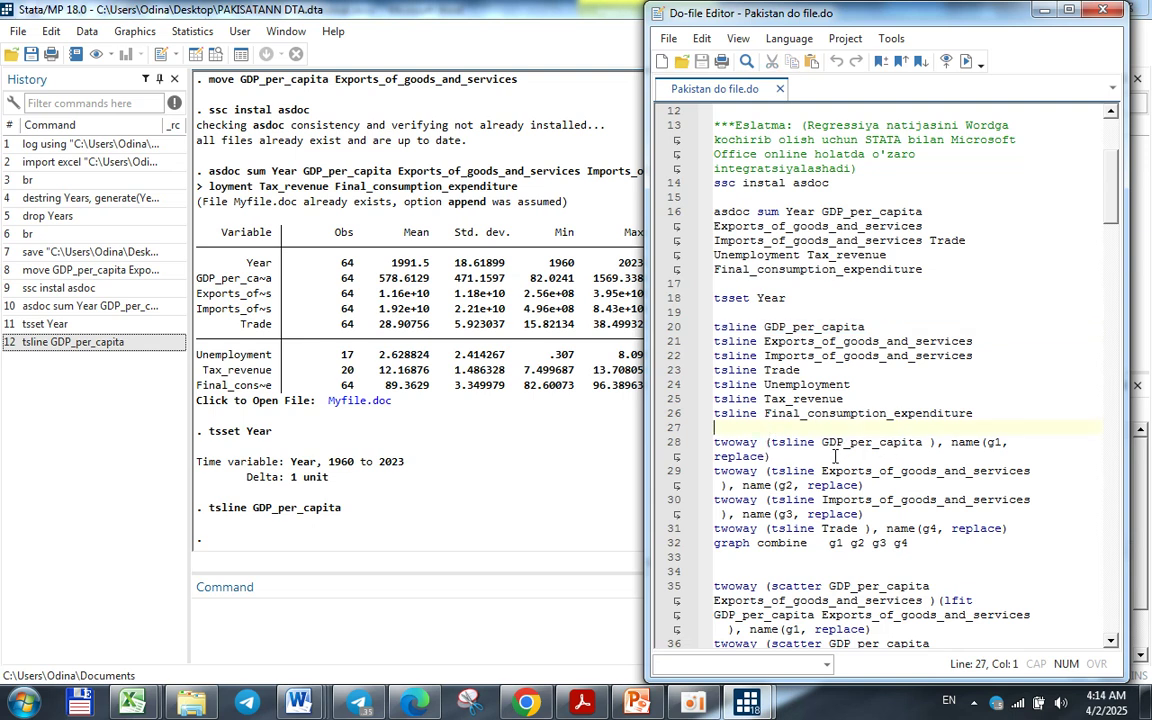
left_click_drag(714, 440, 777, 456)
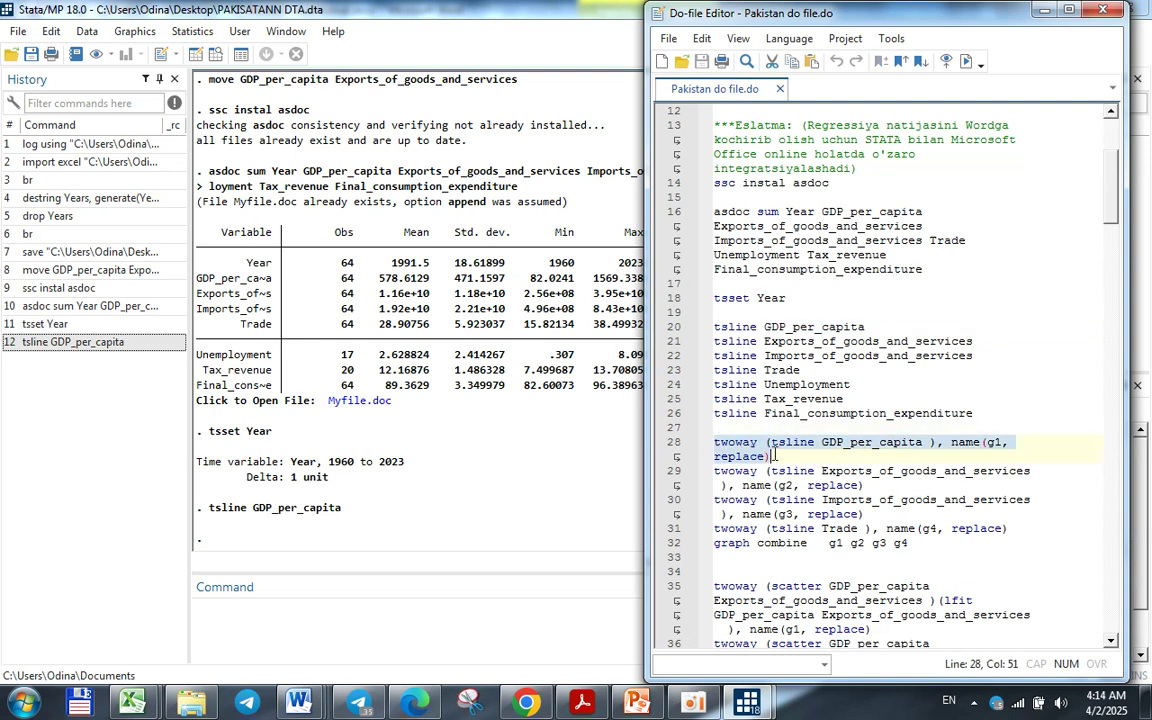
key("ctrl+c")
left_click(512, 614)
key("ctrl+v")
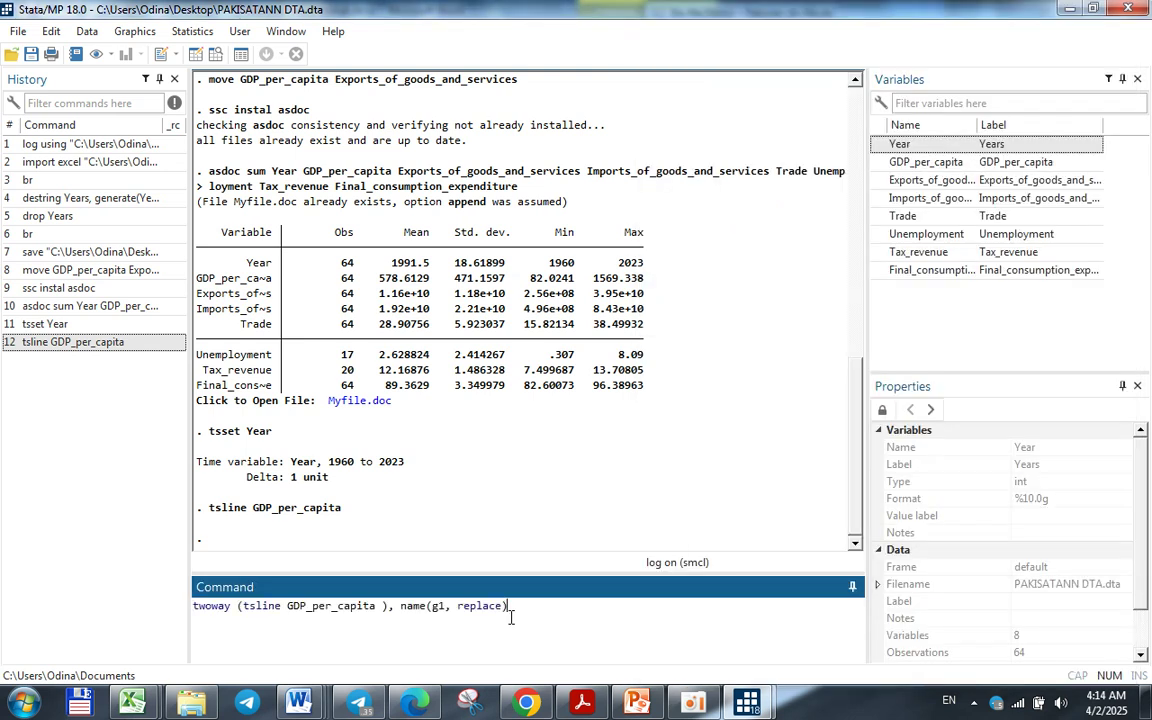
key("Return")
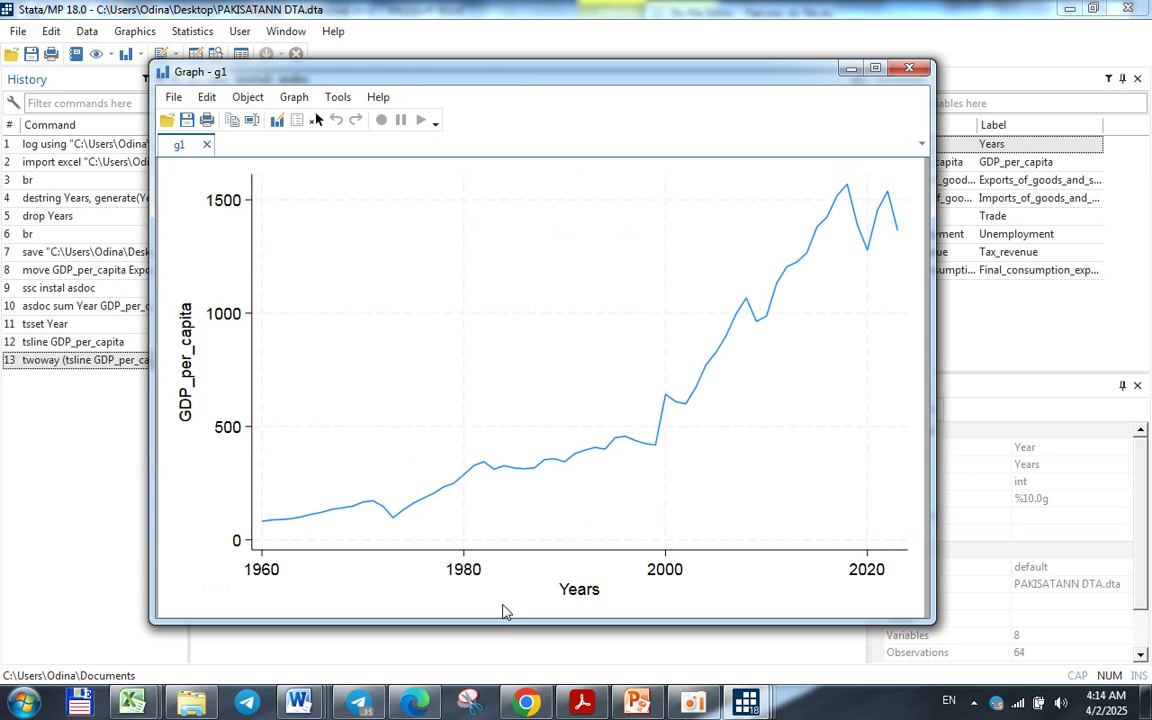
mouse_move(750, 705)
left_click(767, 535)
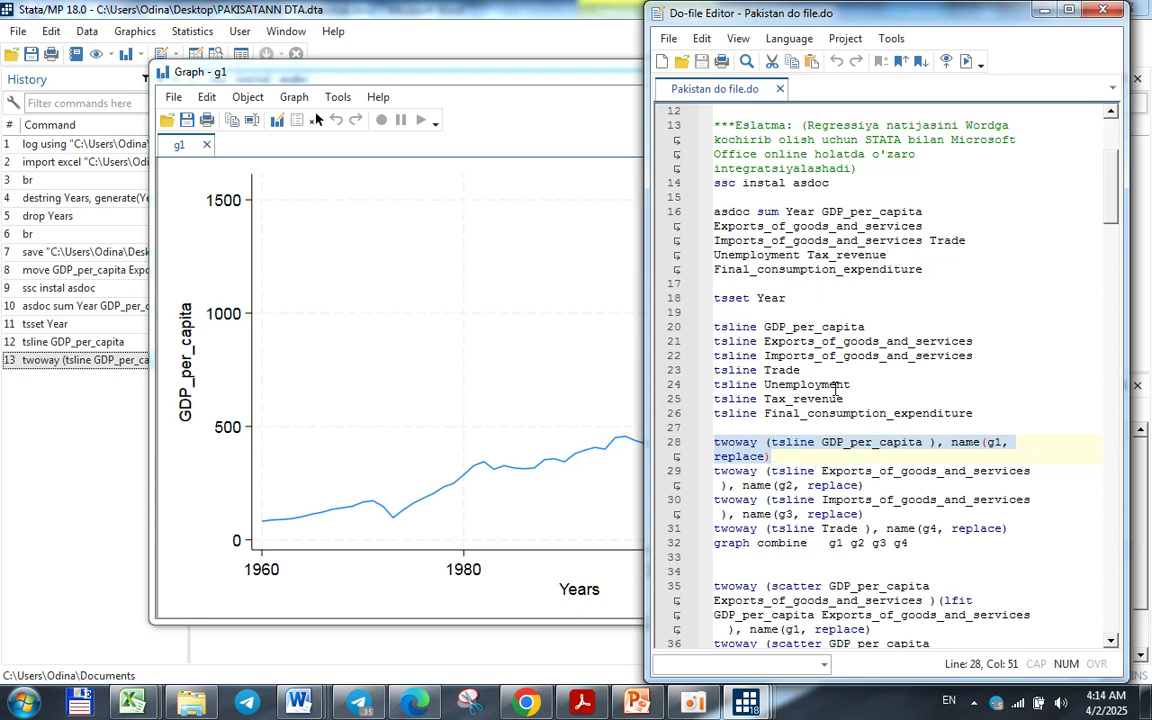
left_click(966, 63)
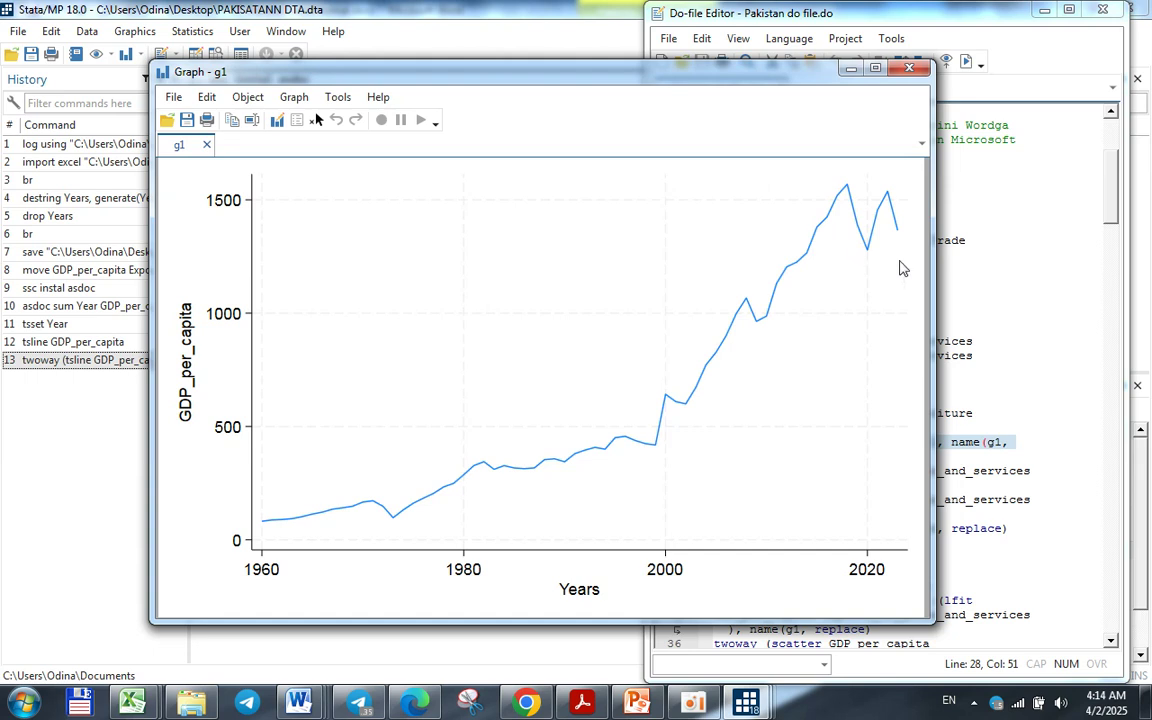
left_click(907, 69)
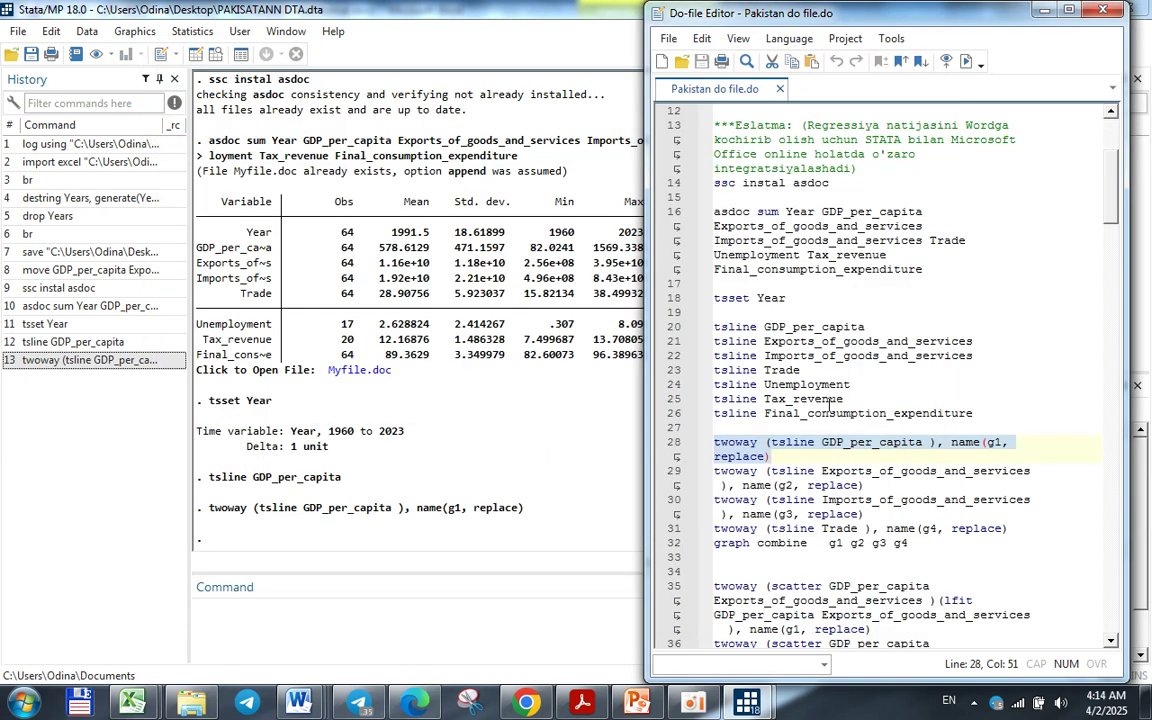
- Copy the first twoway scatter and lfit command for GDP_per_capita on Exports_of_goods_and_services, named g1, from the do-file and run it
key("Down")
scroll(762, 485, "down", 4)
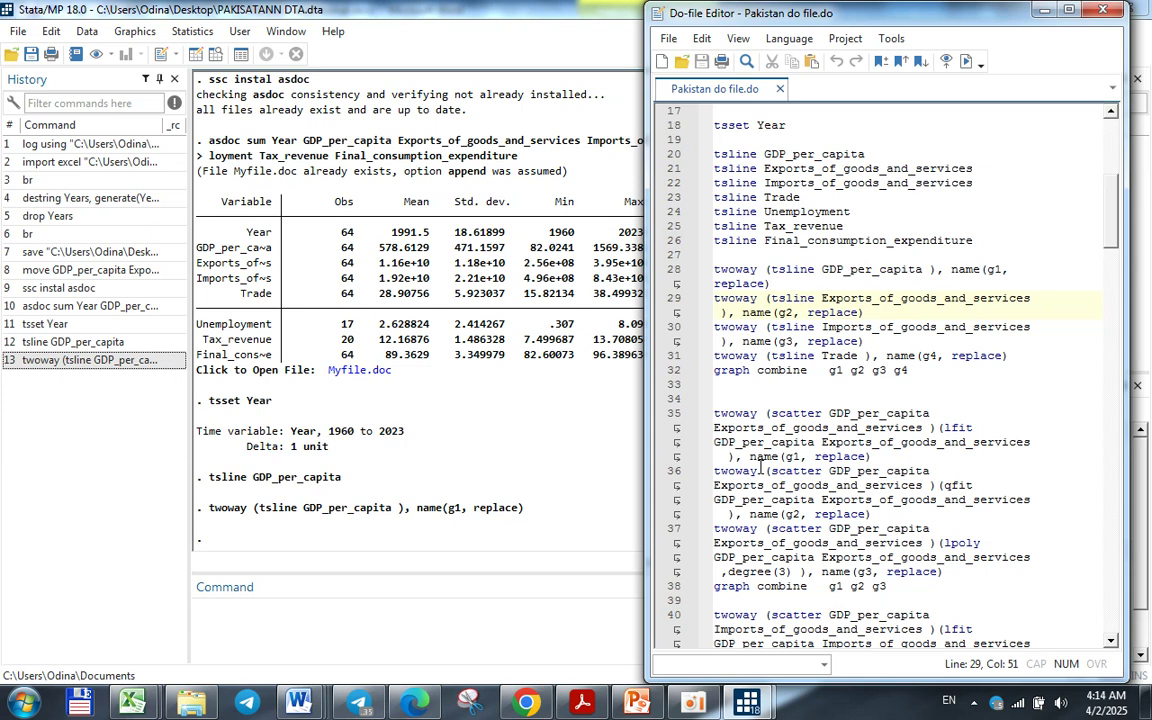
left_click_drag(713, 413, 945, 455)
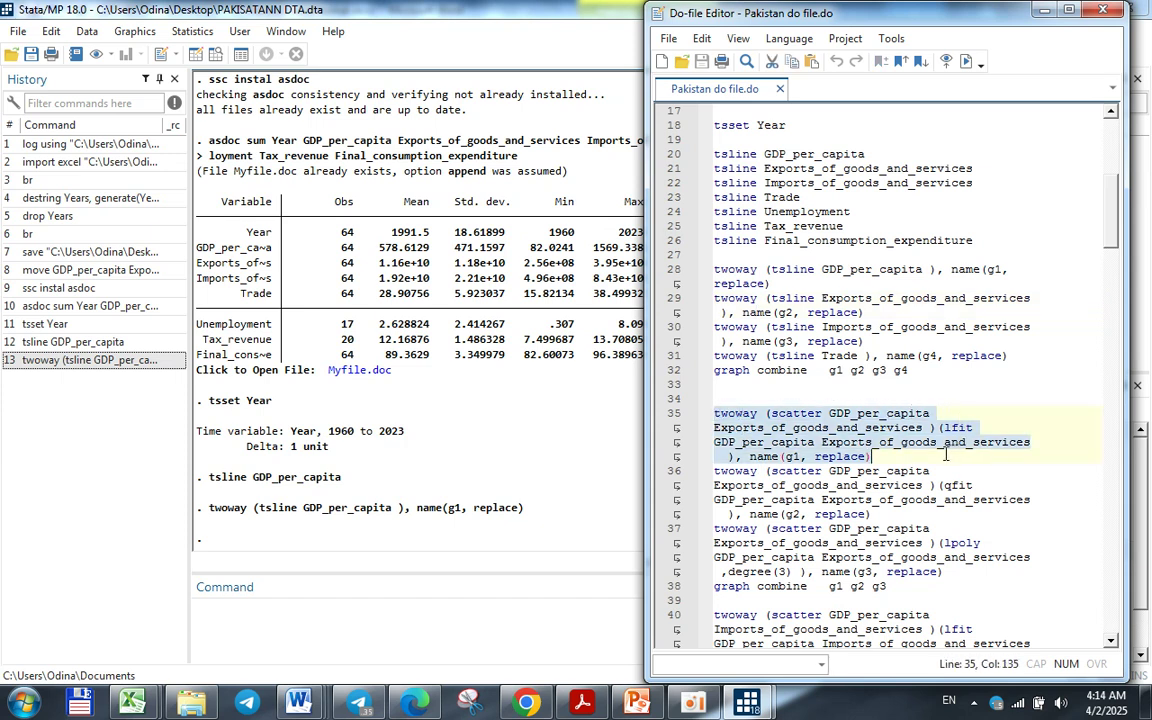
key("ctrl+c")
left_click(380, 635)
key("ctrl+v")
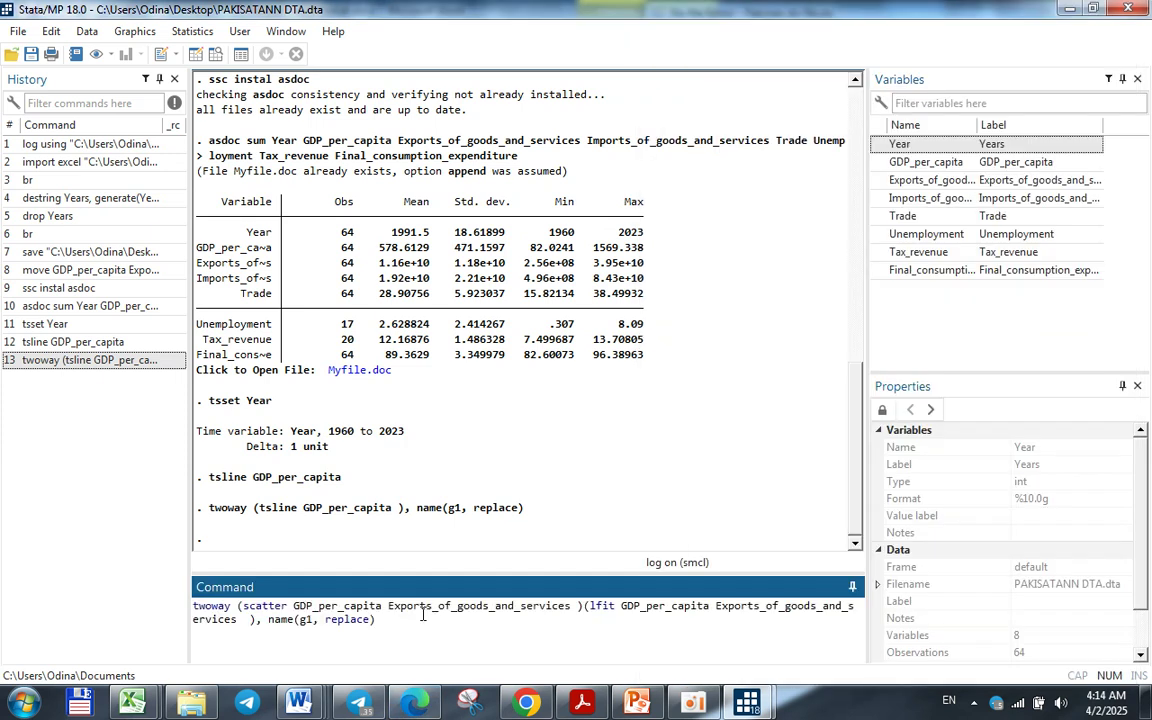
key("Return")
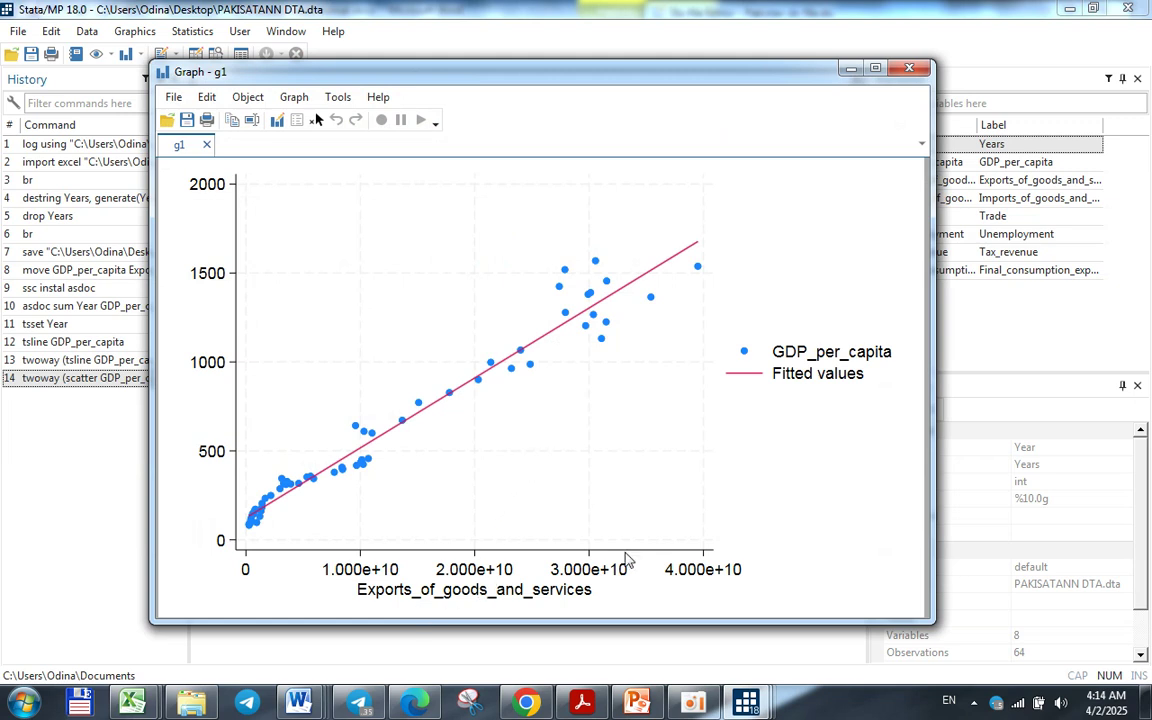
- Close the g1 graph, then run histogram Exports_of_goods_and_services, kdensity norm and close its graph after viewing it
left_click(691, 703)
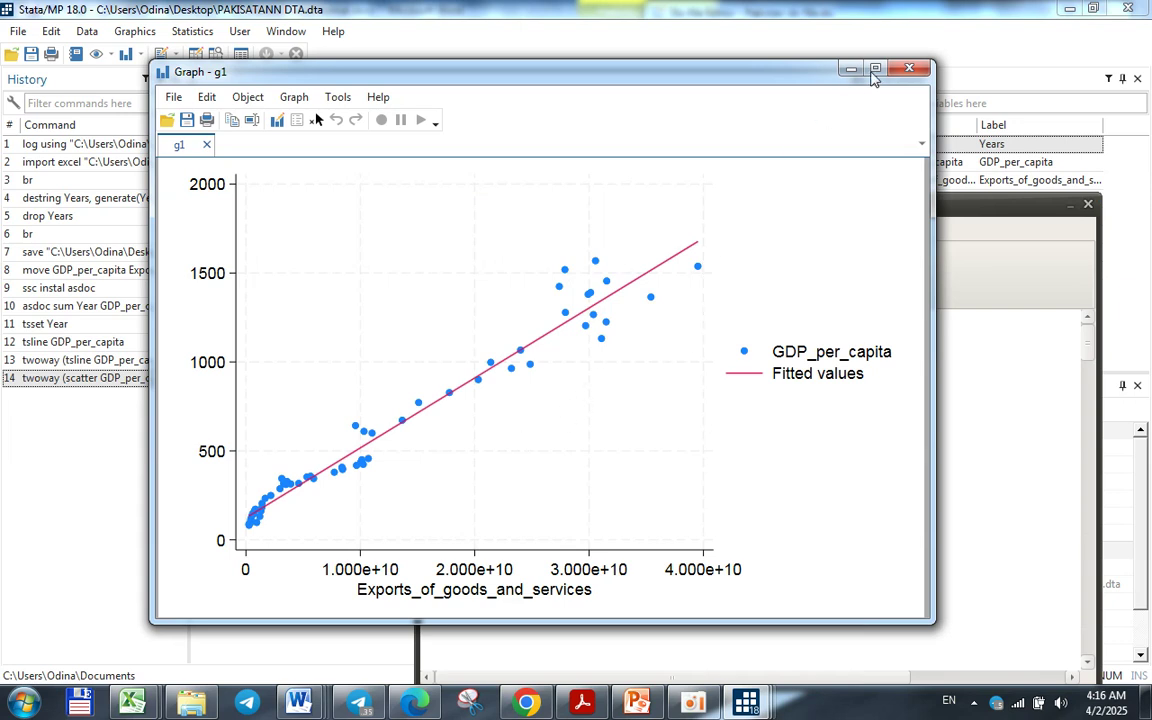
left_click(909, 68)
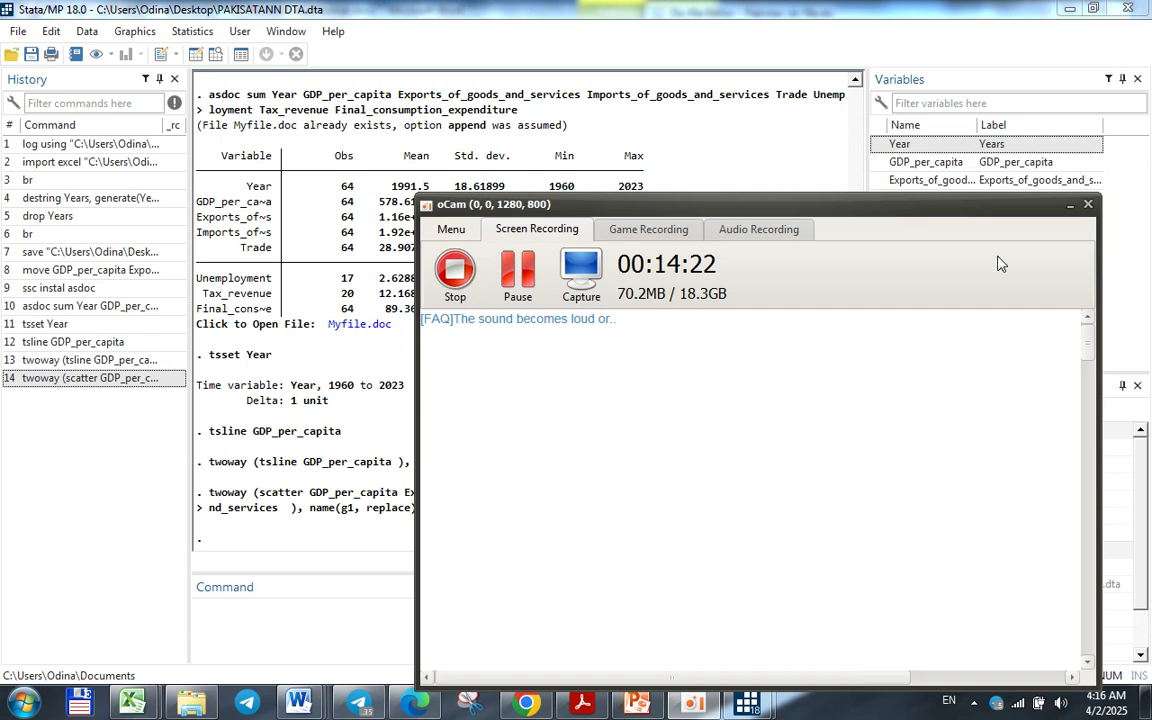
left_click(620, 636)
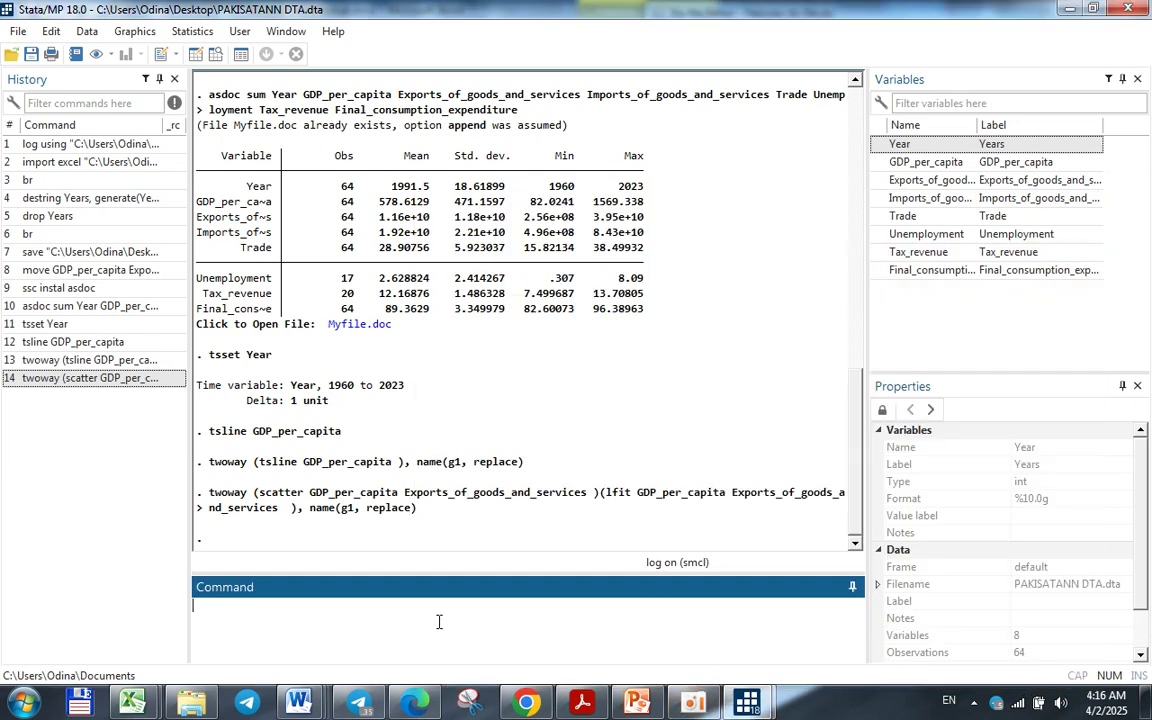
type("histogram")
double_click(880, 183)
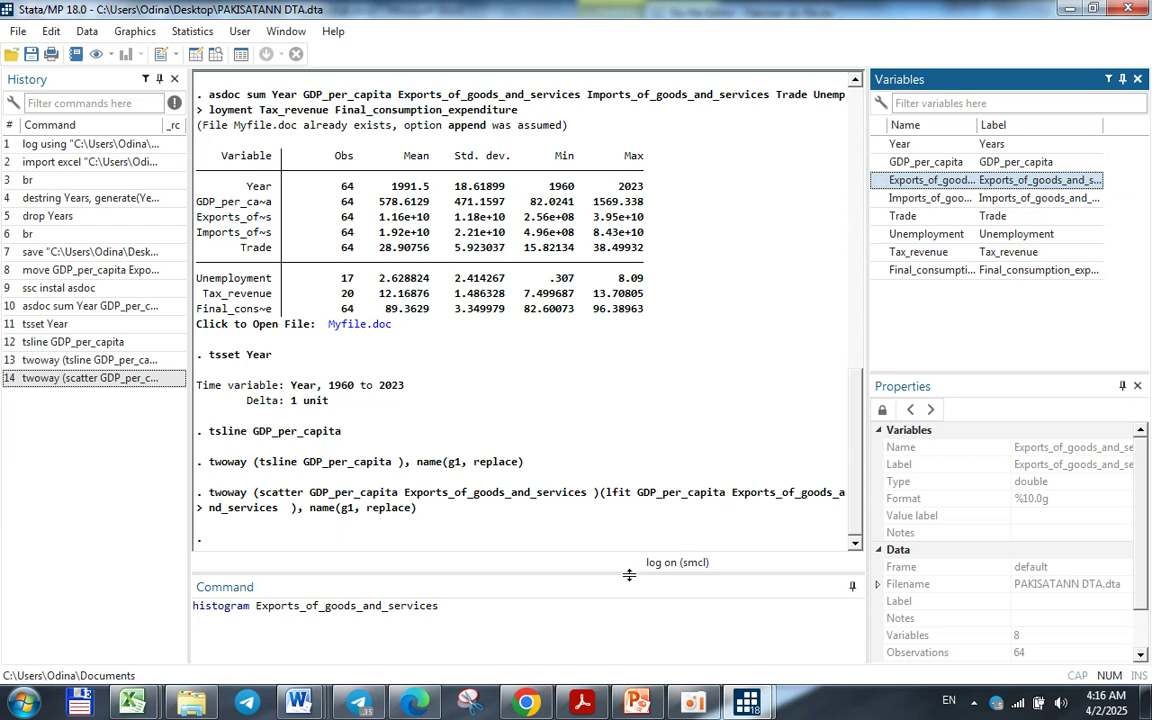
type(",")
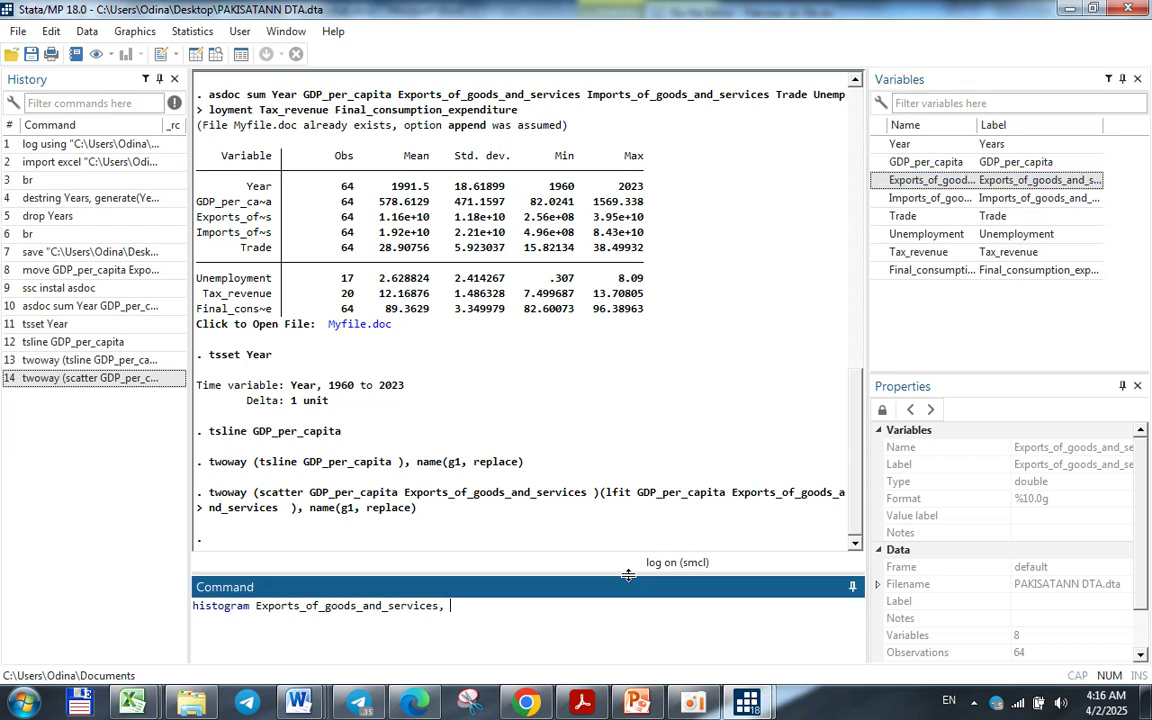
type(" kdensity norm")
key("Return")
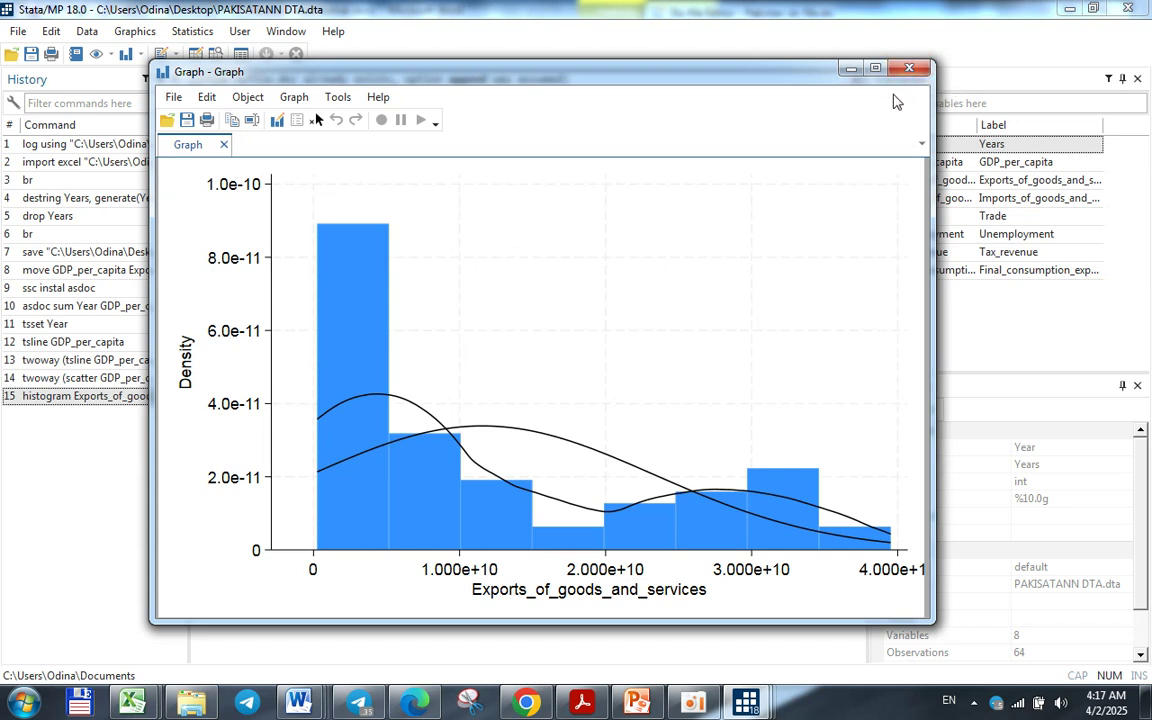
left_click(910, 68)
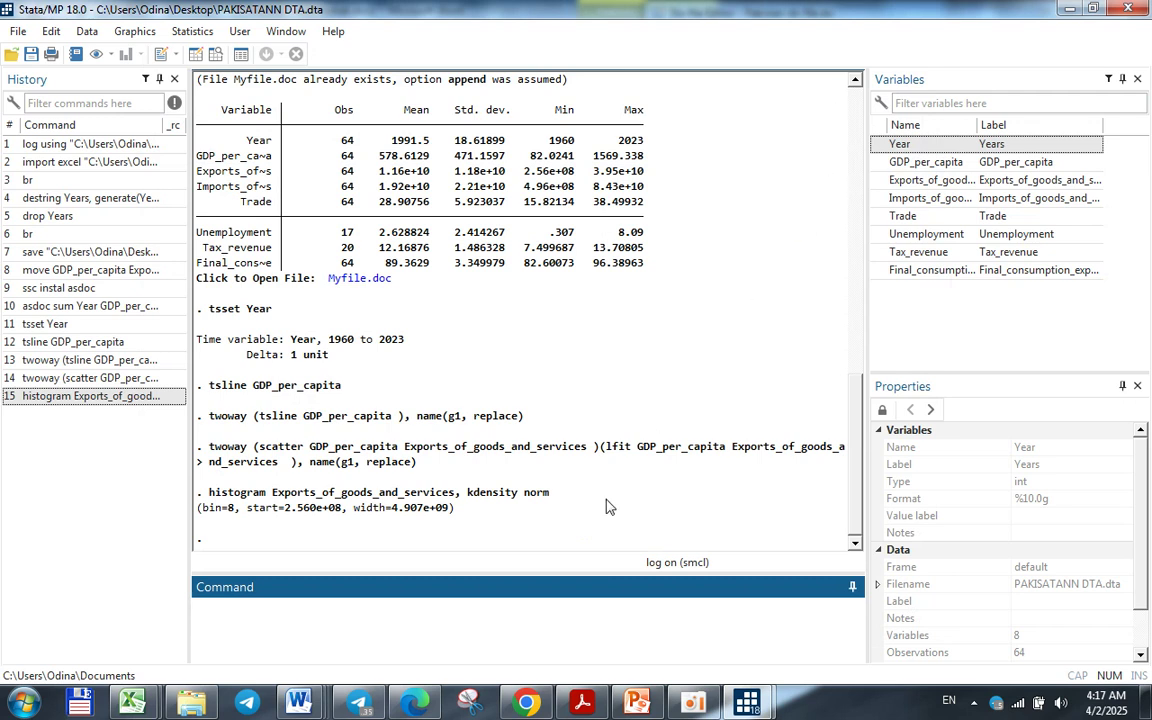
- Switch to Pakistan word format.docx in Word and look through its correlation and OLS regression method sections
mouse_move(298, 702)
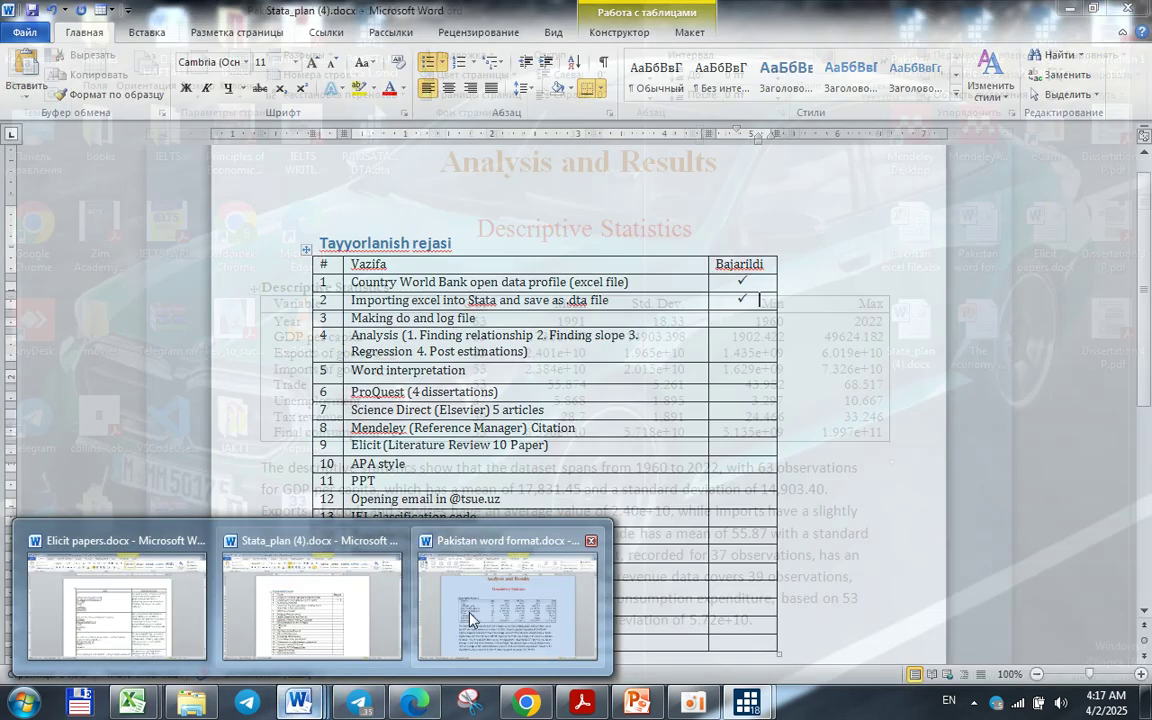
left_click(476, 609)
scroll(962, 321, "down", 5)
left_click_drag(1147, 215, 1147, 188)
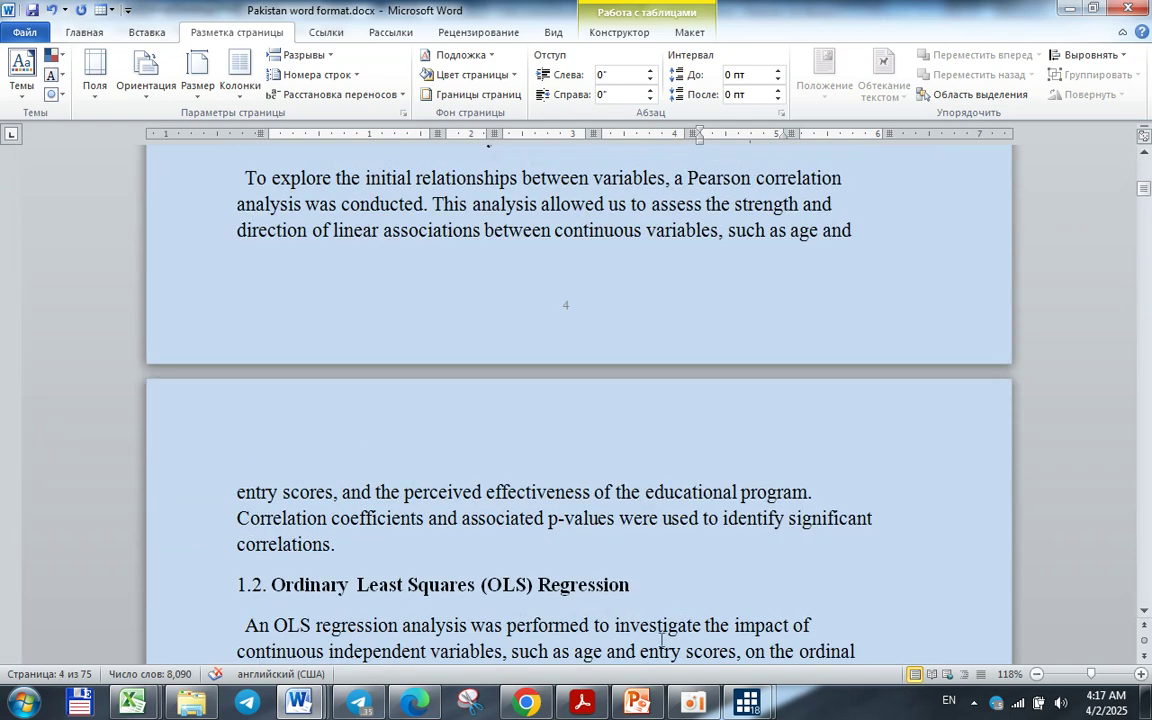
- Return to Stata, run graph box GDP_per_capita, and close the box plot after viewing it
mouse_move(745, 703)
left_click(728, 645)
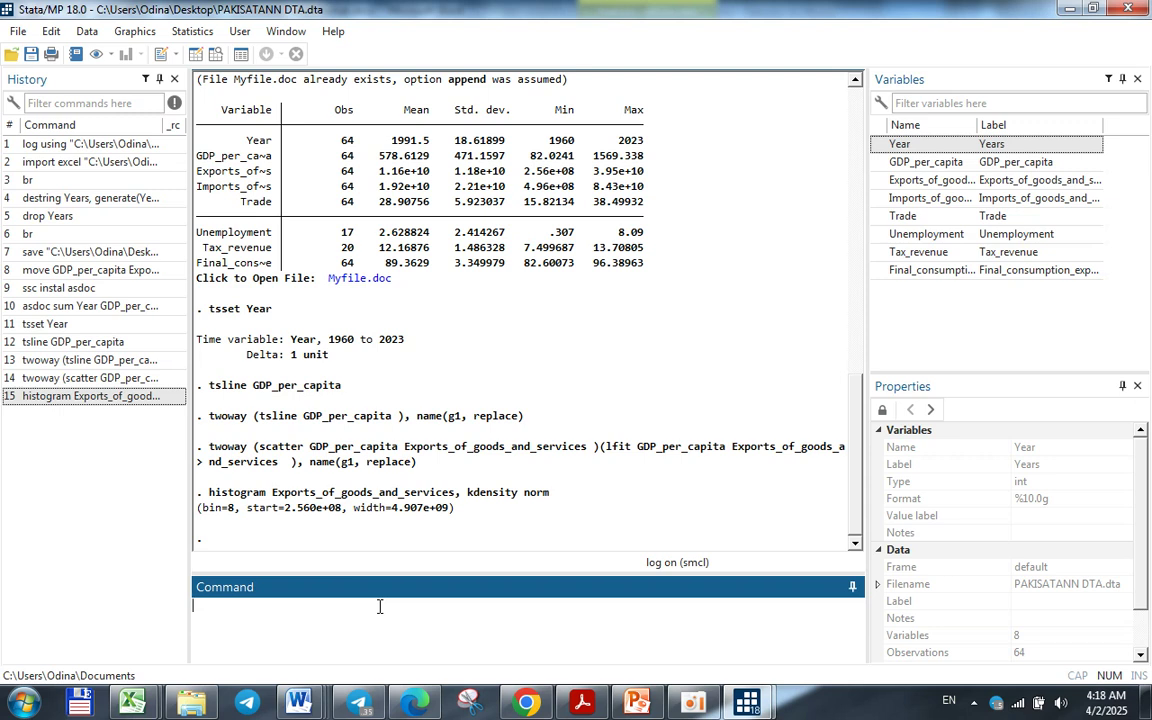
type("graph box")
left_click(879, 163)
key("Return")
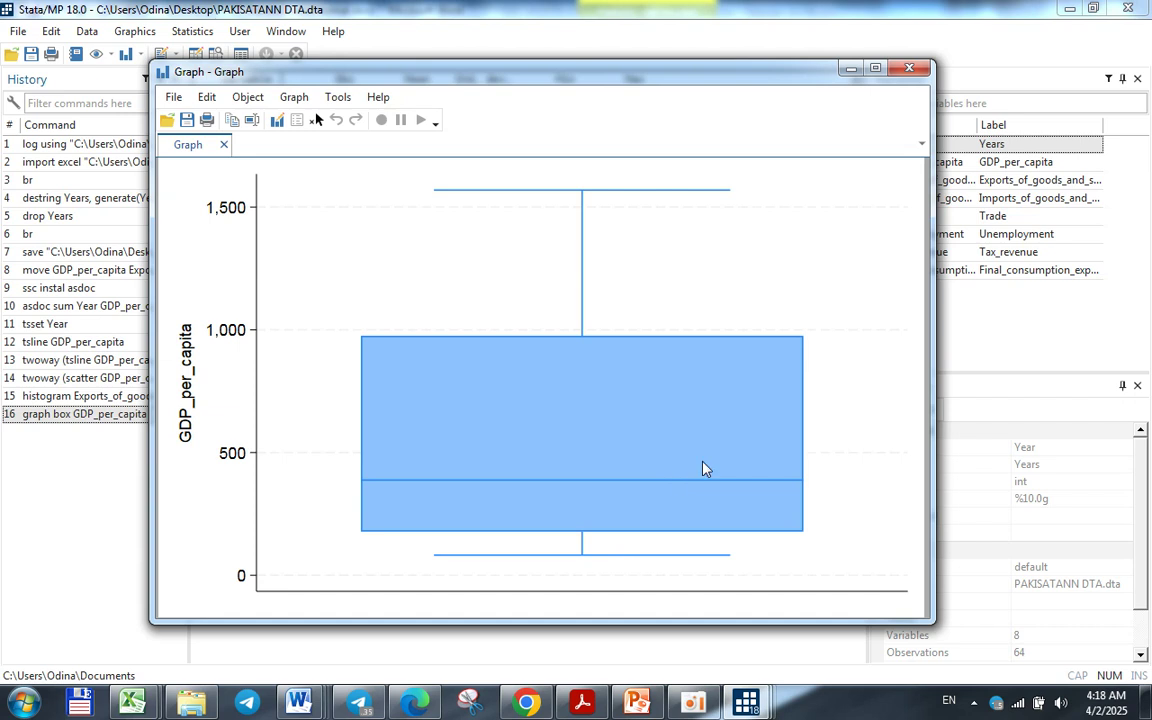
left_click(908, 70)
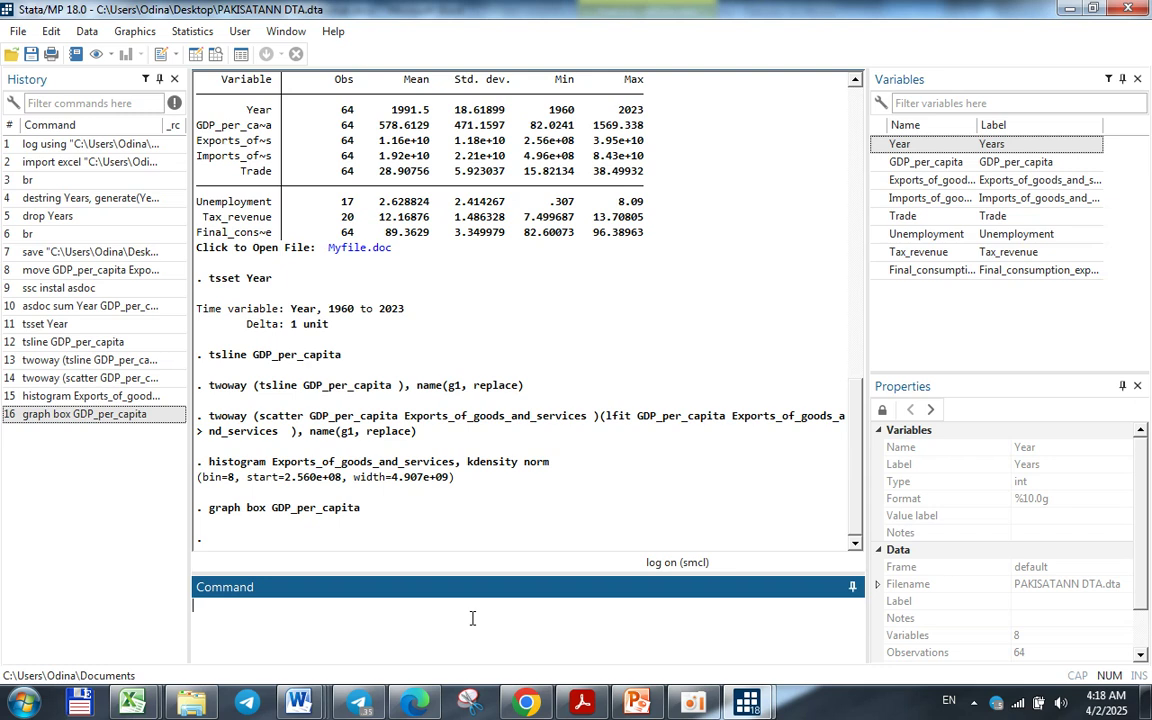
- Run asdoc pwcorr on all variables from GDP_per_capita through Final_consumption_expenditure, leaving out Year
type("asdoc pwcorr")
left_click(879, 163)
left_click(878, 181)
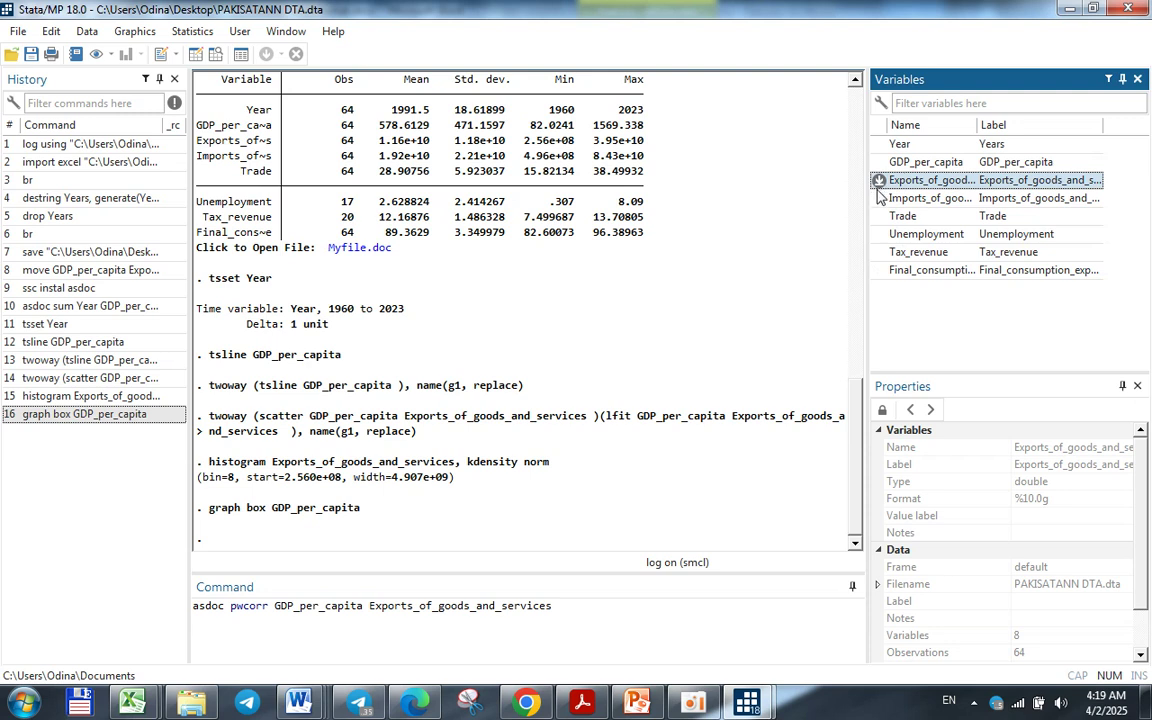
left_click(879, 198)
left_click(879, 216)
left_click(879, 234)
left_click(879, 252)
left_click(879, 270)
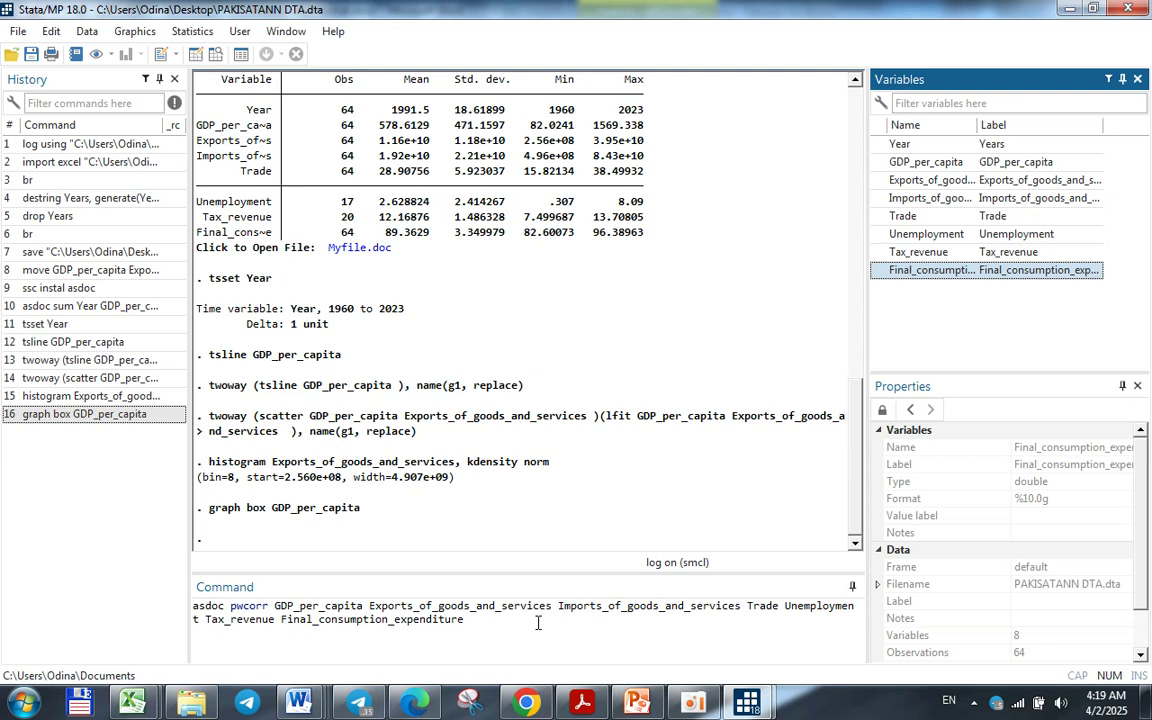
key("Return")
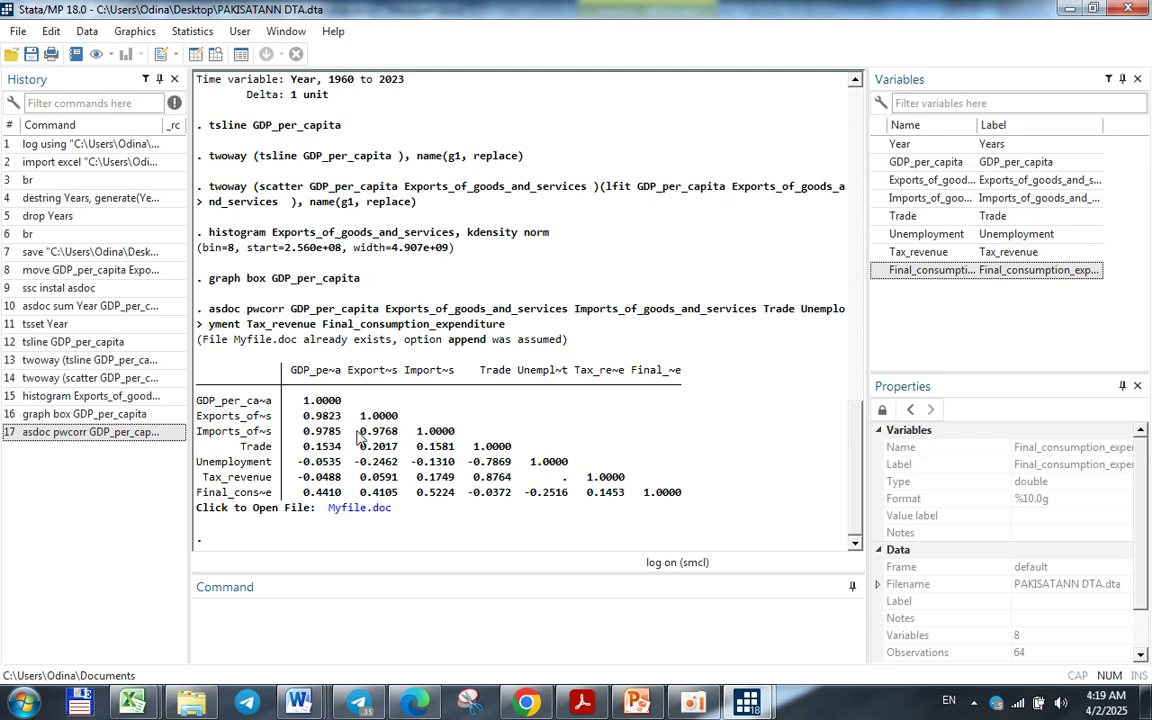
- Run the Shapiro-Wilk test with swilk on all variables from GDP_per_capita through Final_consumption_expenditure
left_click(346, 624)
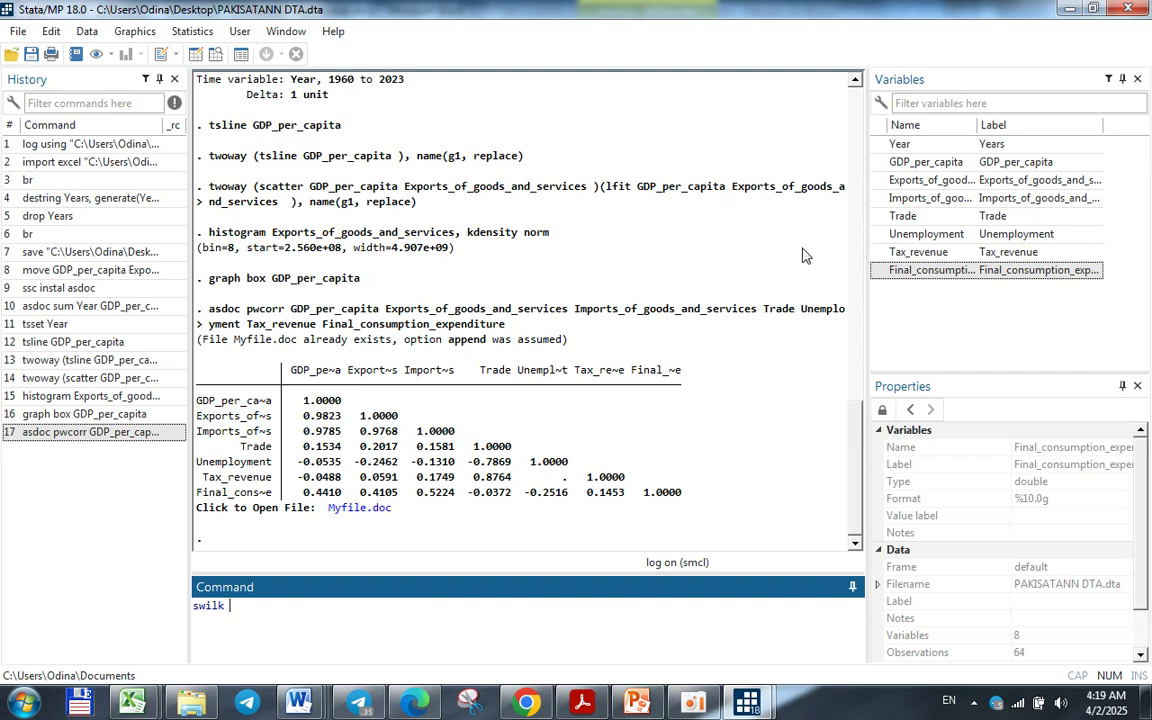
mouse_move(879, 165)
left_click(879, 163)
left_click(879, 181)
left_click(879, 198)
left_click(879, 216)
left_click(879, 234)
left_click(879, 252)
left_click(879, 271)
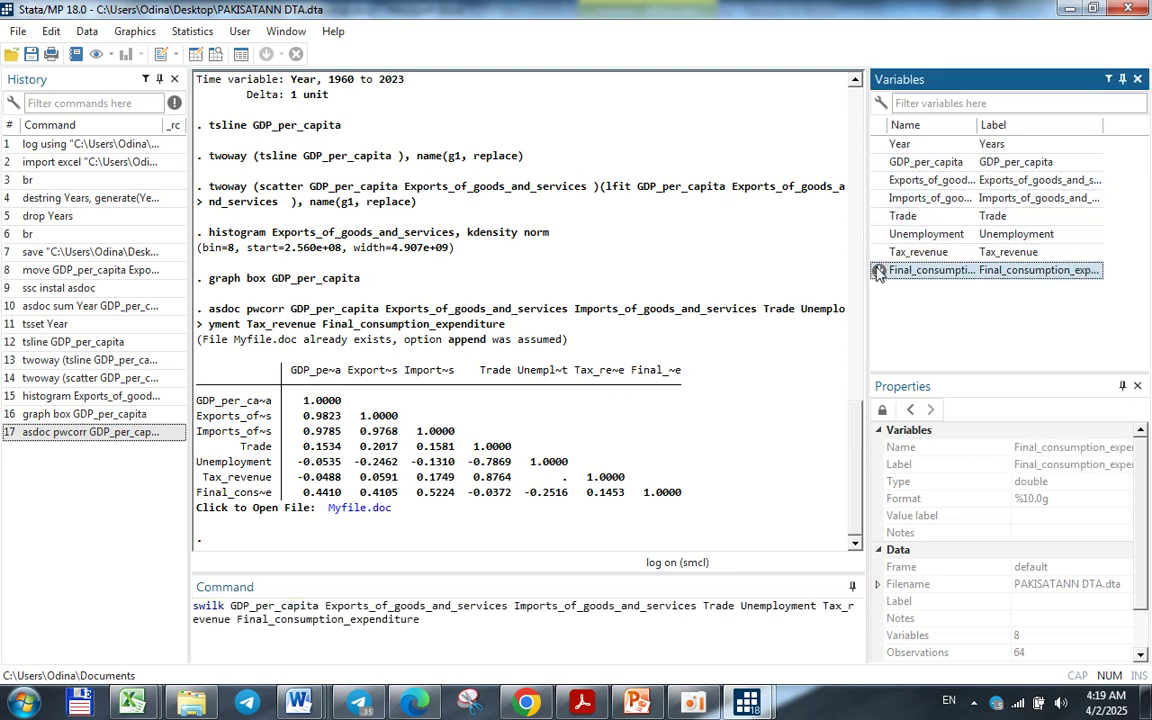
left_click(454, 619)
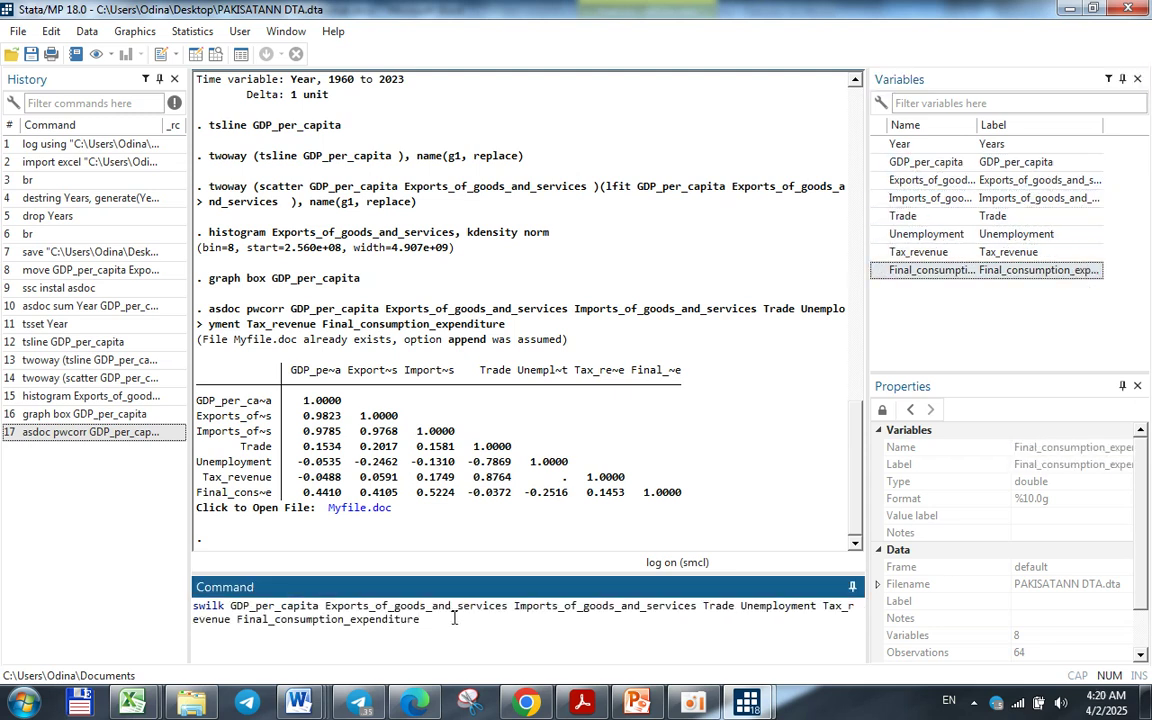
key("Return")
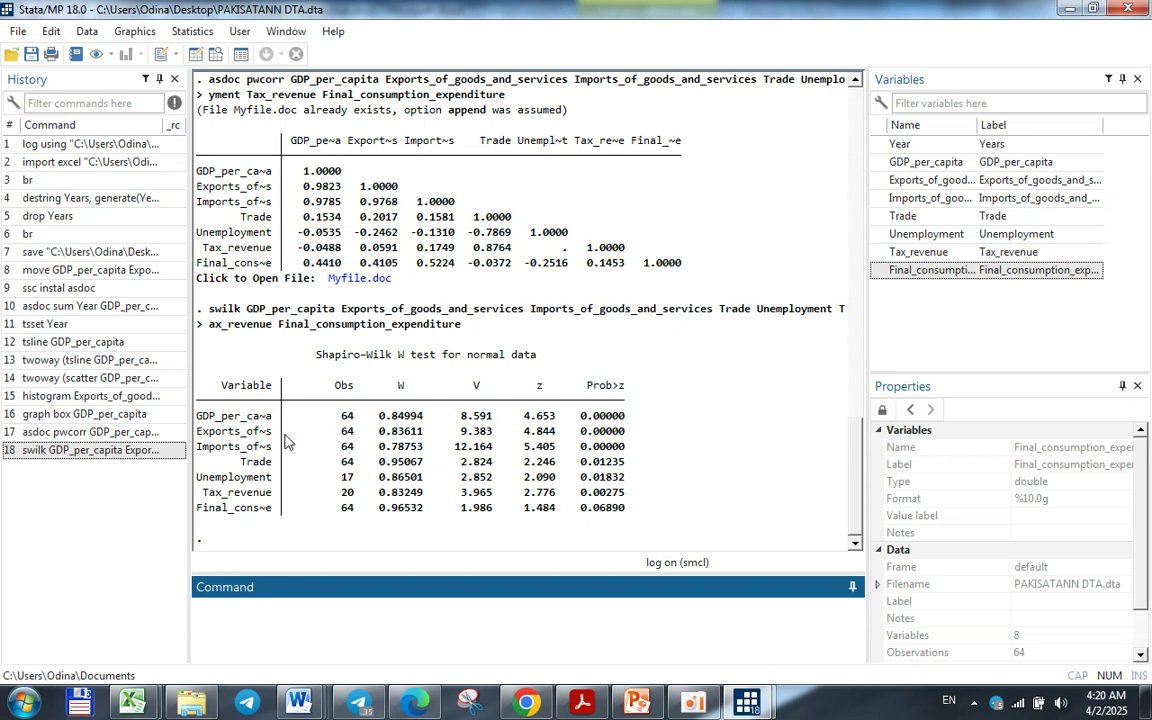
- Examine the Shapiro-Wilk table's Prob>z values for each variable, dismissing the Windows colour scheme prompt
left_click_drag(346, 418, 237, 425)
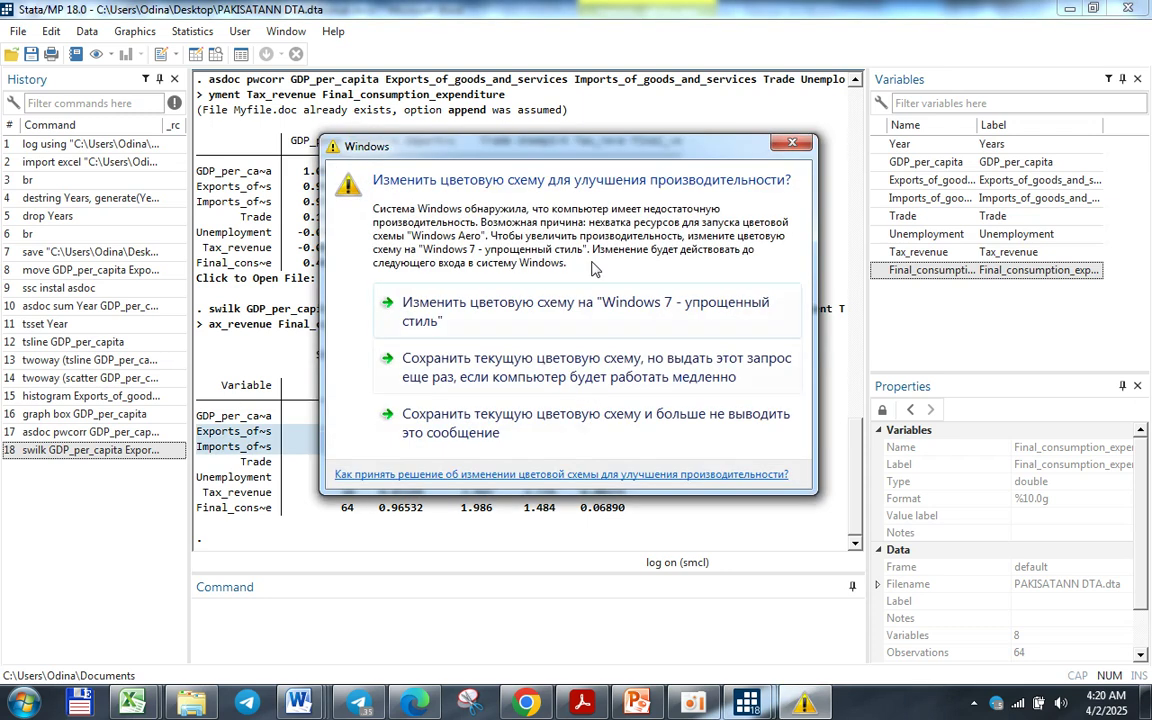
left_click(791, 143)
left_click(567, 392)
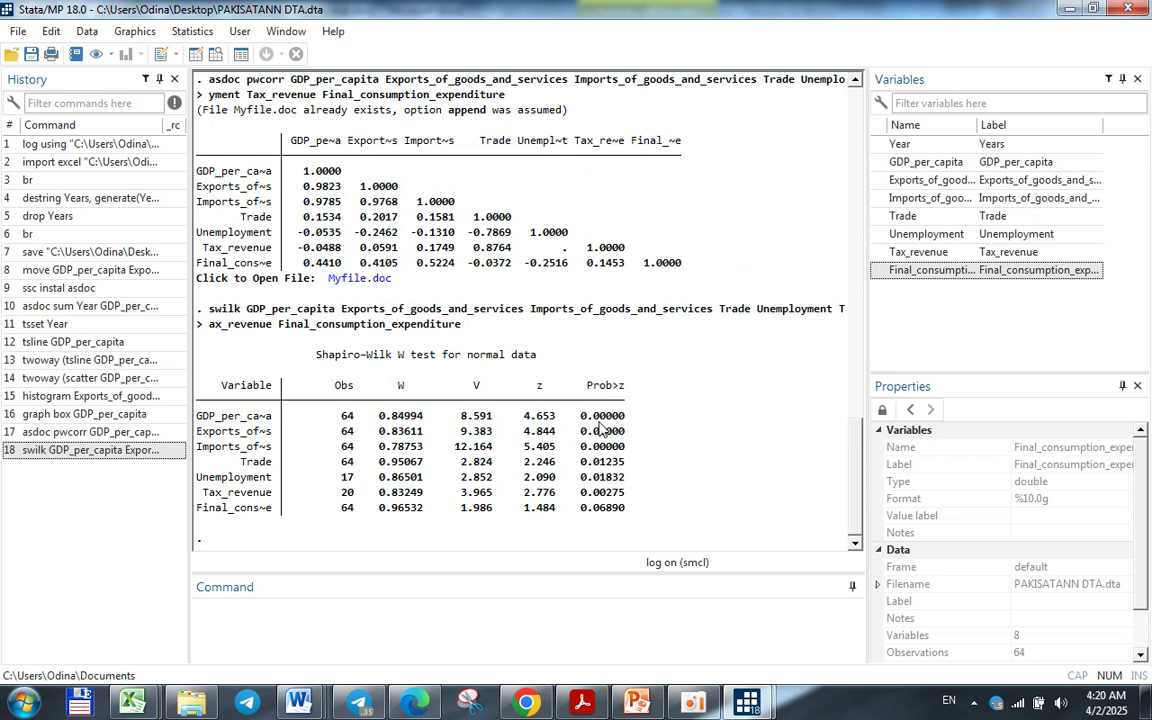
left_click_drag(588, 415, 605, 423)
left_click(610, 431)
left_click_drag(590, 415, 597, 432)
left_click(597, 432)
left_click_drag(599, 509, 629, 511)
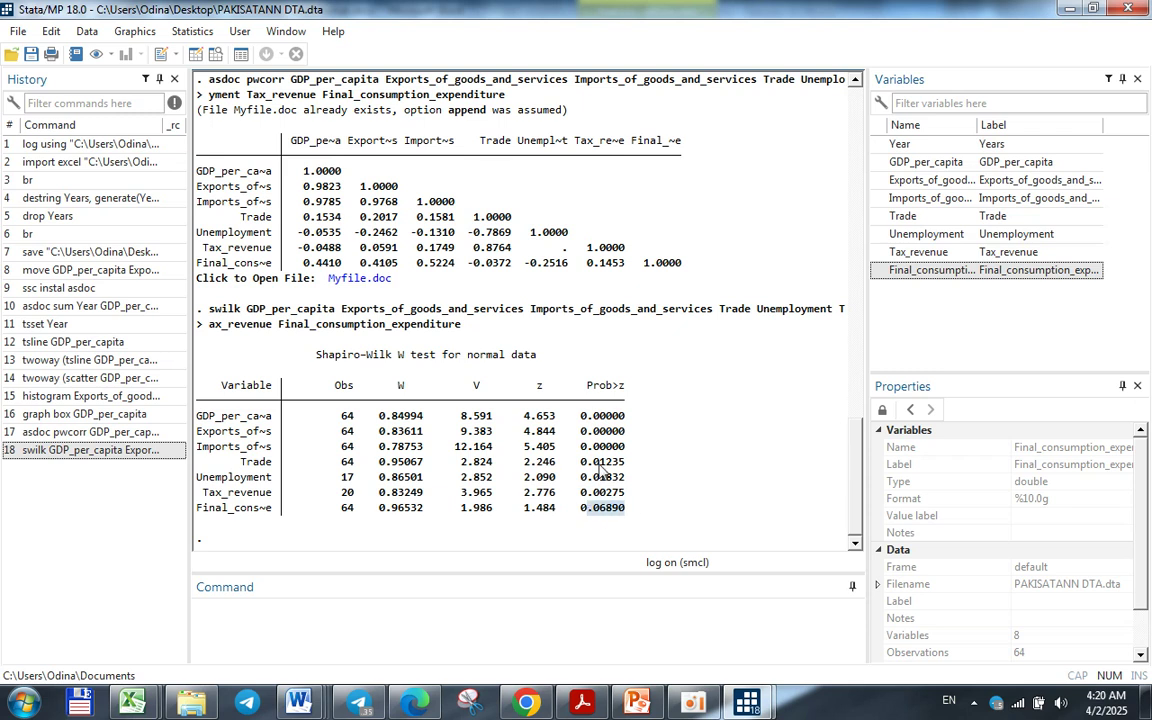
left_click(340, 610)
left_click(336, 622)
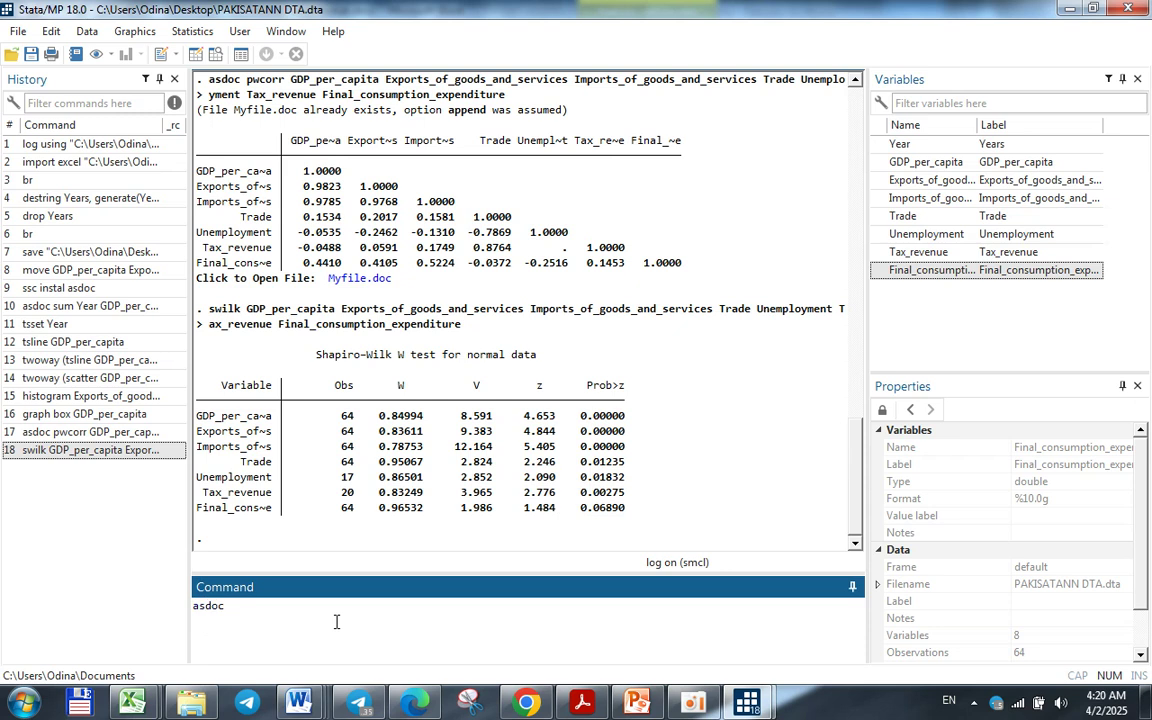
key("BackSpace")
key("BackSpace")
key("BackSpace")
- Open Pakistan do file.do and copy the pnorm GDP_per_capita command from its pnorm section
left_click(747, 702)
left_click(815, 585)
left_click(838, 393)
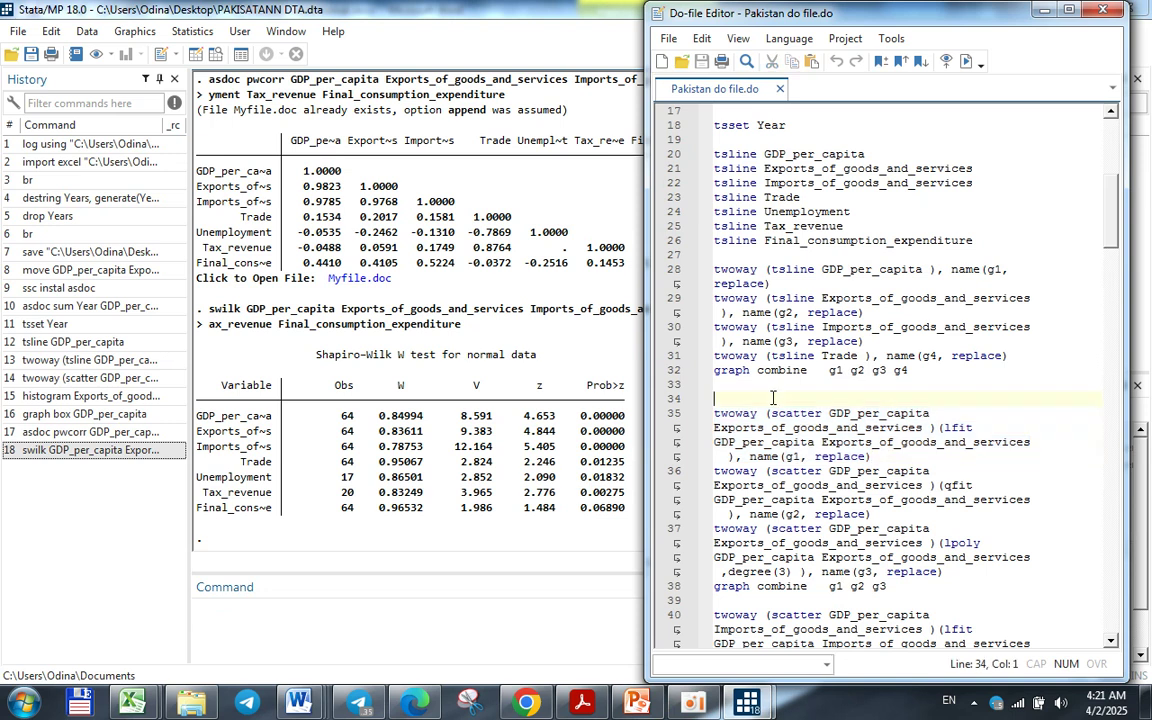
scroll(790, 396, "down", 4)
scroll(775, 398, "down", 4)
scroll(773, 385, "down", 9)
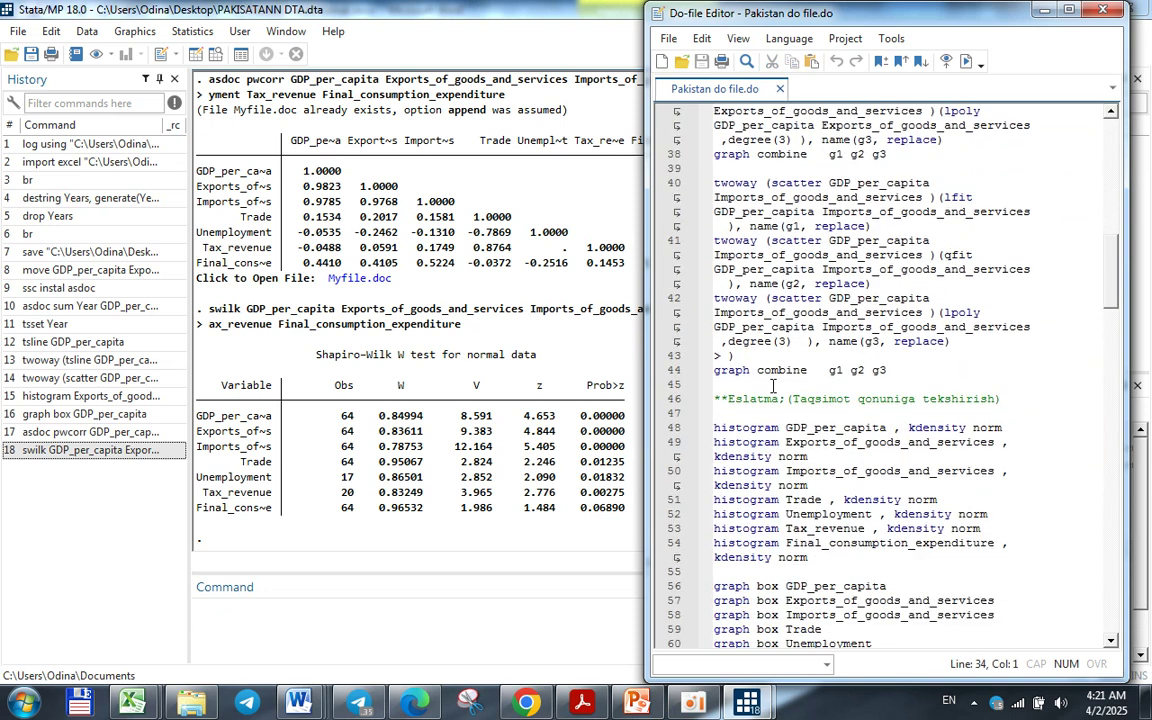
scroll(773, 385, "down", 3)
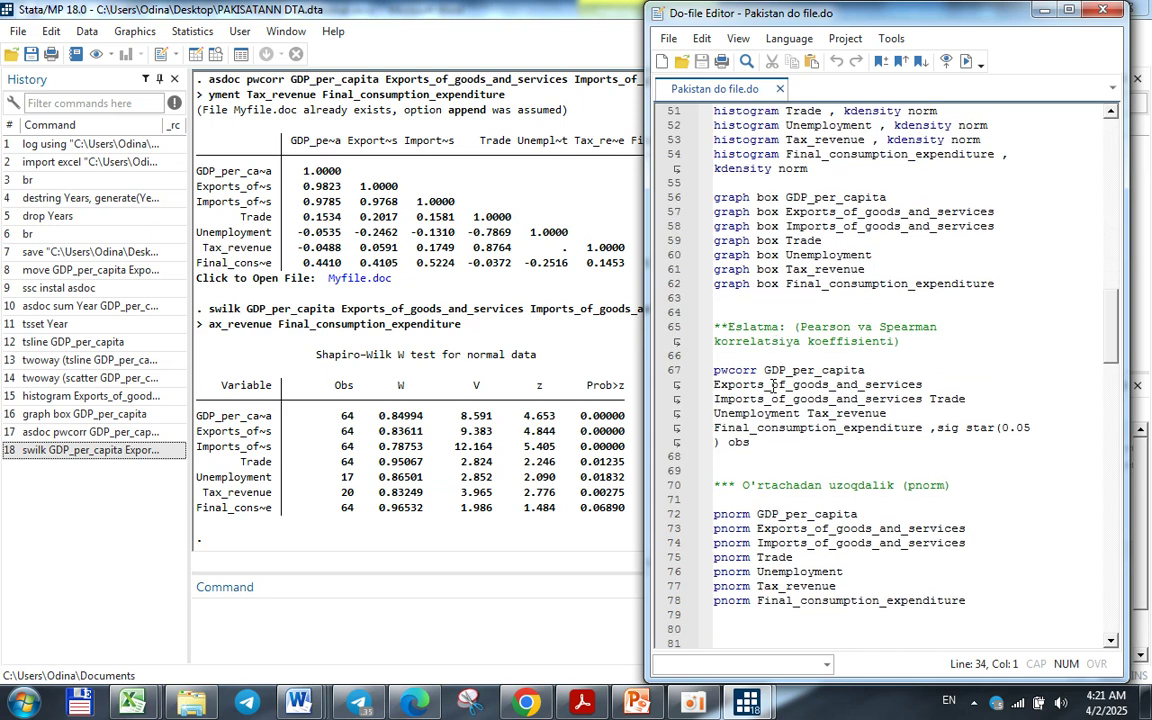
scroll(773, 386, "down", 2)
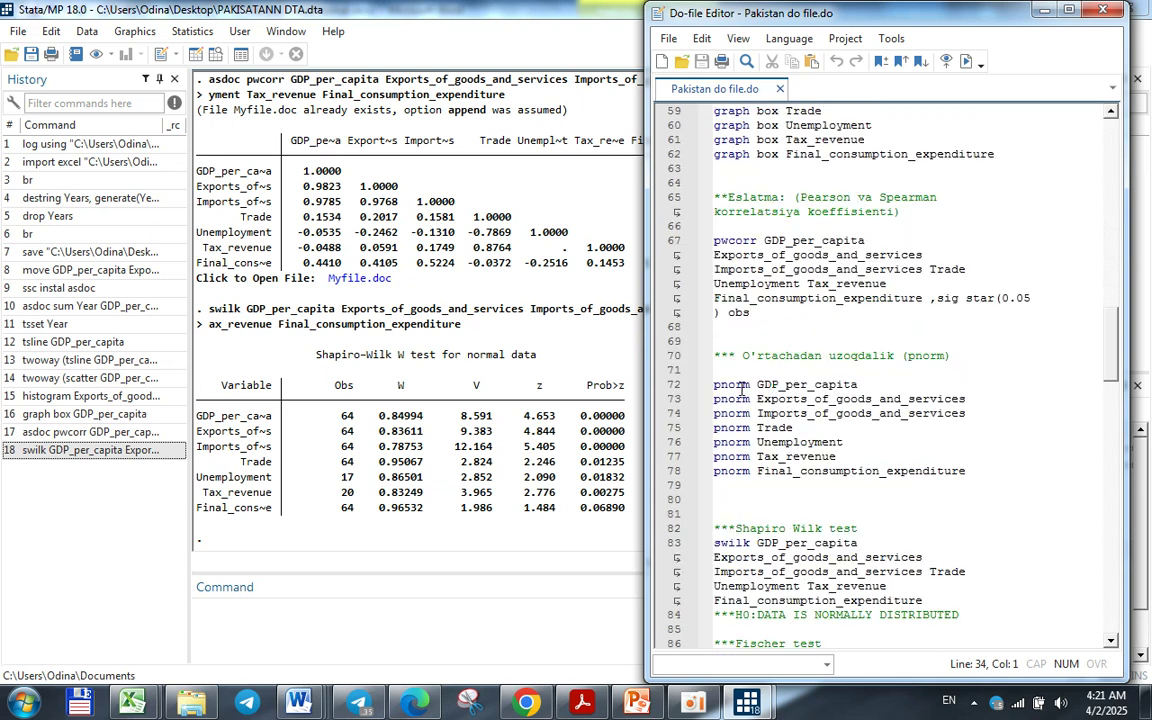
left_click_drag(716, 384, 862, 383)
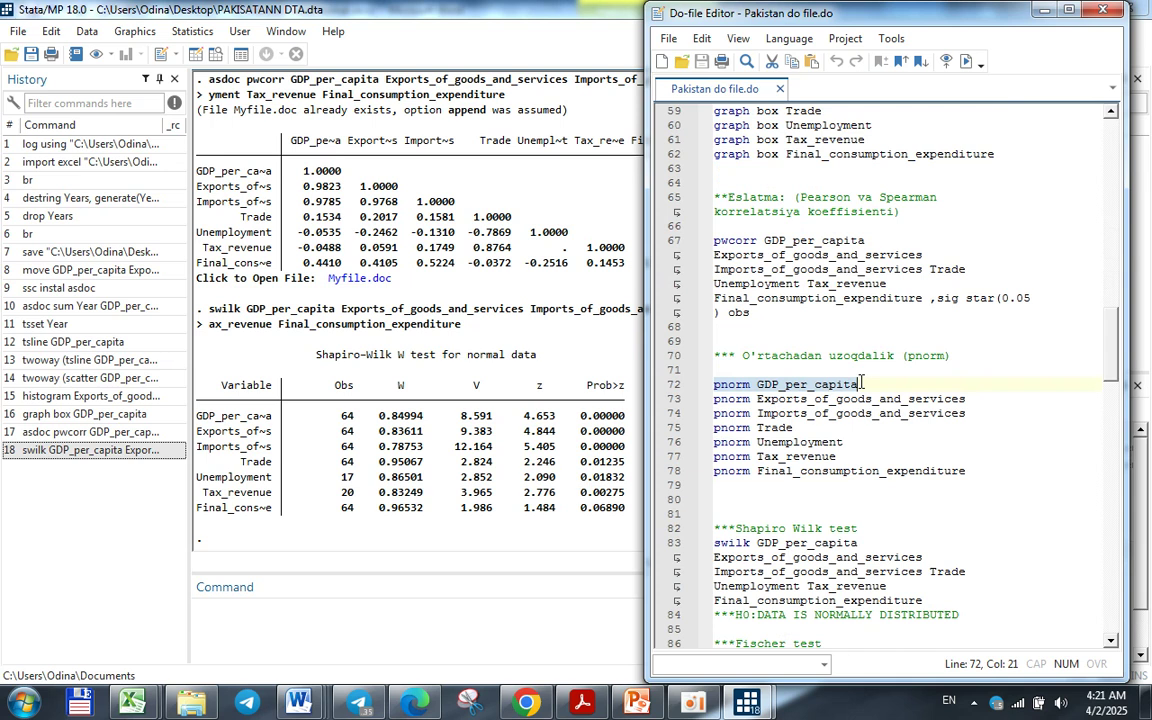
- Run pnorm GDP_per_capita in Stata and dismiss the normal probability plot after viewing it
left_click(473, 611)
type("pnorm GDP_per_capita")
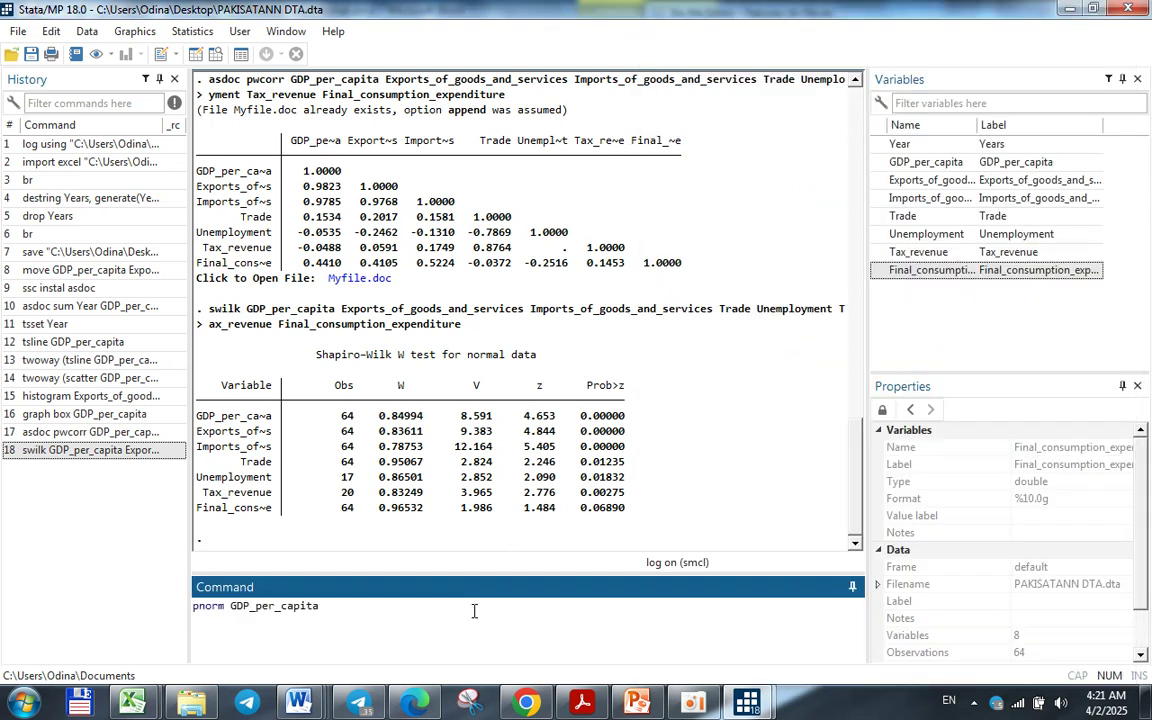
key("Return")
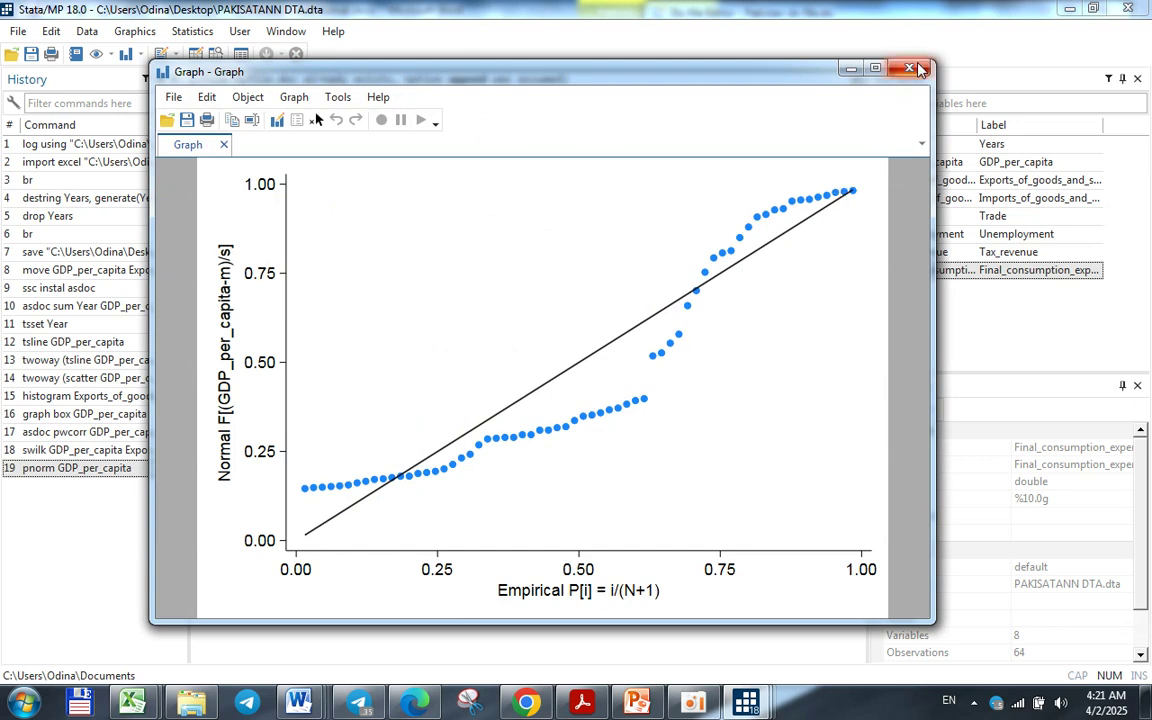
left_click(848, 67)
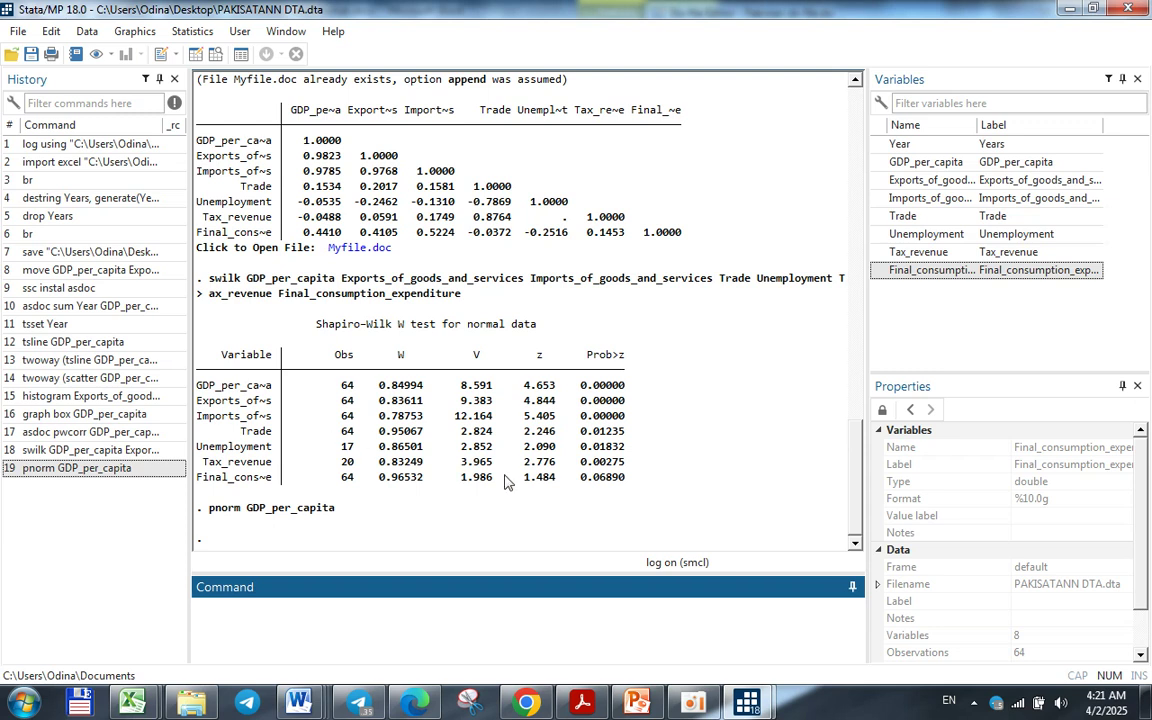
left_click(690, 705)
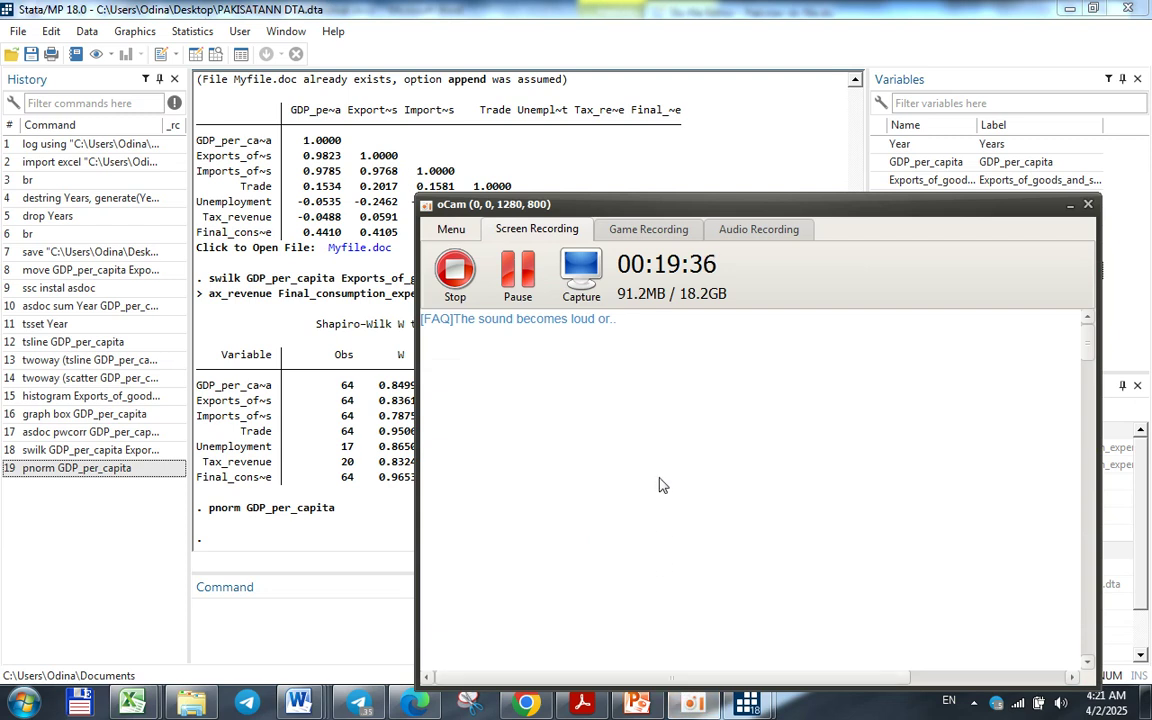
left_click(300, 389)
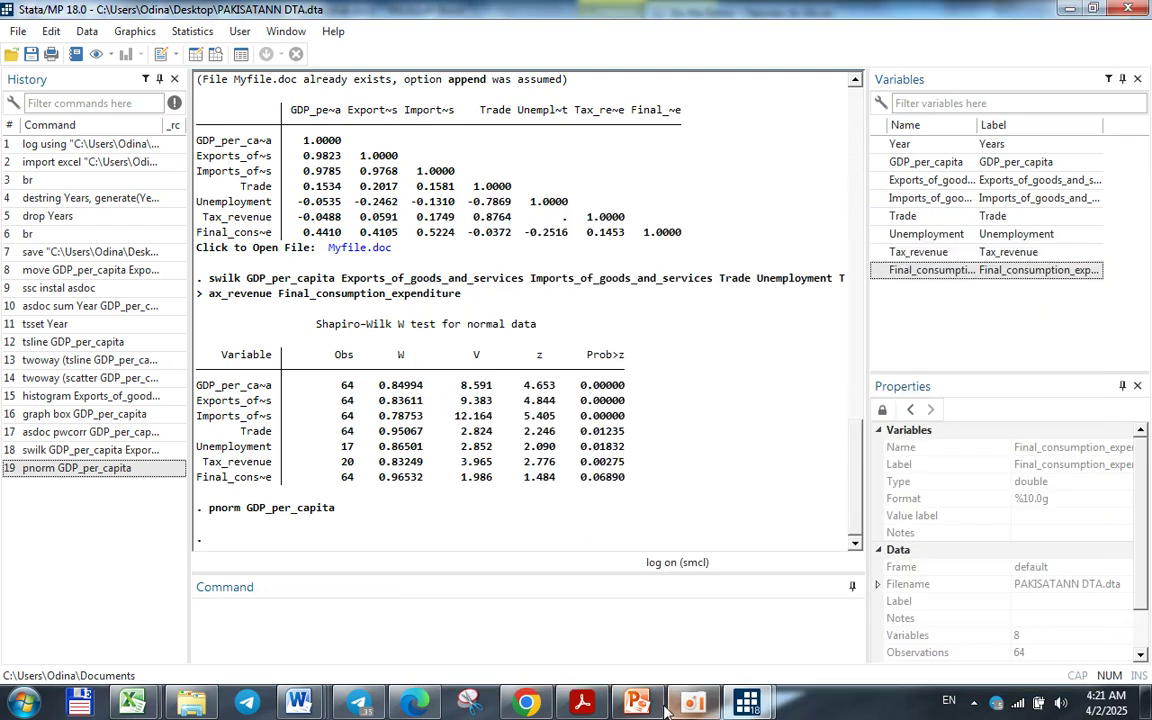
mouse_move(640, 708)
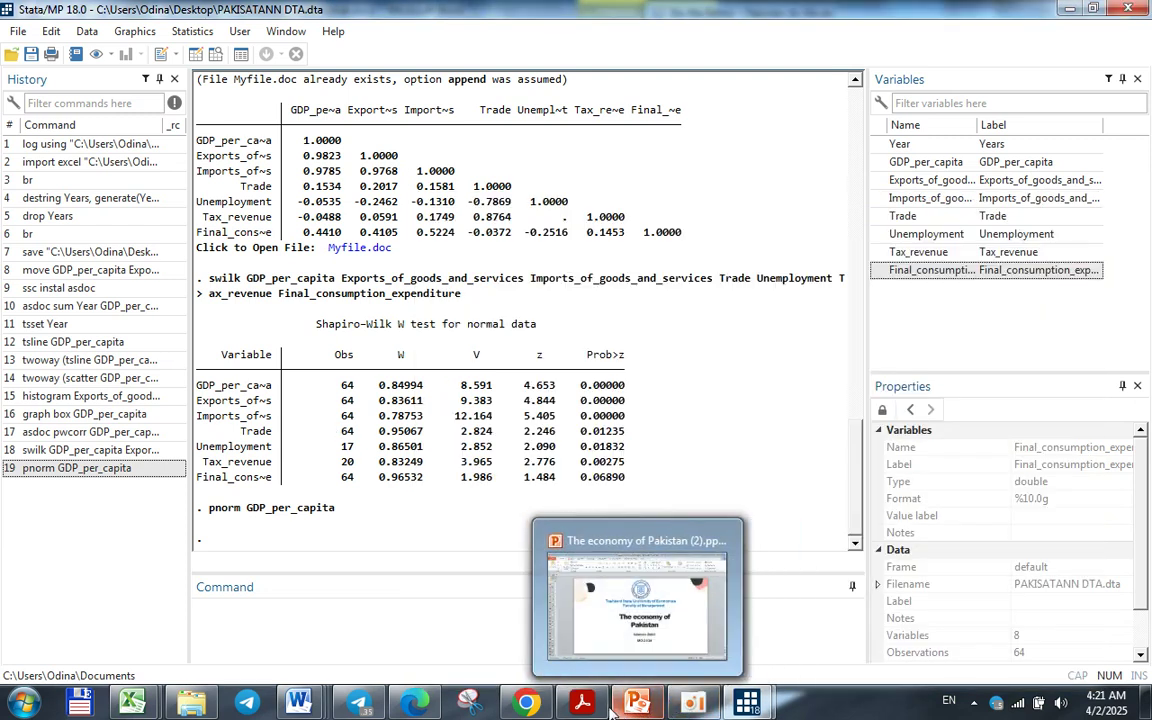
mouse_move(748, 703)
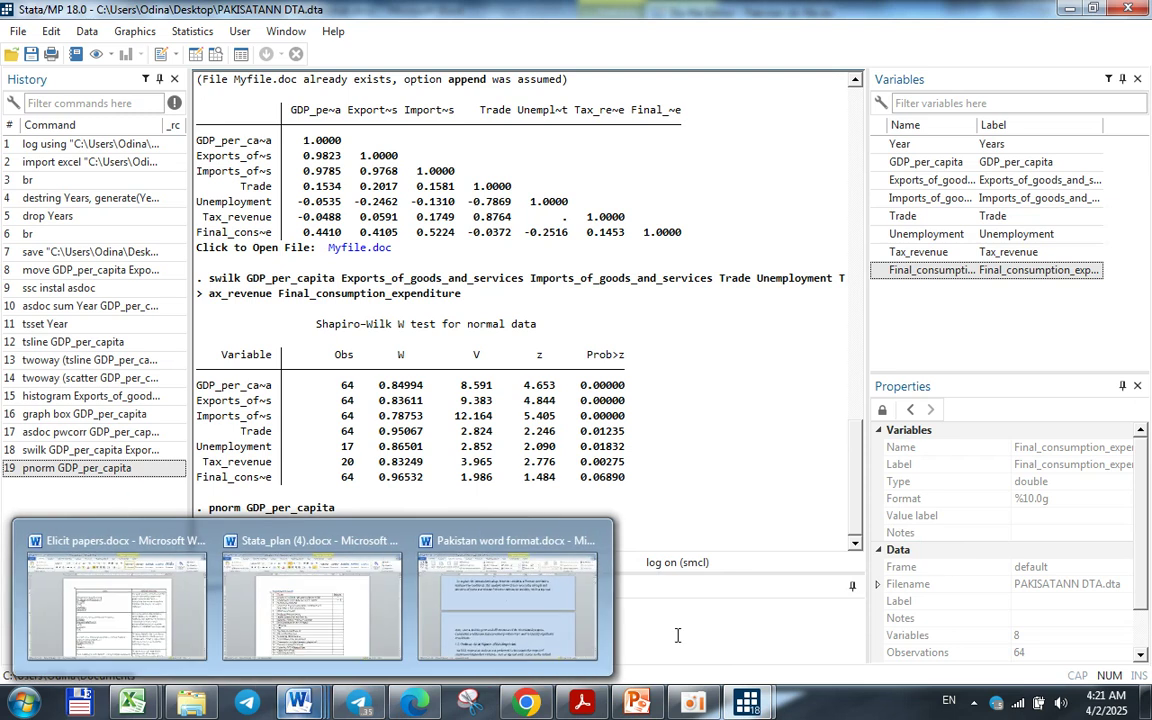
- Close the open Stata log with the log close command and check the closing entry in the results
left_click(671, 639)
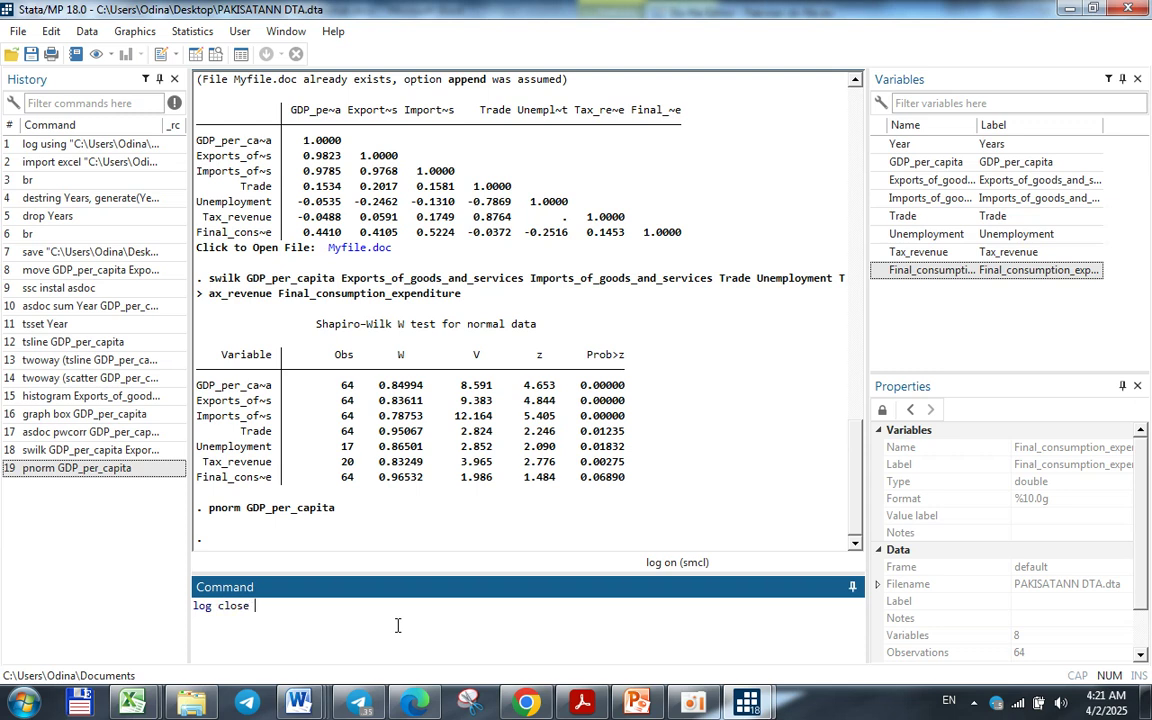
key("Return")
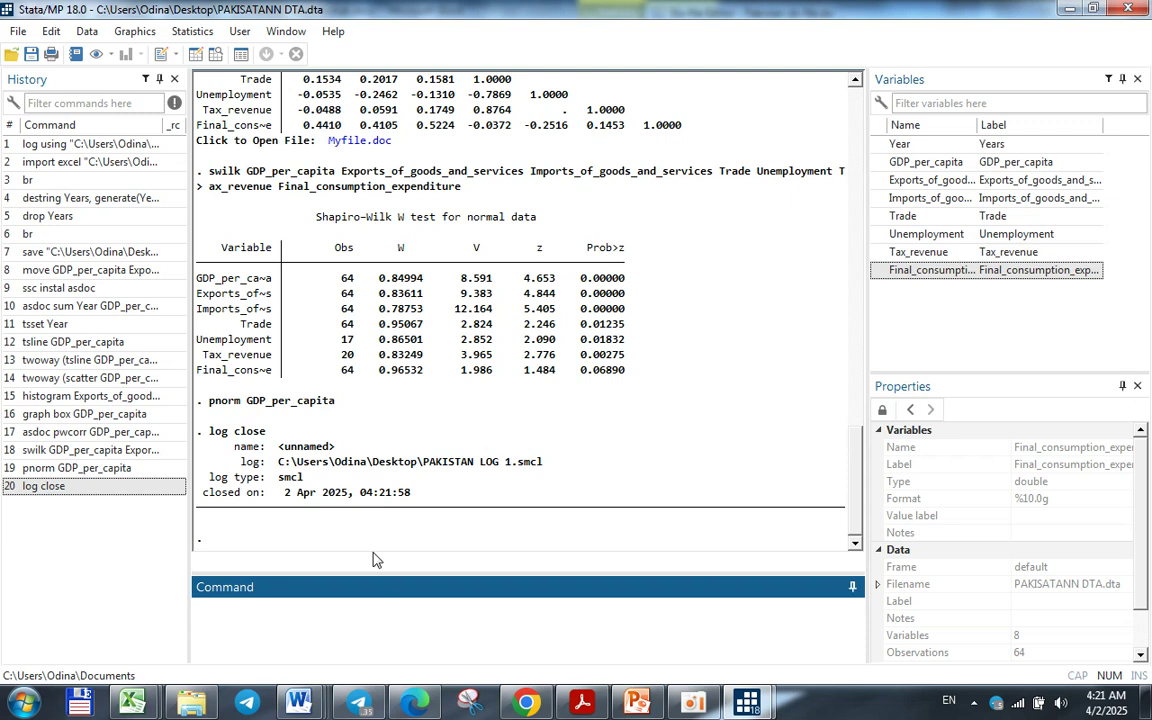
left_click_drag(198, 430, 375, 445)
left_click(375, 445)
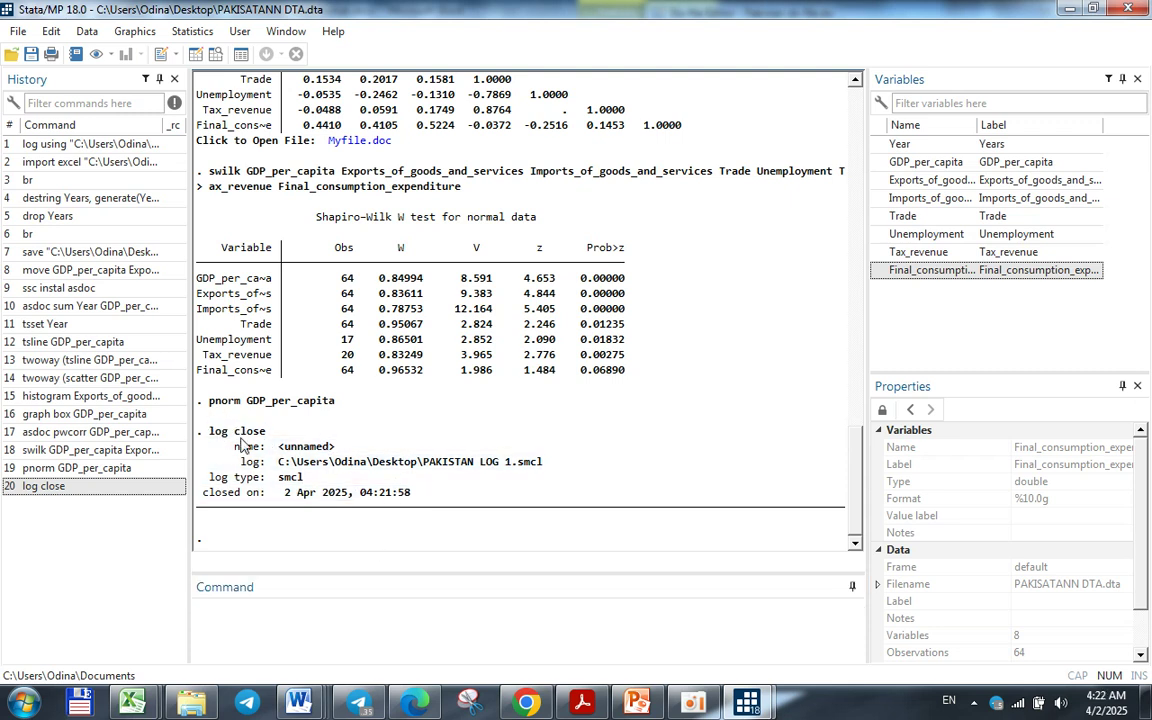
left_click(411, 619)
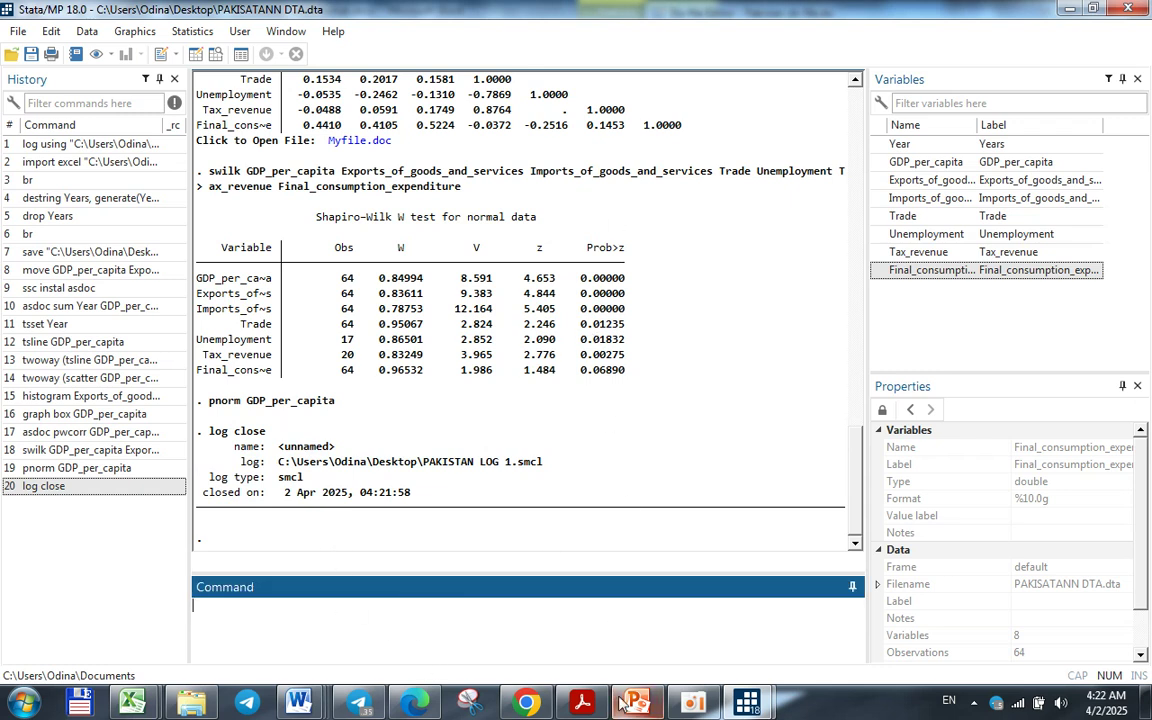
- Review the rest of Pakistan do file.do, from the estat vif and regression commands to the final log close, and minimize the file
mouse_move(747, 703)
left_click(880, 615)
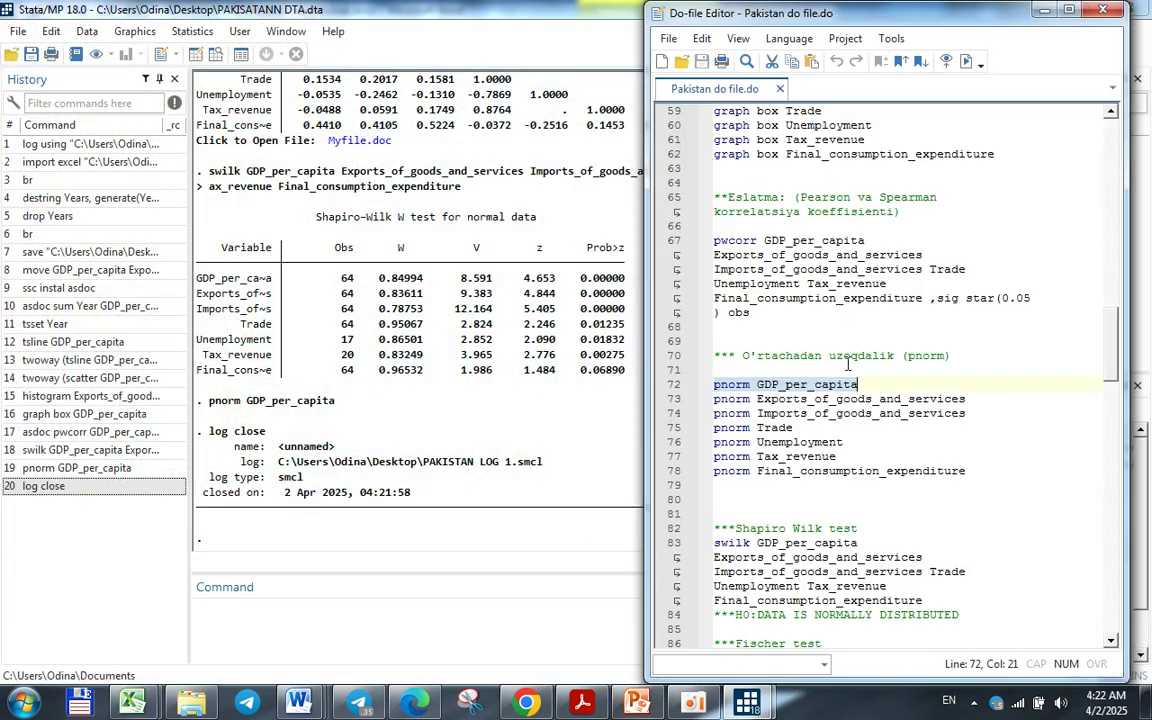
scroll(833, 420, "down", 12)
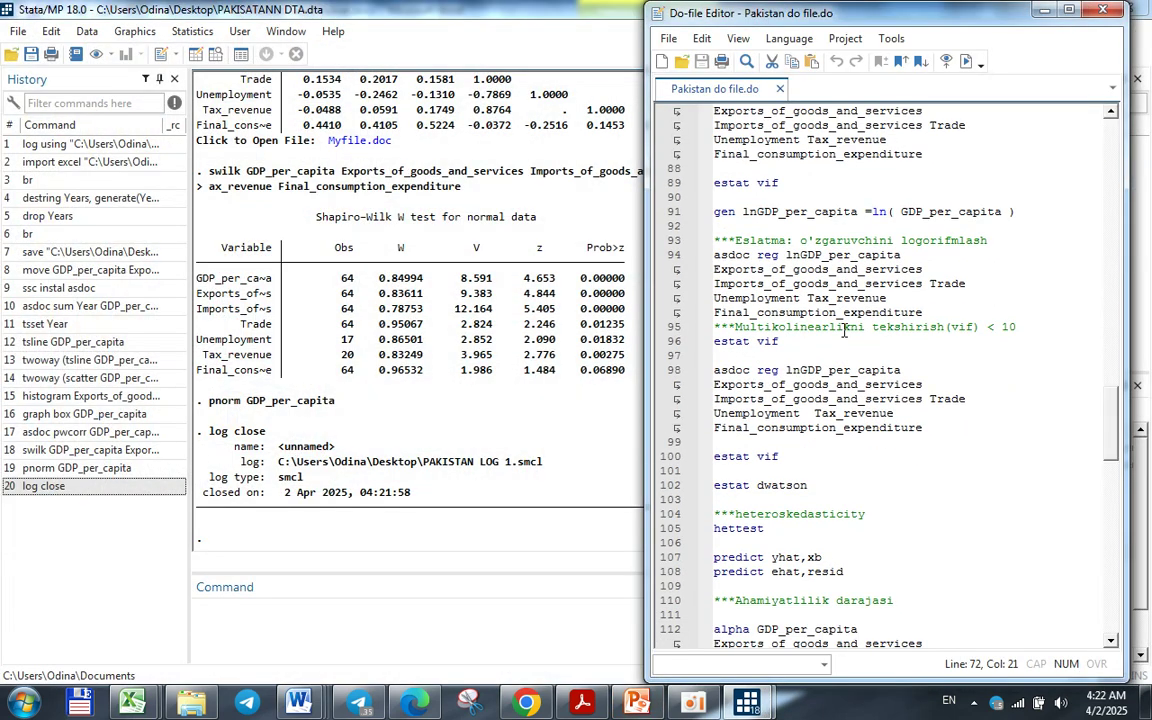
left_click(774, 184)
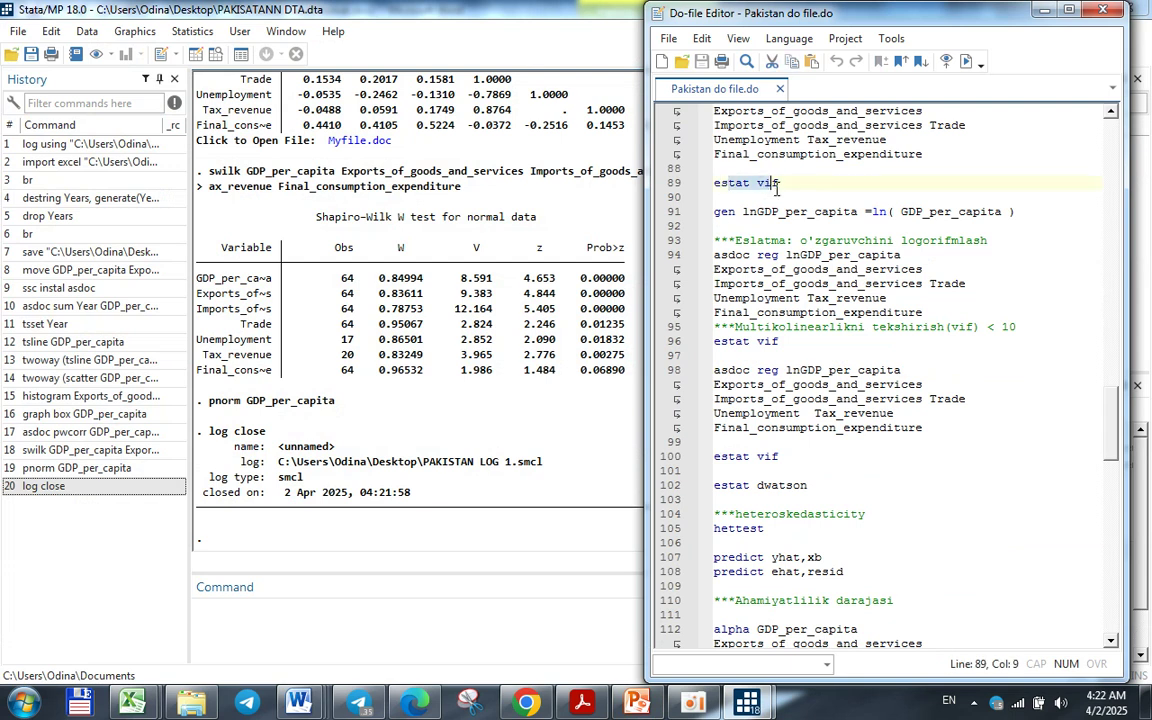
scroll(778, 193, "down", 6)
left_click_drag(772, 298, 806, 298)
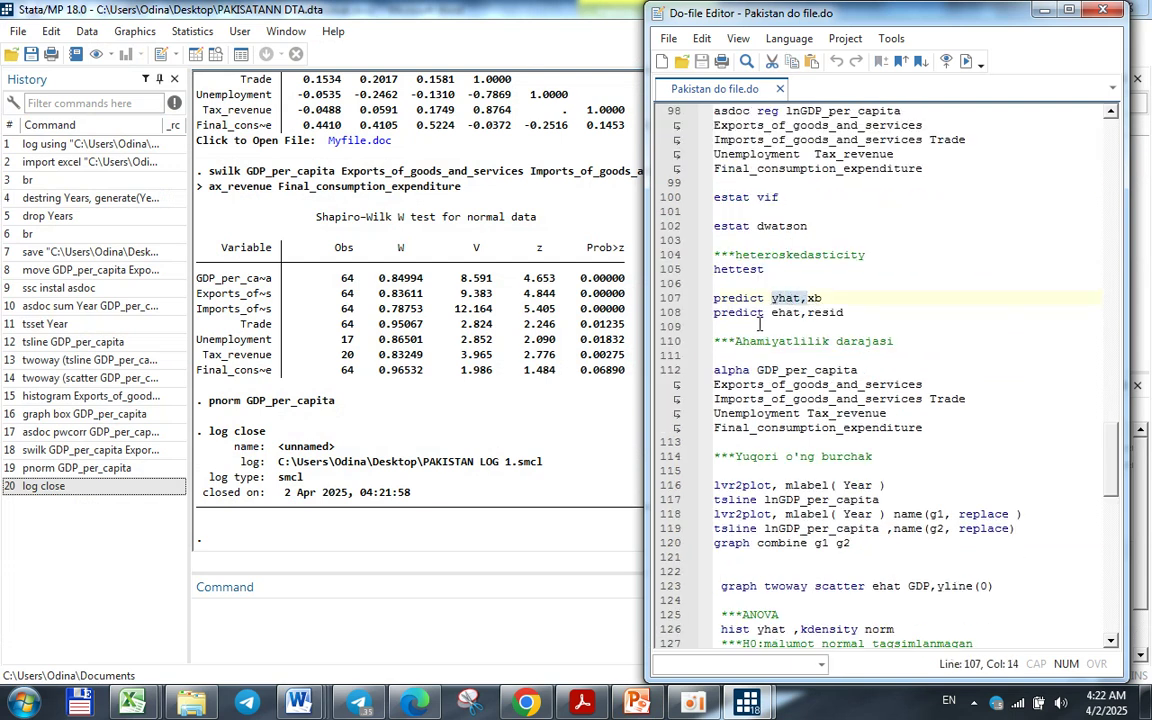
scroll(803, 342, "down", 1)
left_click(726, 355)
scroll(726, 330, "down", 5)
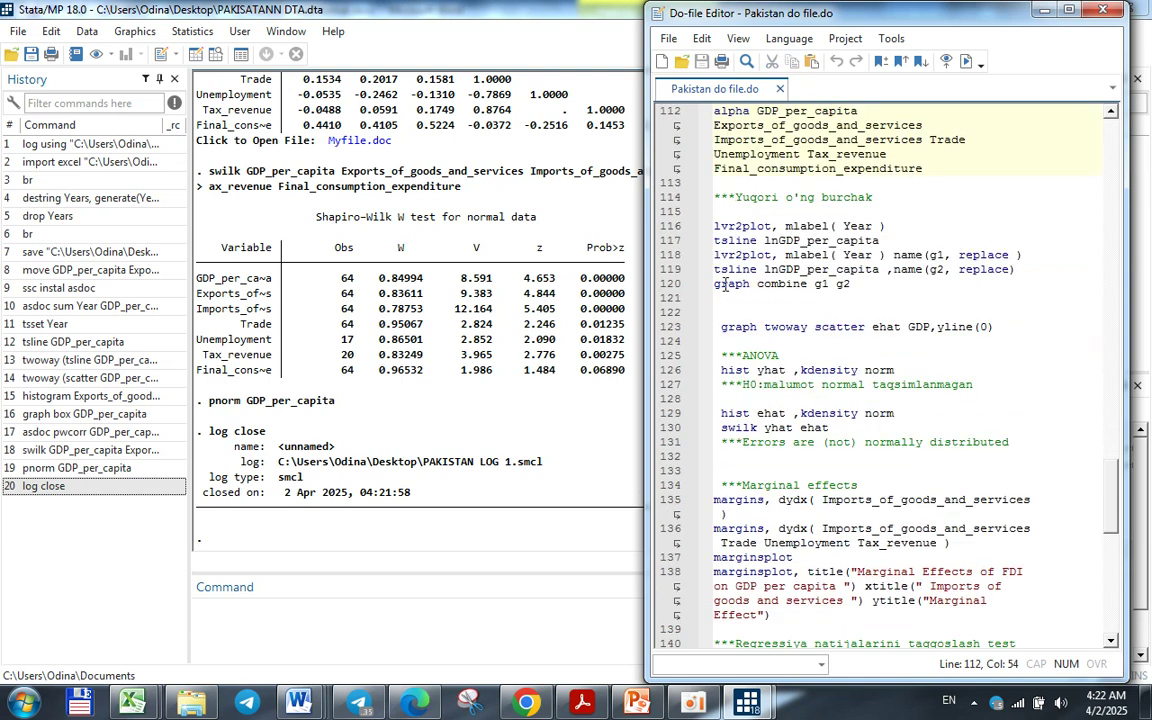
scroll(774, 292, "down", 10)
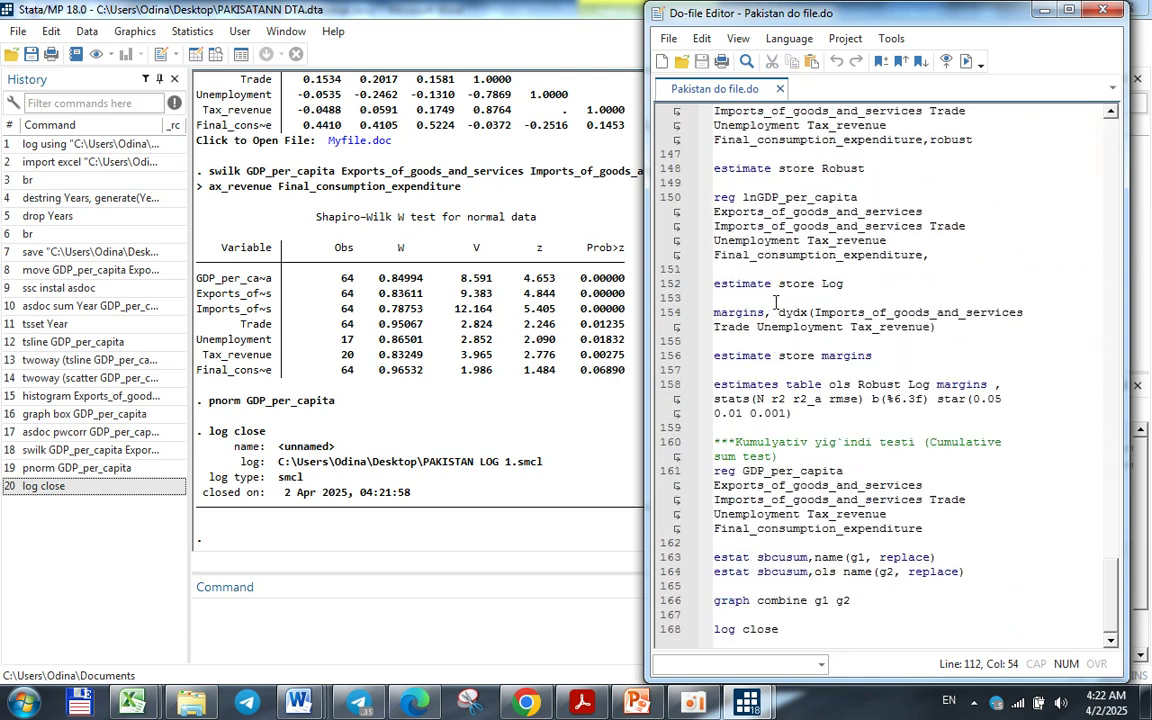
left_click(742, 313)
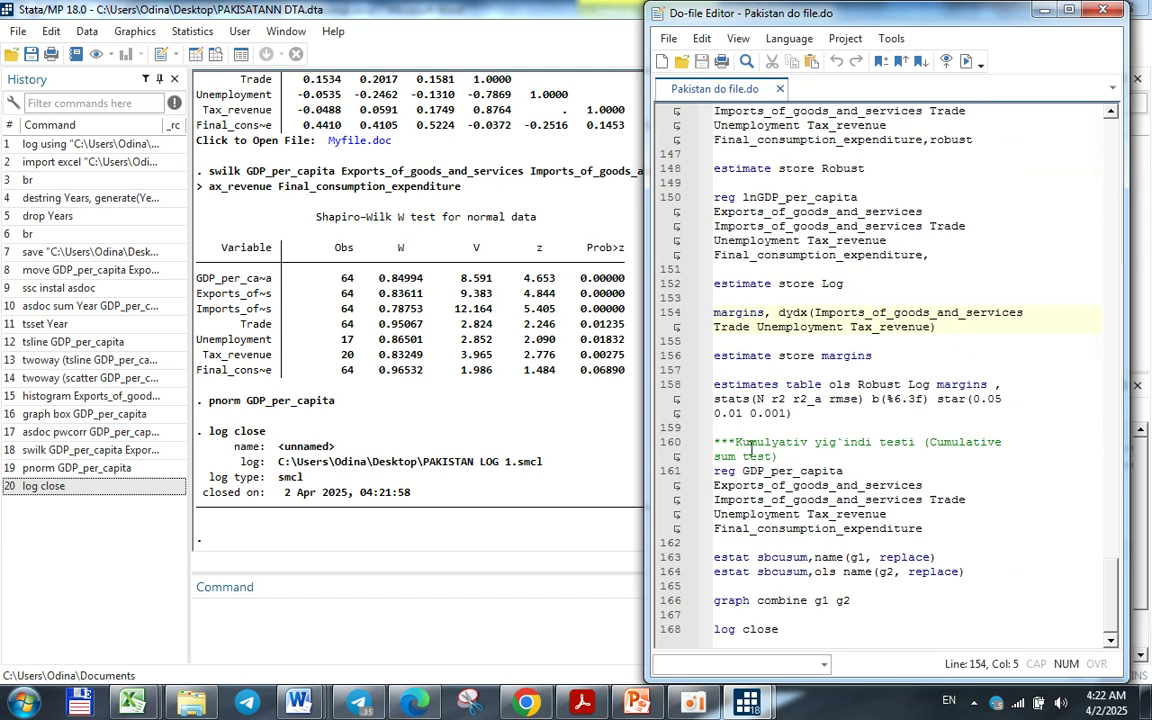
left_click_drag(733, 586, 848, 597)
left_click(840, 623)
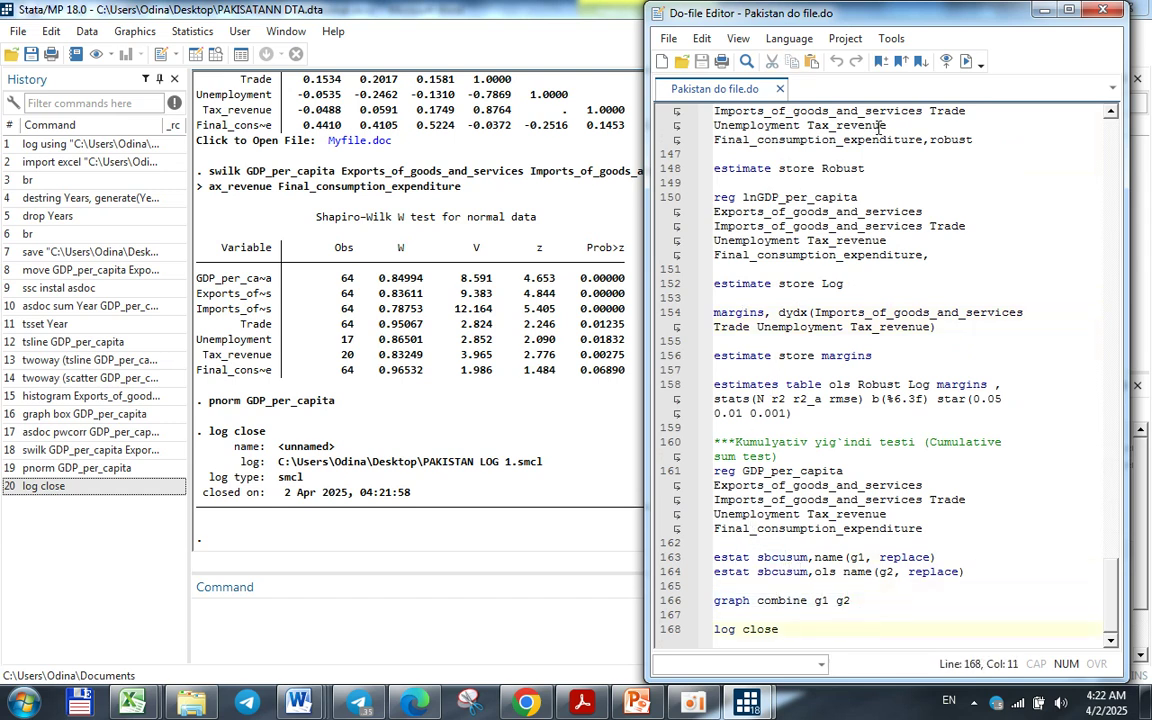
left_click(1045, 10)
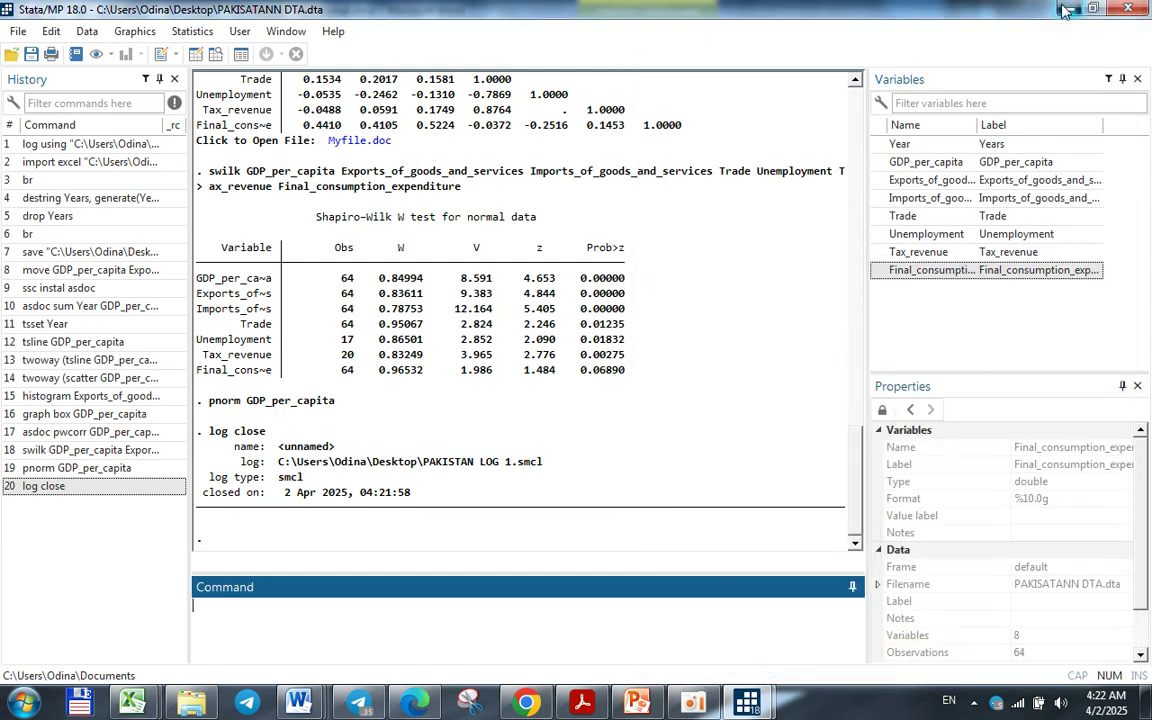
- Switch to Pakistan word format.docx in Word and look through the regression sections up to the Estimate store ols output
left_click(1066, 9)
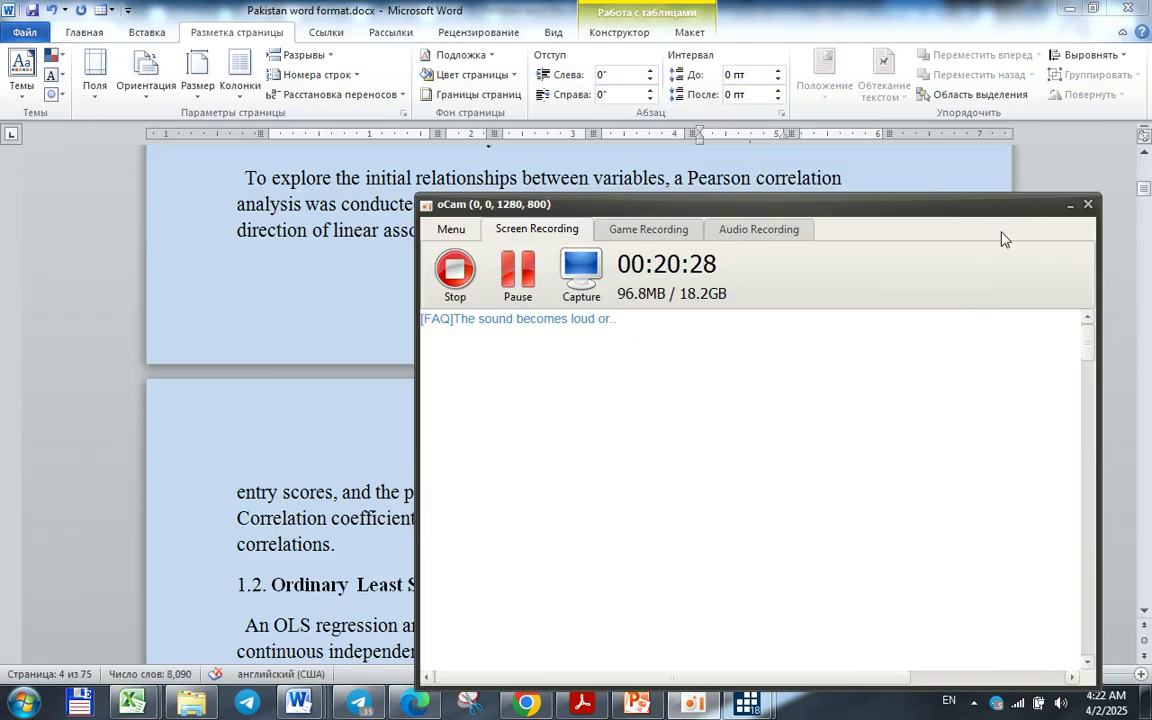
key("alt+Tab")
scroll(595, 560, "down", 15)
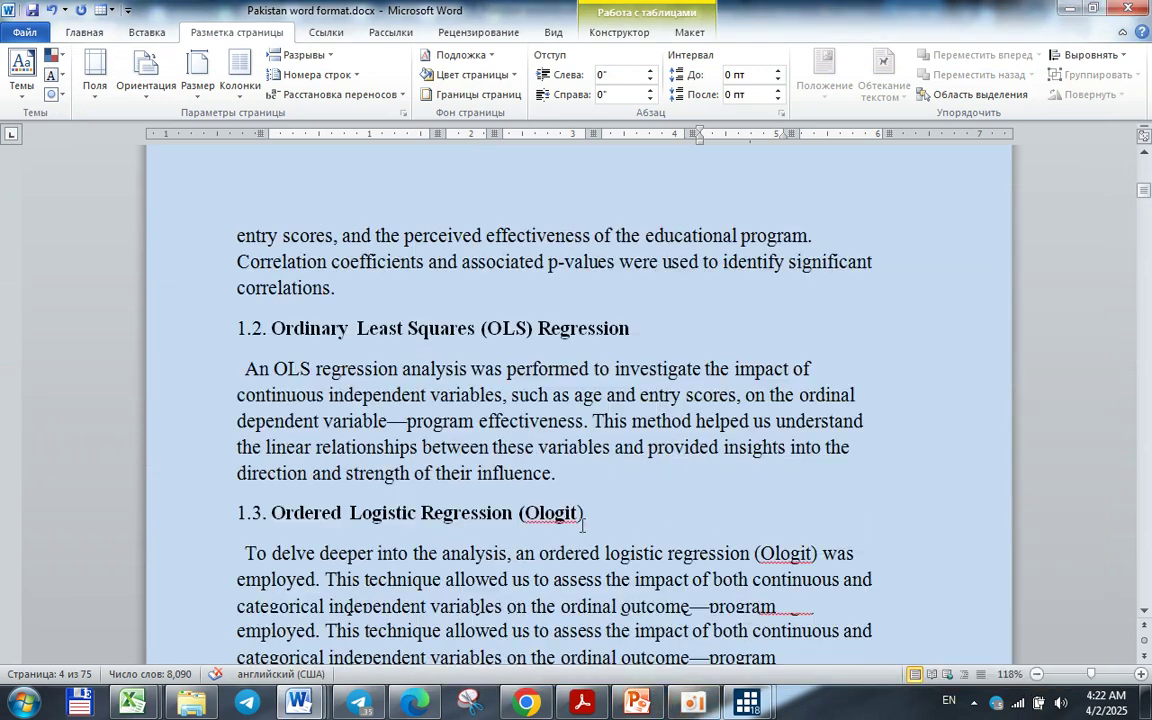
left_click_drag(1134, 194, 1143, 555)
scroll(880, 399, "up", 15)
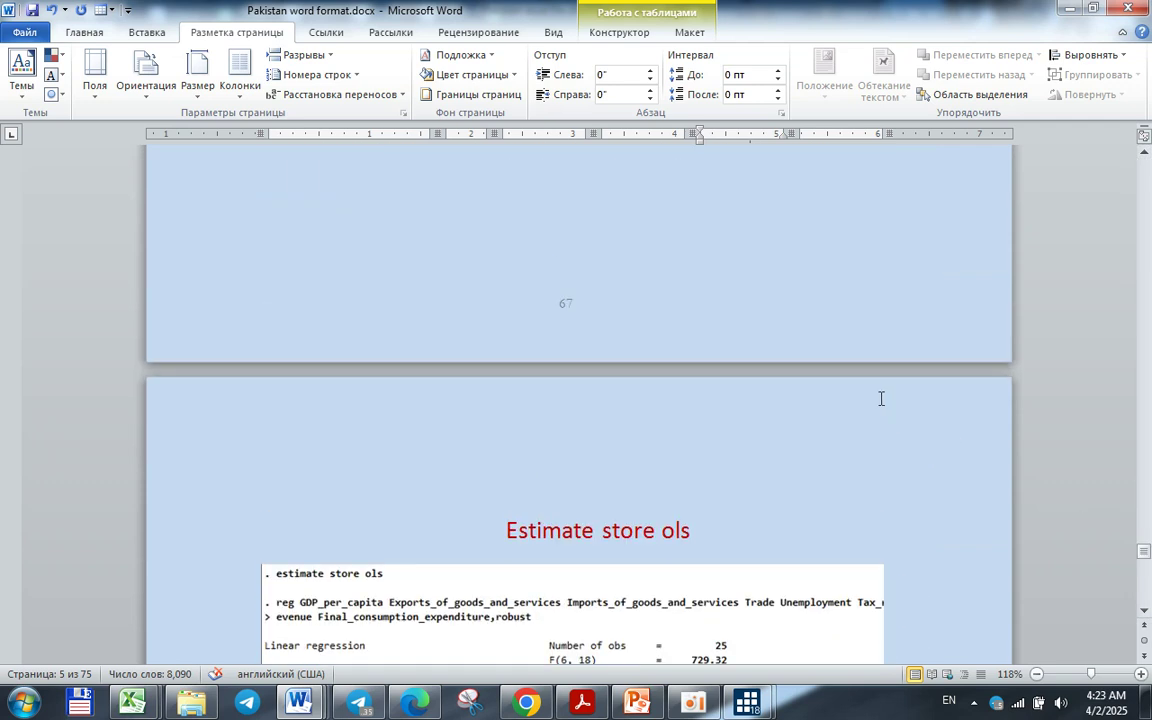
scroll(881, 399, "up", 20)
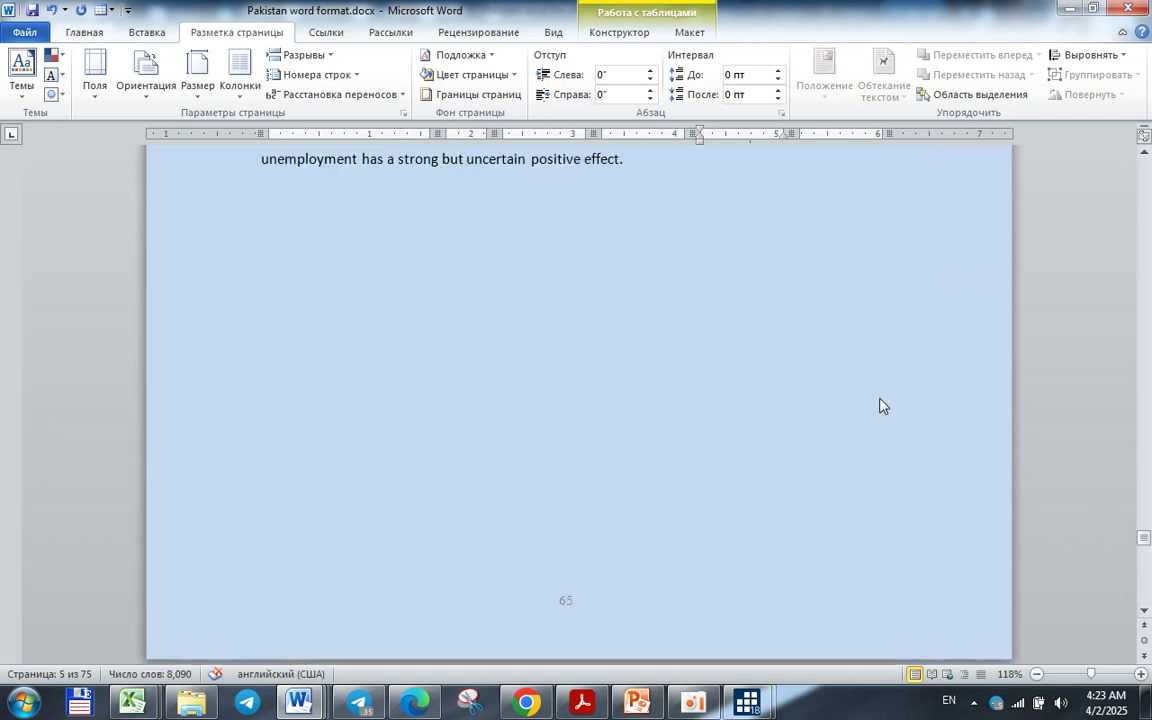
- Return to the Economy of Pakistan title page and review the contact details, JEL codes, ORCID number, abstract and keywords
left_click_drag(1141, 540, 860, 275)
scroll(674, 336, "down", 2)
scroll(674, 336, "down", 2)
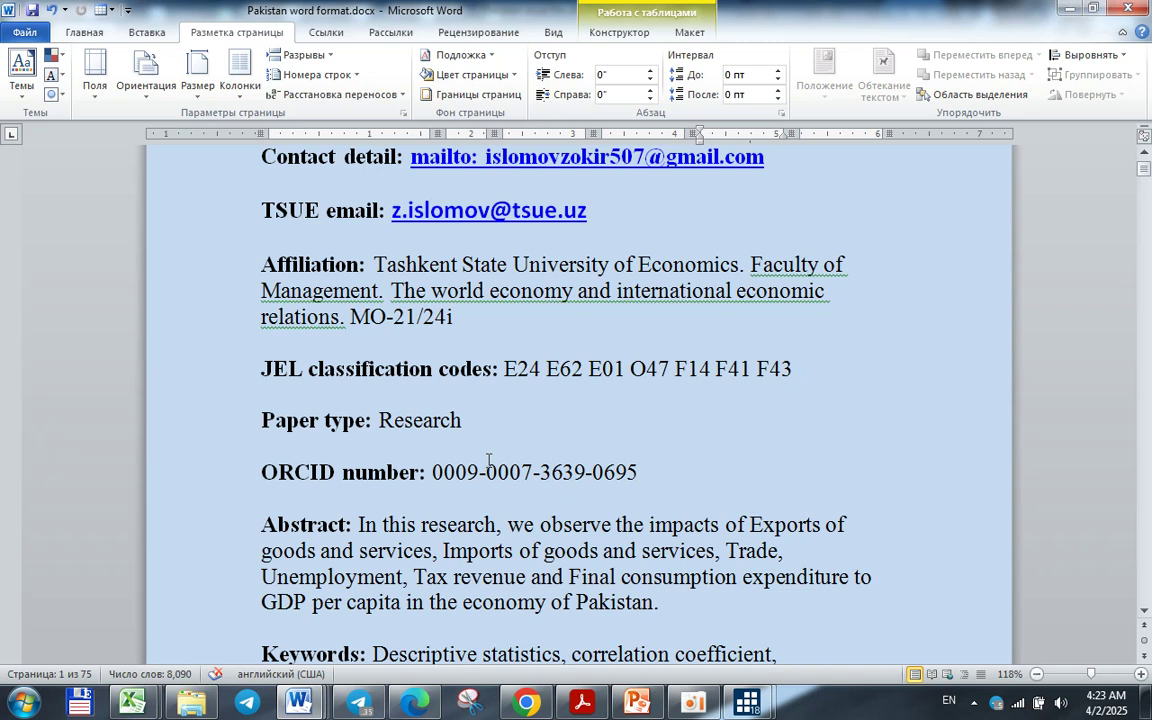
scroll(488, 458, "down", 3)
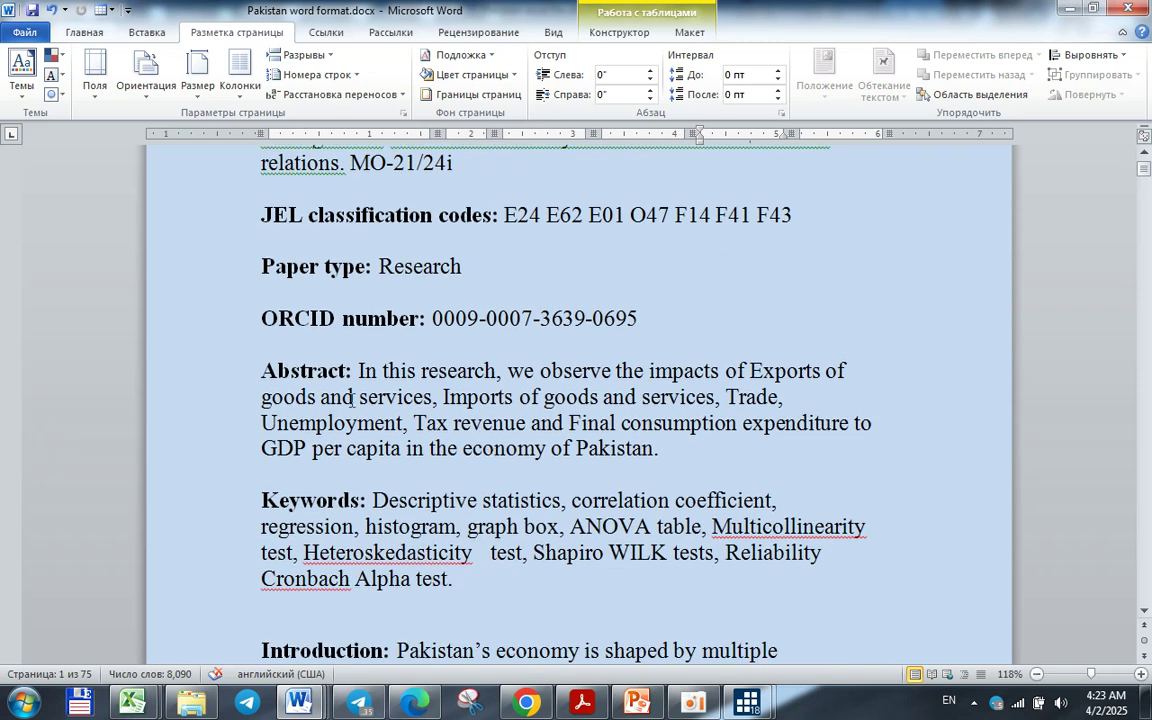
left_click_drag(357, 371, 433, 397)
left_click(433, 397)
scroll(460, 430, "up", 8)
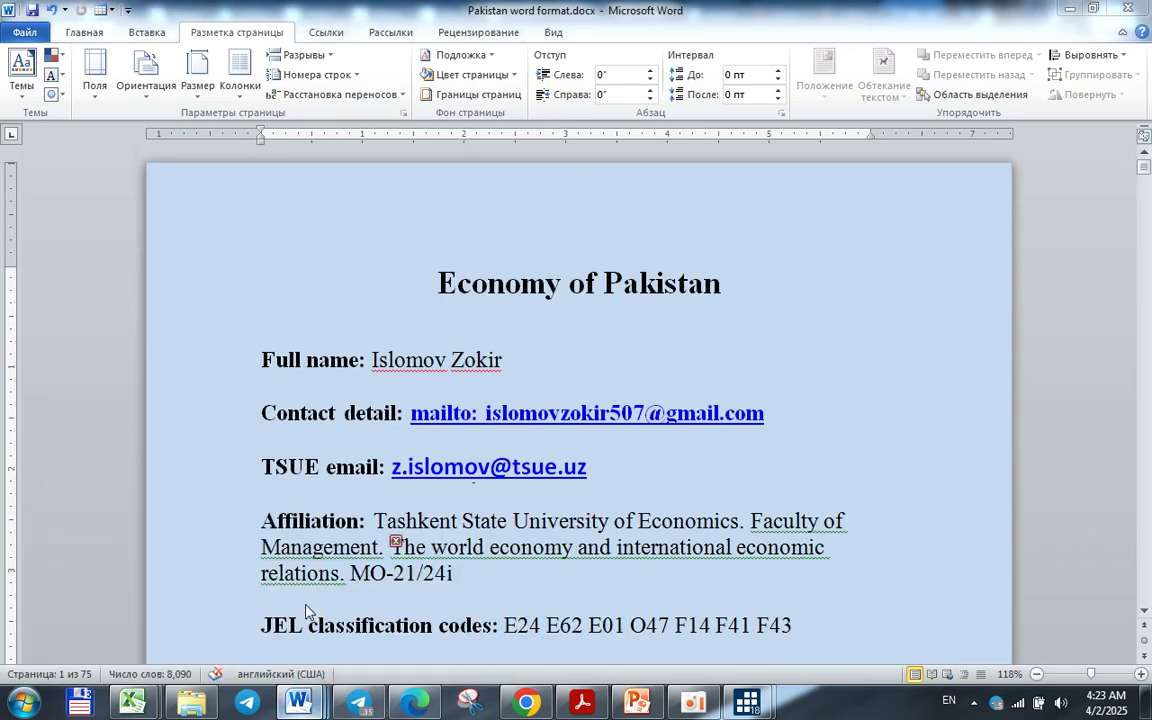
- In Stata_plan (4).docx, add check marks under Bajarildi for tasks 3, 4 and 5
key("alt+Tab")
left_click(736, 320)
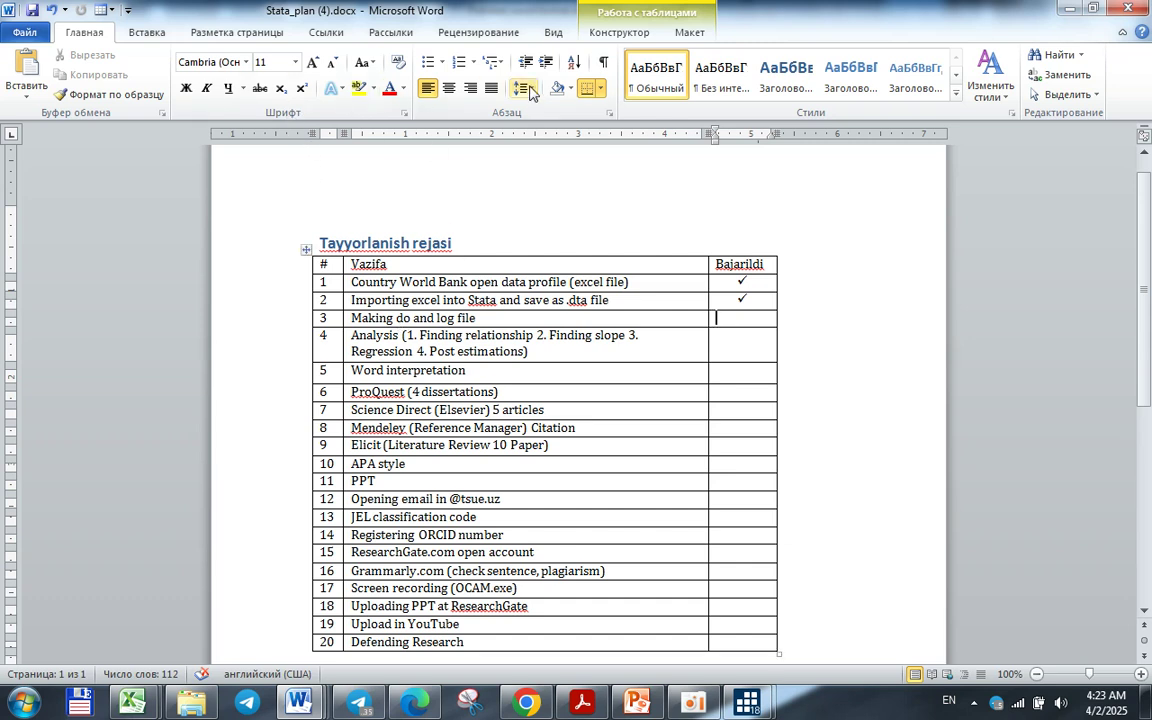
left_click(435, 63)
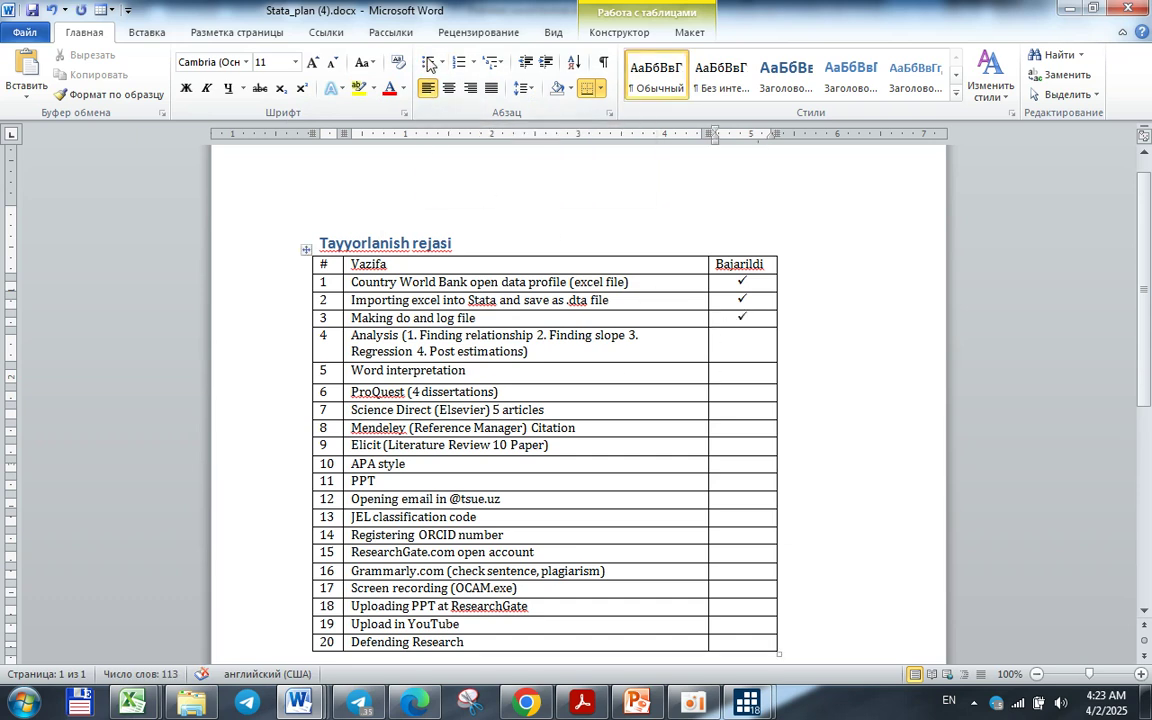
left_click(428, 64)
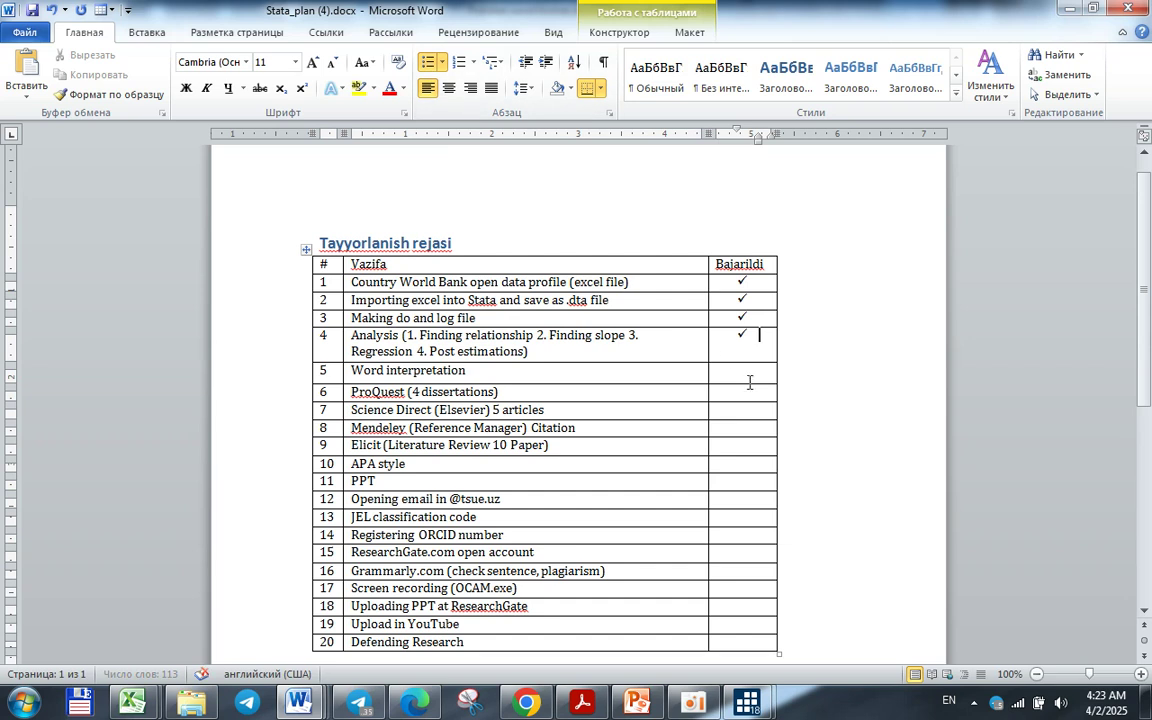
key("Down")
key("ctrl+y")
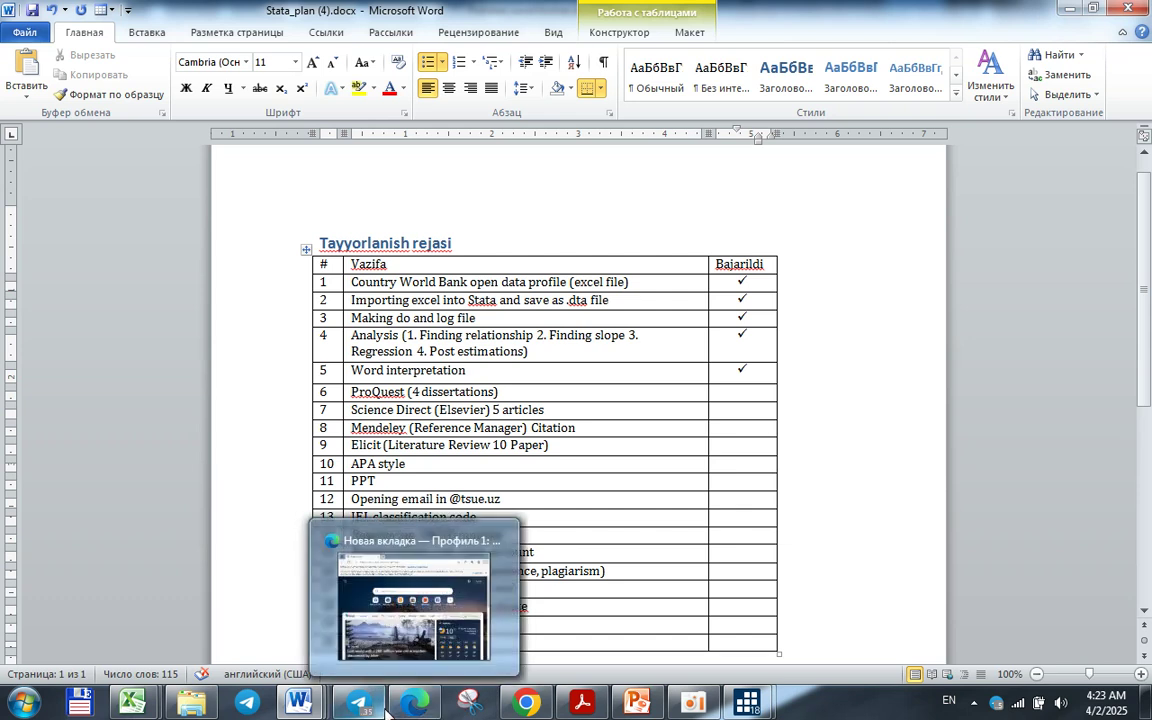
- Switch to Chrome and search Google for proquest dissertations in a new tab
left_click(536, 703)
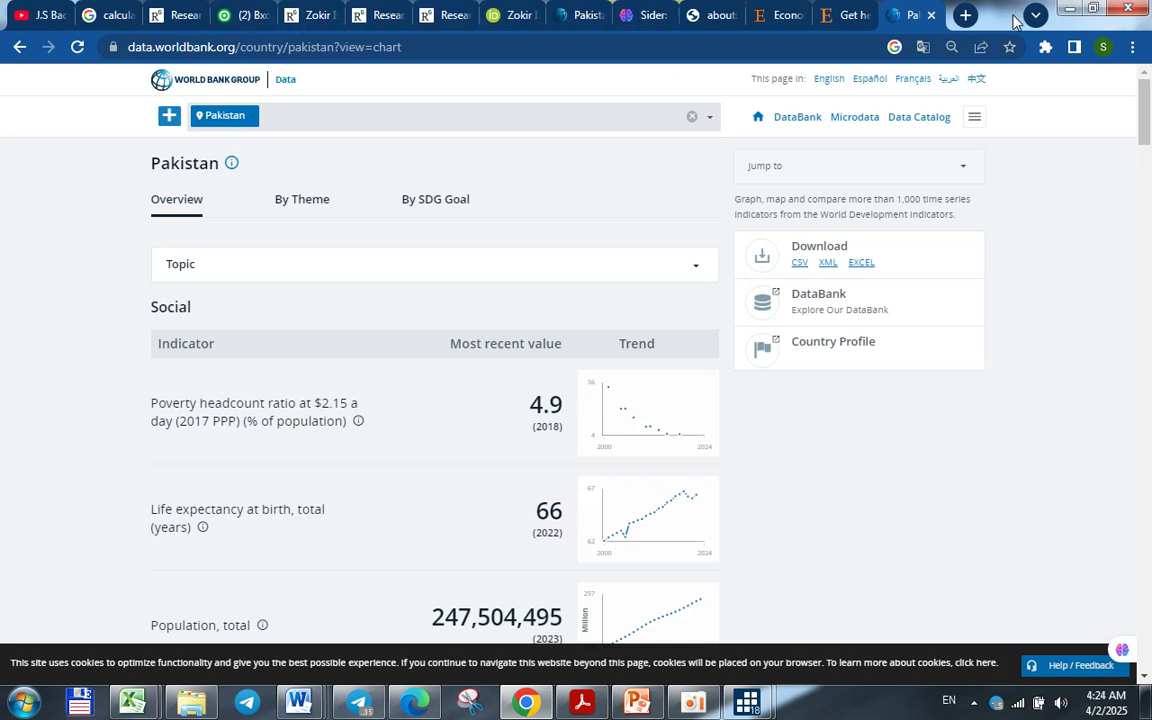
left_click(965, 15)
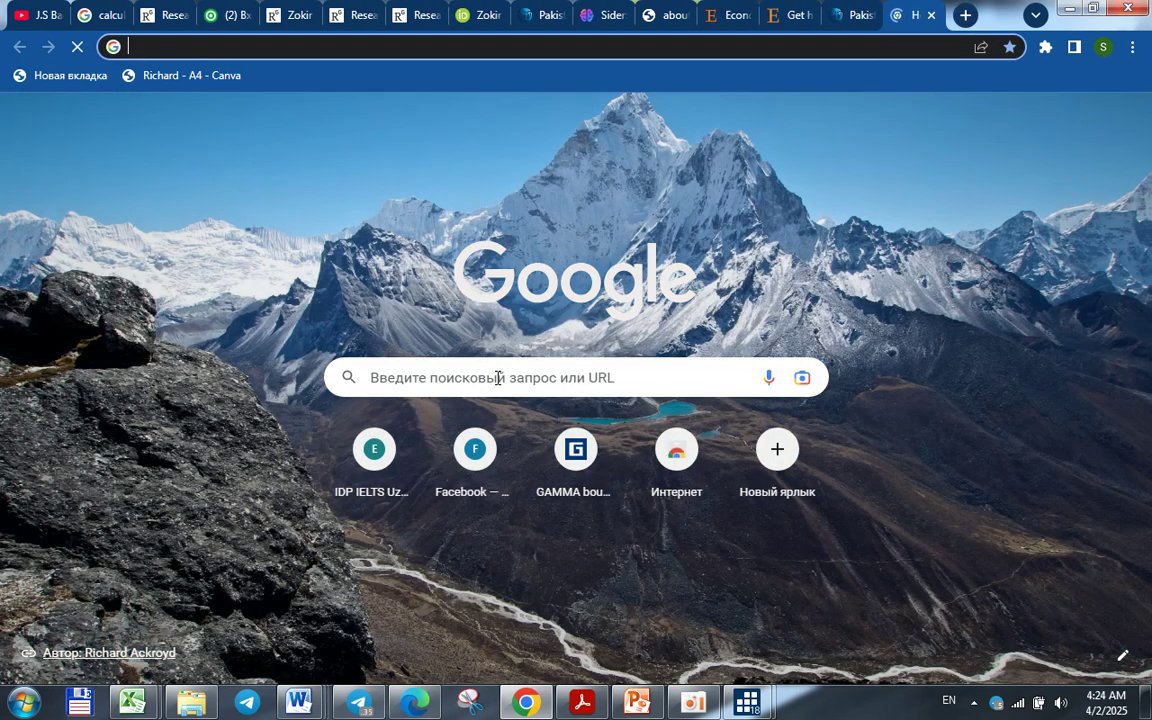
left_click(497, 378)
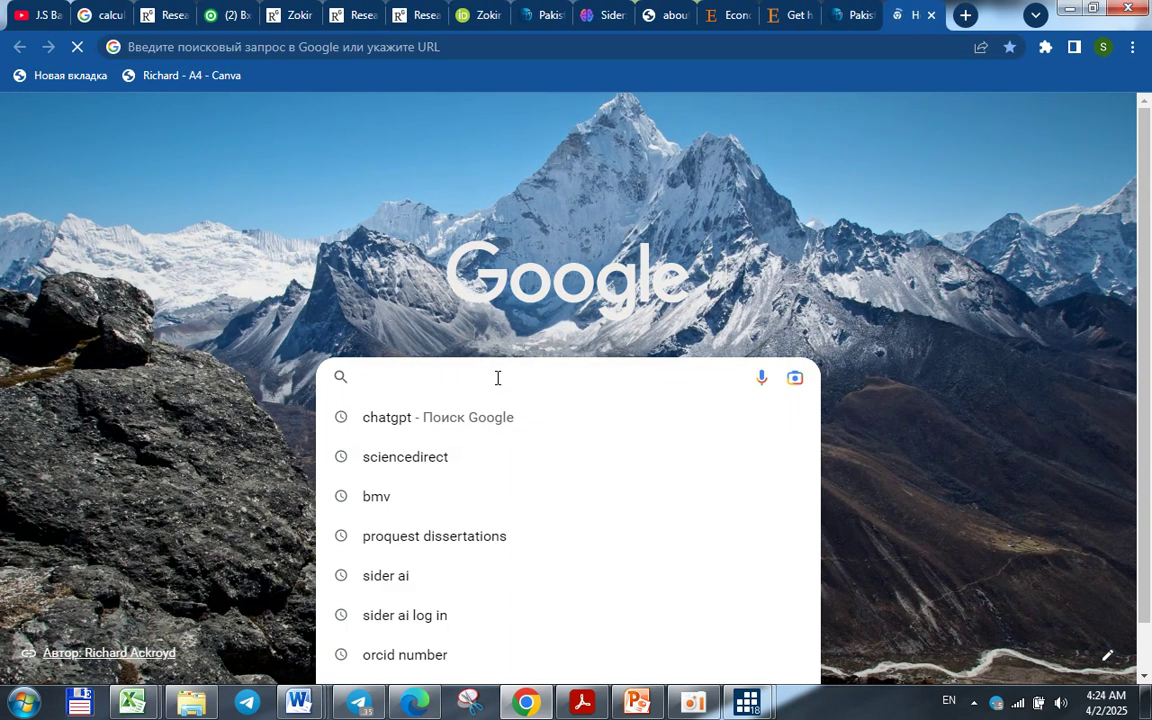
type("pri")
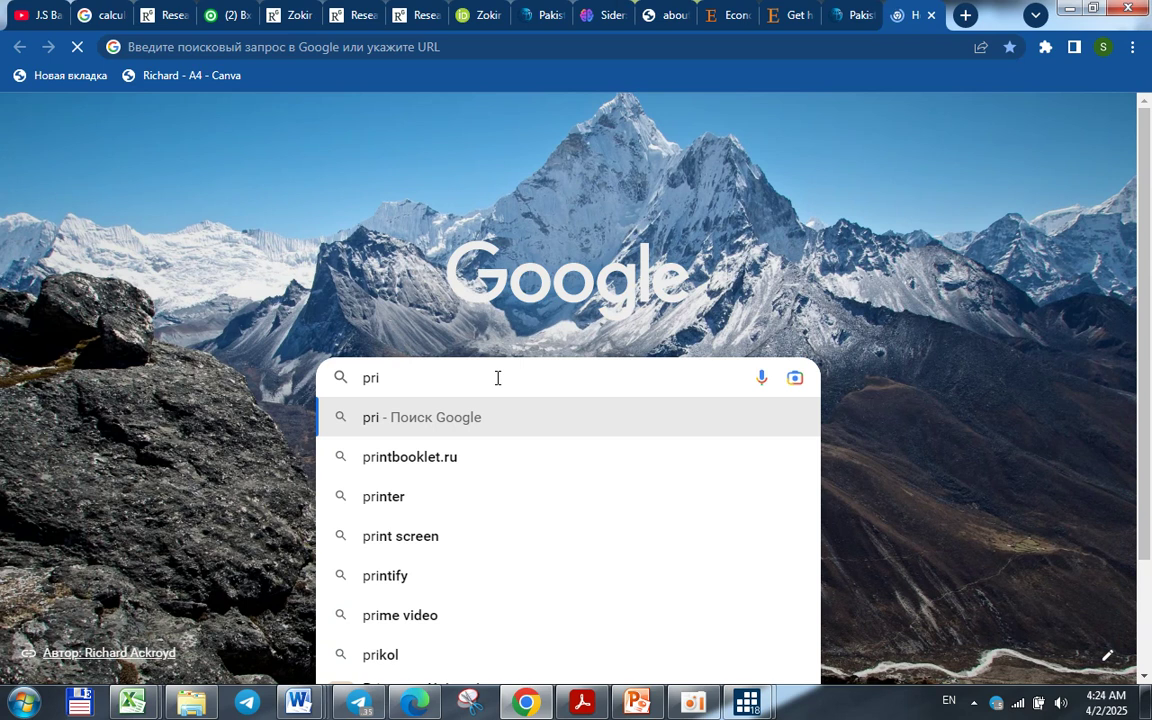
key("BackSpace")
type("oquest ")
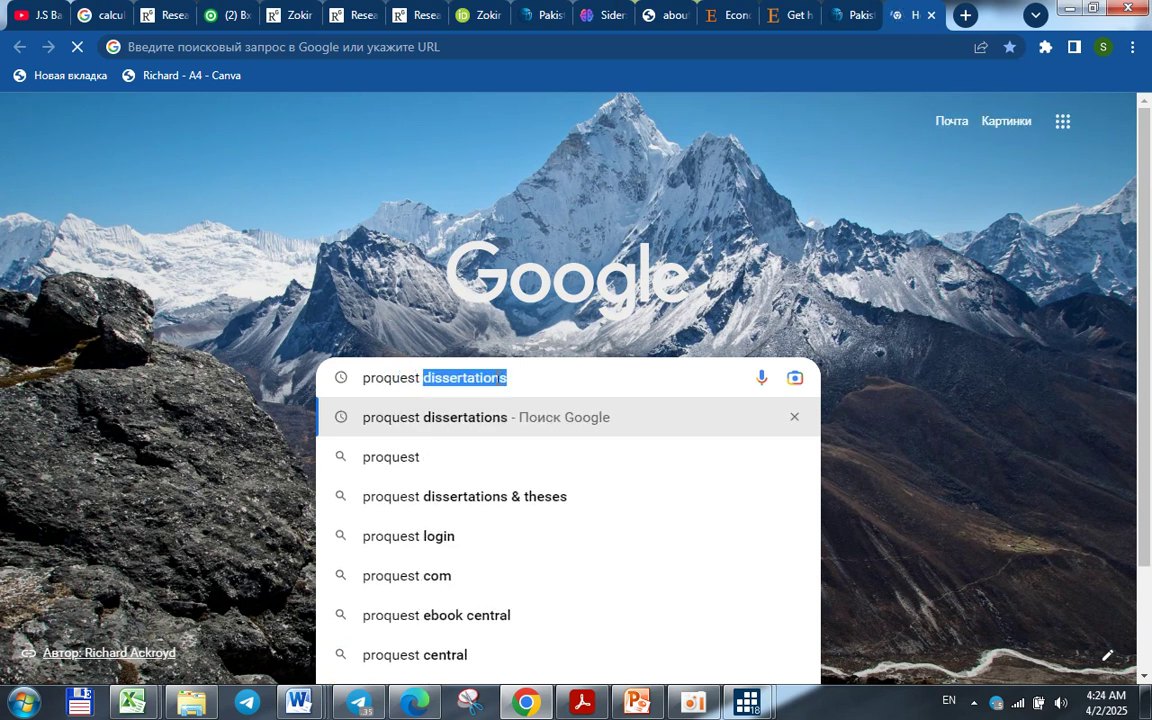
type("diss")
key("Return")
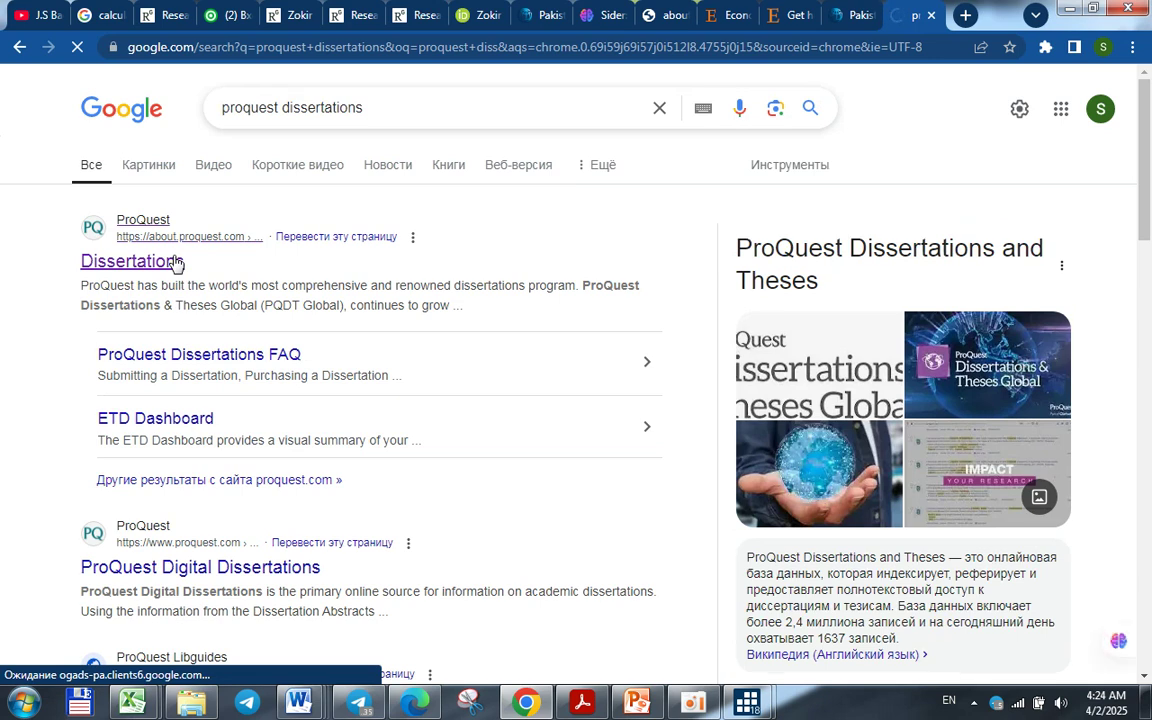
- Open ProQuest's Dissertations result, go to its Search Dissertations page and choose the dissertations and theses source type
left_click(176, 262)
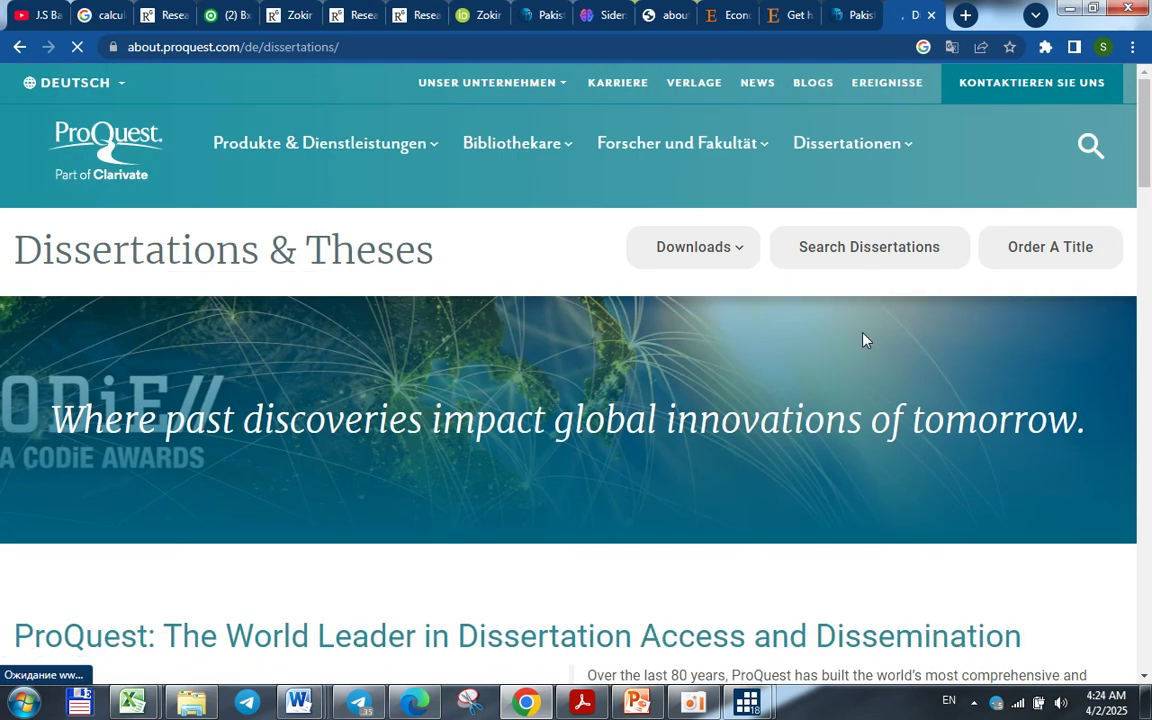
left_click(857, 261)
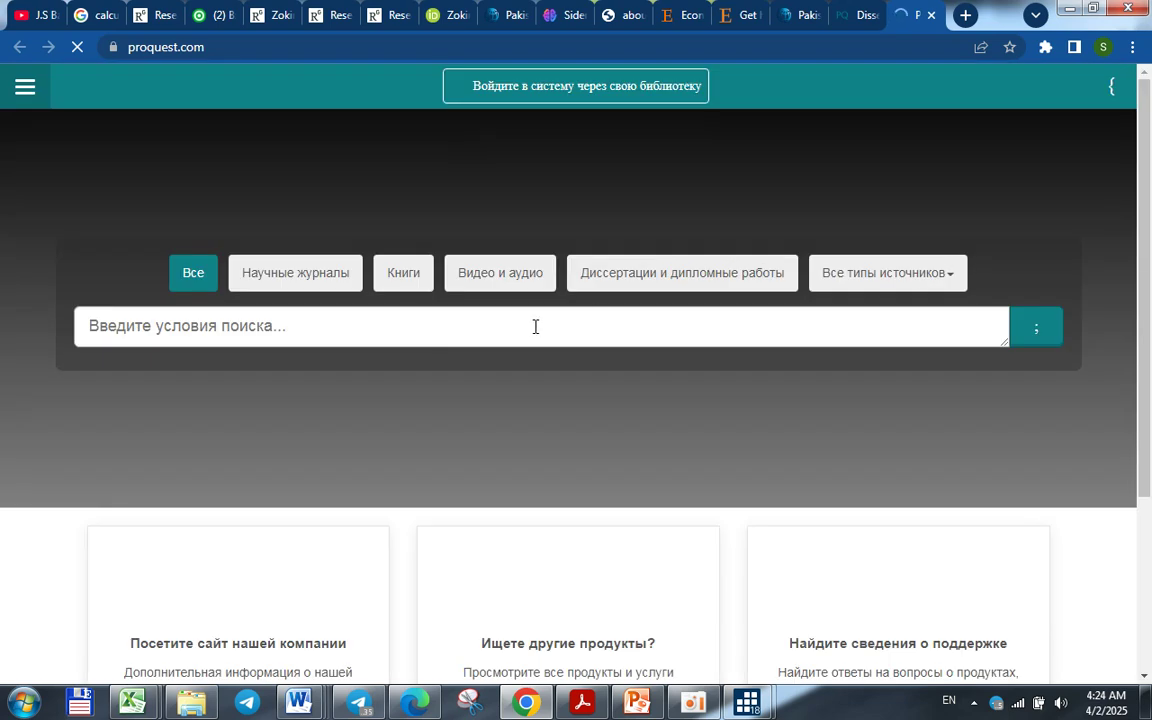
left_click(665, 277)
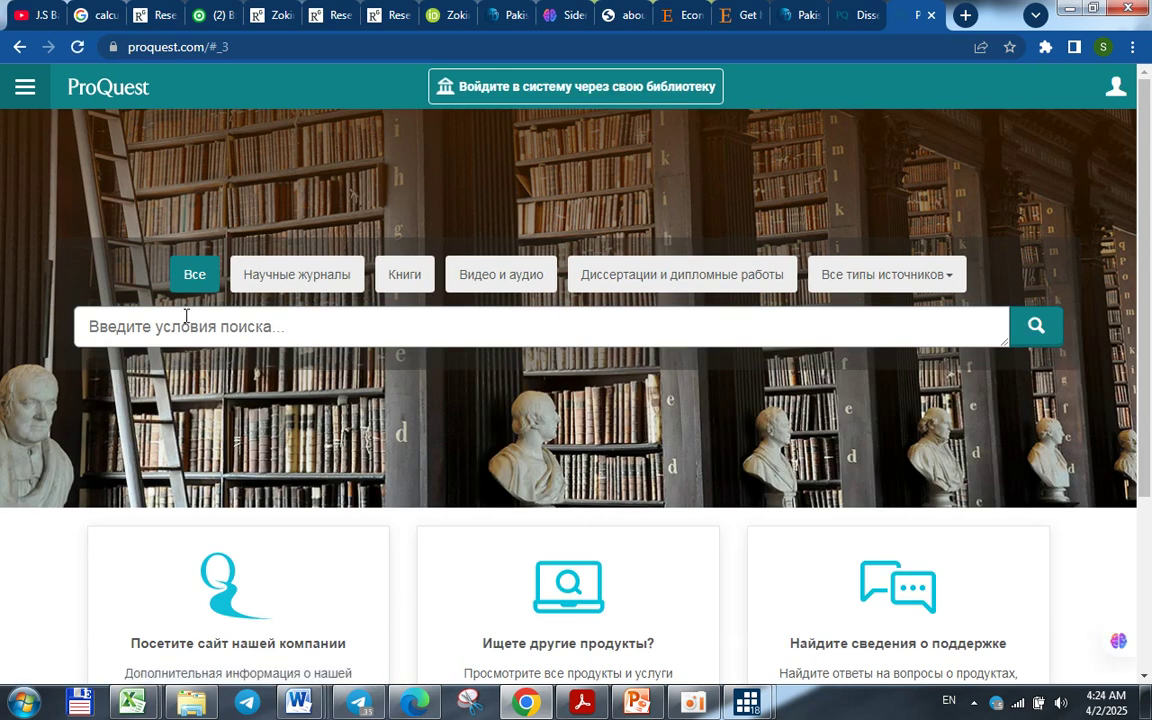
- Search ProQuest for economy of pakistan
left_click(190, 326)
type("ec")
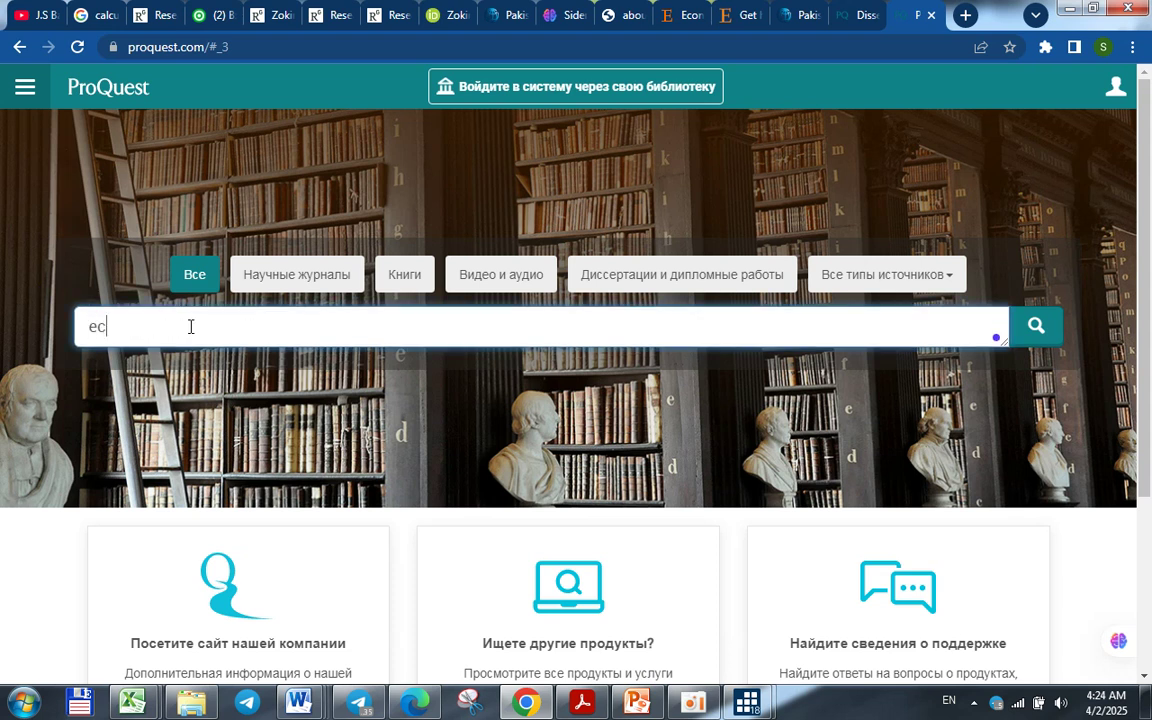
type("onomk")
type(" of pakistan")
key("Return")
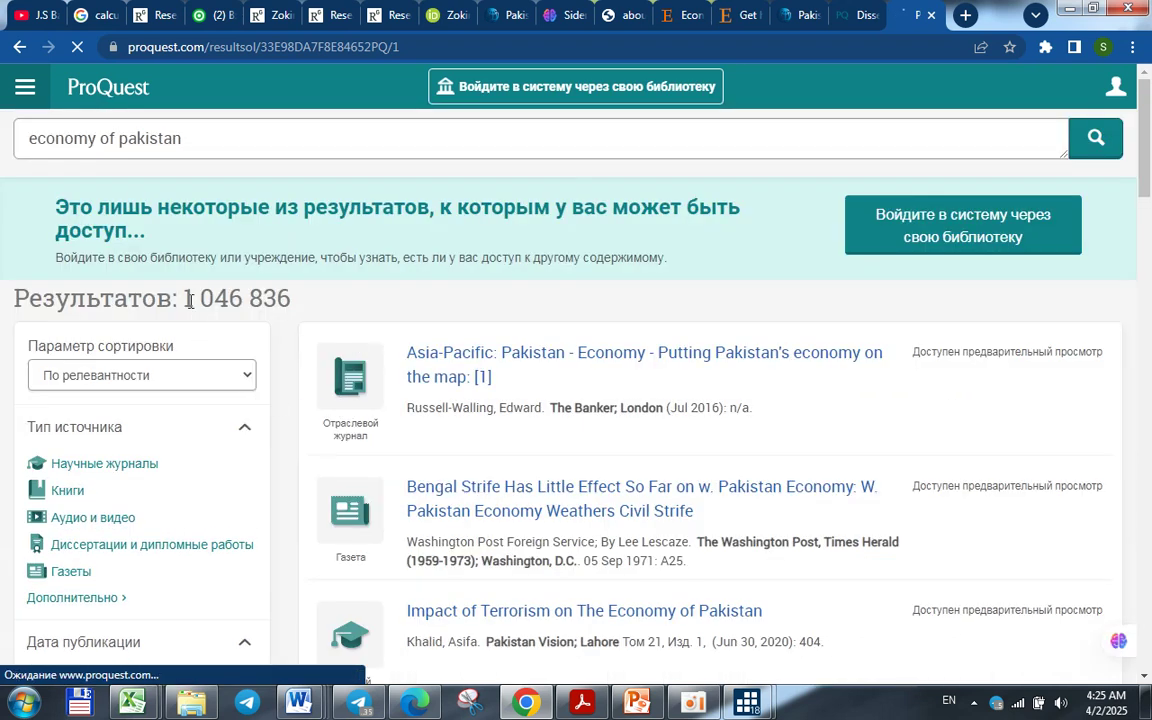
- View the ProQuest record for Asia-Pacific: Pakistan - Economy - Putting Pakistan's economy on the map, and return to the results list
left_click_drag(186, 297, 284, 294)
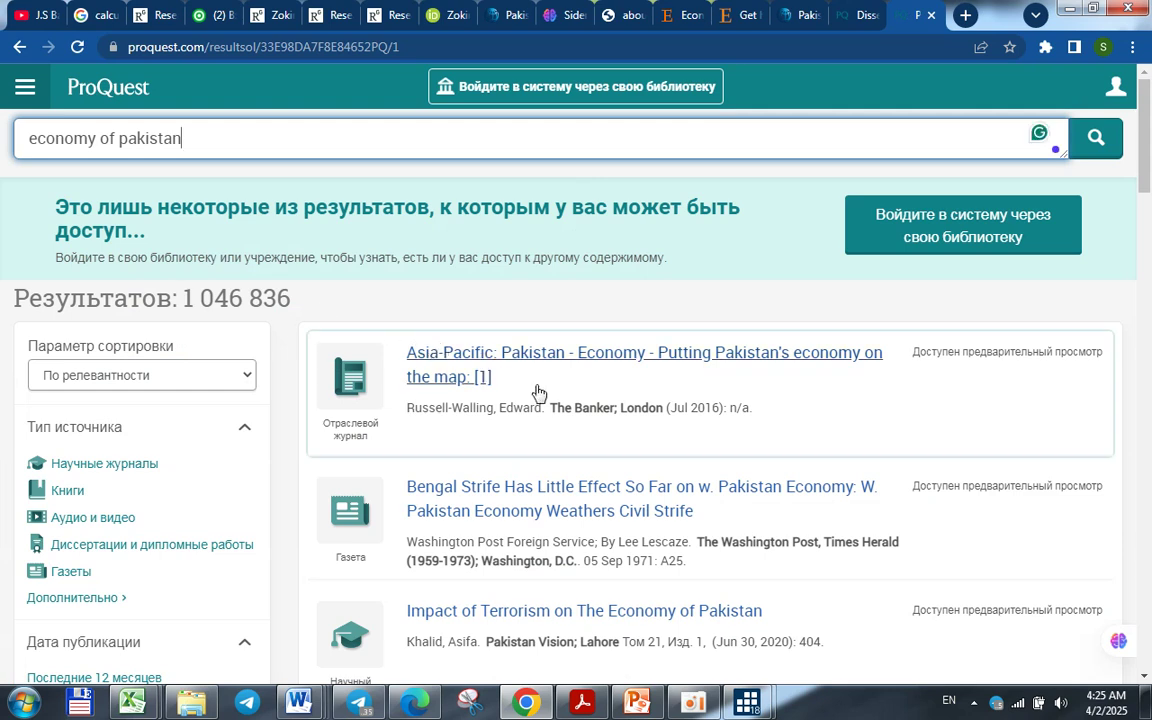
left_click(437, 365)
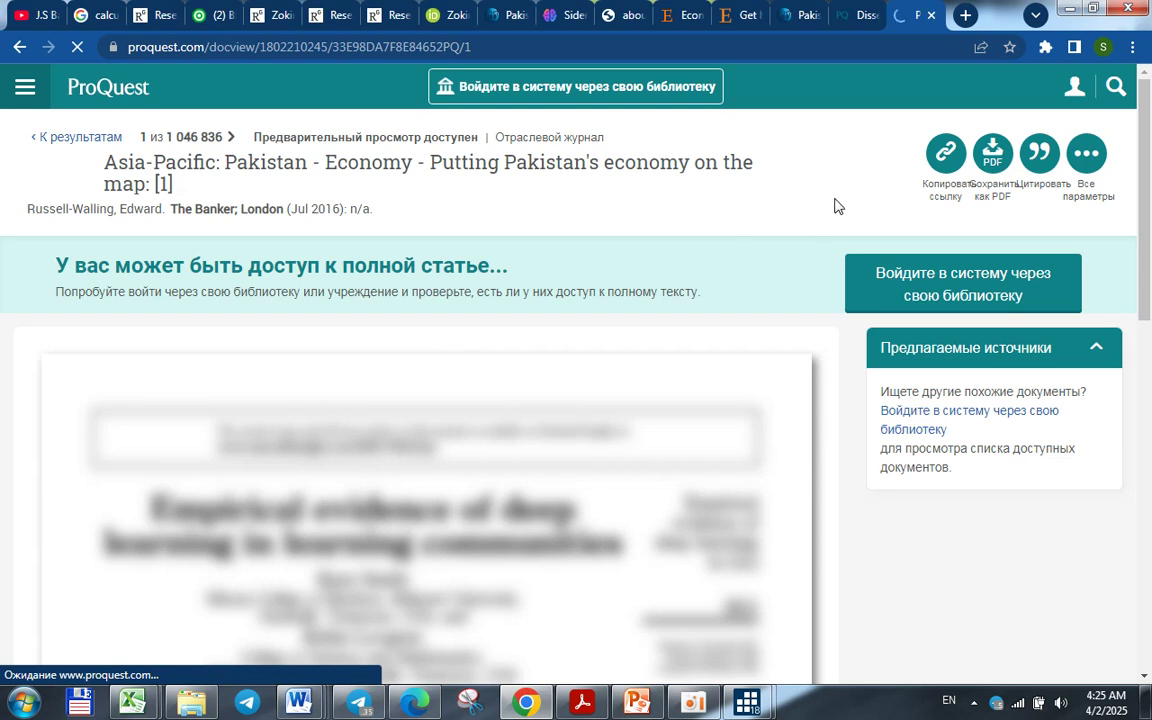
left_click(62, 140)
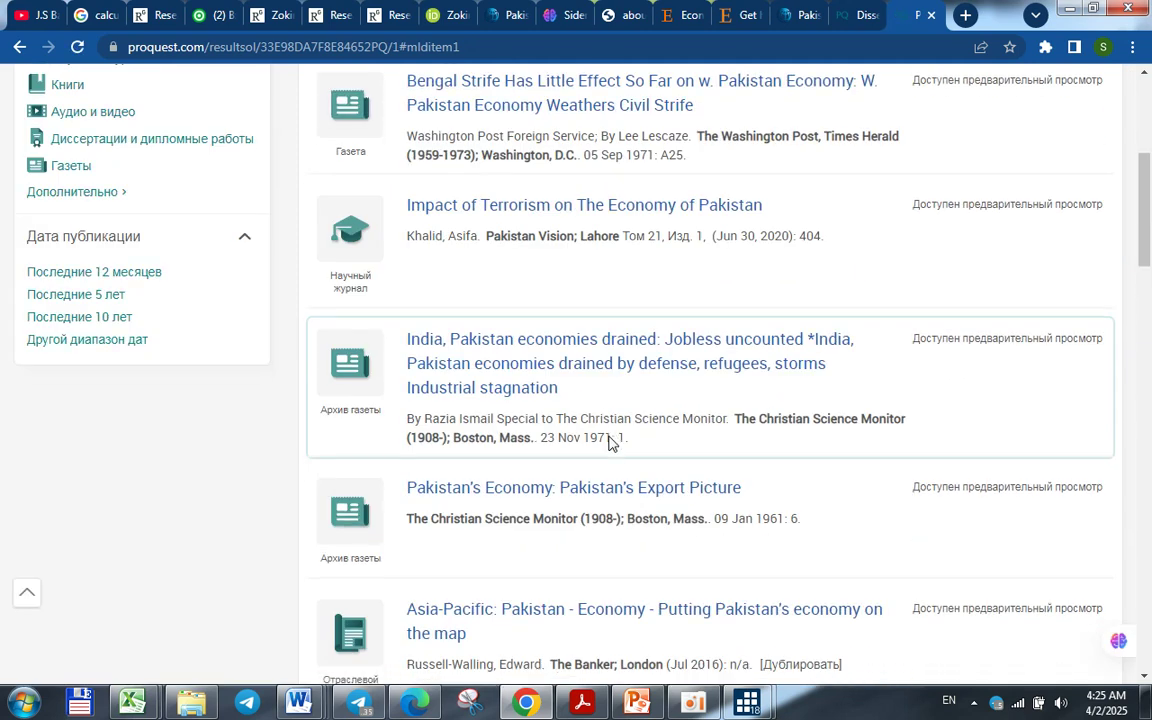
- Go to page 5 of the ProQuest results and open the full-text article Empowering Pakistan's Economy
scroll(612, 443, "down", 15)
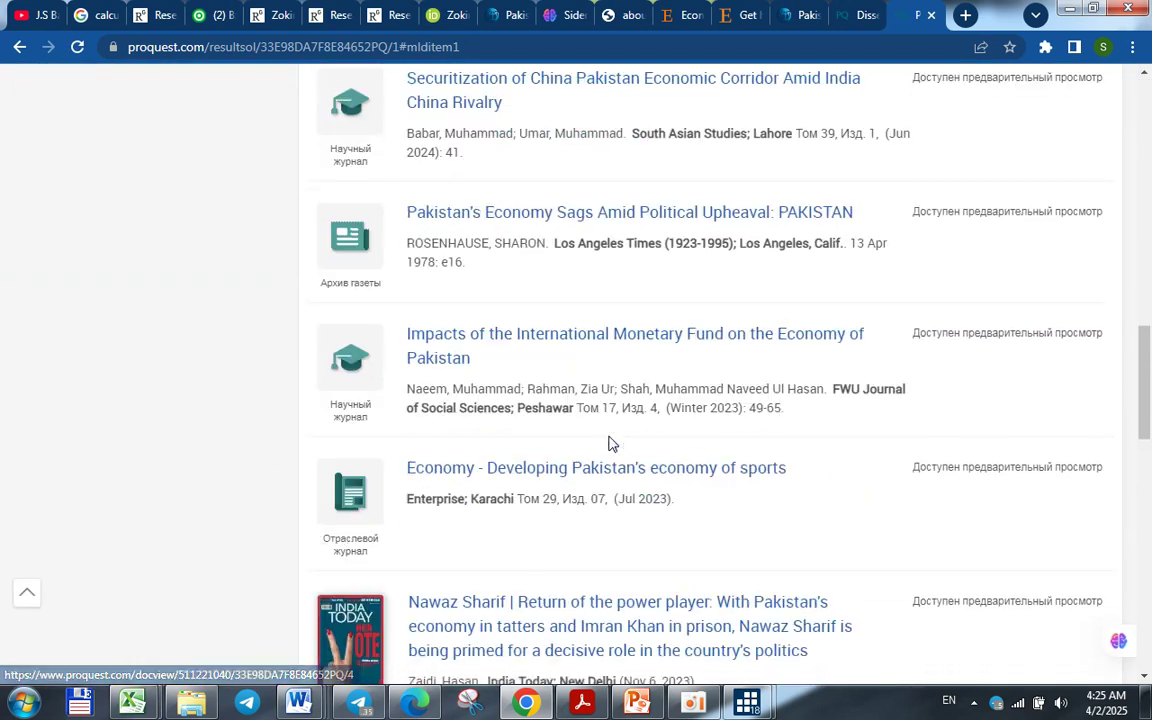
scroll(612, 443, "down", 10)
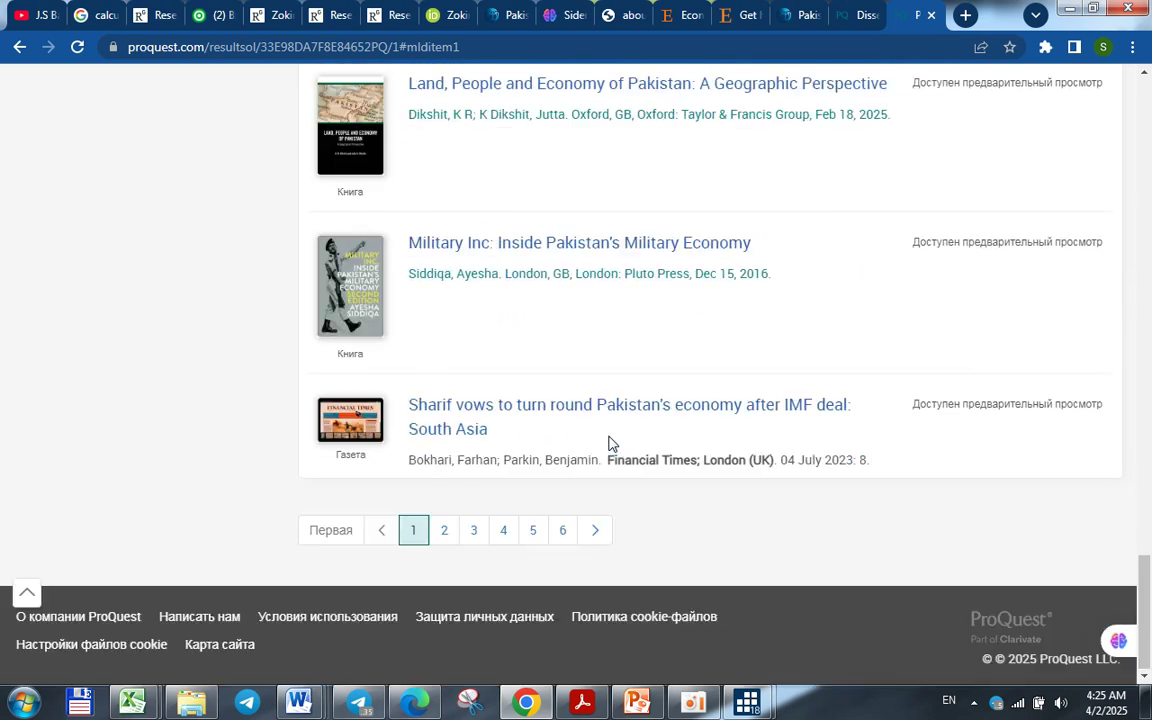
left_click(533, 531)
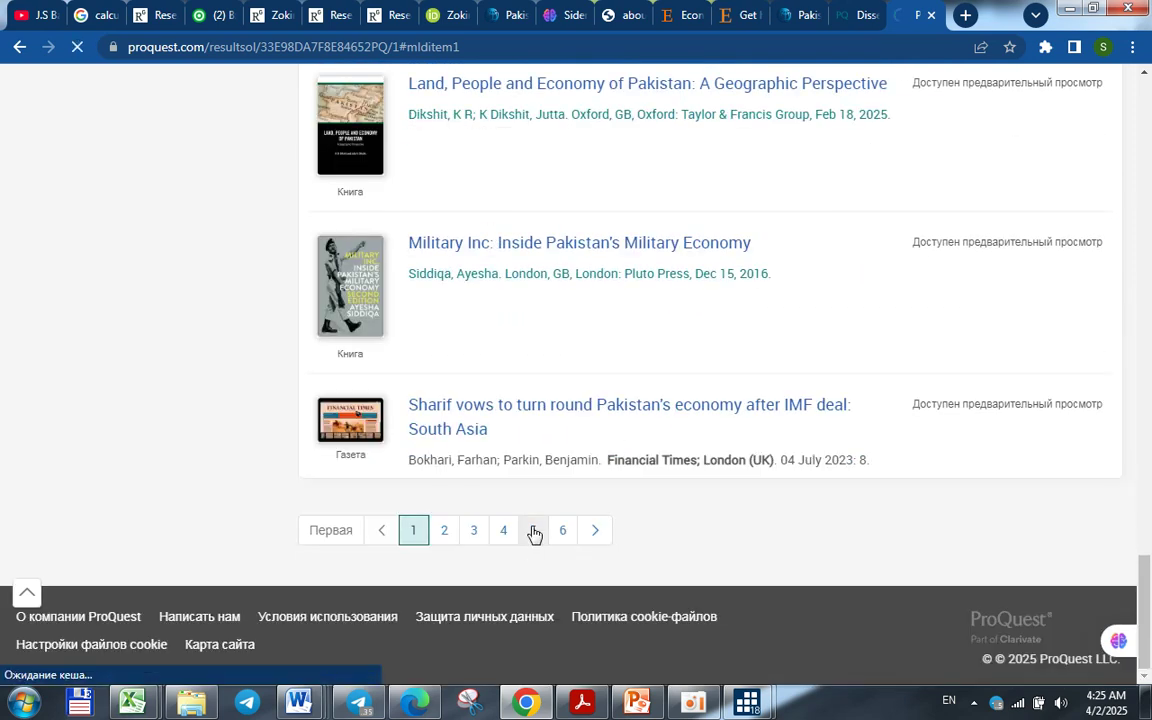
scroll(625, 411, "down", 4)
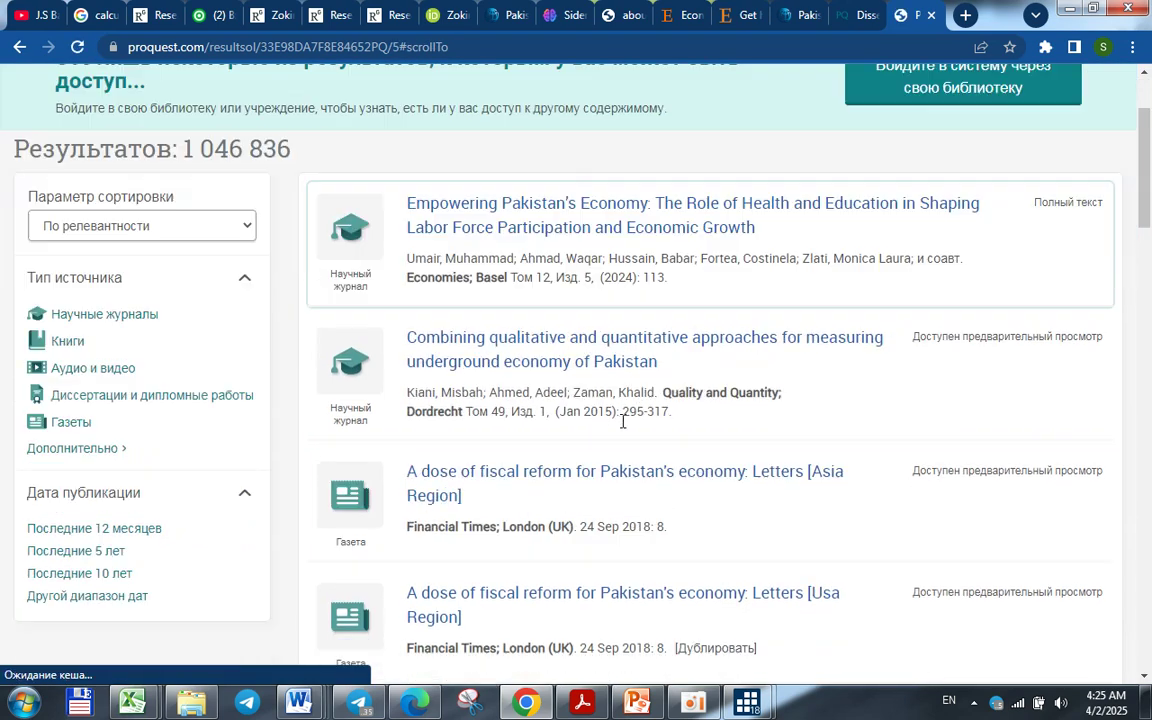
scroll(661, 375, "up", 4)
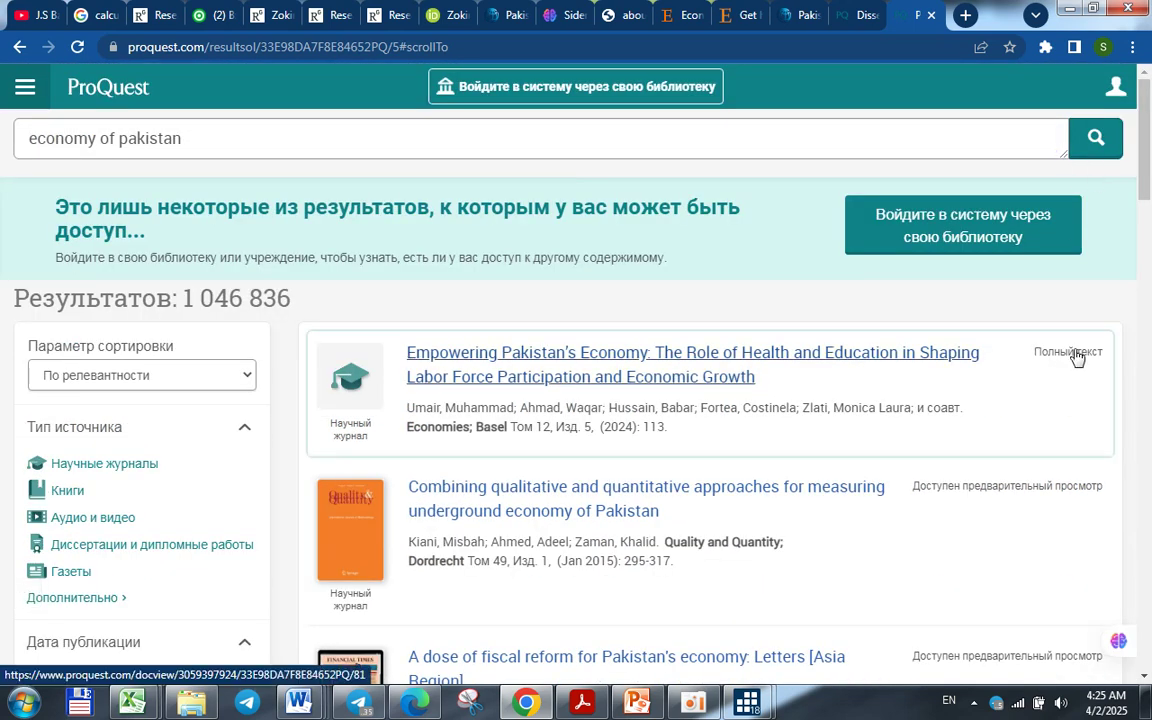
left_click(565, 363)
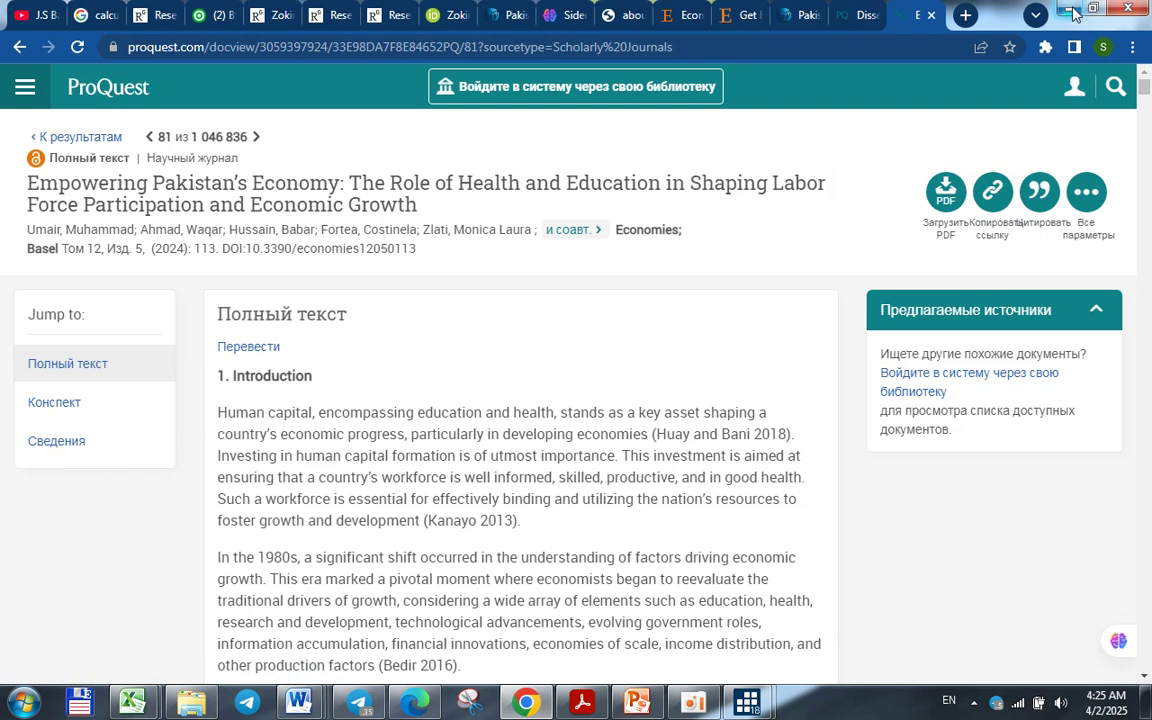
- Switch to Stata_plan (4).docx in Word and add a check mark under Bajarildi for task 6, ProQuest (4 dissertations)
left_click(1072, 11)
left_click(1072, 11)
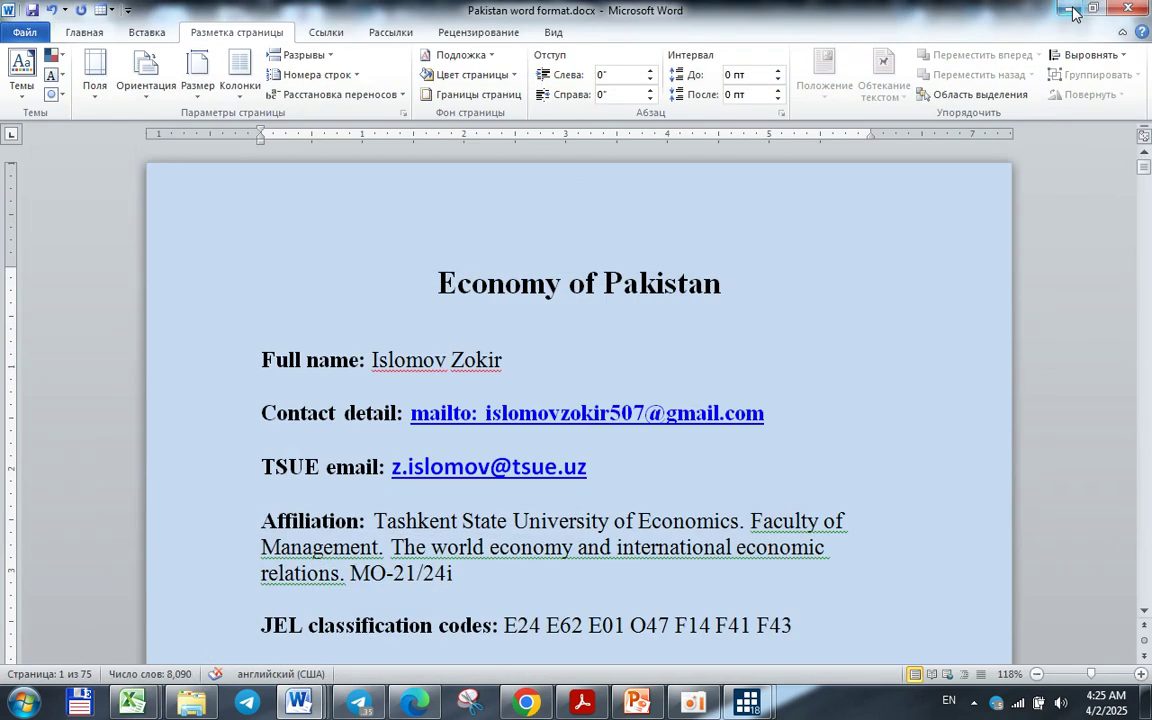
left_click(1072, 11)
left_click(1072, 11)
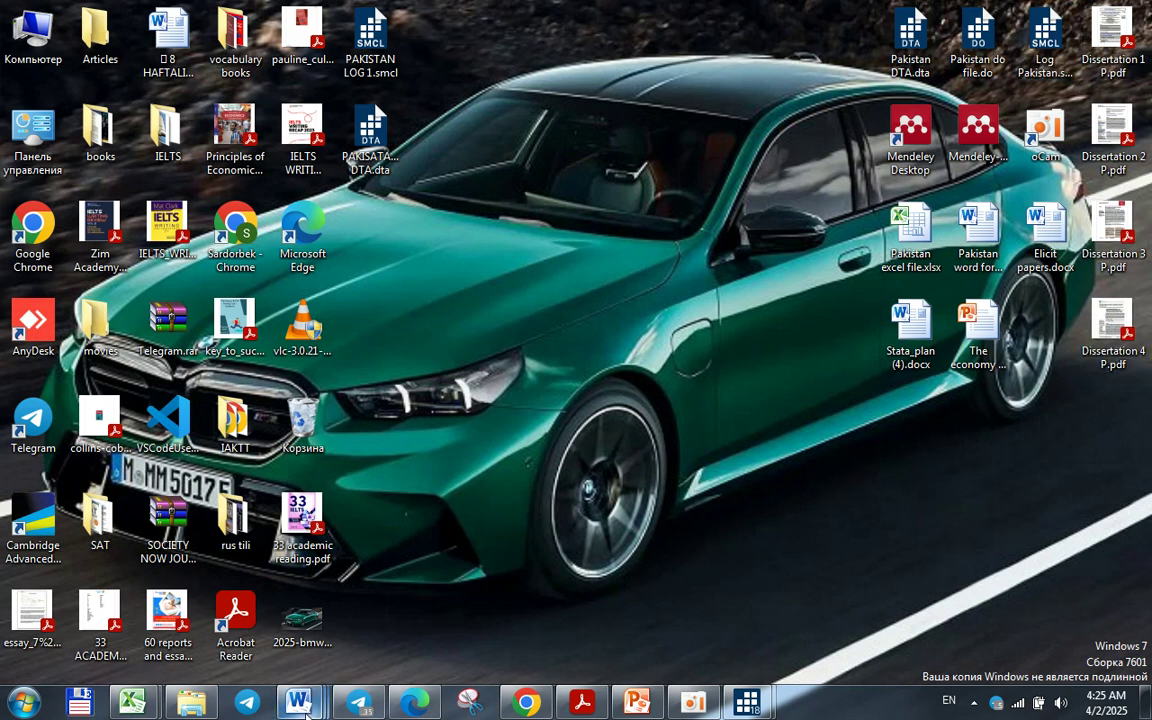
mouse_move(298, 703)
left_click(329, 630)
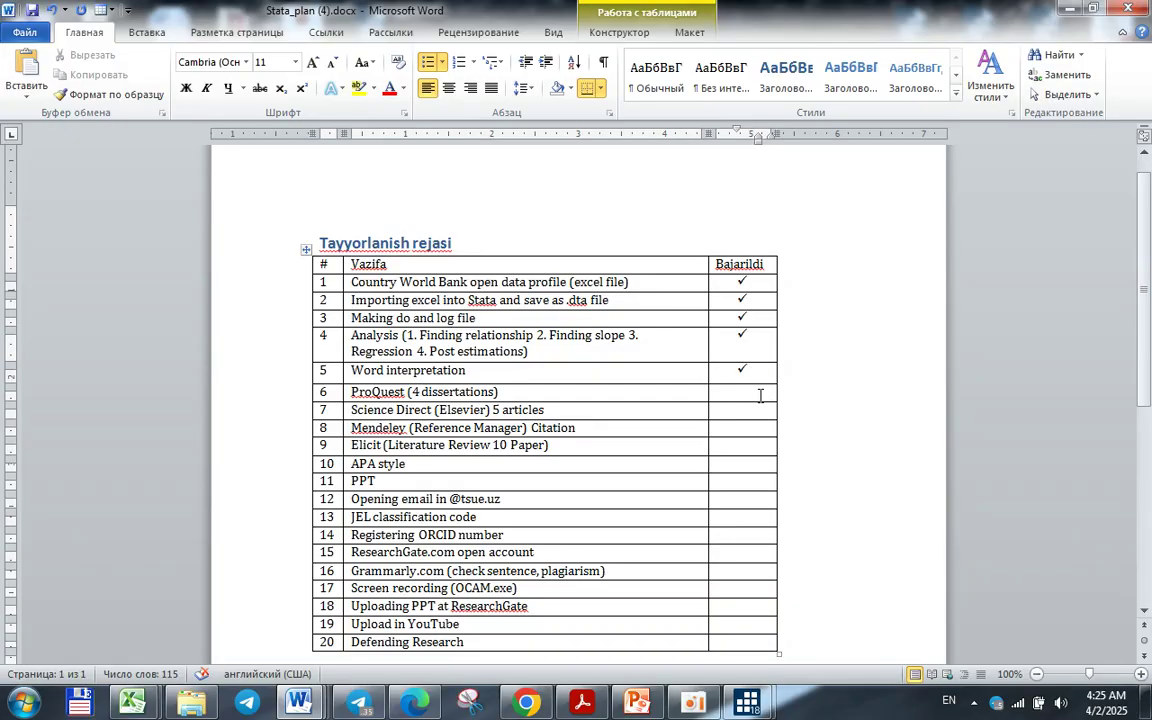
left_click(757, 397)
key("ctrl+v")
left_click(728, 410)
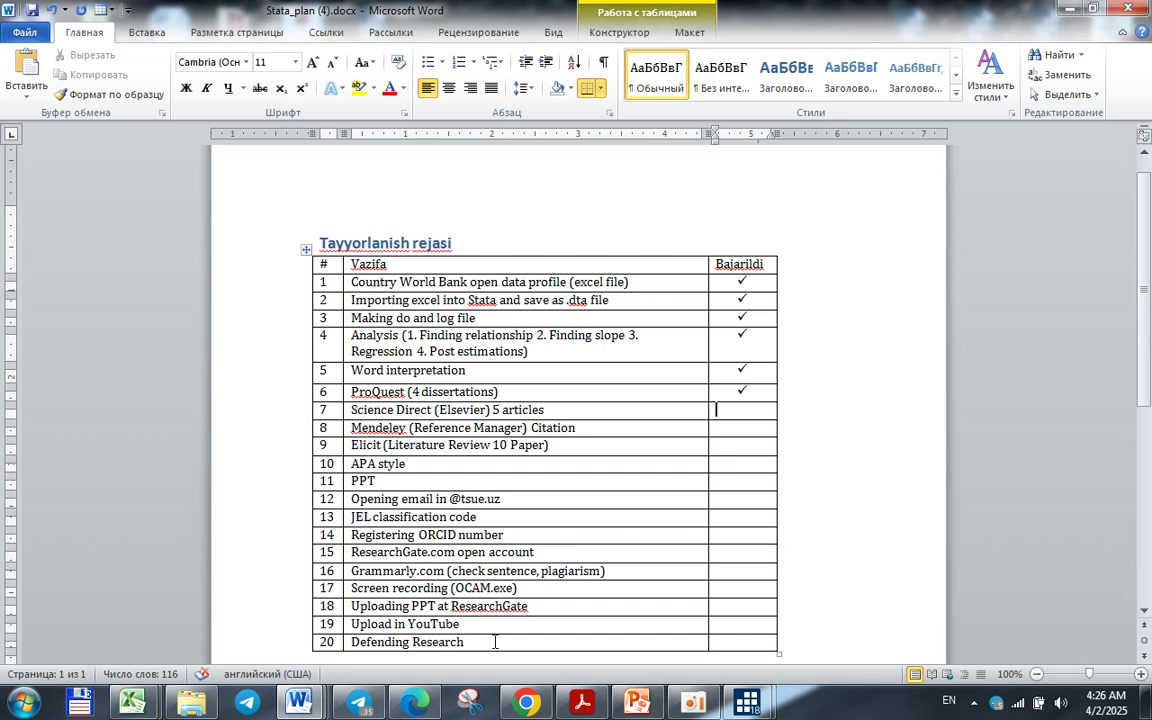
- Switch back to Chrome
left_click(525, 701)
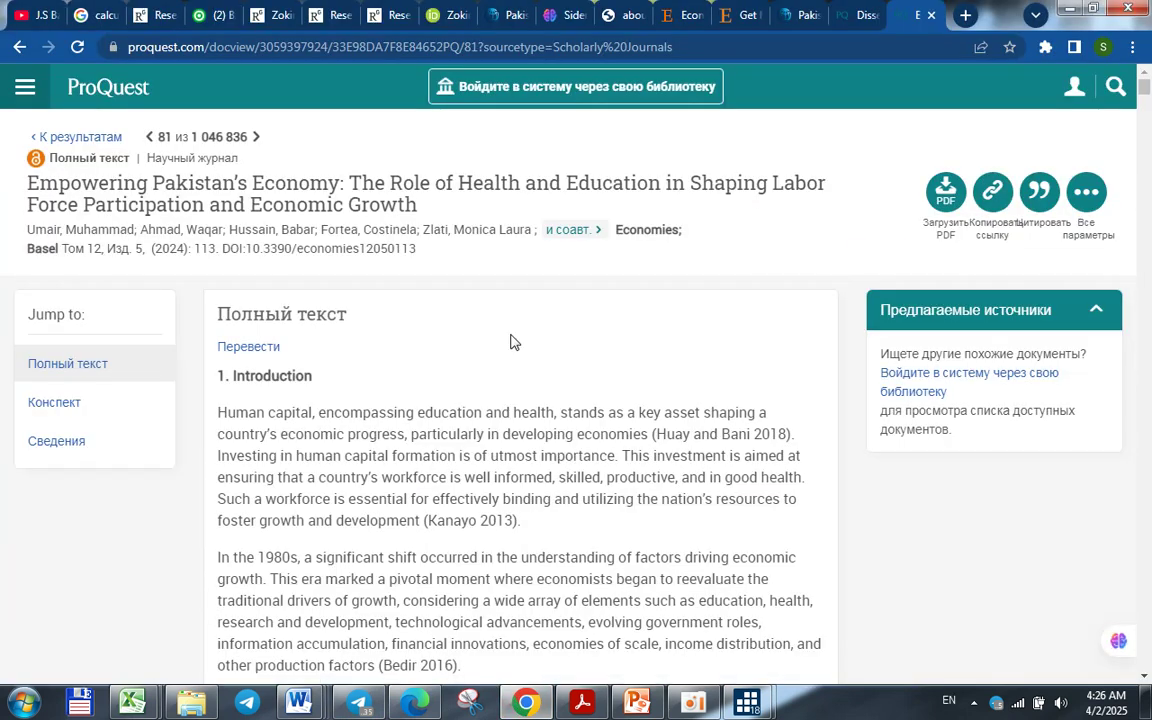
key("ctrl+t")
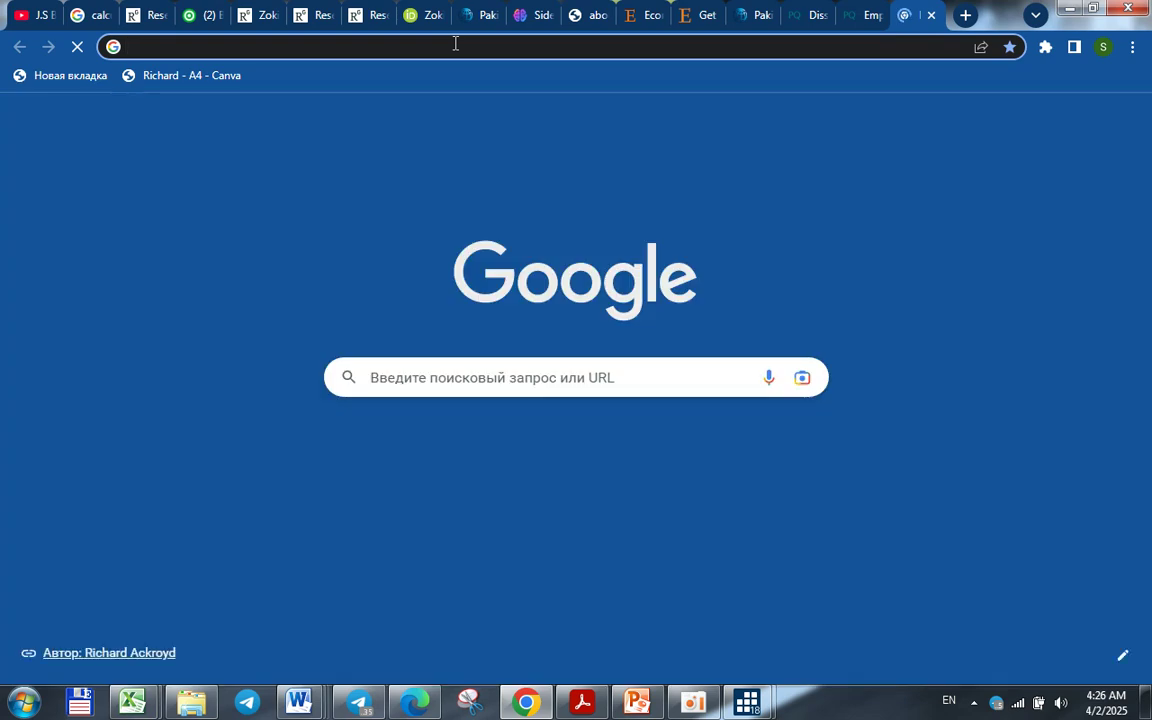
type("e")
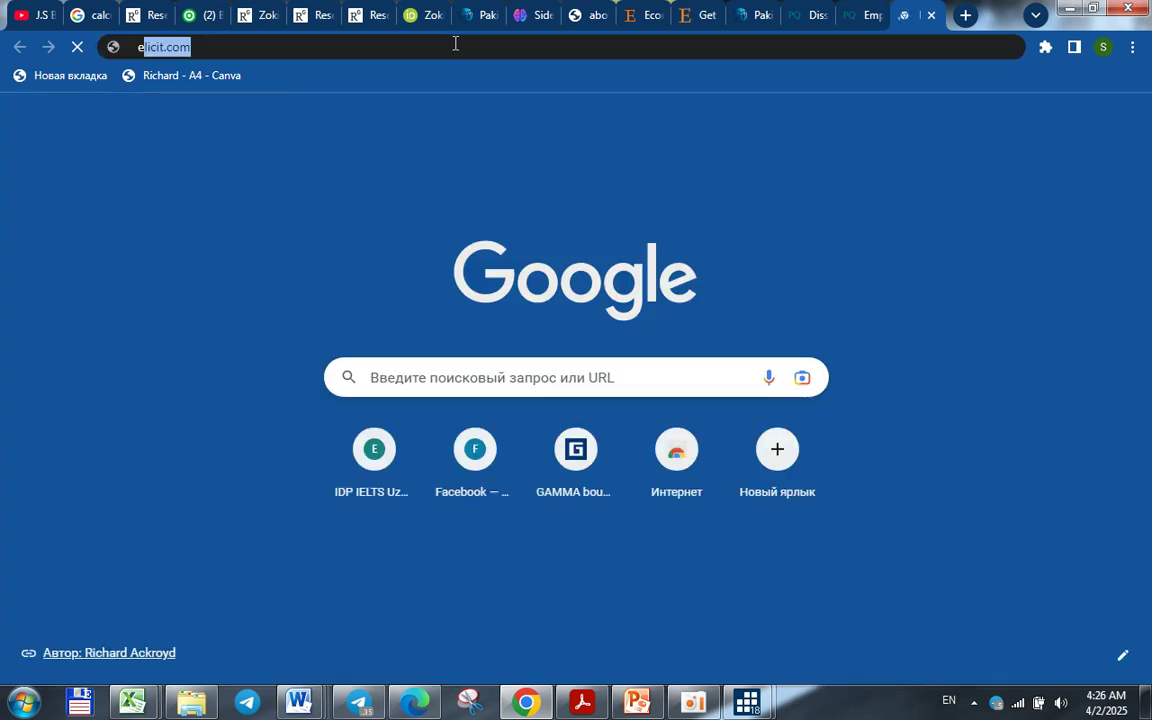
type("licit.como")
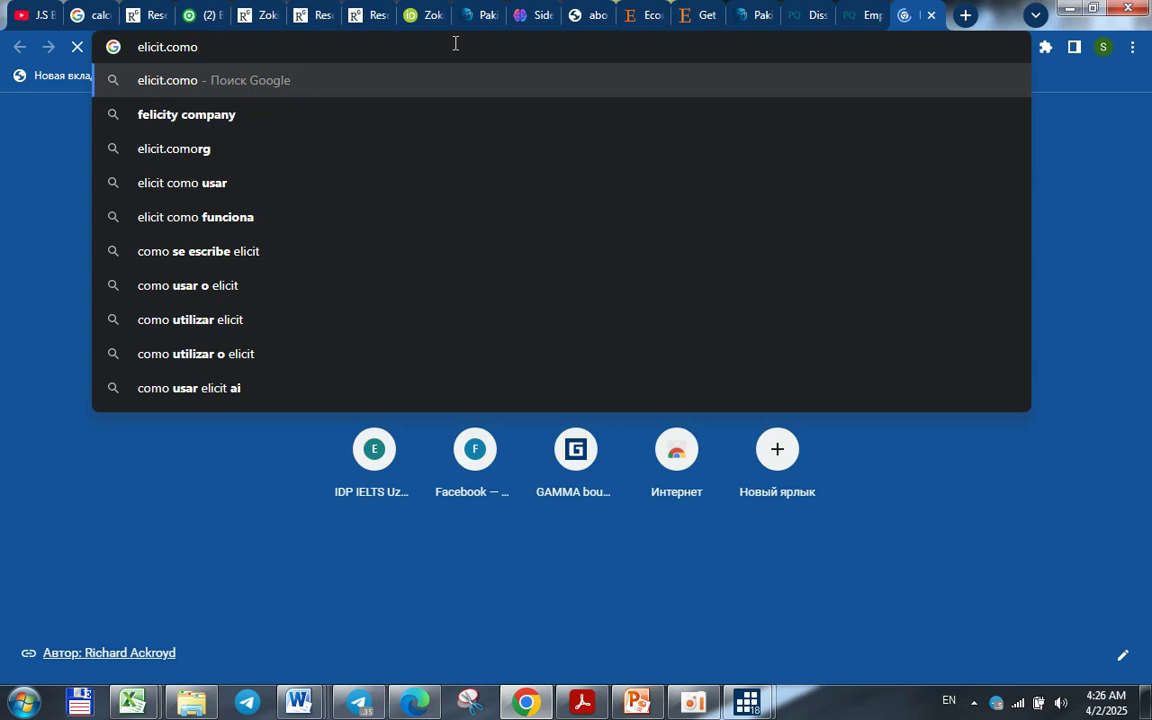
key("Return")
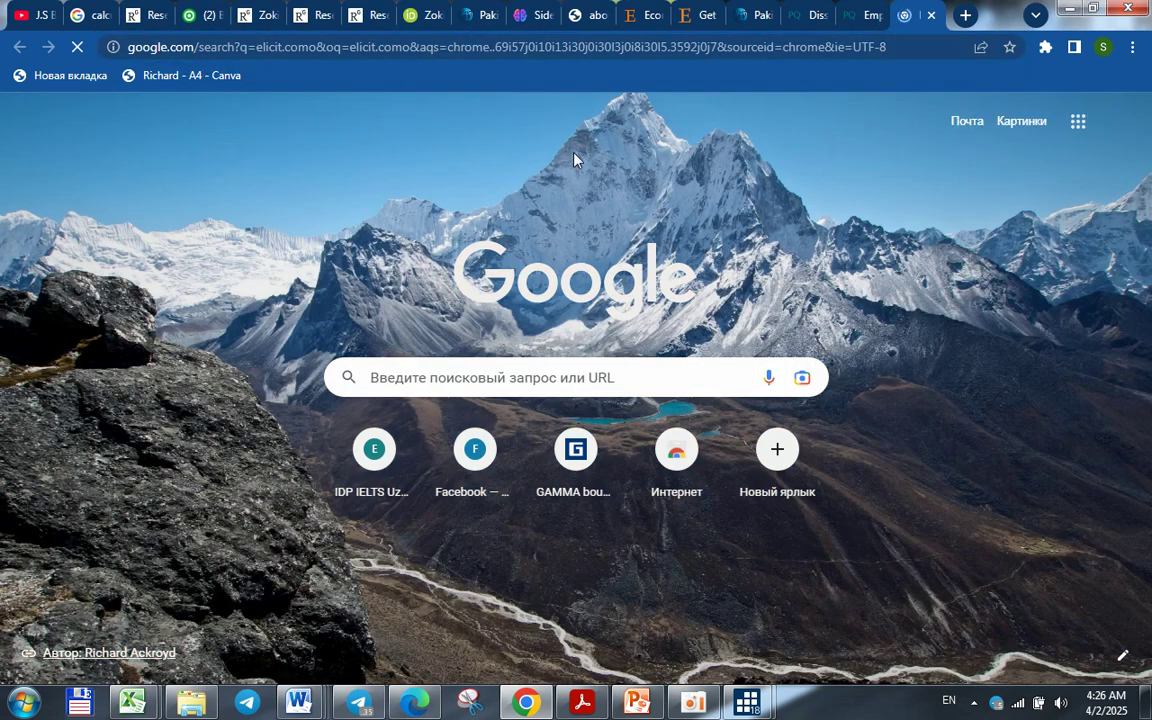
left_click(931, 15)
- Open elicit.com in a new browser tab
left_click(965, 16)
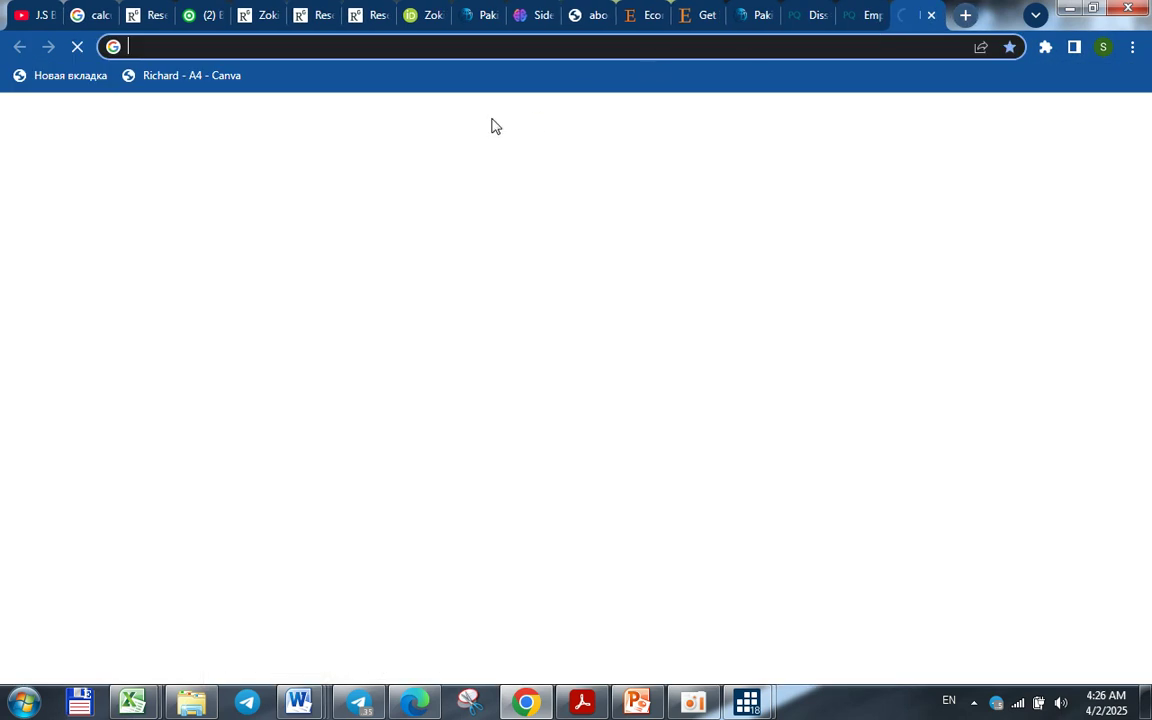
type("elici")
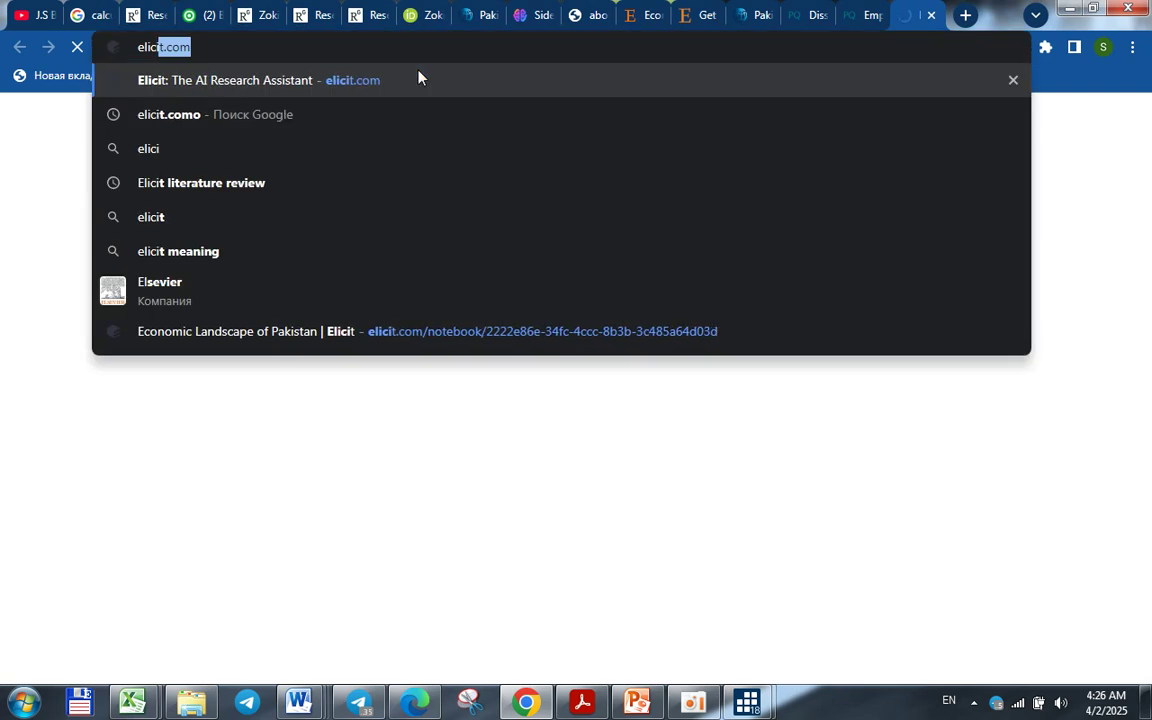
key("Return")
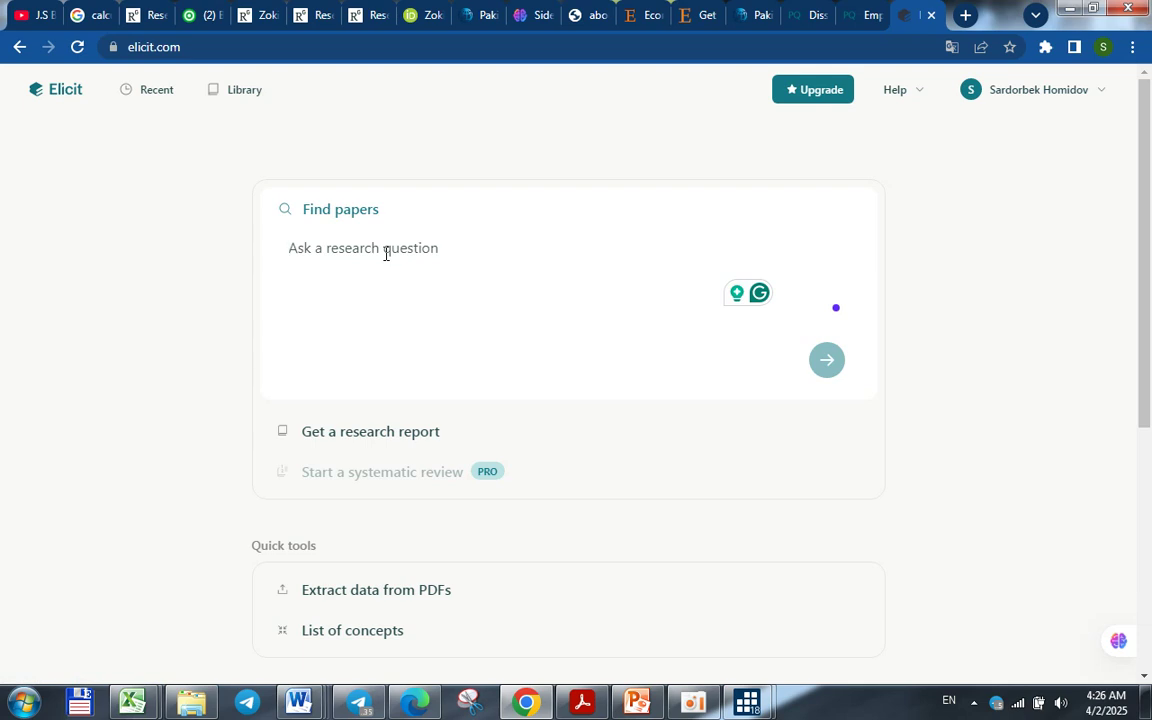
- Search Elicit for papers on economy of pakistan and look through the listed papers with their abstract summaries
type("eco")
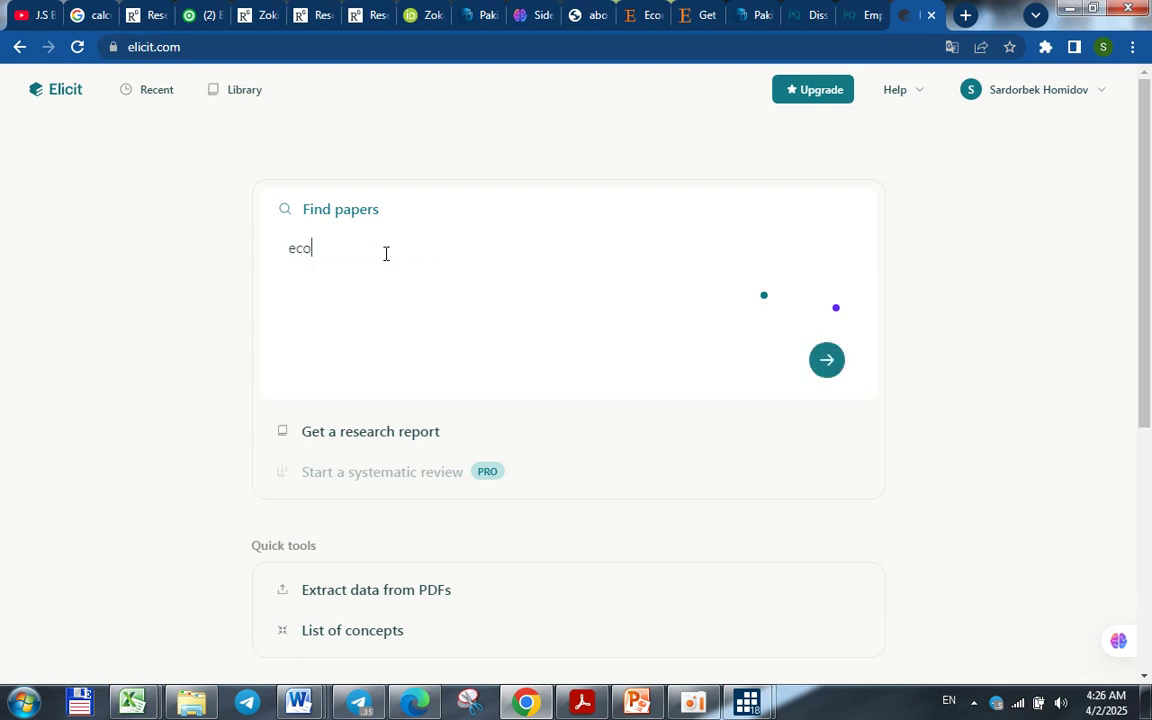
type("nomy of")
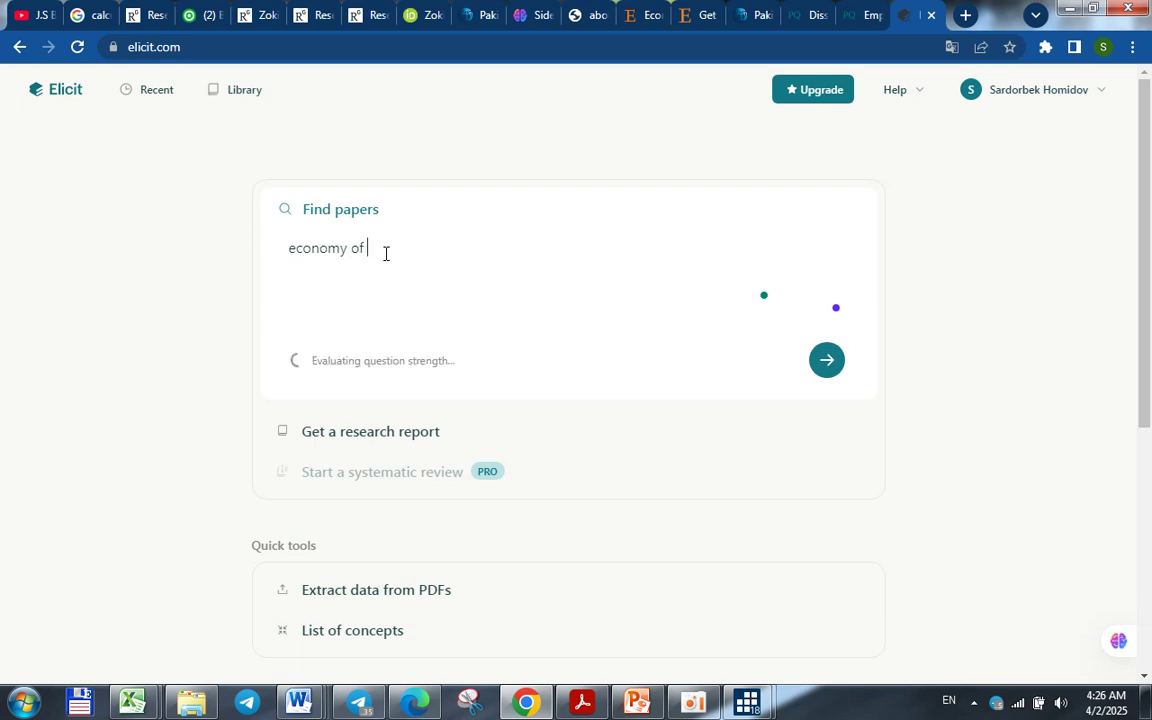
type("d pakist")
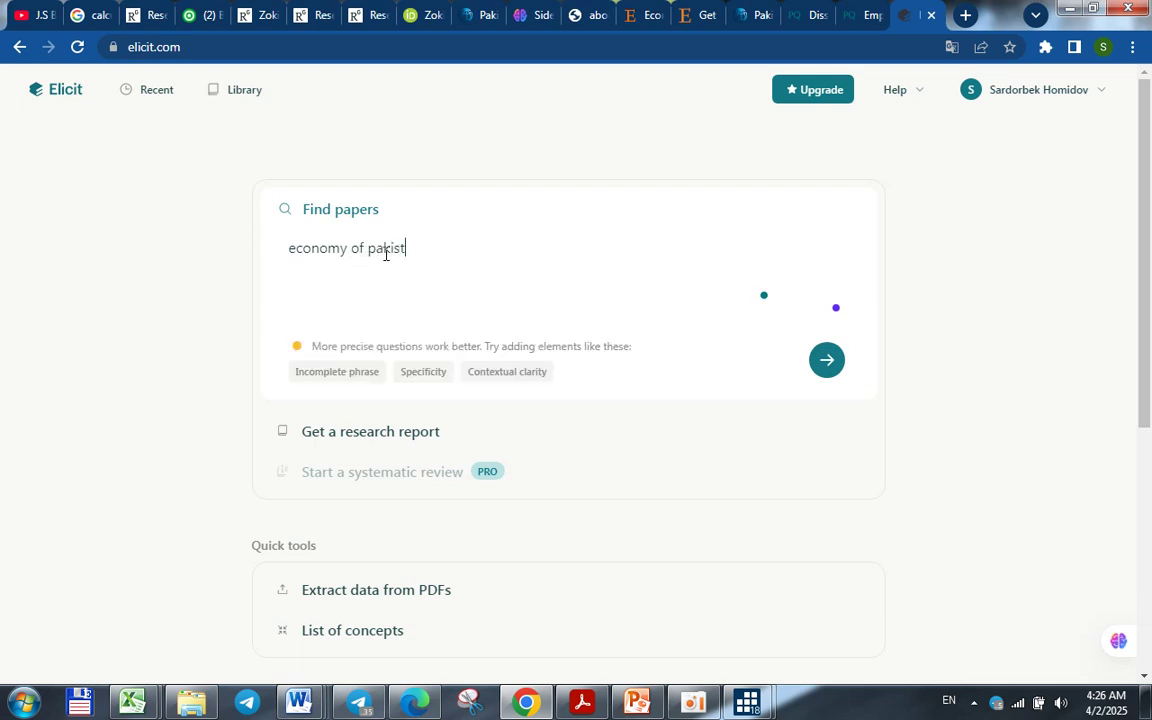
type("ajn")
key("BackSpace")
key("BackSpace")
type("n")
key("Return")
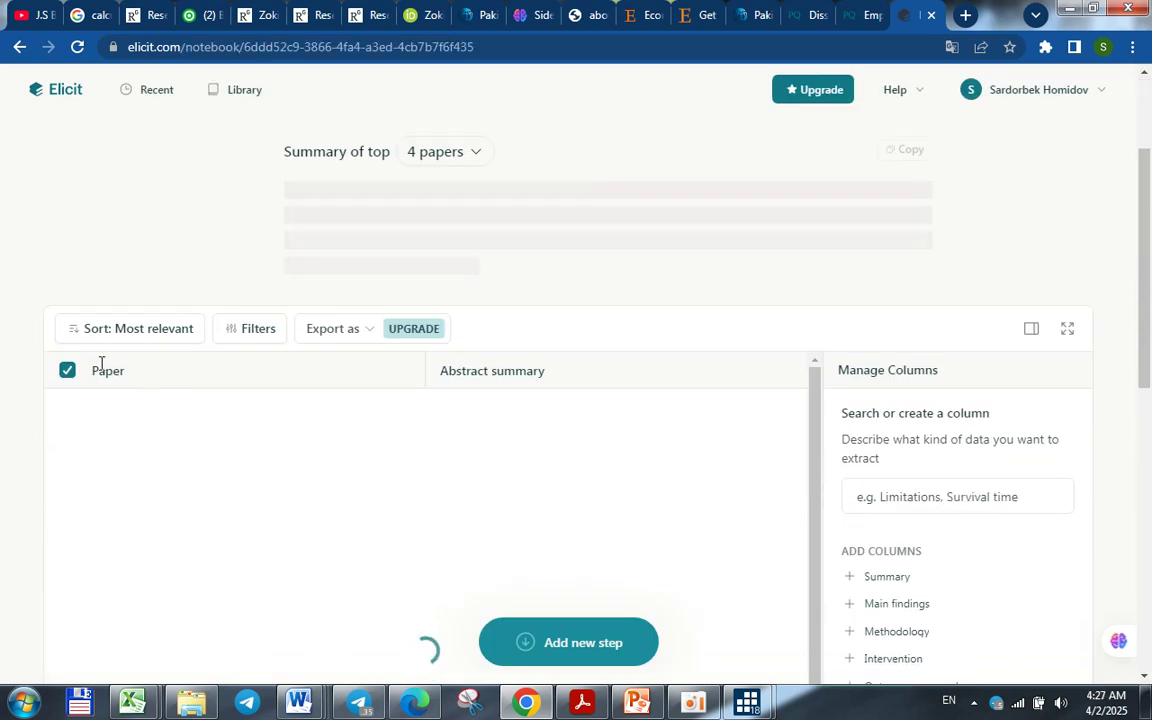
left_click_drag(321, 514, 330, 715)
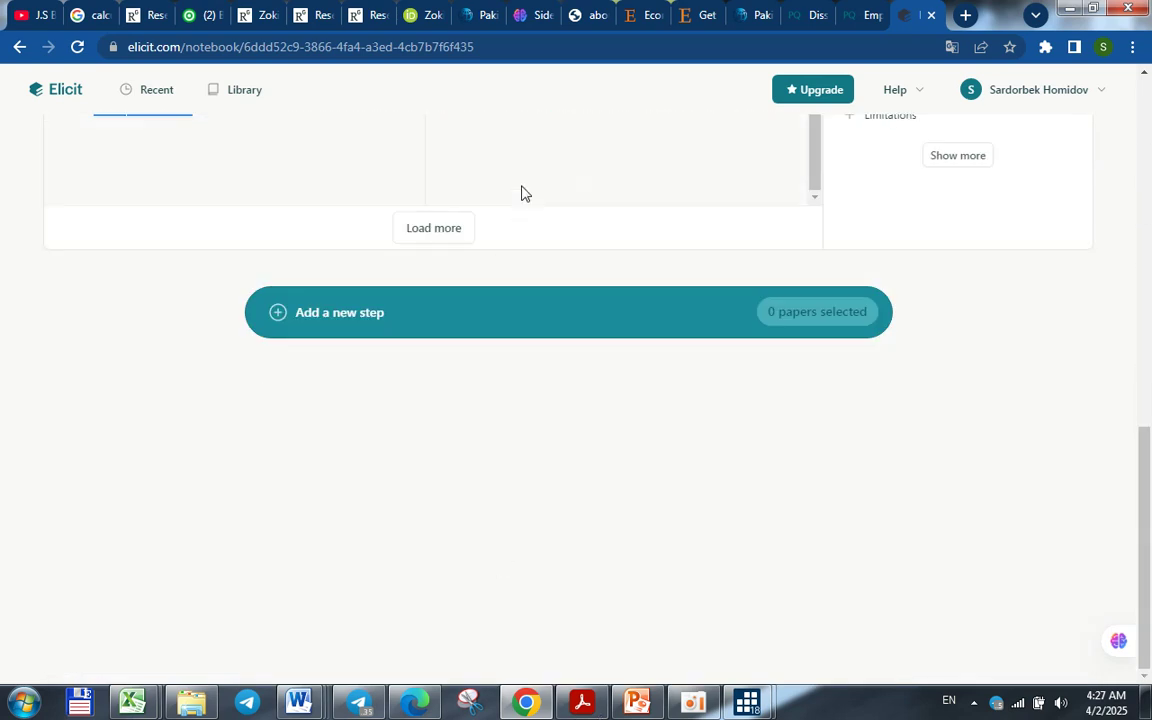
left_click_drag(594, 90, 737, 418)
left_click(733, 415)
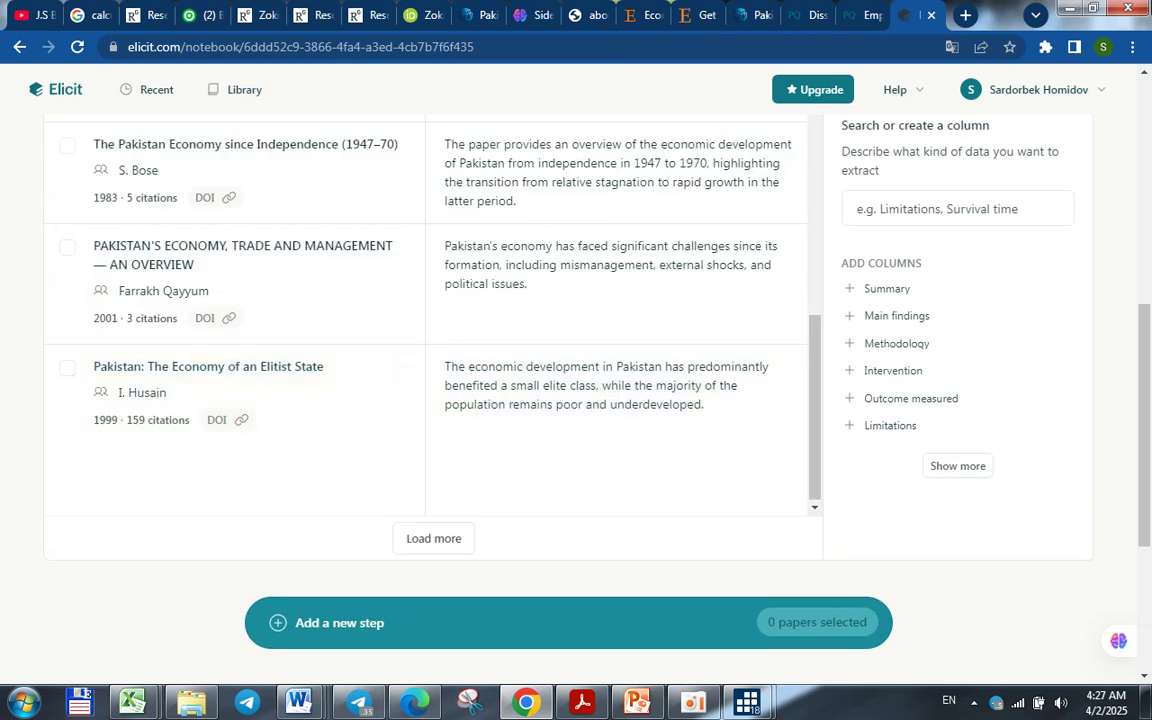
- Open Elicit papers.docx from the desktop and review its table of papers and abstract summaries through to the end
left_click(1078, 12)
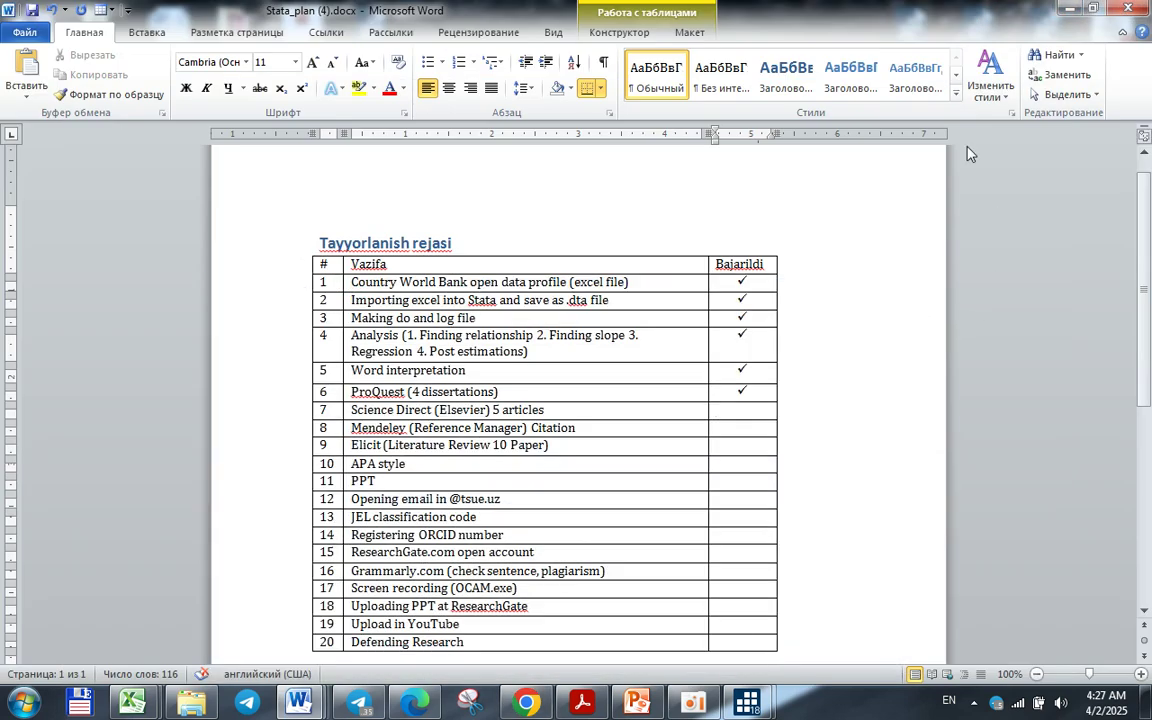
left_click(1076, 10)
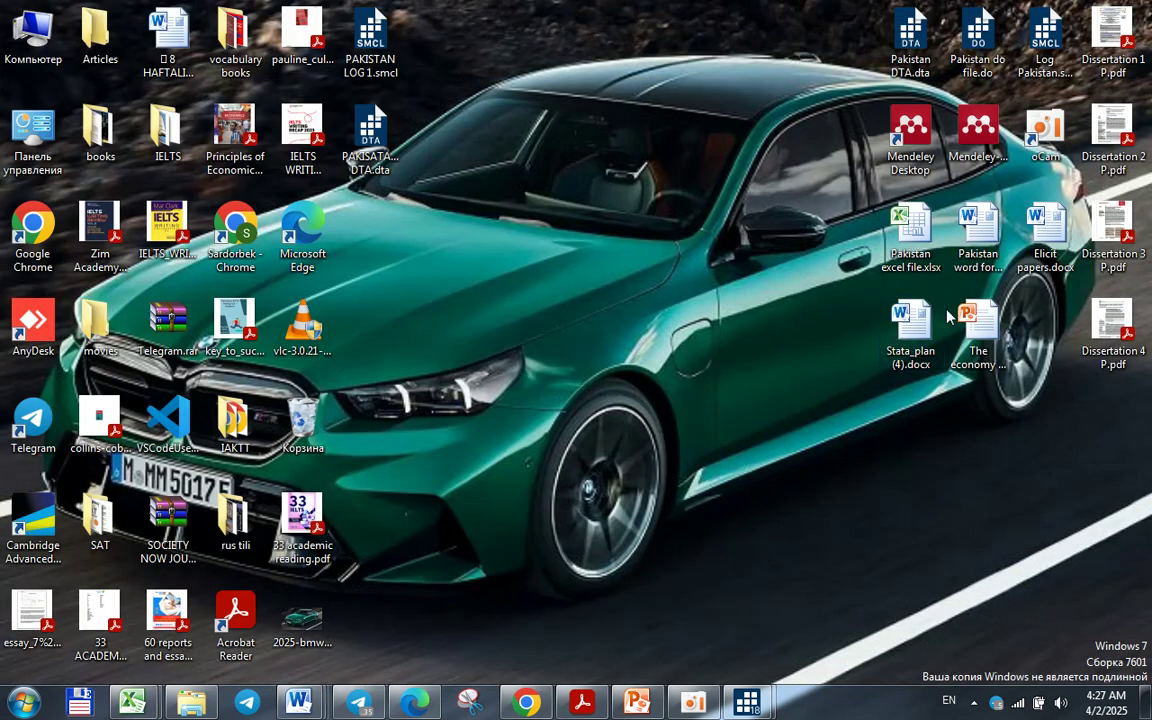
double_click(1048, 248)
scroll(606, 311, "down", 5)
scroll(606, 311, "up", 5)
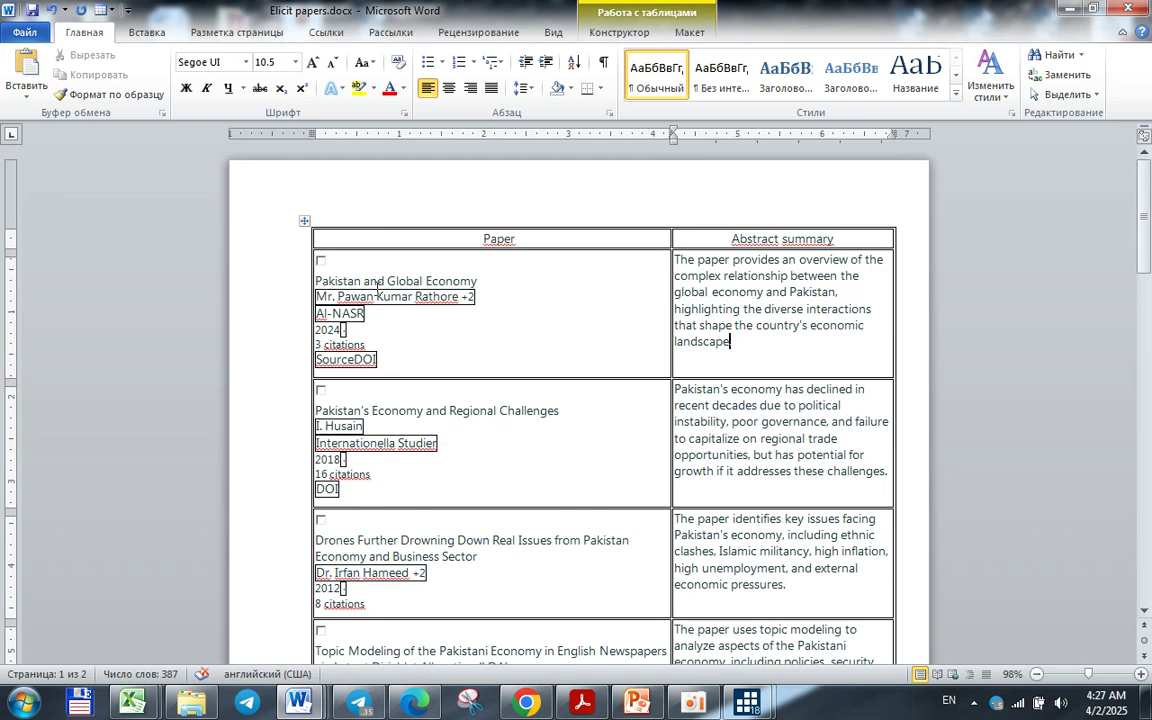
scroll(378, 287, "down", 20)
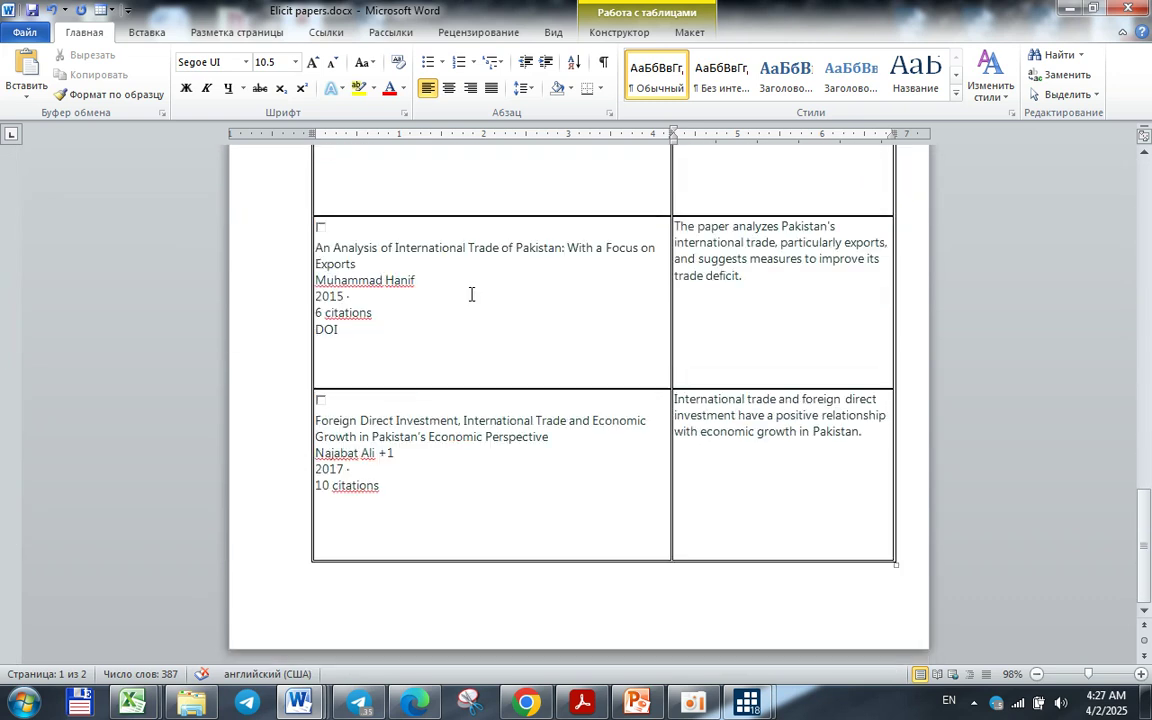
- Minimize Elicit papers.docx and return to the Stata_plan (4).docx checklist
left_click(1068, 10)
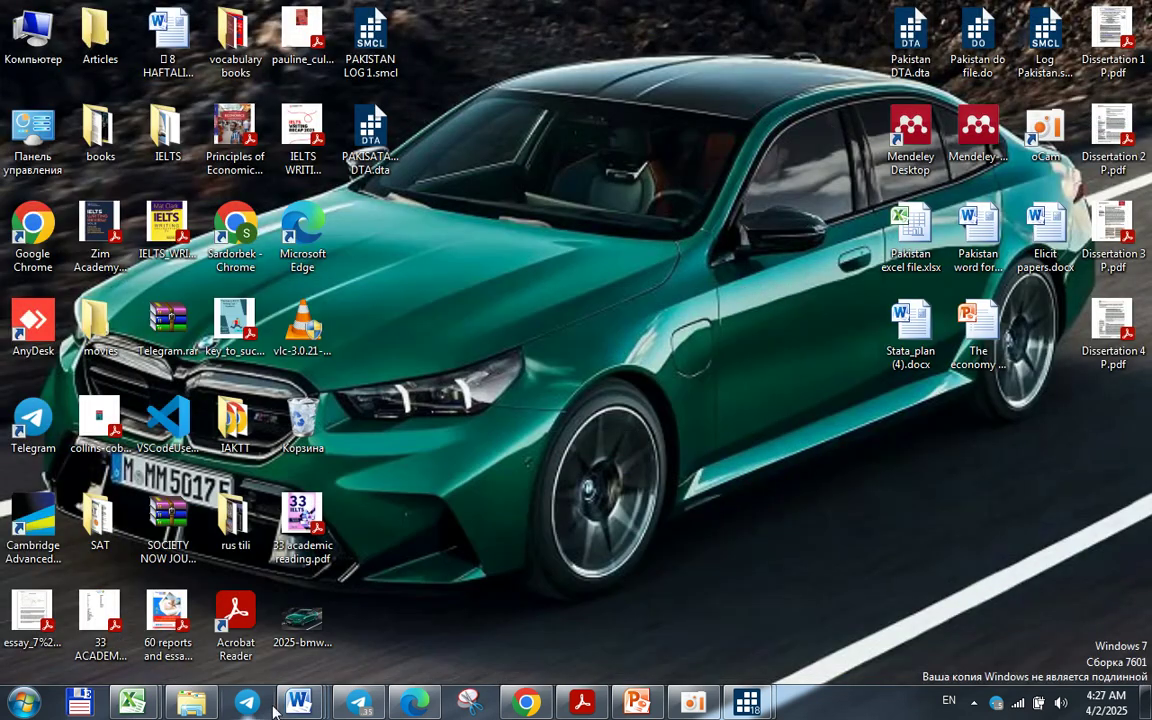
mouse_move(293, 703)
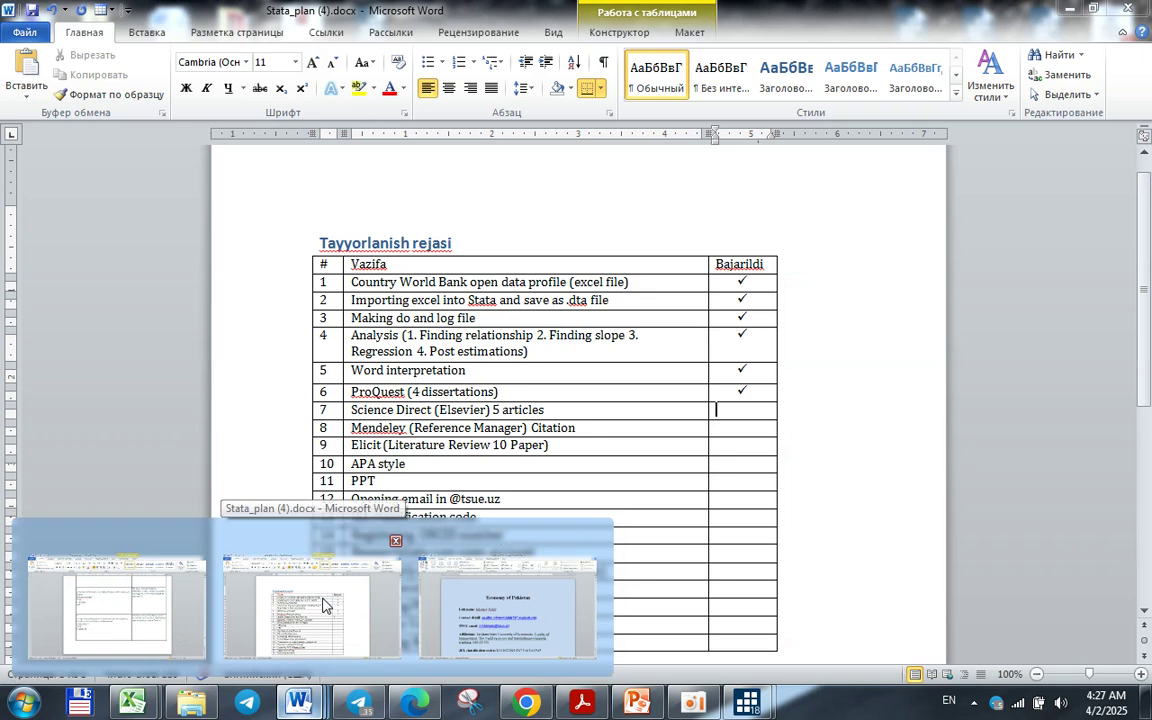
left_click(326, 585)
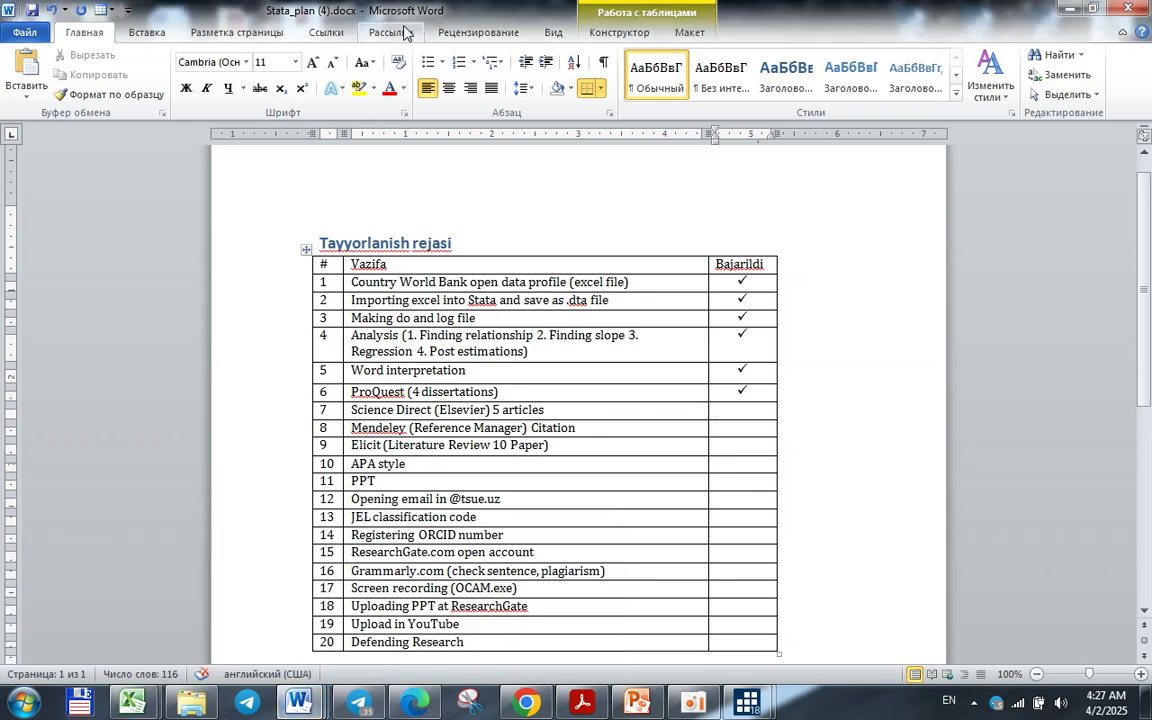
left_click(427, 62)
key("Down")
left_click(759, 410)
key("BackSpace")
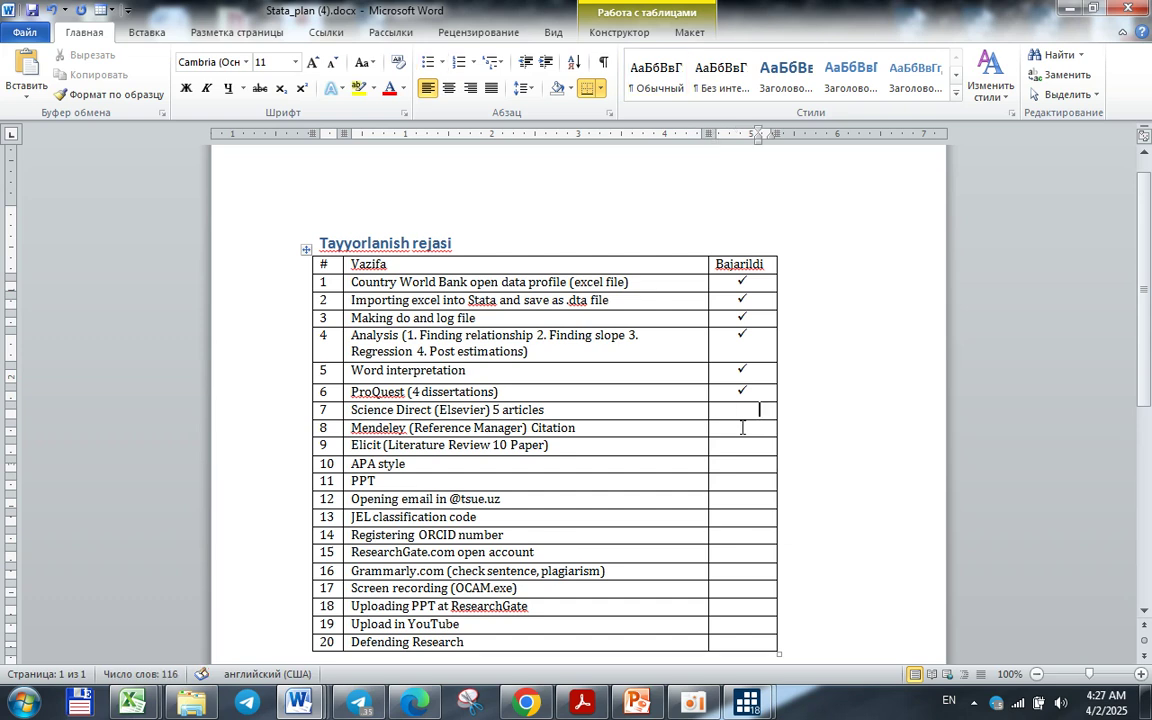
- Add a checkmark bullet in the Bajarildi column for task 9, Elicit (Literature Review 10 Paper)
left_click(743, 442)
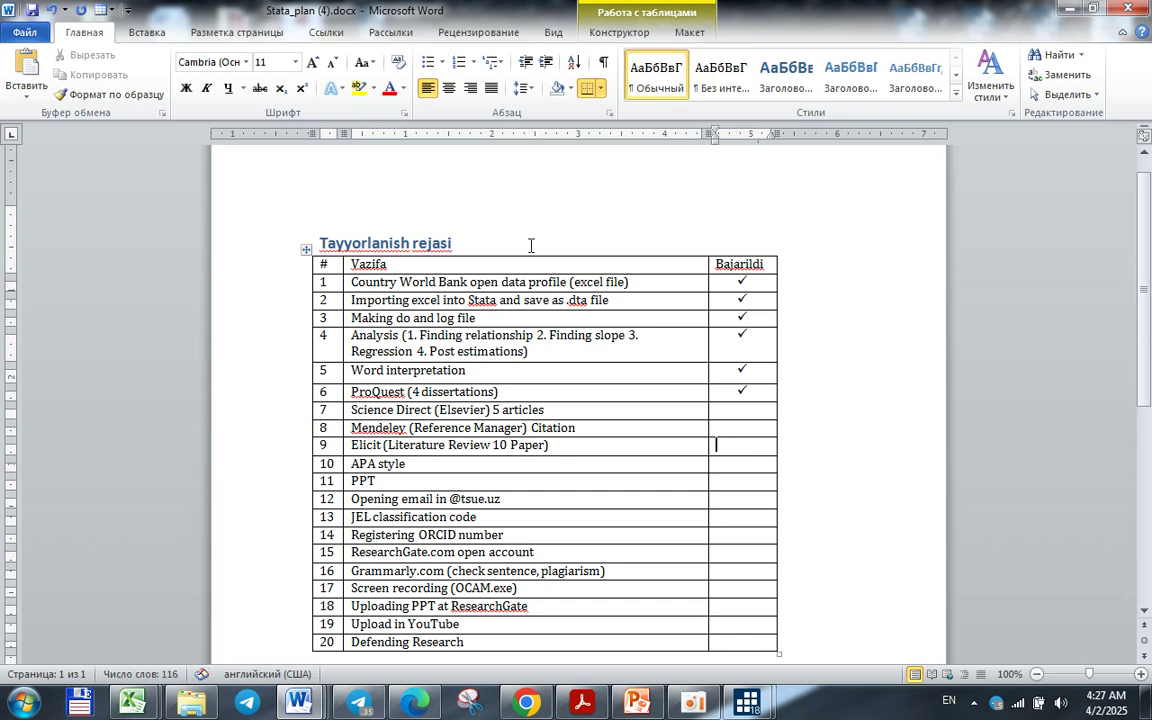
left_click(427, 62)
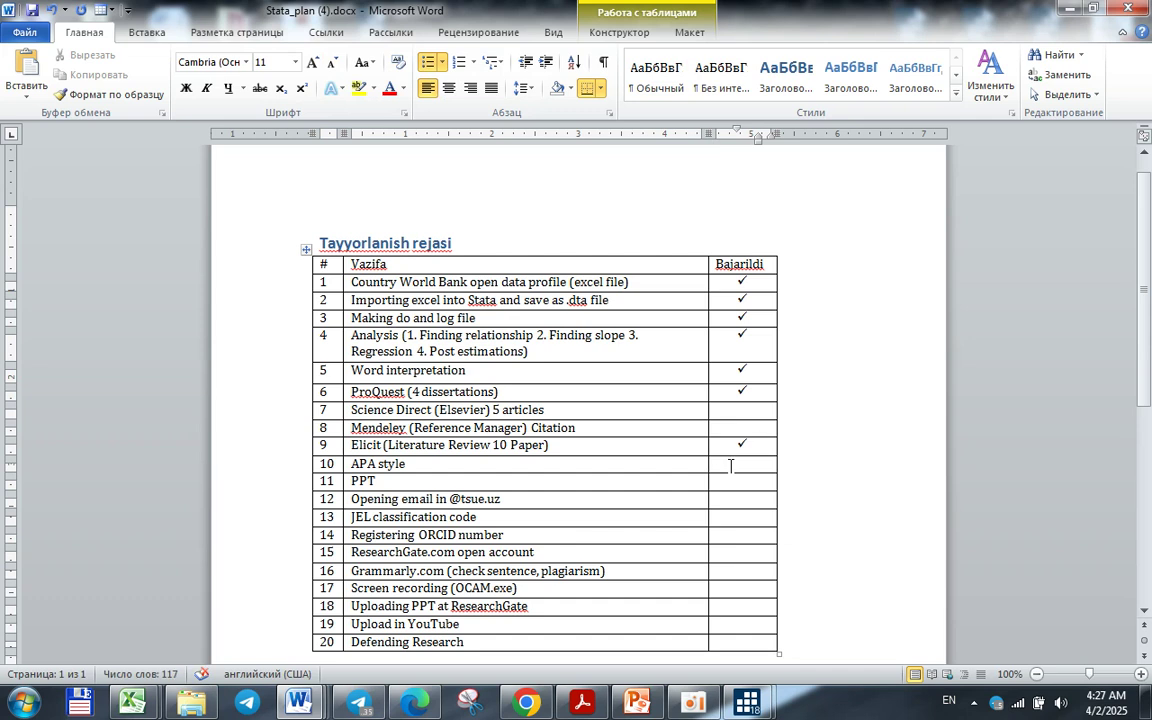
left_click(731, 466)
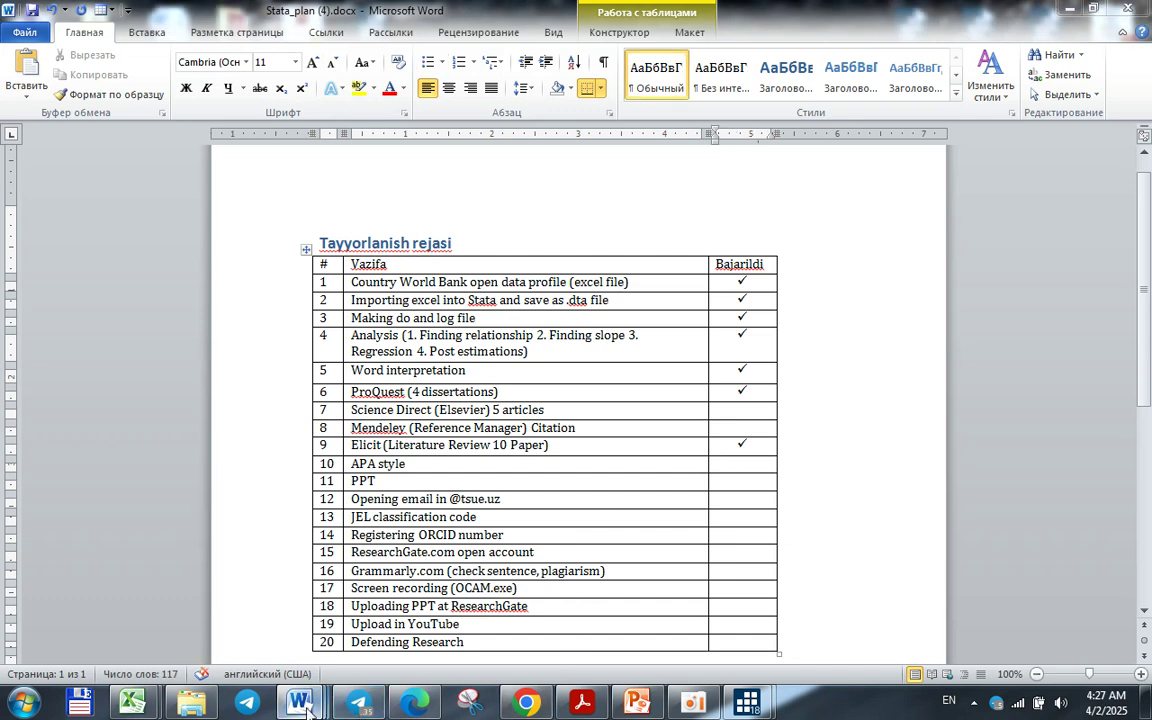
- Switch to Pakistan word format.docx and examine the citation style chosen in its bibliography settings
mouse_move(307, 712)
left_click(430, 627)
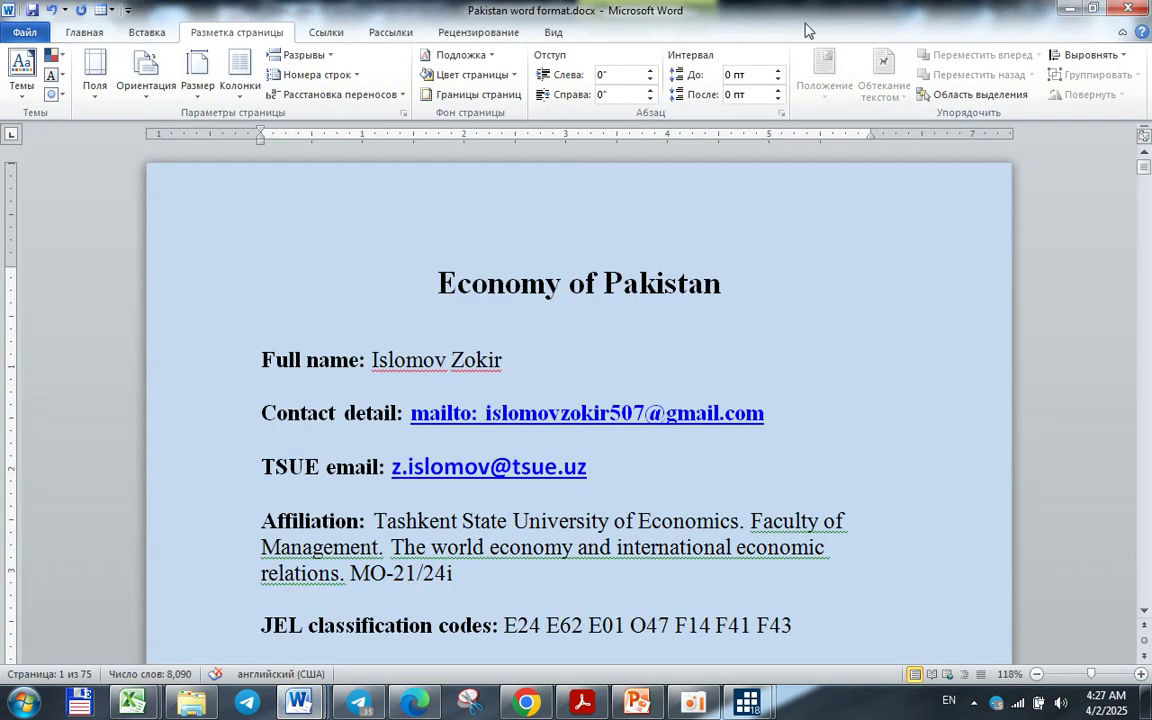
left_click(325, 33)
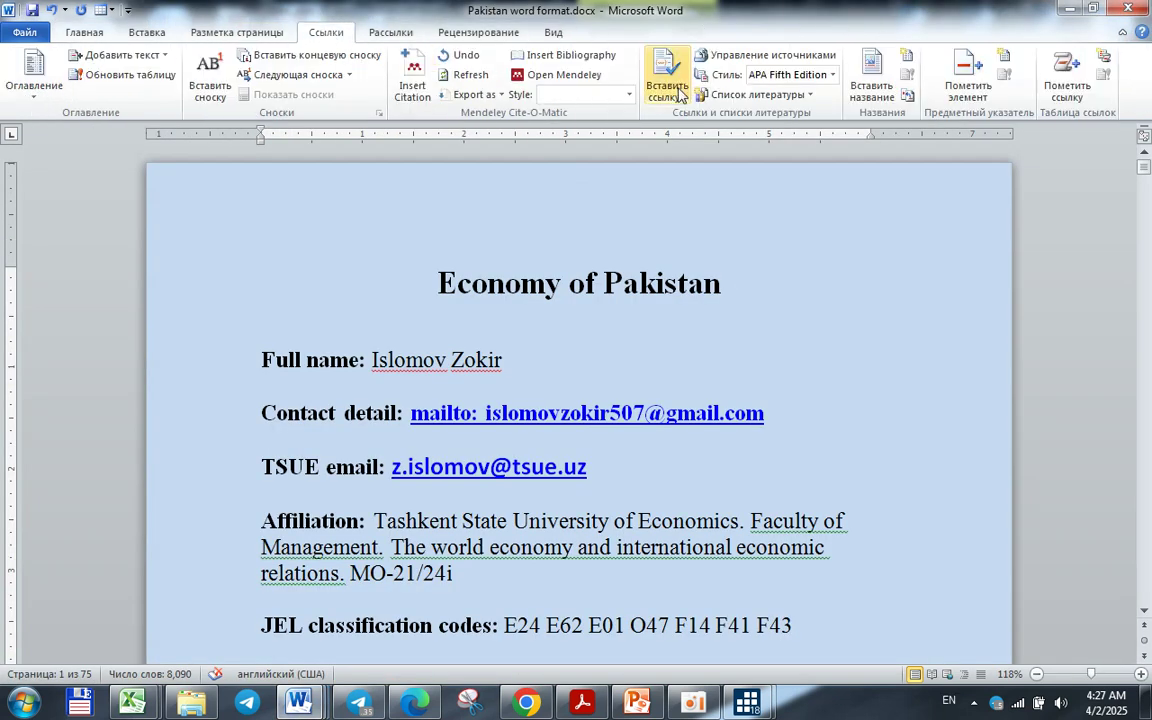
triple_click(407, 282)
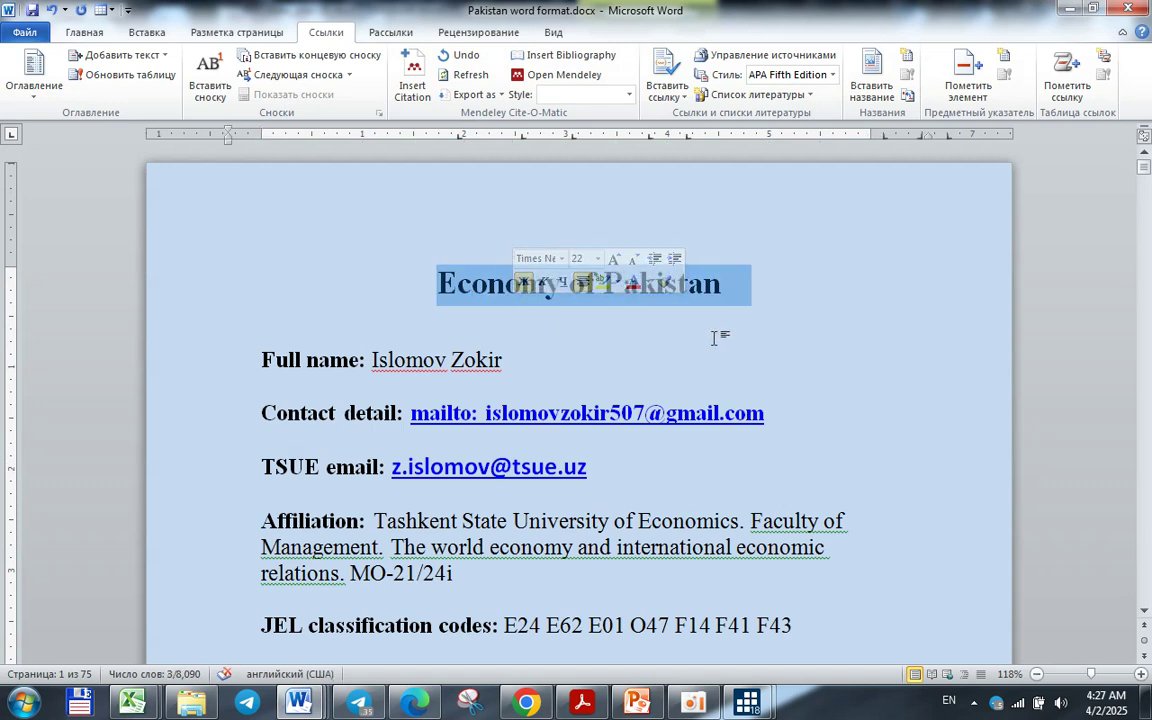
left_click(727, 308)
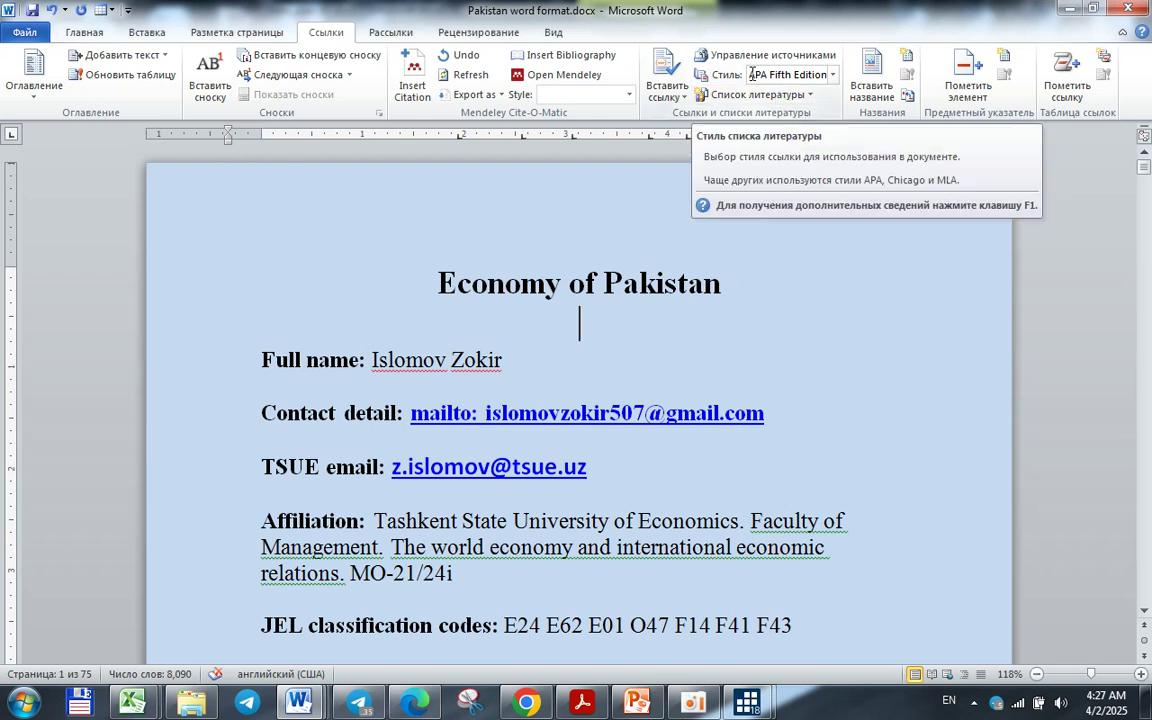
mouse_move(750, 75)
left_mouse_down()
mouse_move(765, 80)
mouse_move(751, 73)
left_mouse_up()
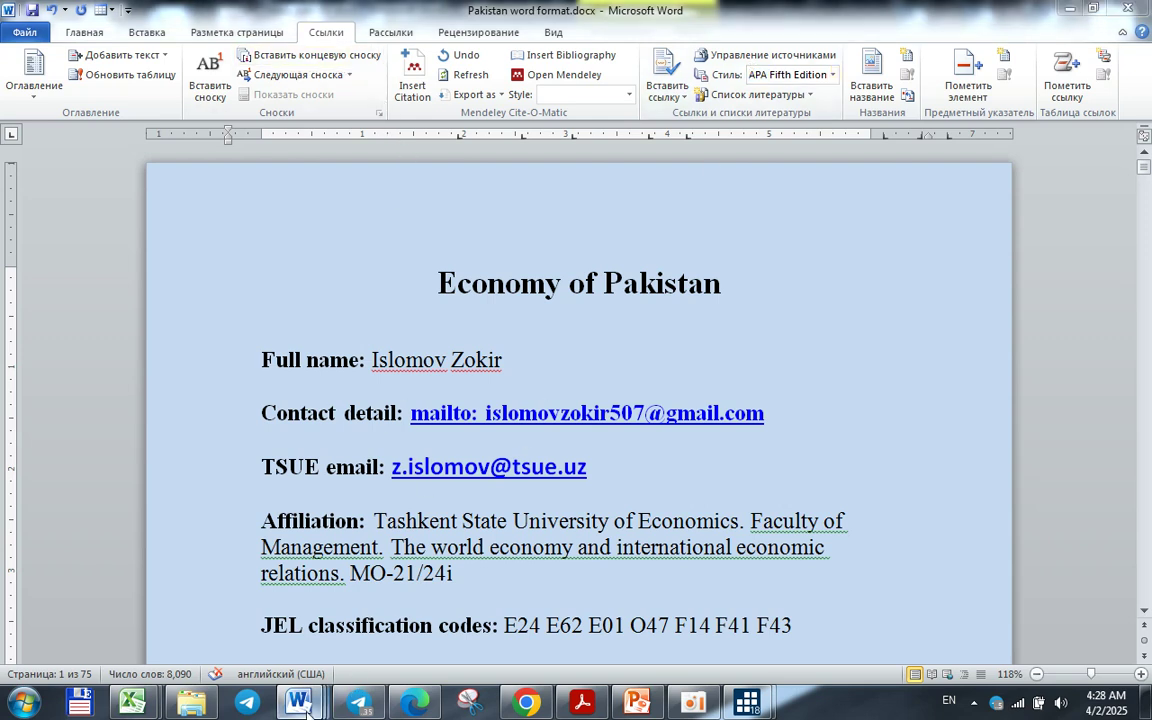
- Return to Stata_plan (4).docx and put a checkmark in the Bajarildi column for task 10, APA style
mouse_move(305, 708)
left_click(373, 630)
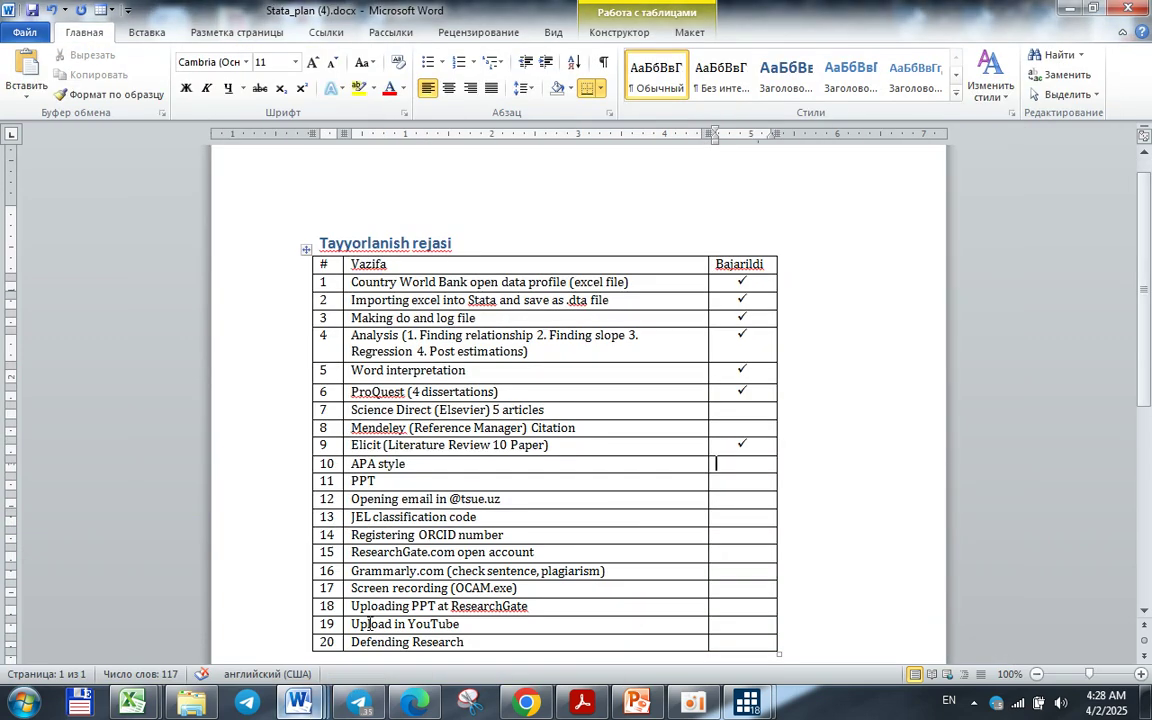
left_click(756, 467)
key("ctrl+v")
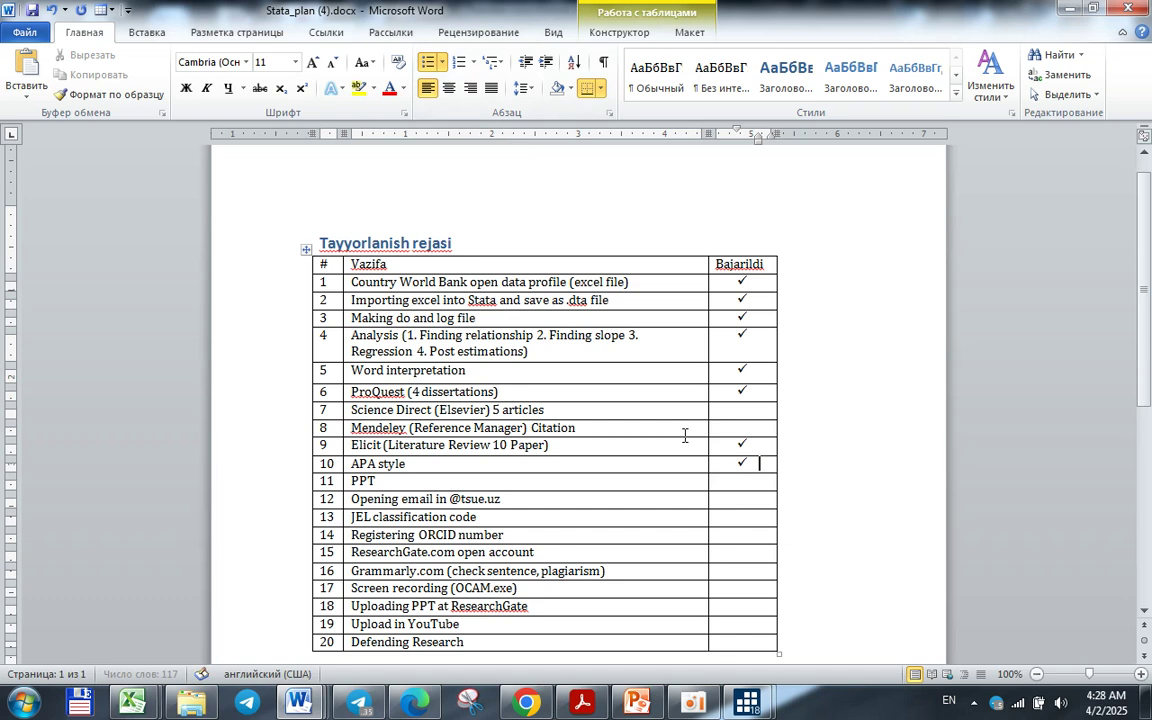
left_click(728, 479)
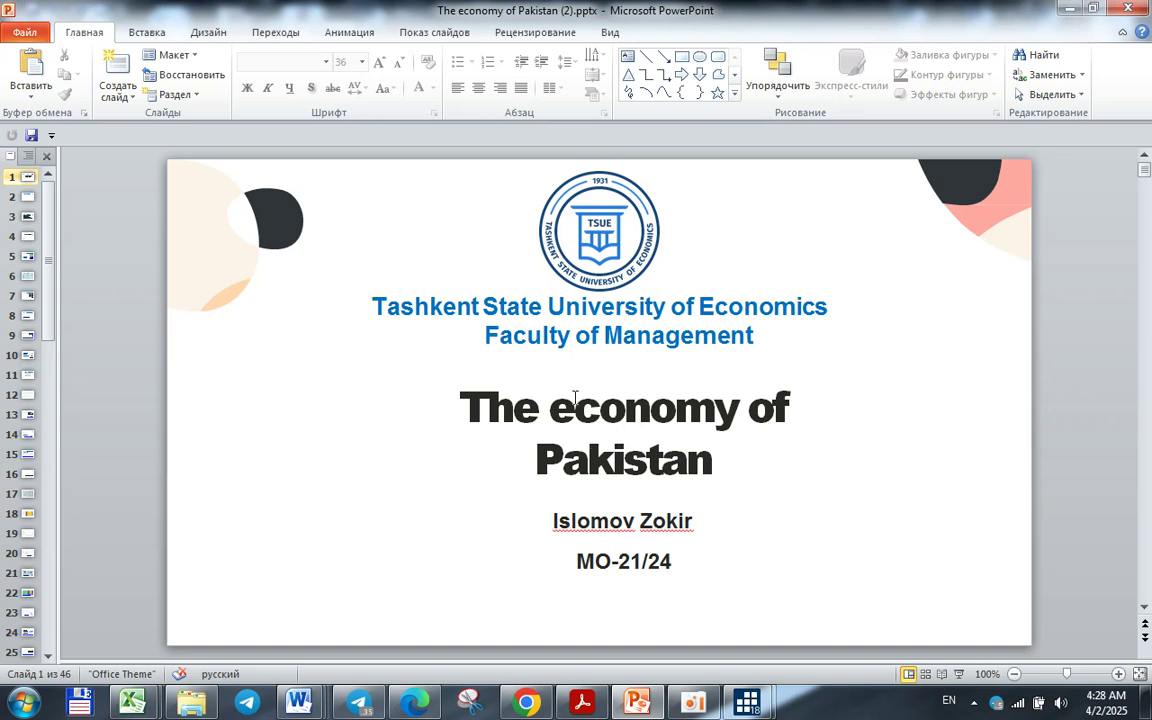
- View the title and Learning Outcomes slides of The economy of Pakistan (2).pptx, then minimize the presentation
scroll(573, 397, "down", 1)
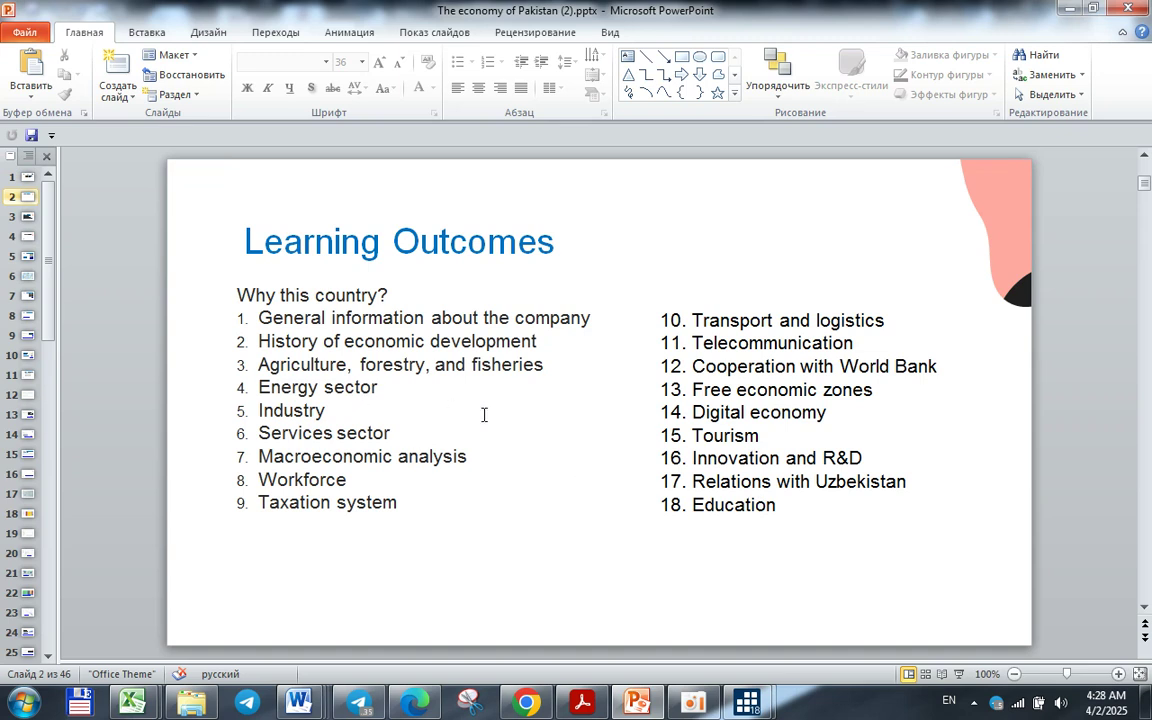
scroll(484, 414, "up", 1)
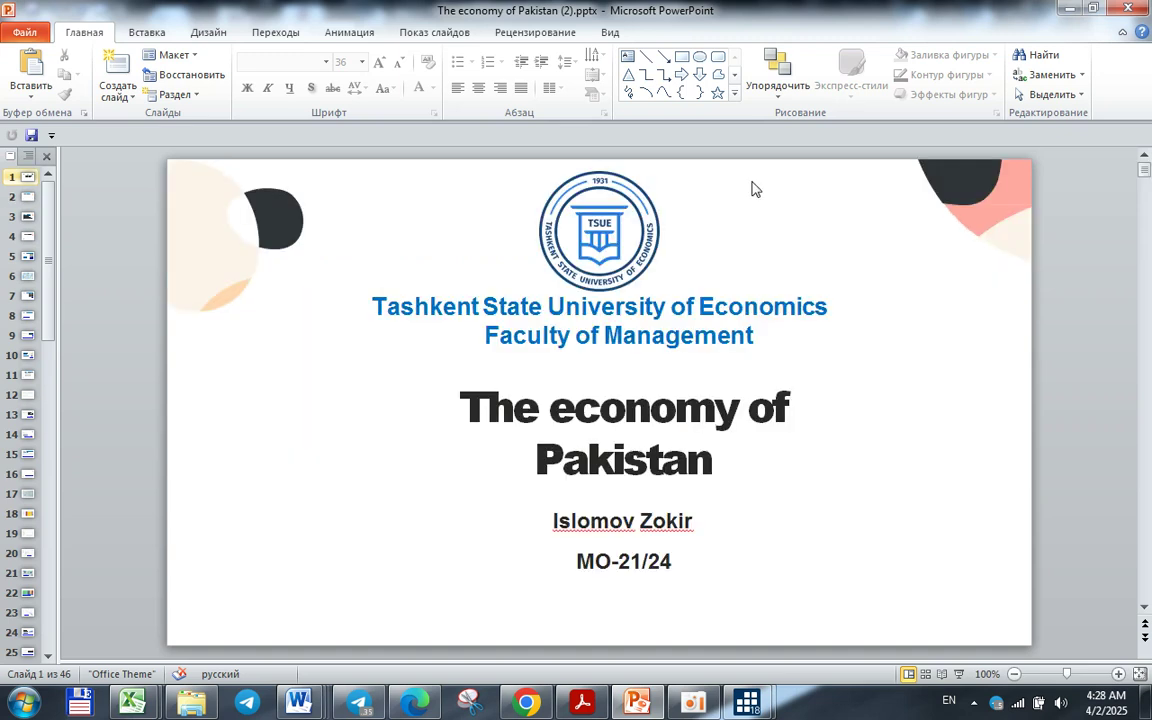
left_click(1074, 13)
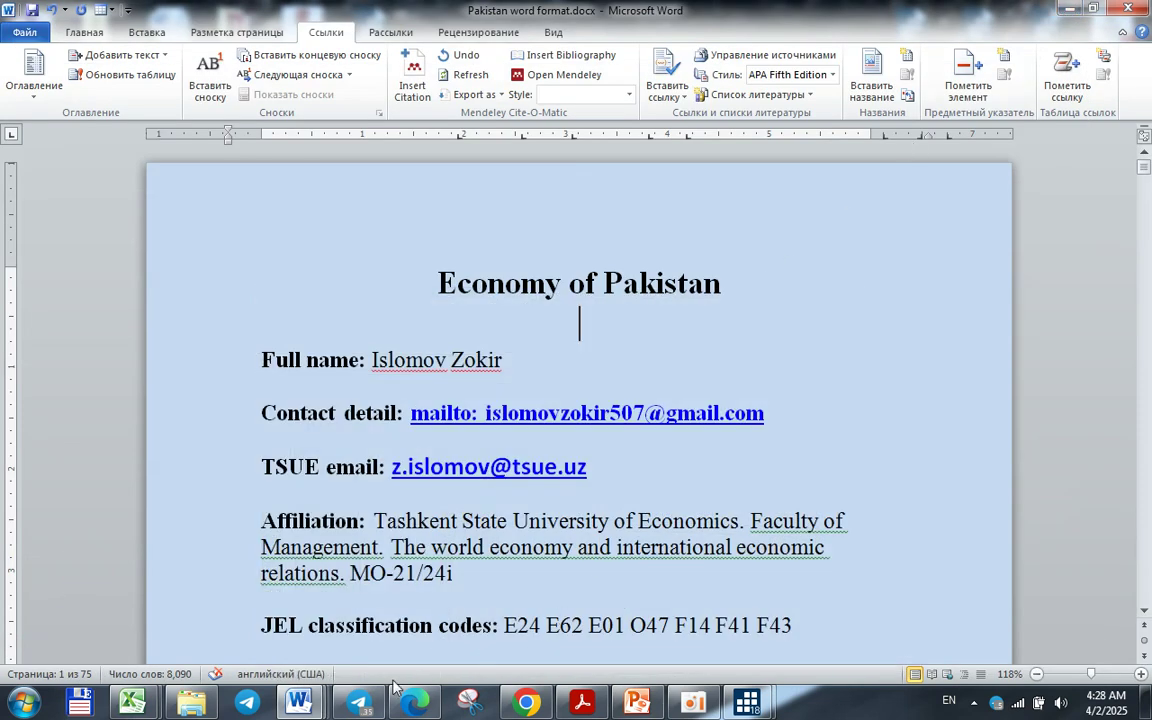
- Return to Stata_plan (4).docx and put a checkmark bullet in the Bajarildi column for task 11, PPT
mouse_move(298, 700)
left_click(355, 632)
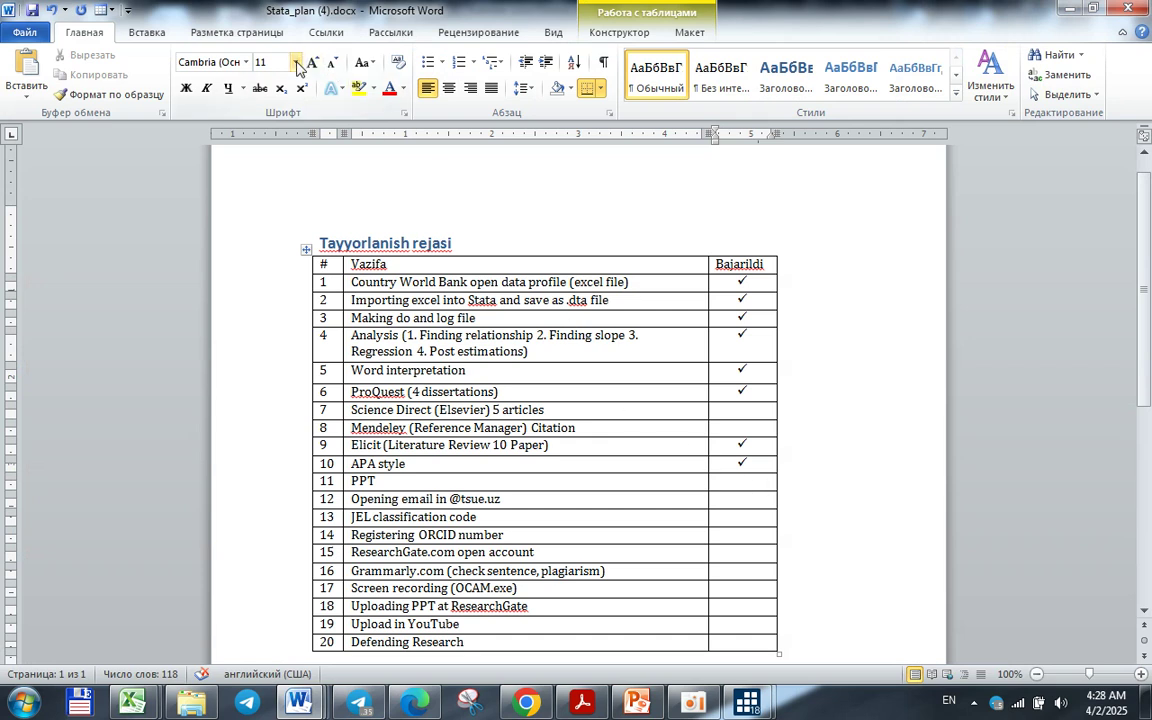
left_click(441, 62)
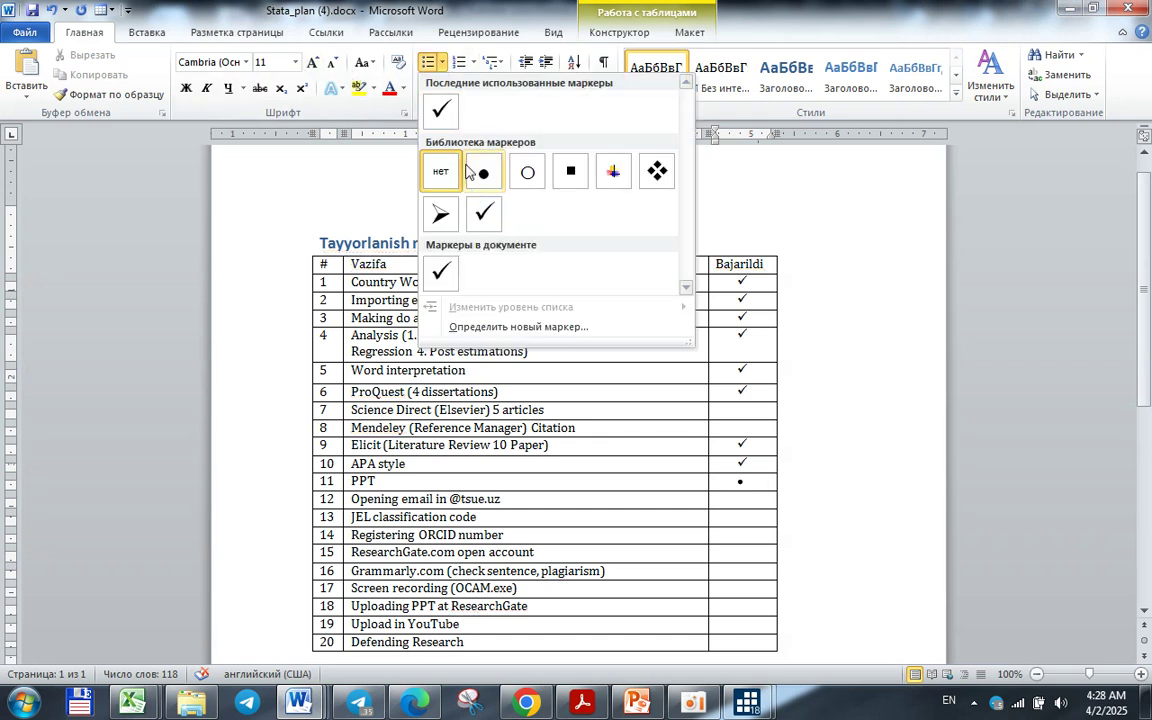
left_click(441, 110)
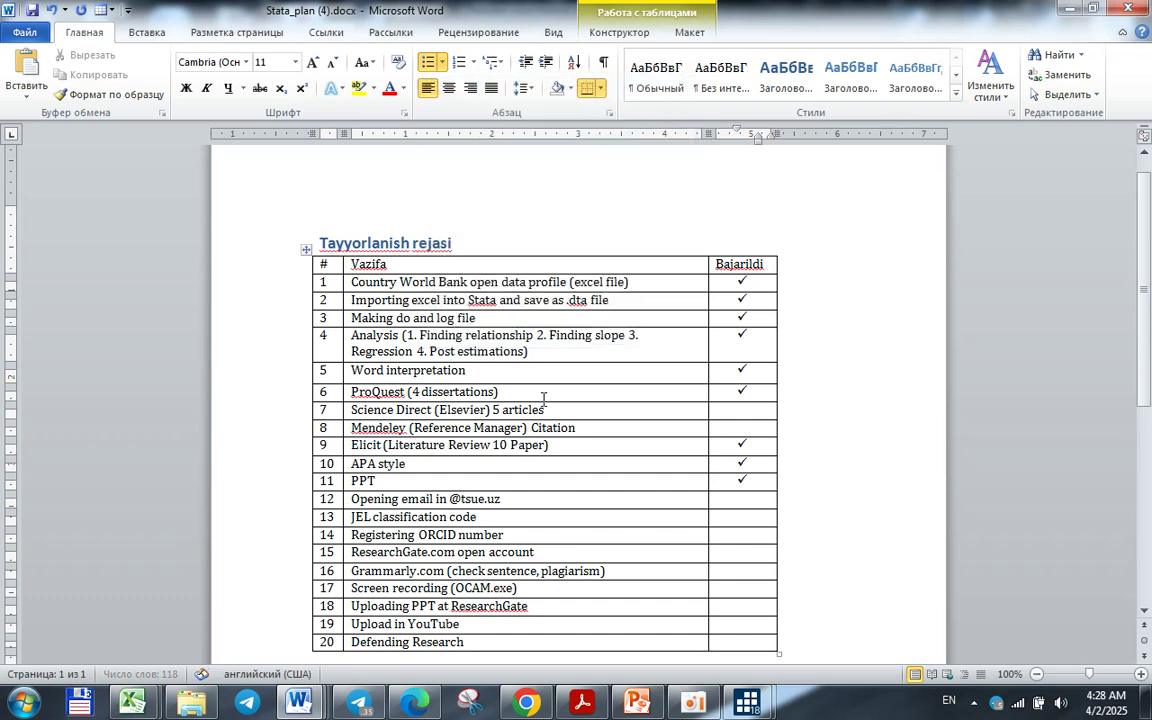
left_click(754, 496)
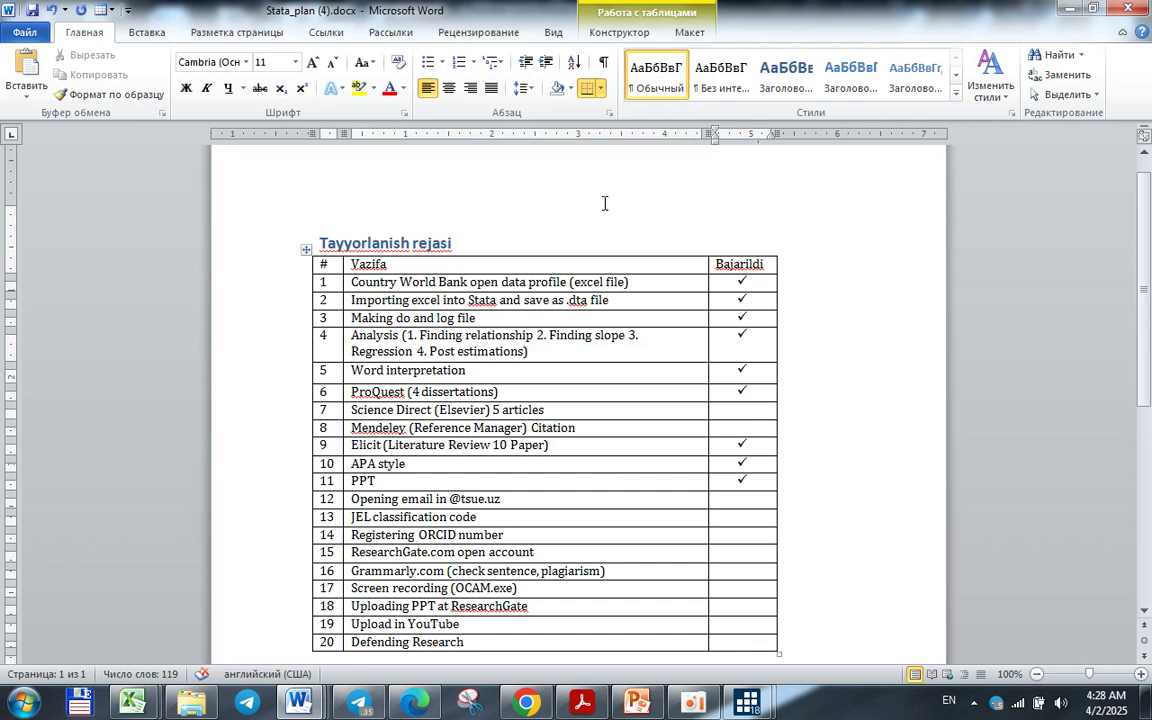
- Switch to Chrome and view the university mailbox on mail.tsue.uz with its ResearchGate verification message
left_click(528, 684)
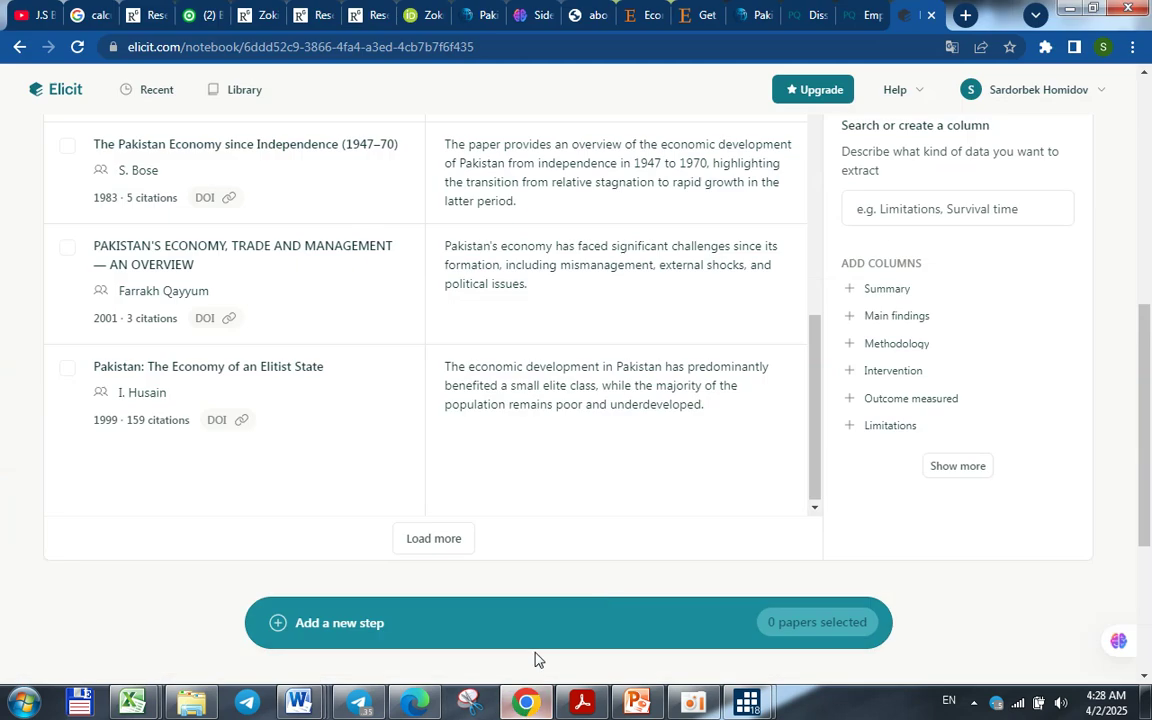
left_click(685, 702)
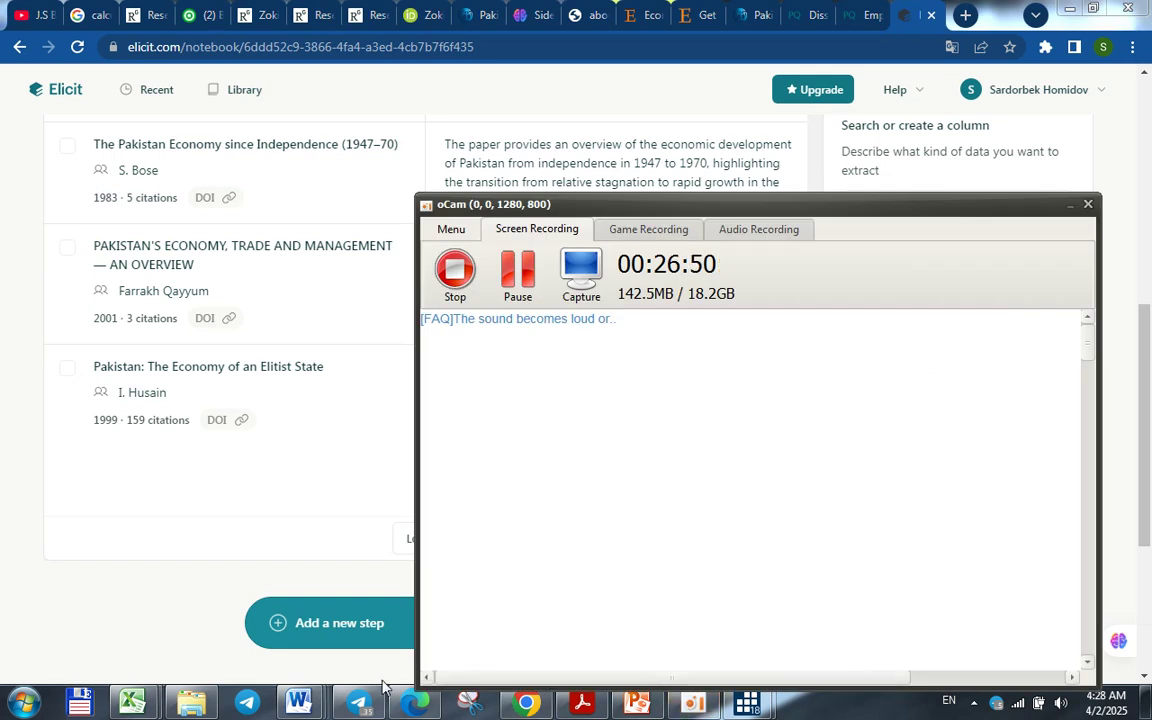
left_click(527, 706)
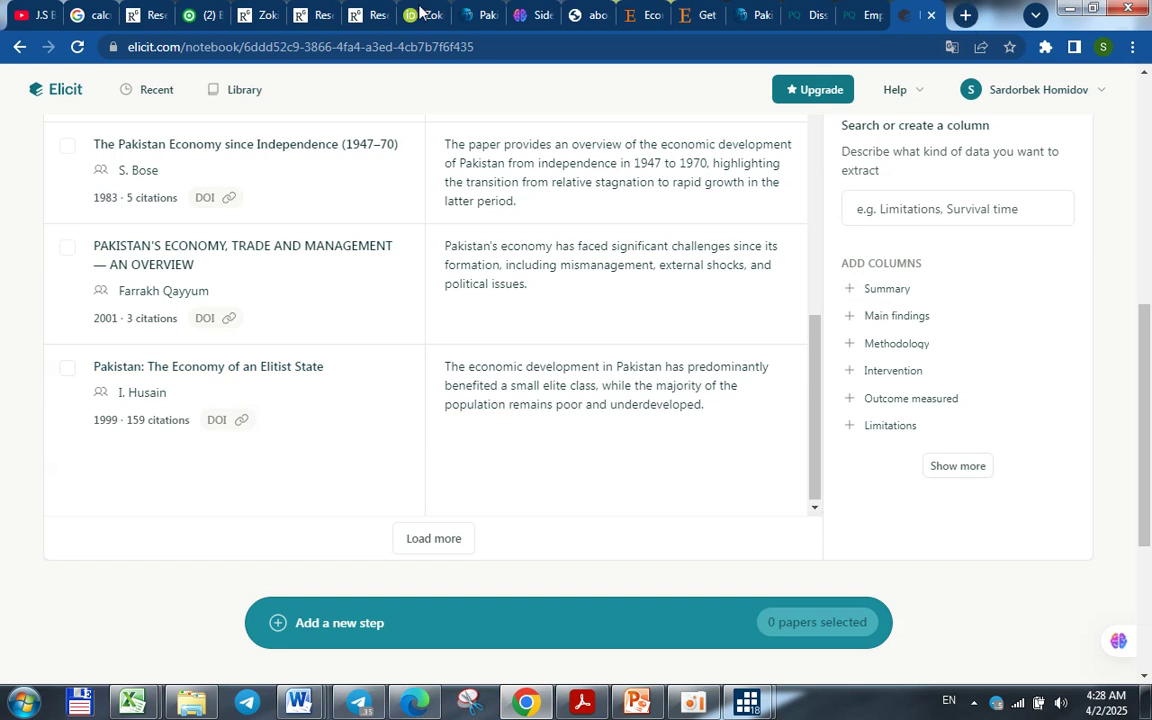
left_click(204, 16)
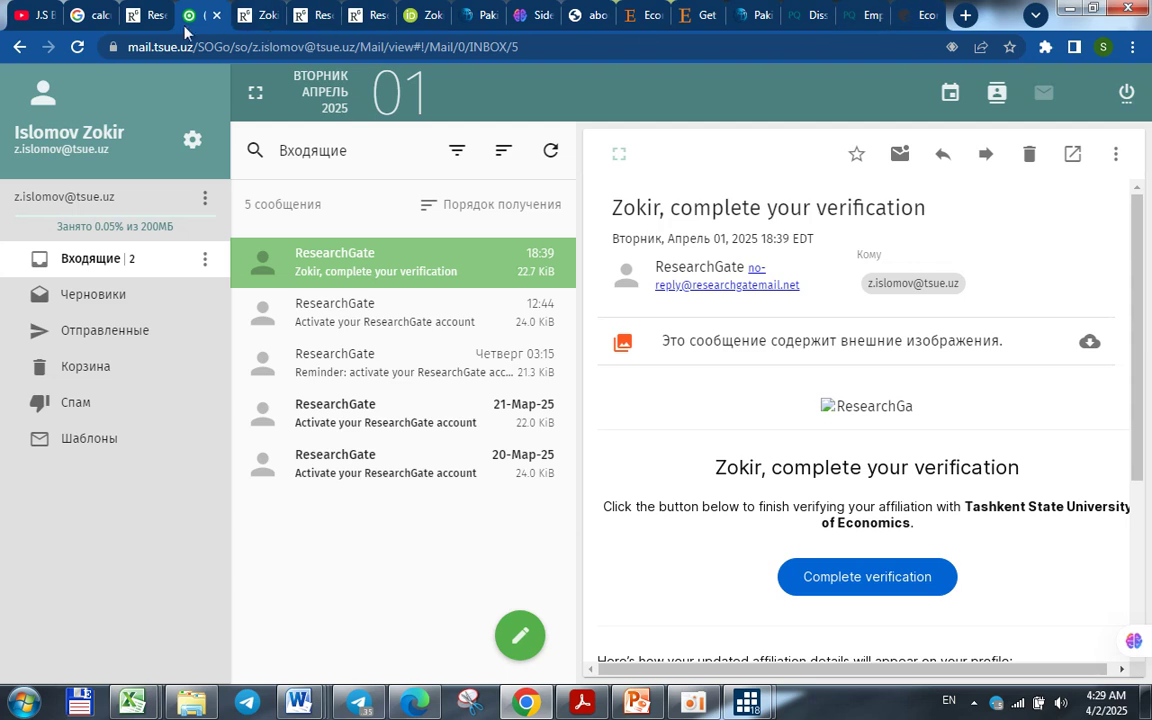
left_click(144, 15)
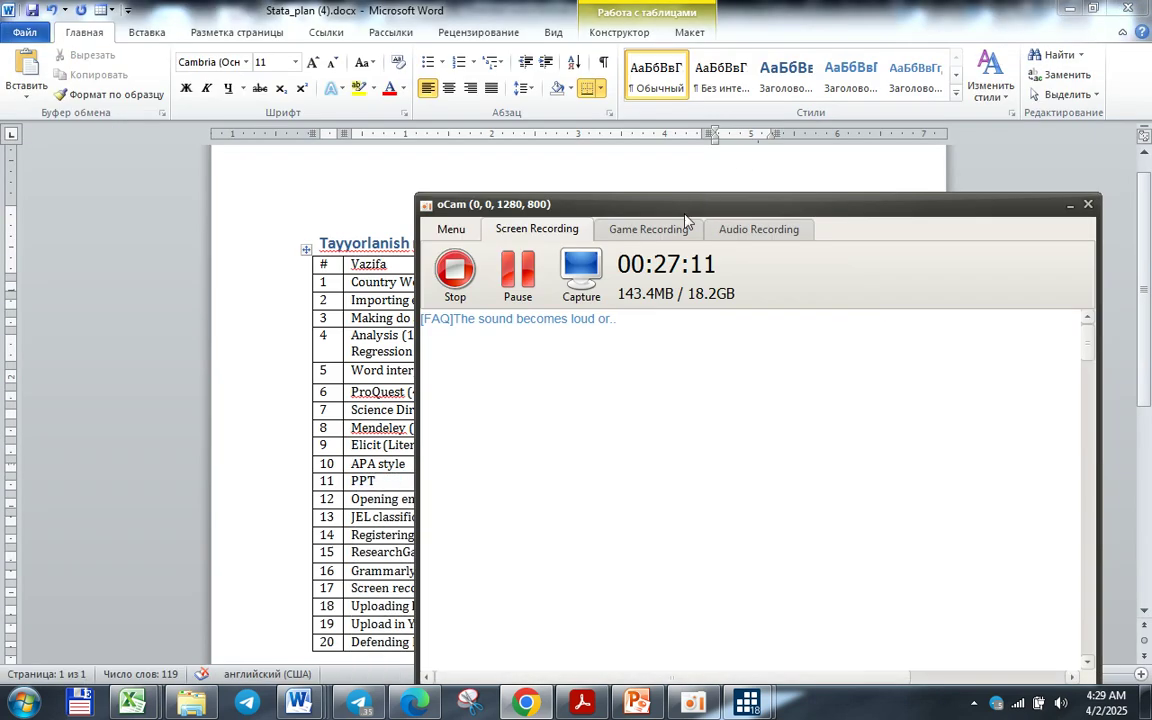
left_click(704, 707)
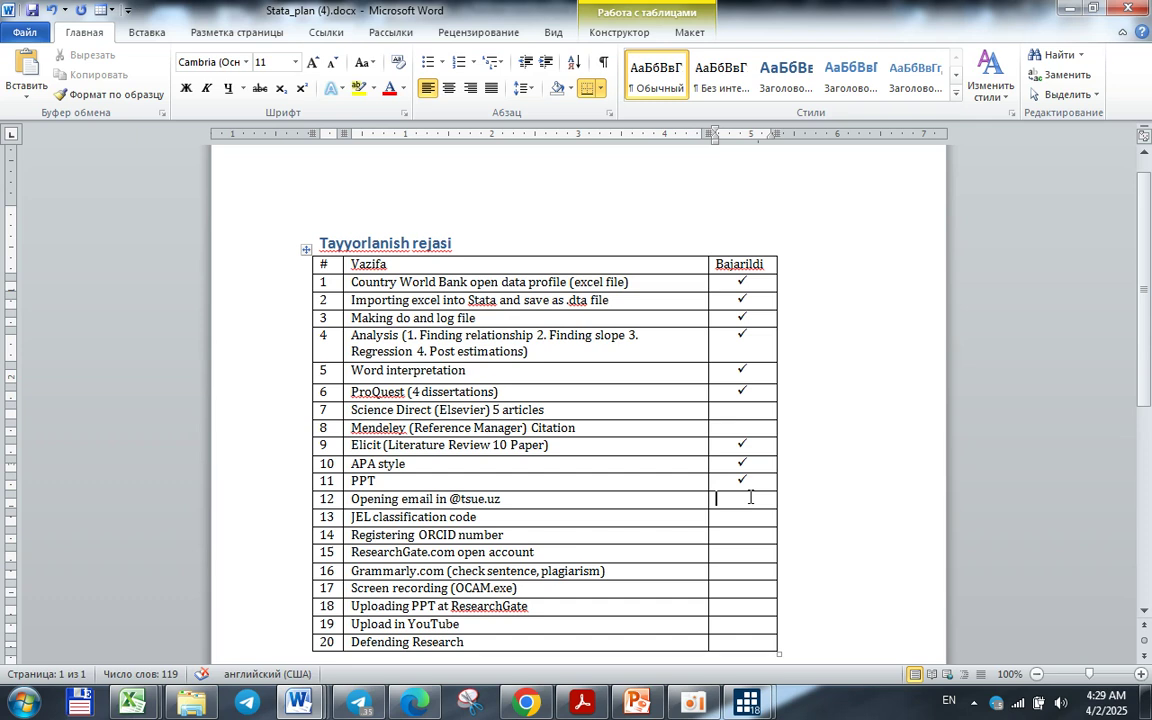
left_click(430, 68)
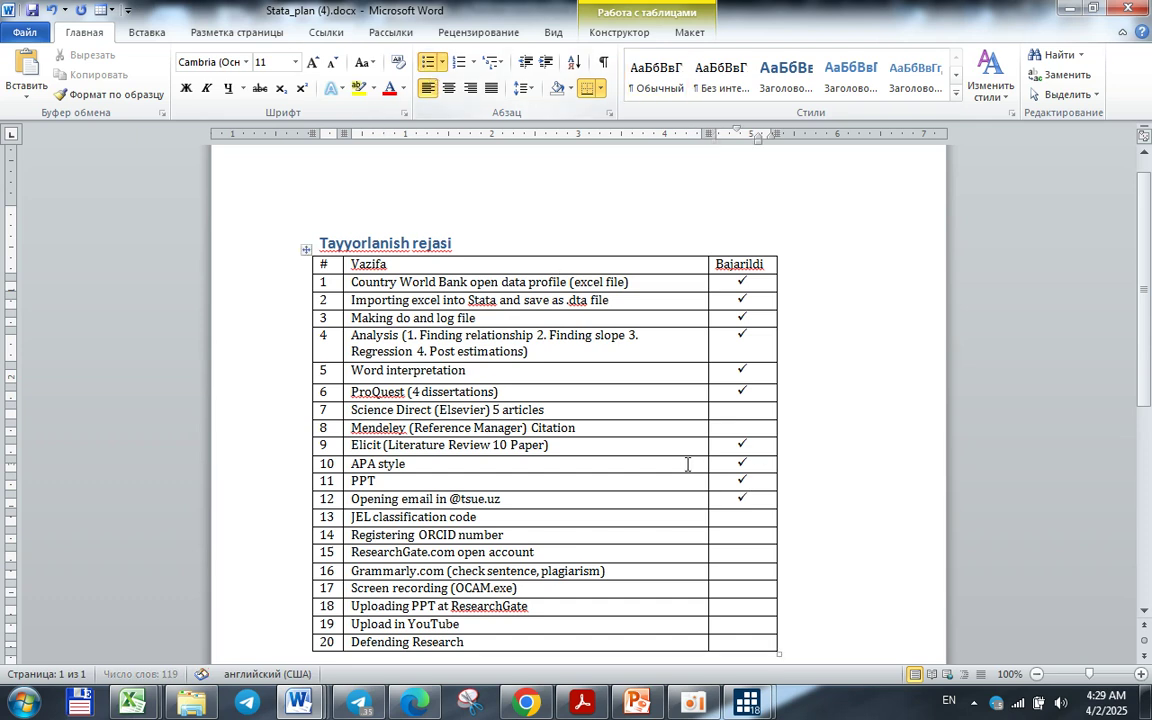
left_click(738, 526)
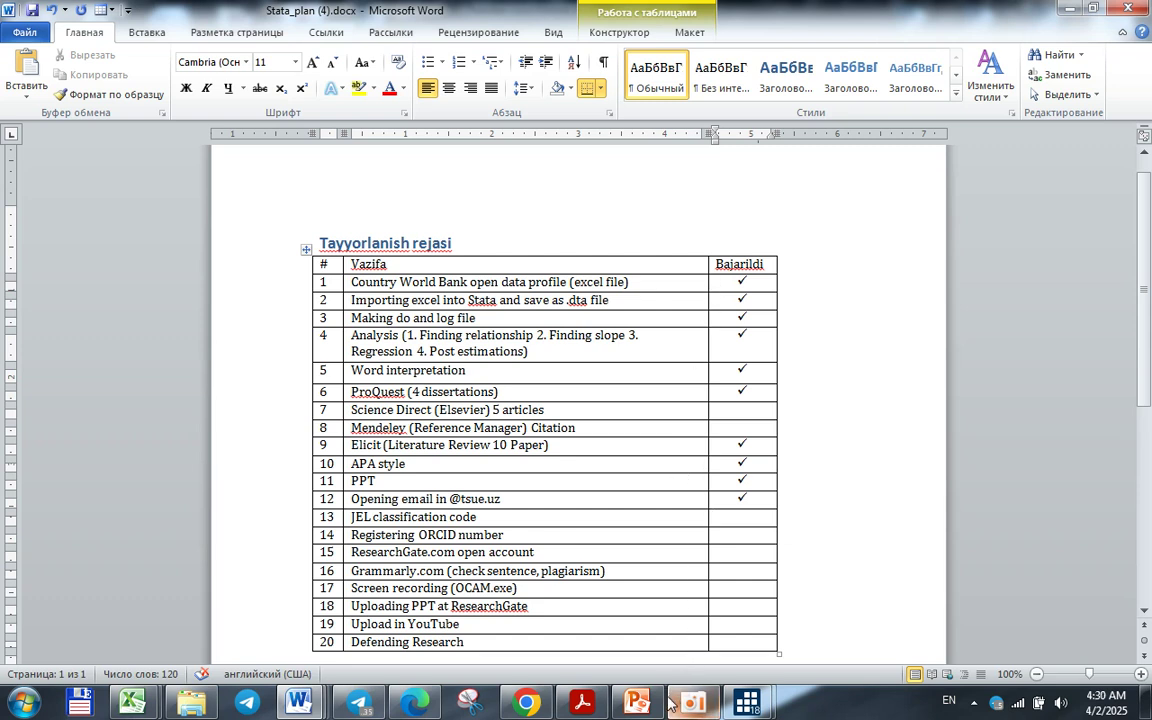
mouse_move(669, 704)
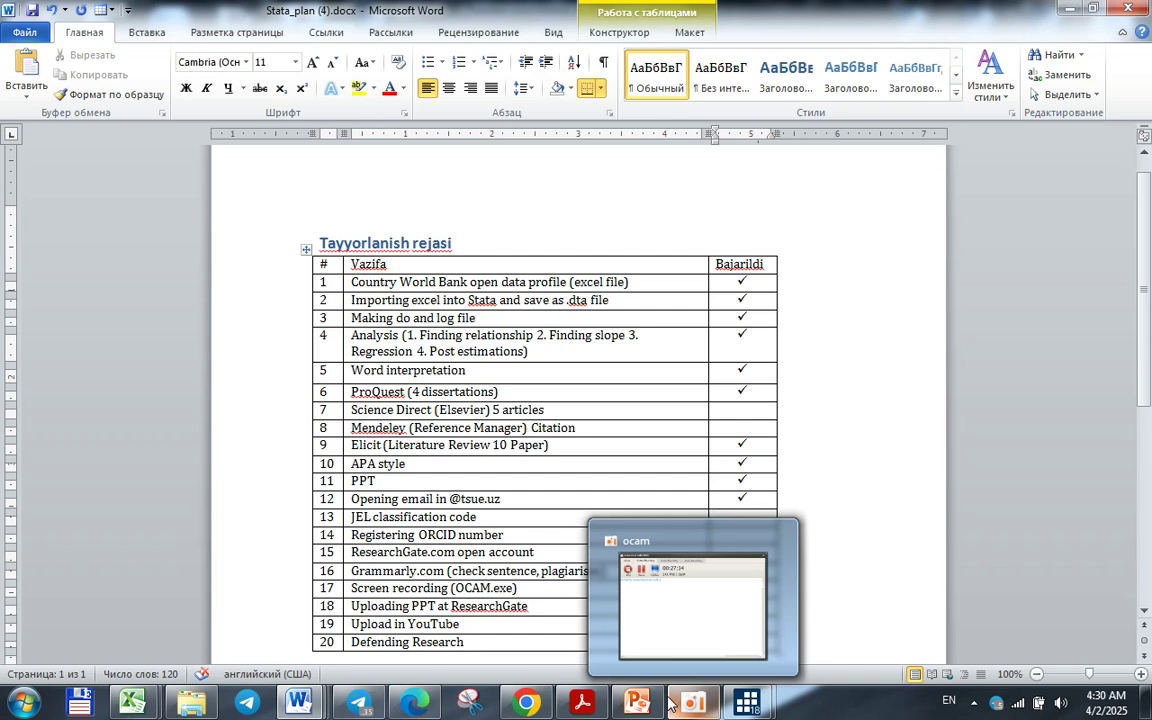
left_click(675, 702)
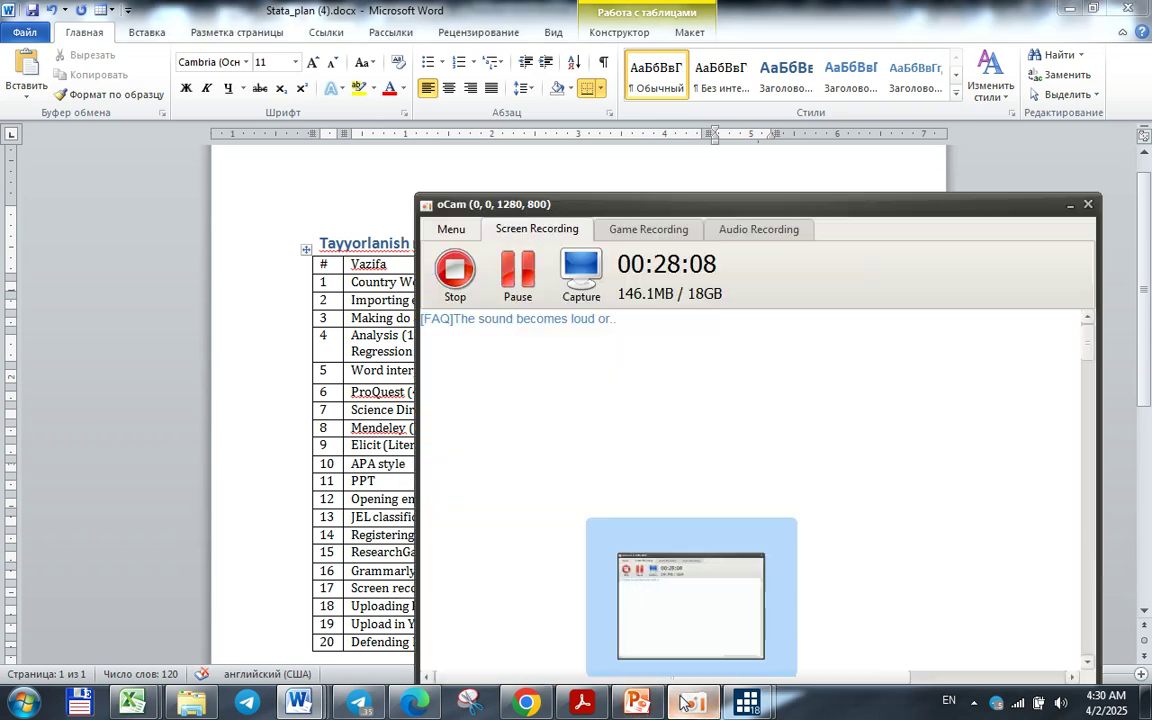